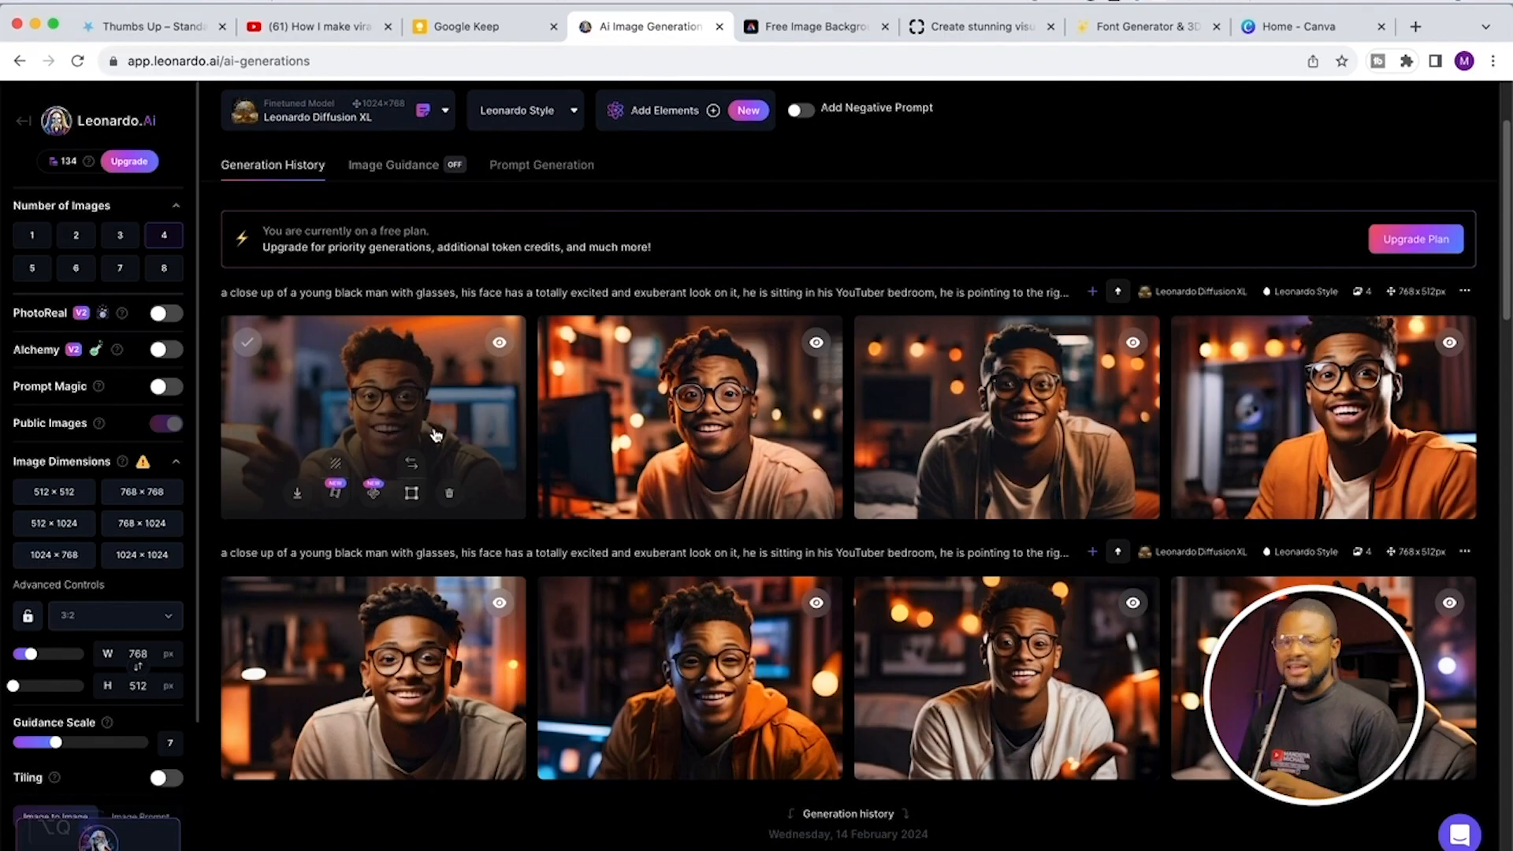
Step: Examine the newest set of generated portraits of the man with glasses, comparing all four in the enlarged view
scroll(436, 435, up, 2)
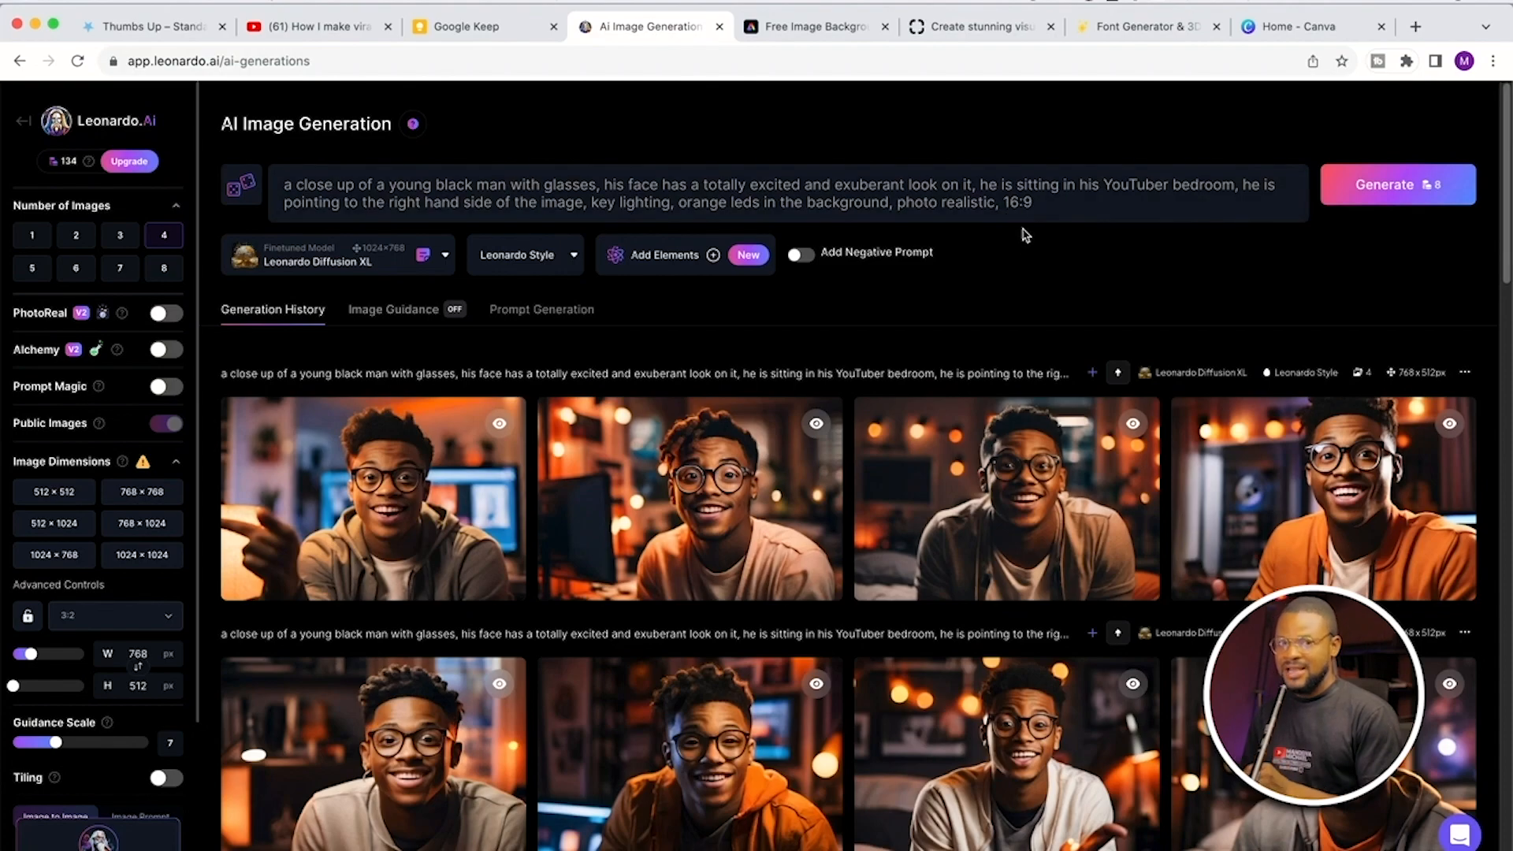
scroll(1024, 235, down, 1)
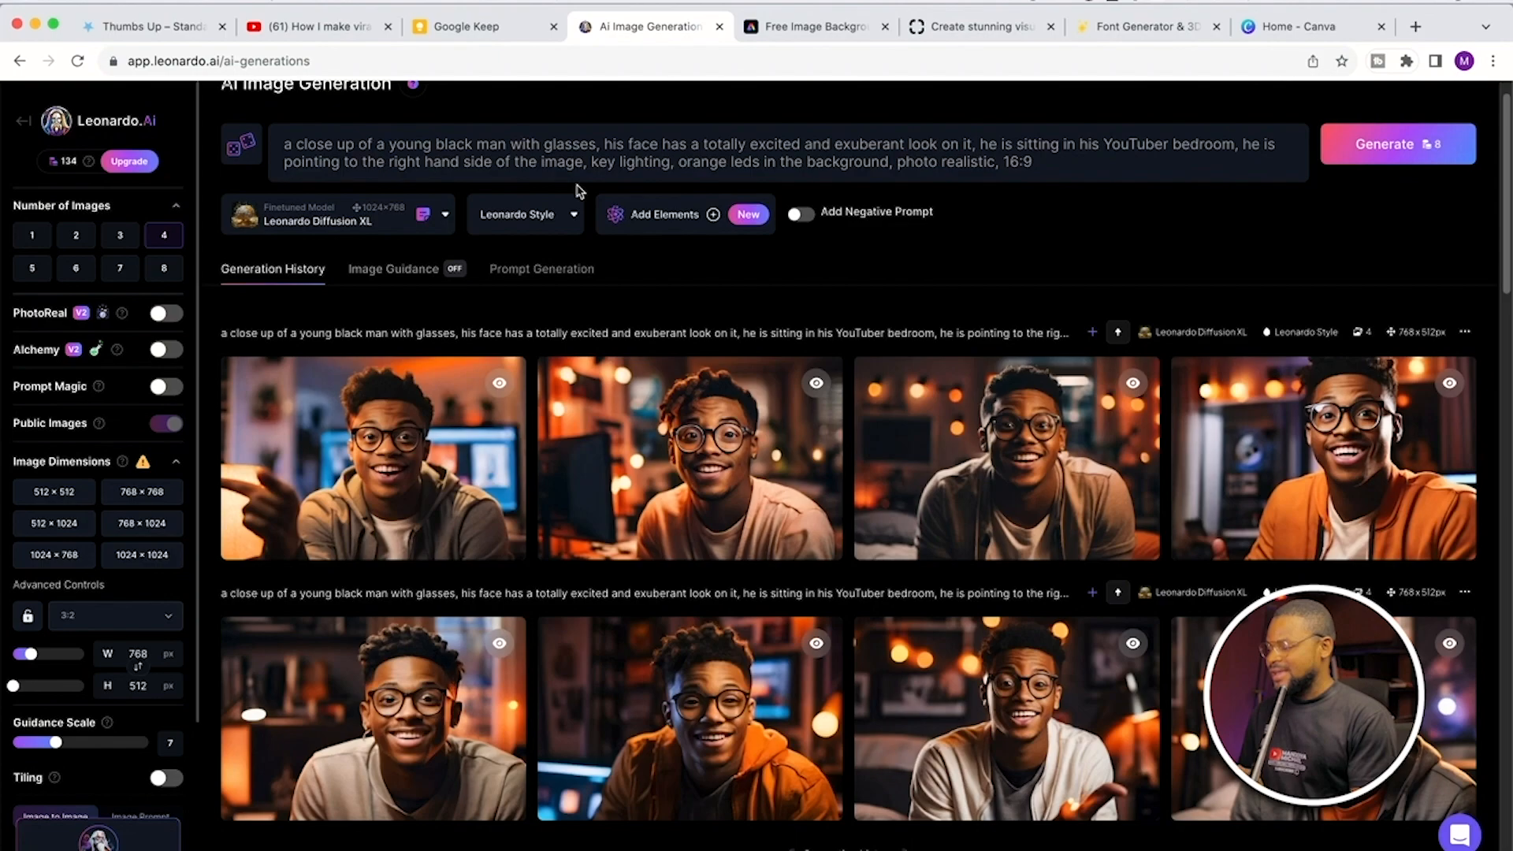
scroll(577, 192, up, 1)
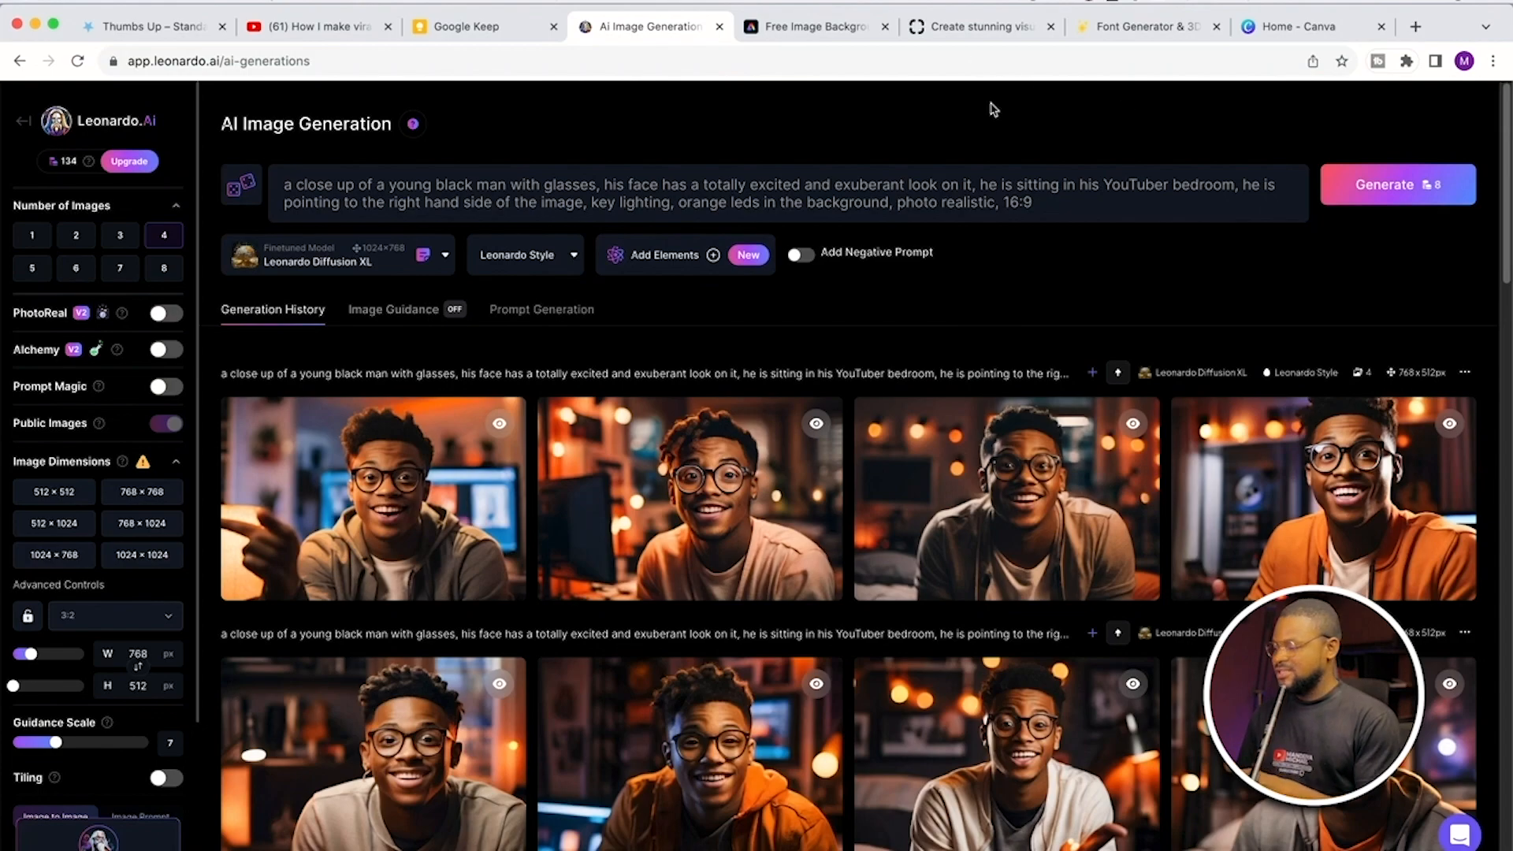
scroll(380, 404, down, 2)
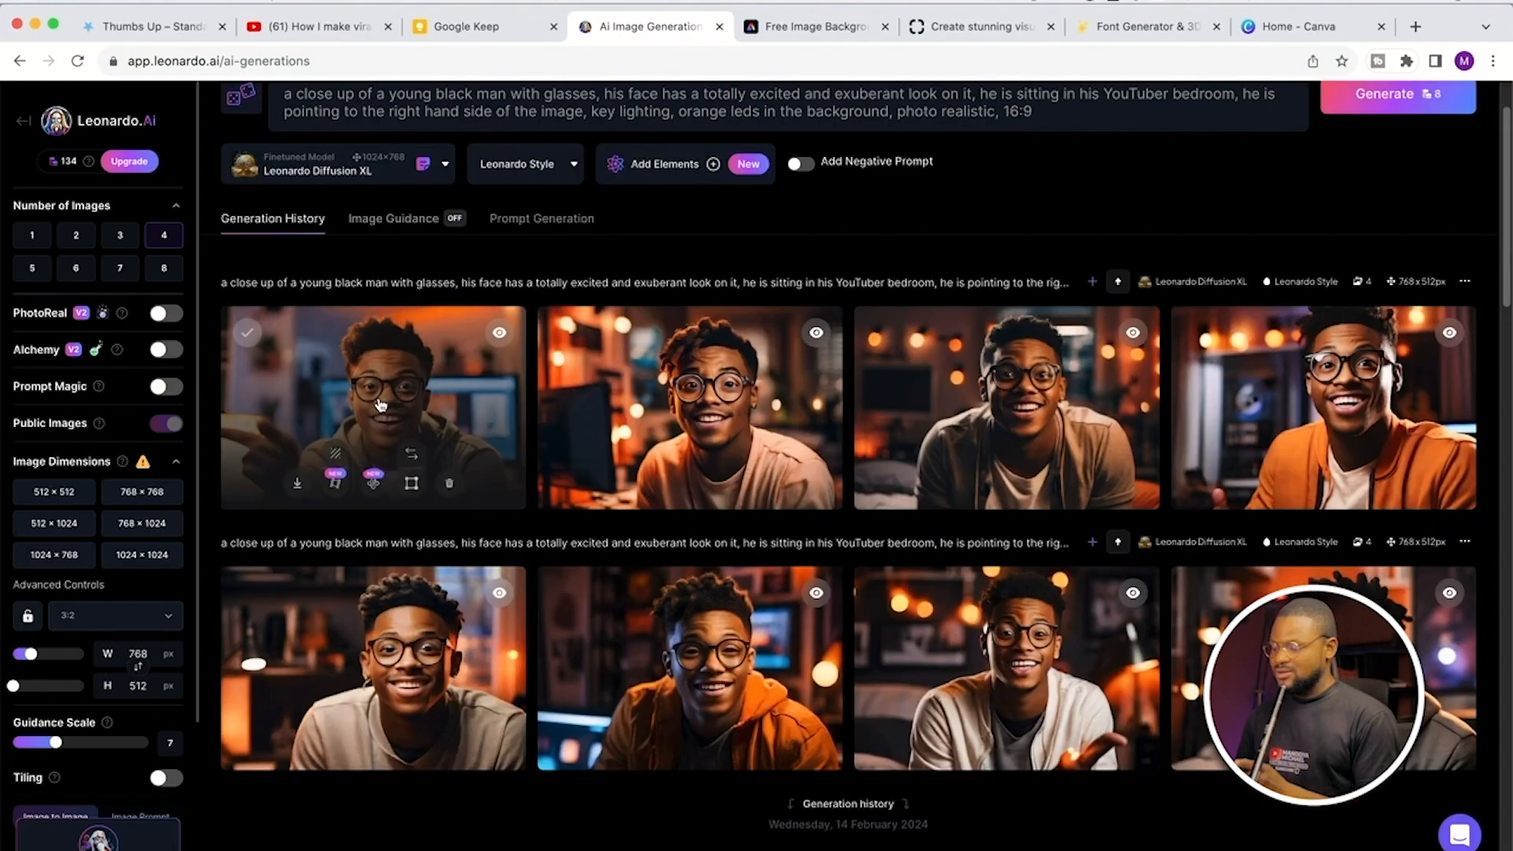
click(380, 404)
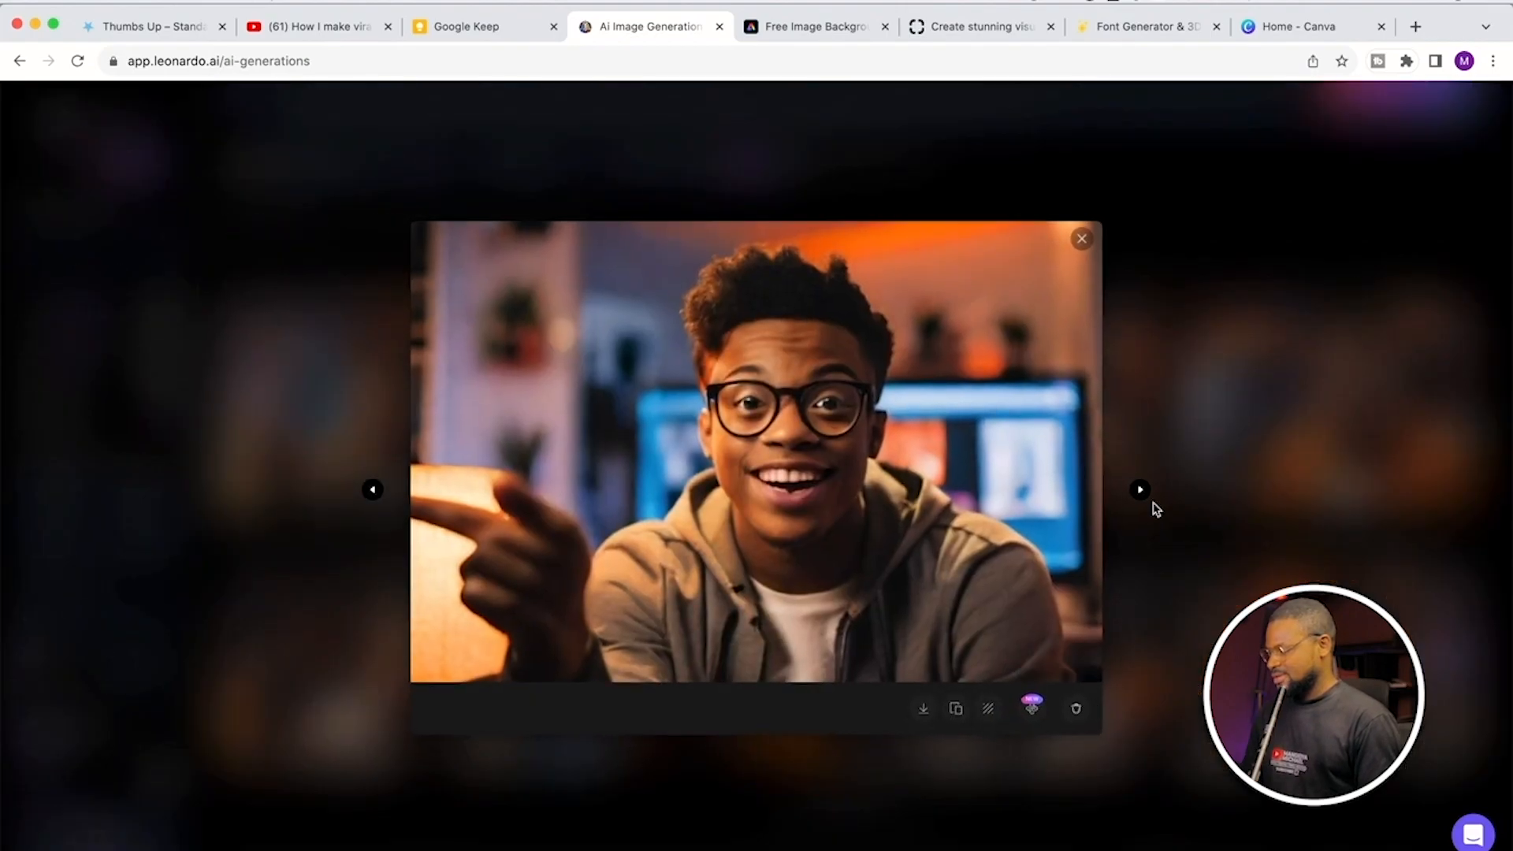
click(1140, 491)
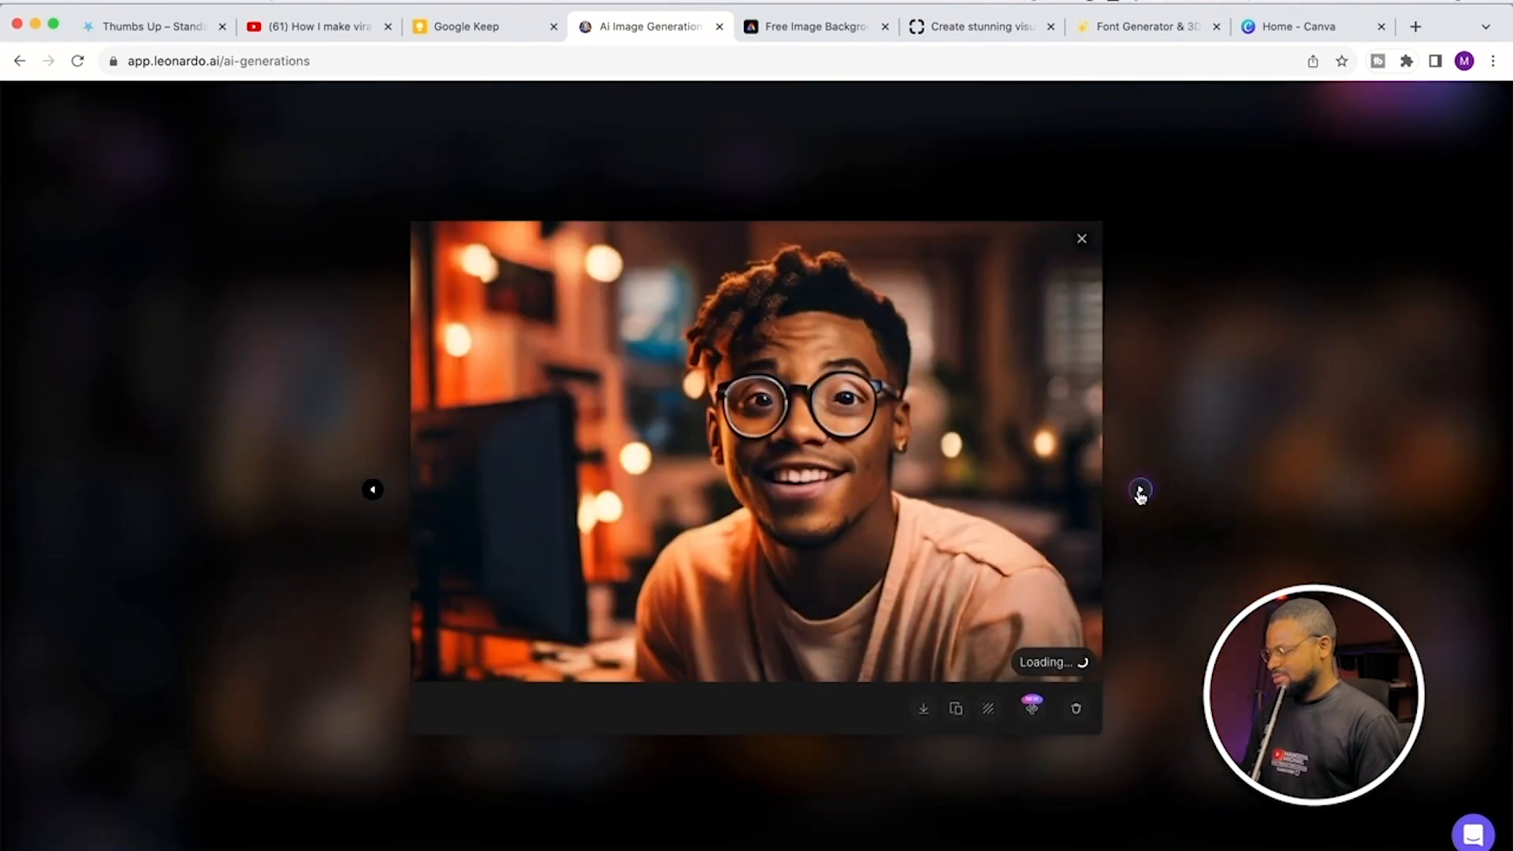
click(1140, 491)
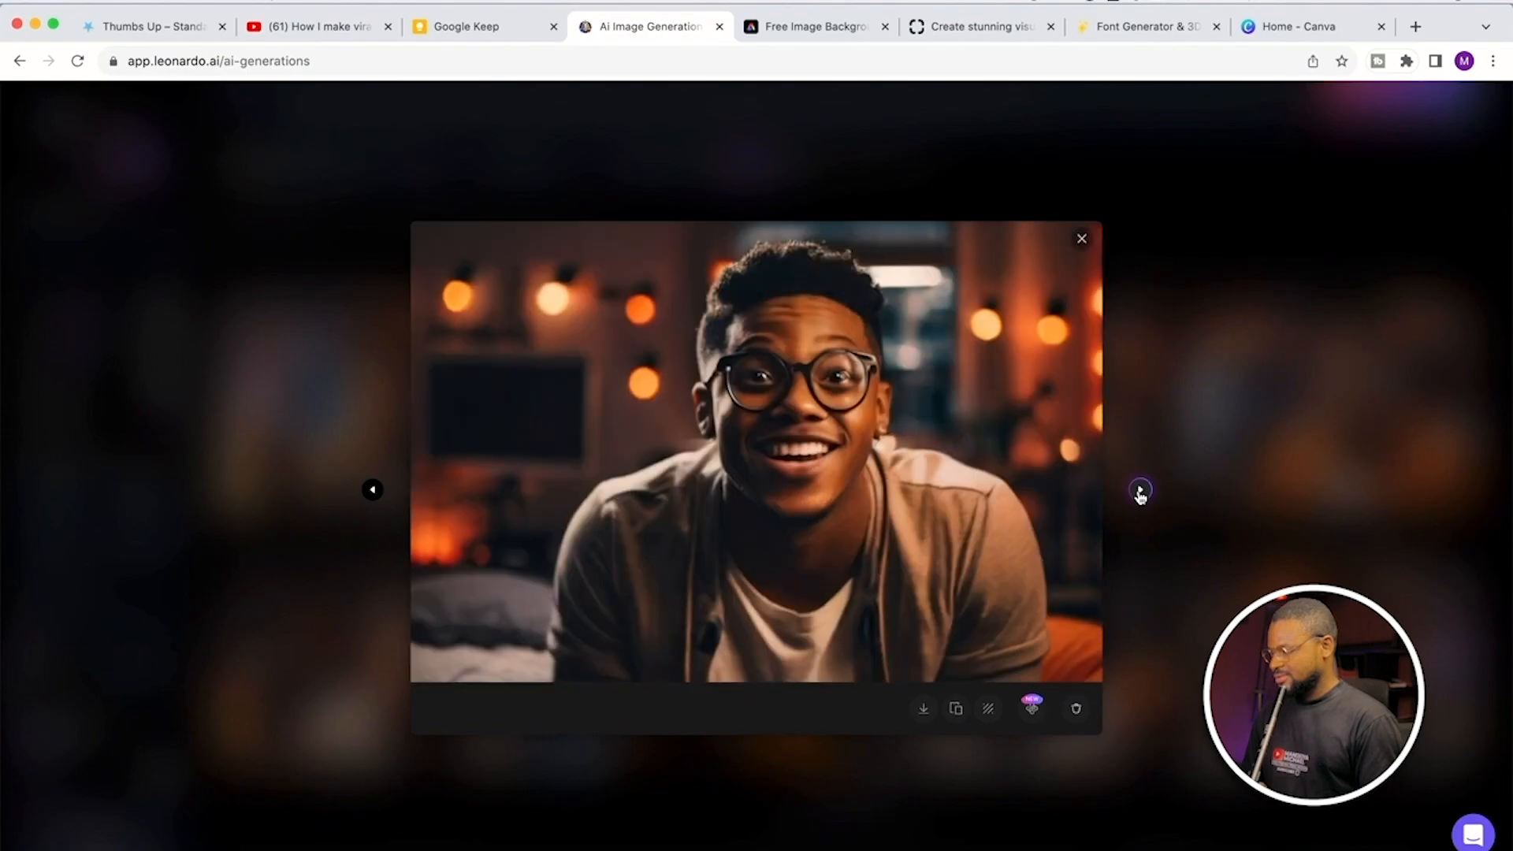
click(1140, 491)
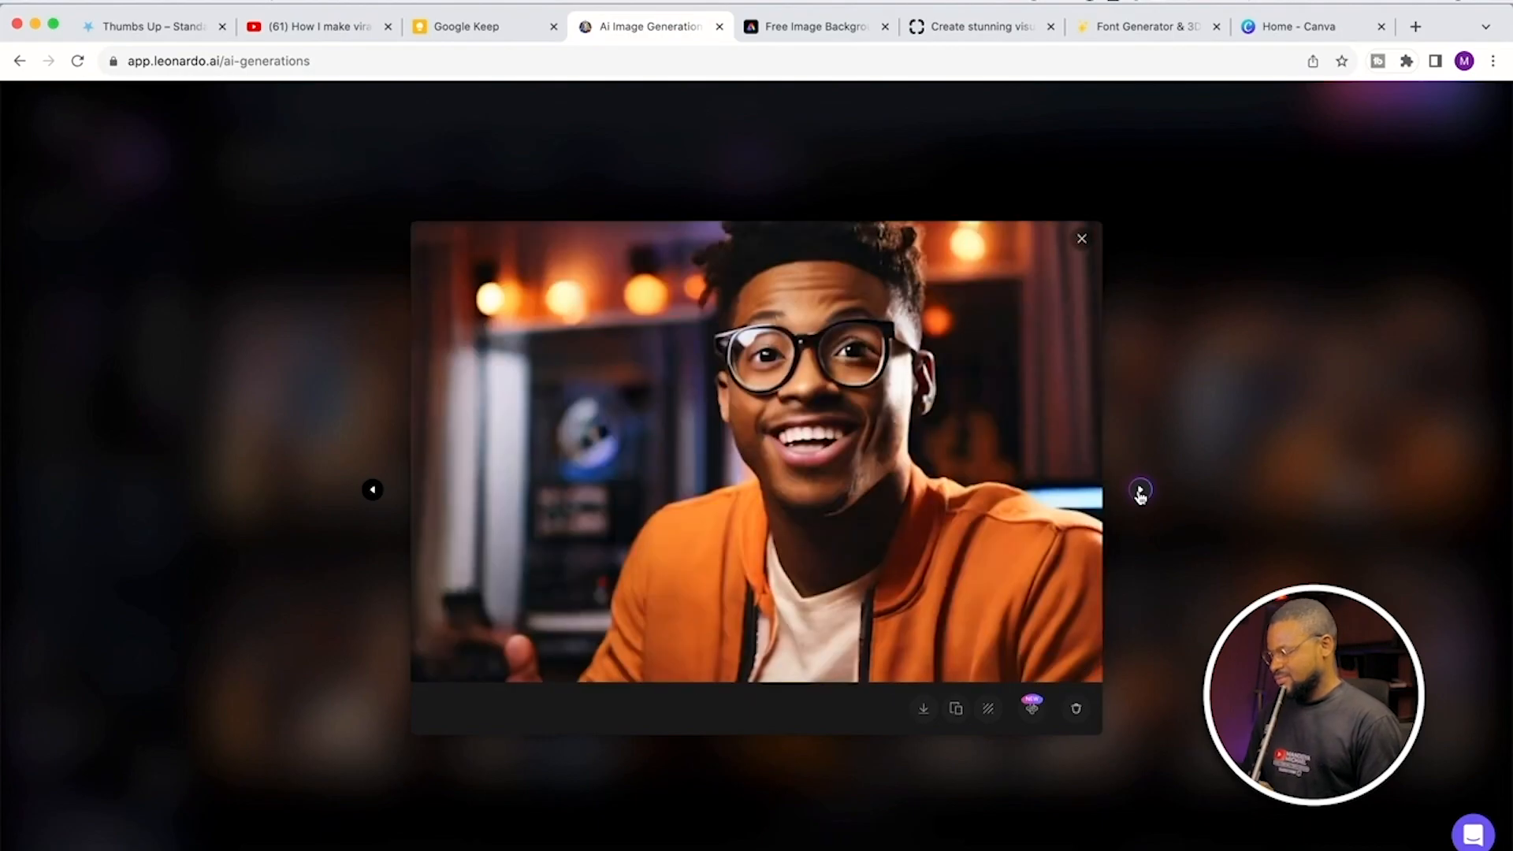
click(1140, 491)
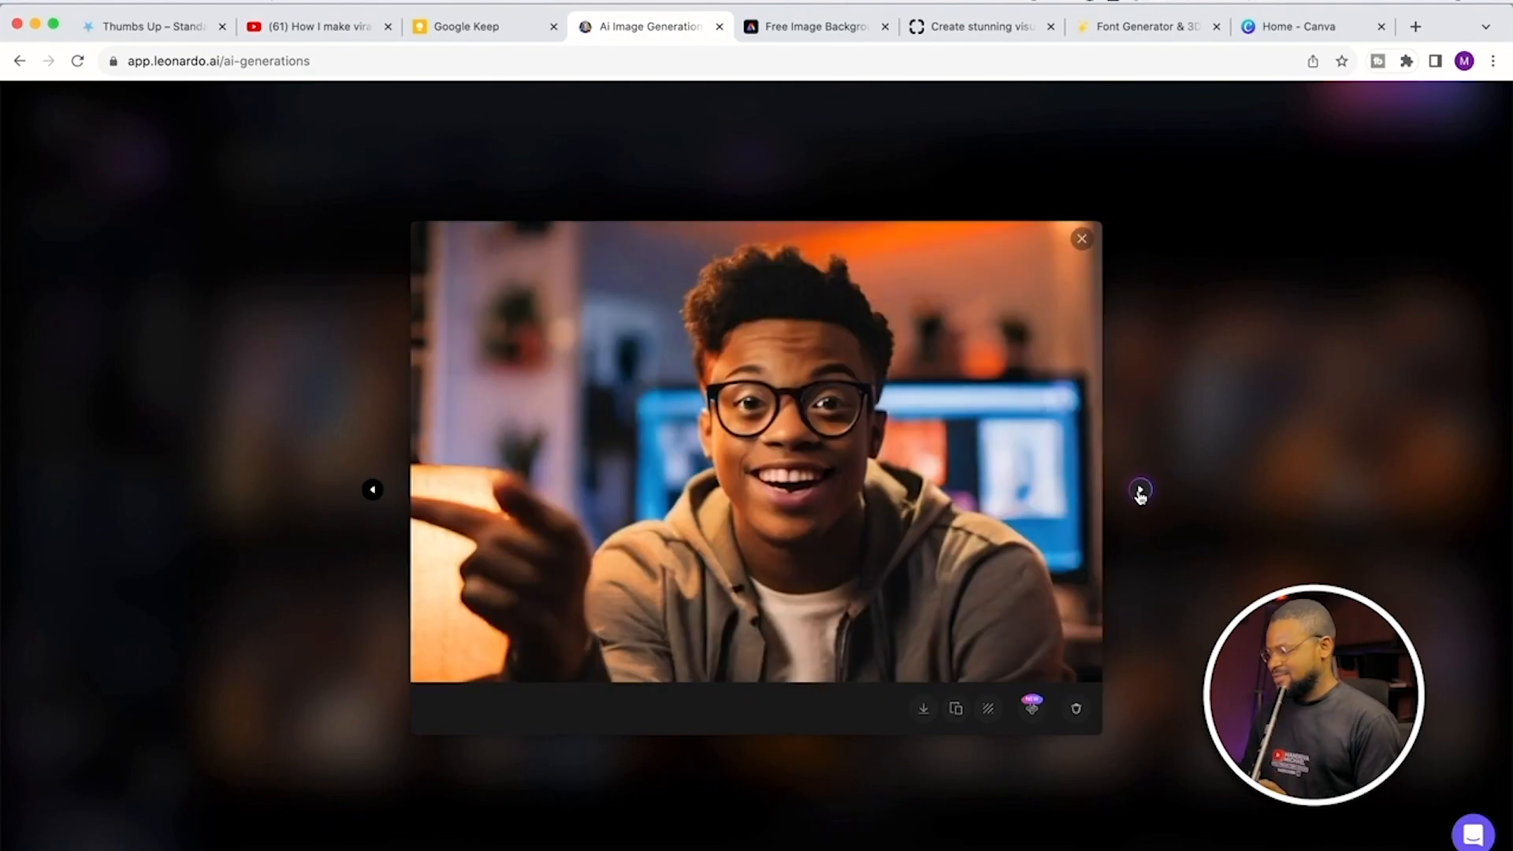
click(1140, 491)
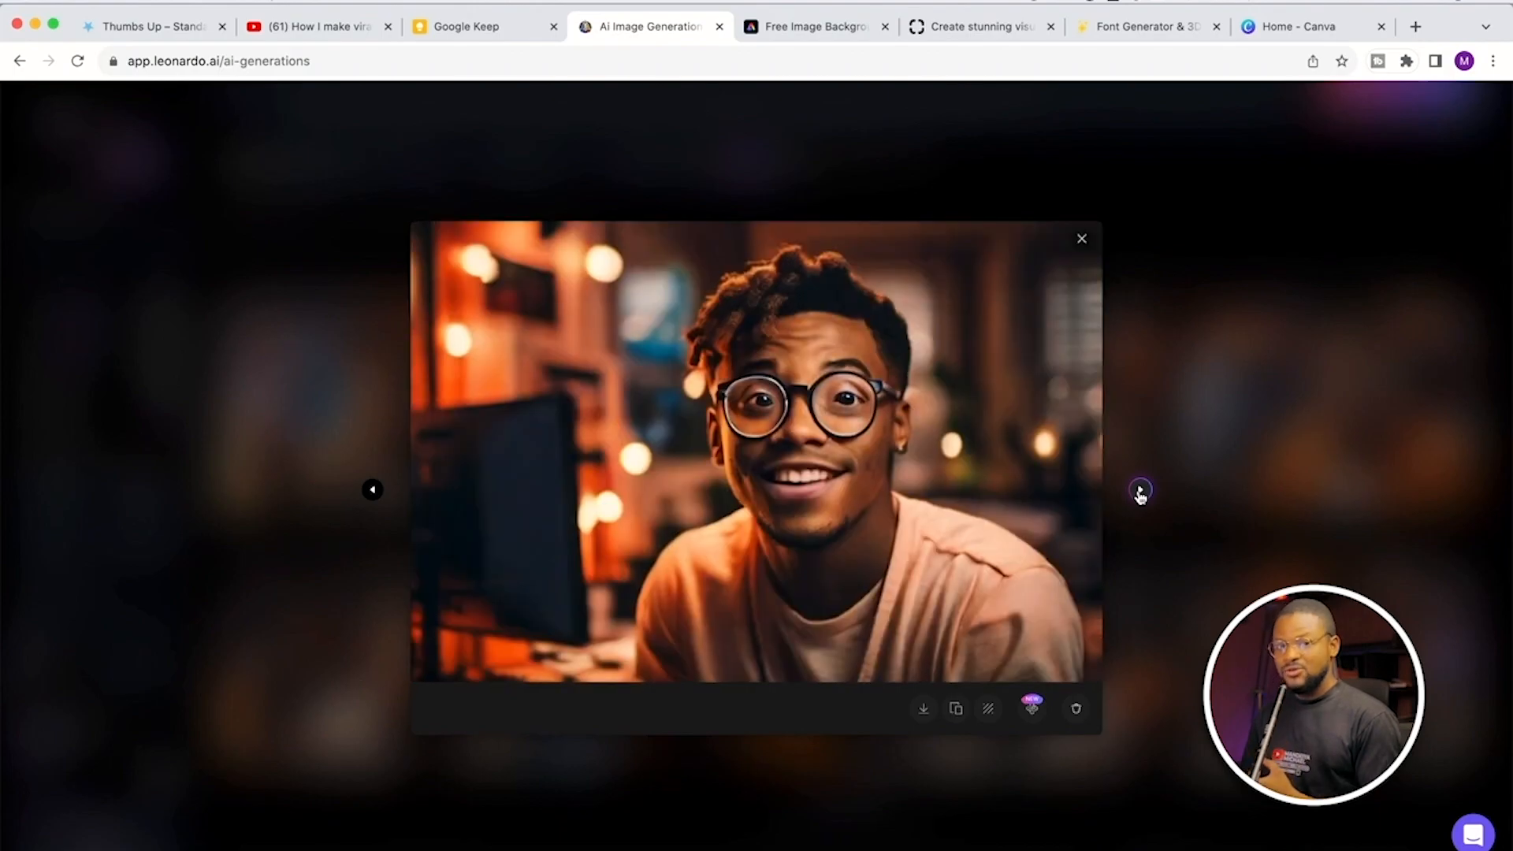
click(1140, 491)
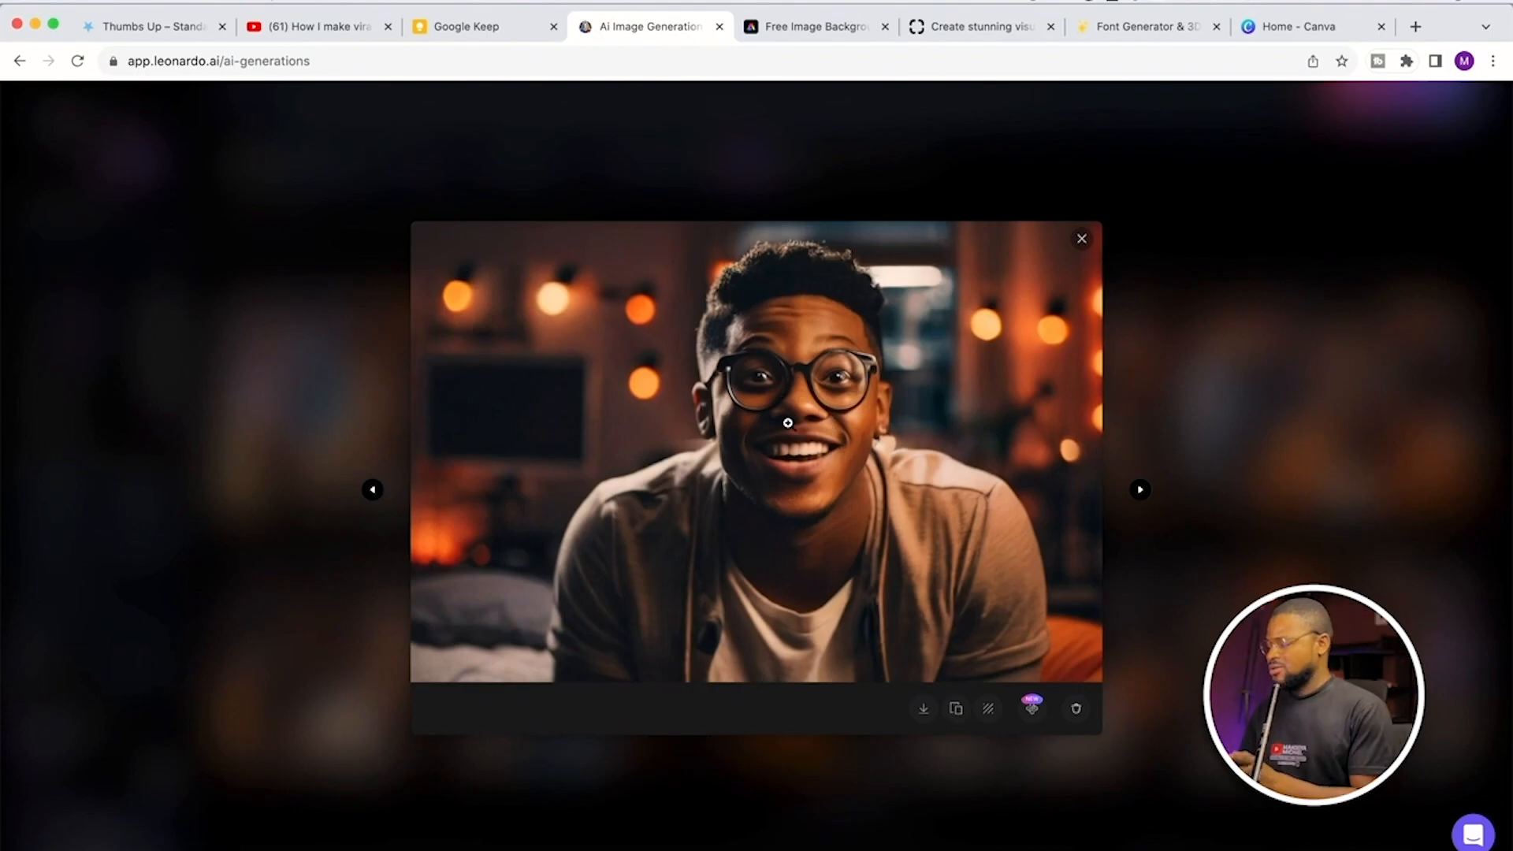
click(1140, 490)
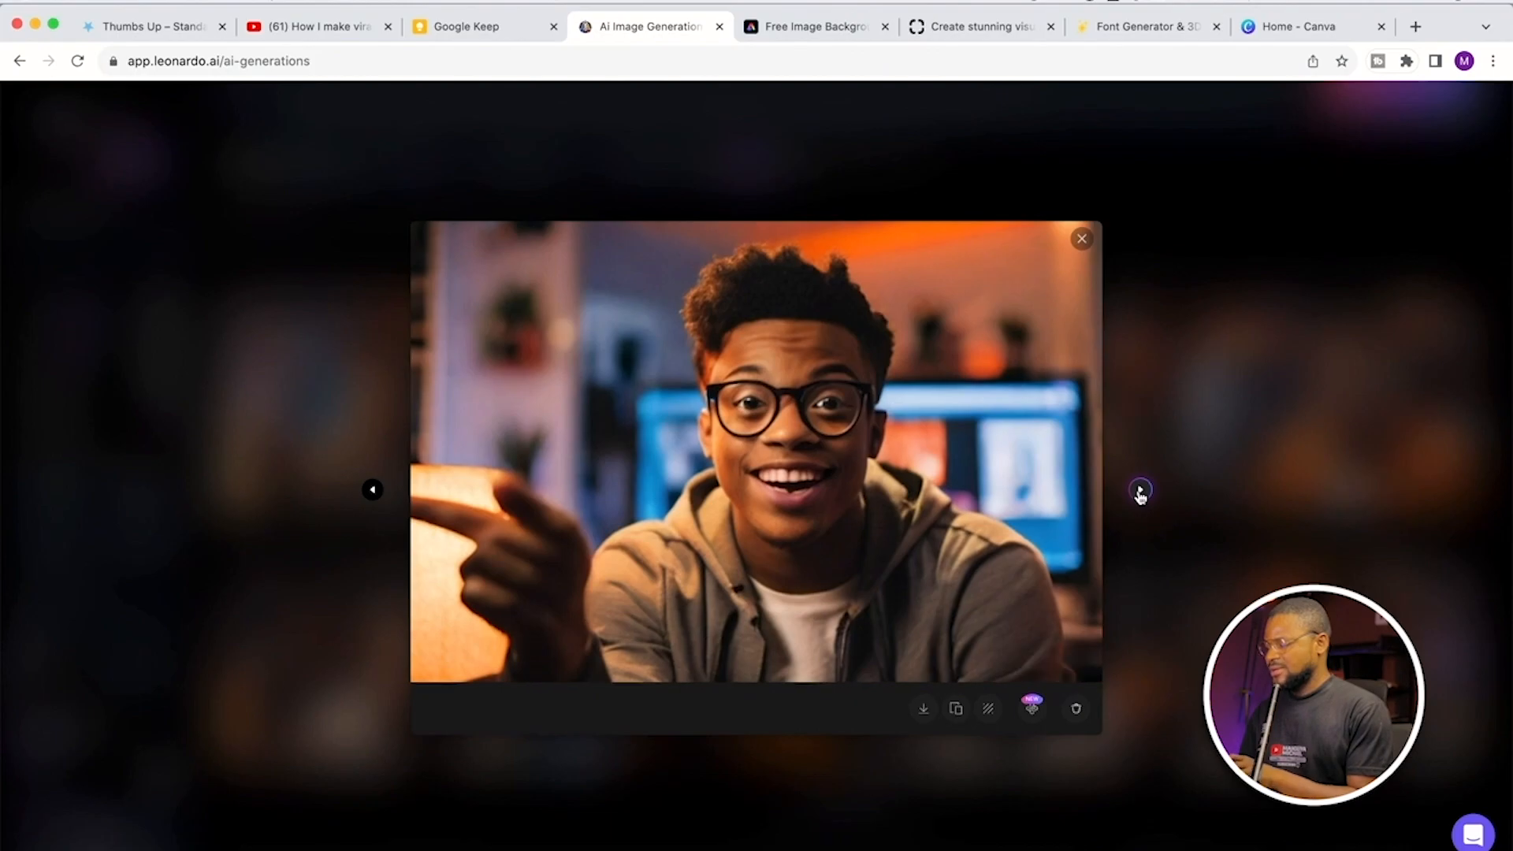
click(1140, 491)
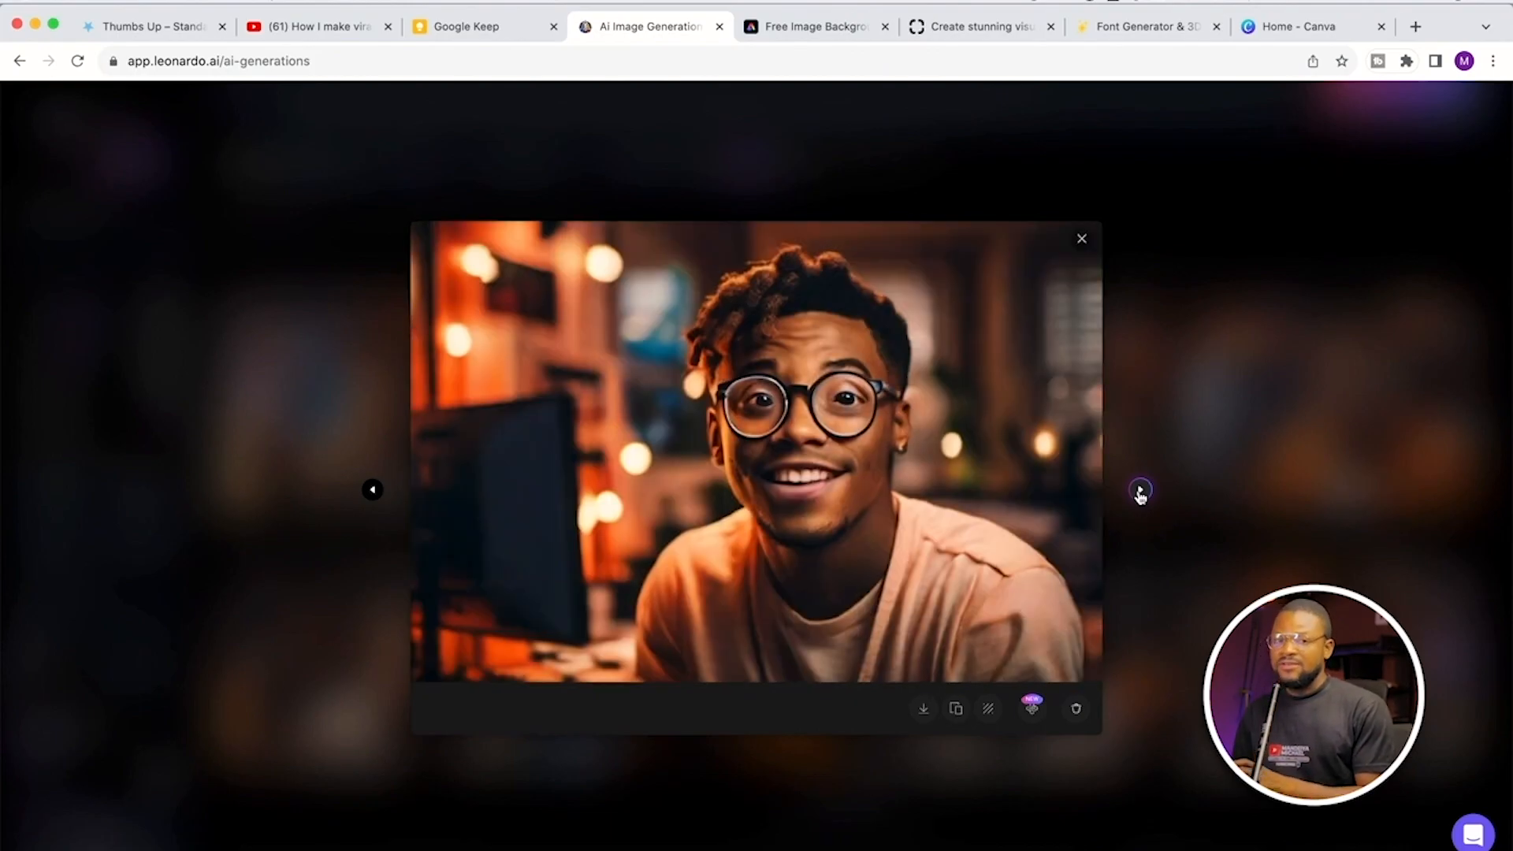
click(1140, 490)
click(1139, 490)
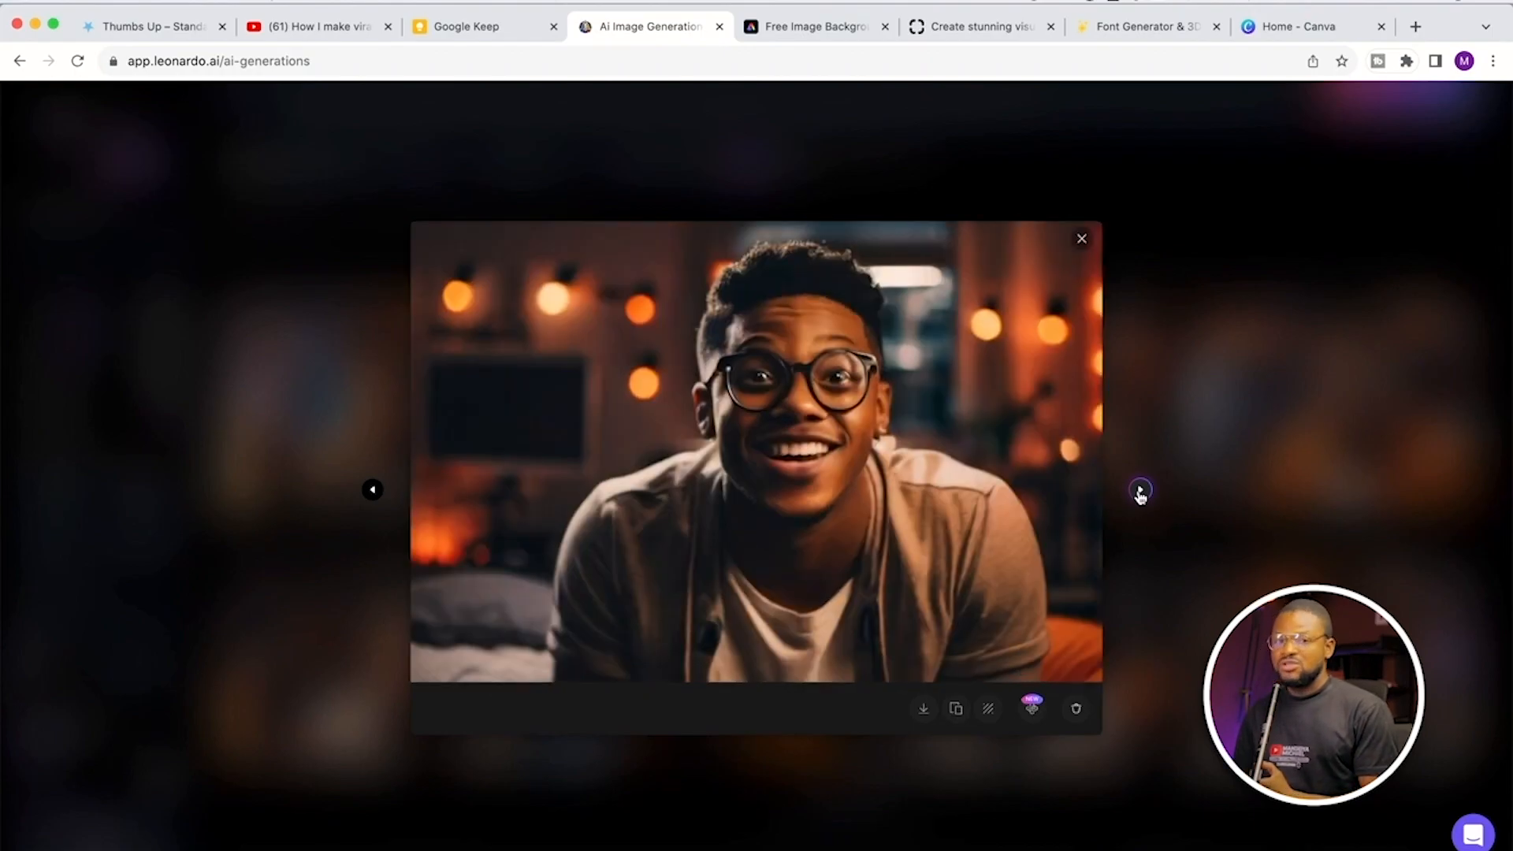
click(1139, 490)
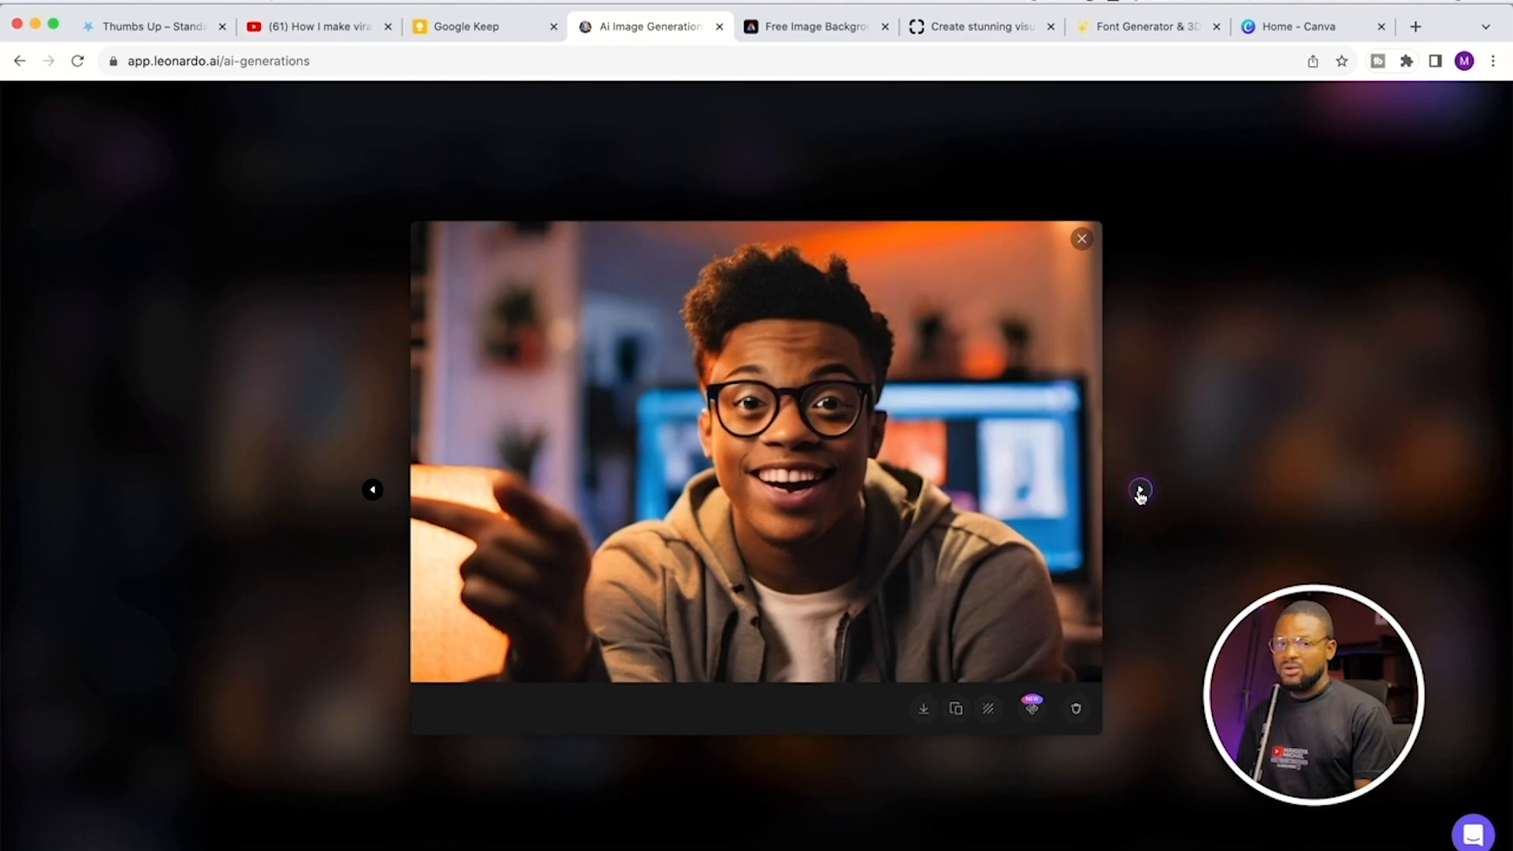
Step: Download the portrait of the man in the open shirt before the string lights, and close the enlarged view
click(1139, 490)
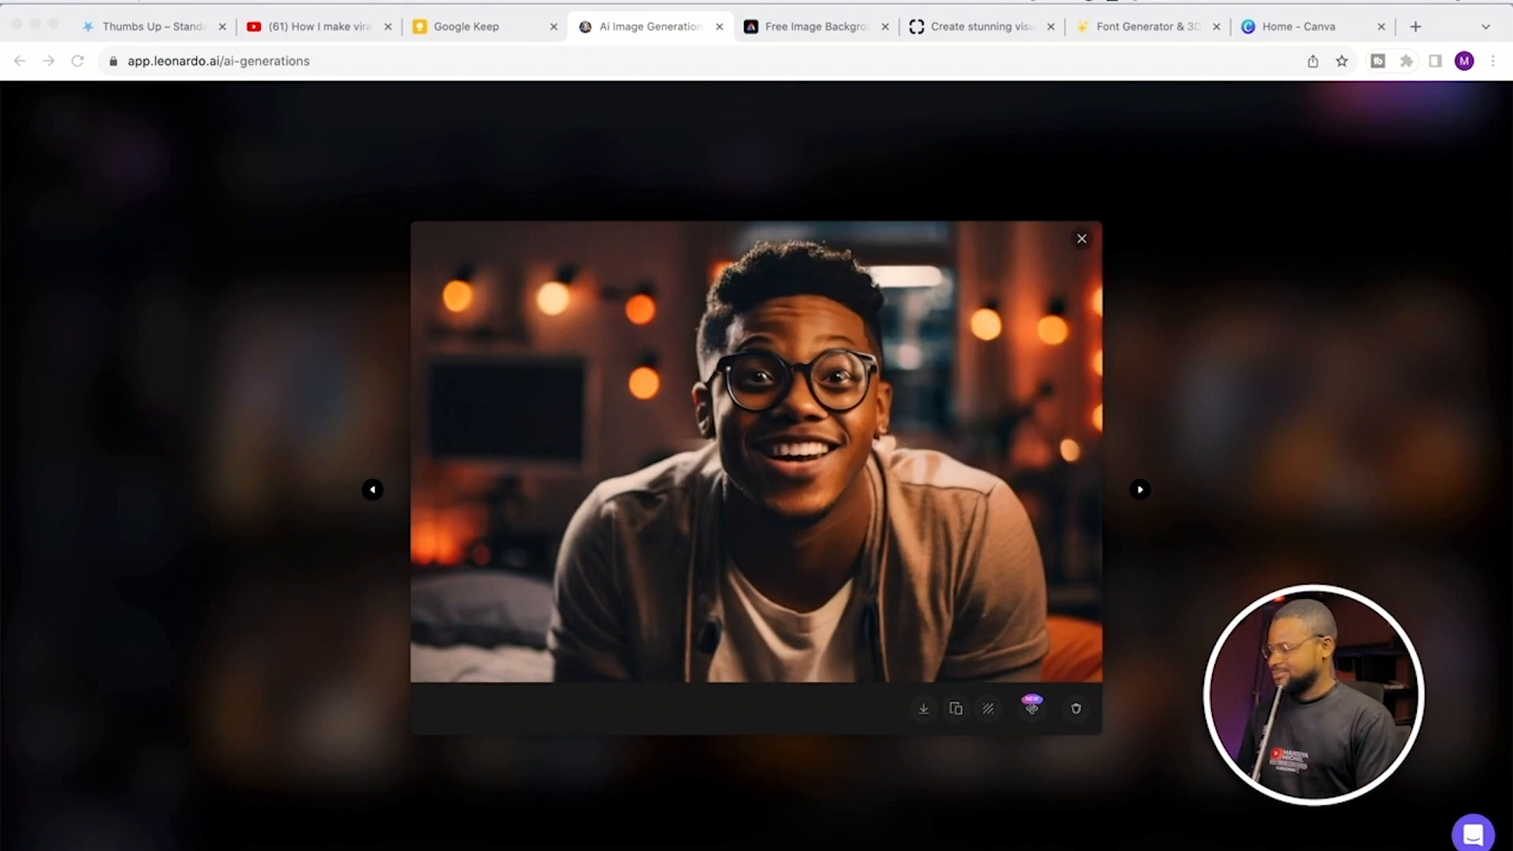
click(922, 714)
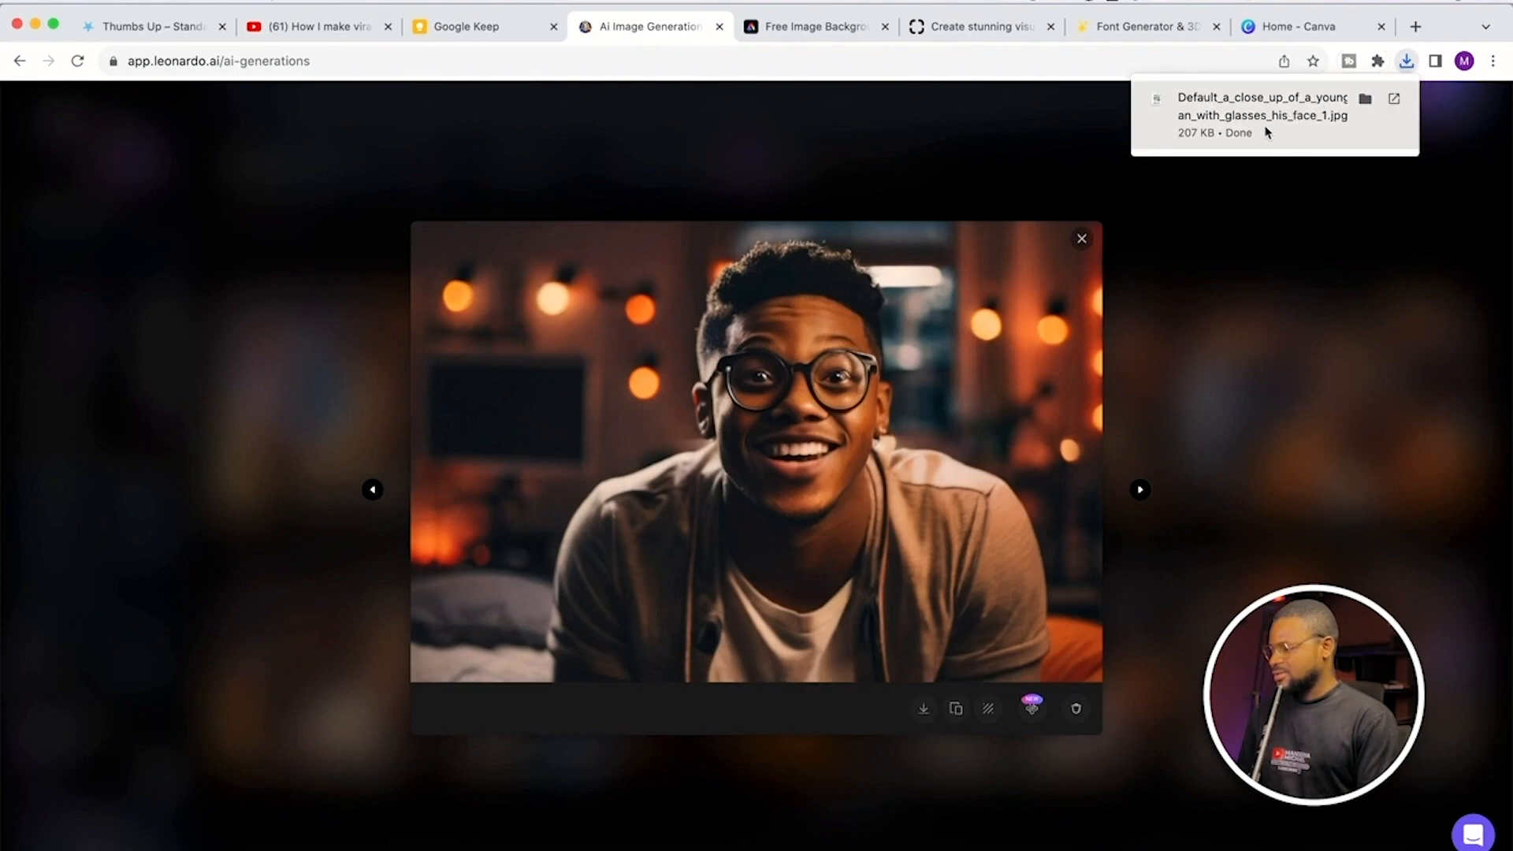
click(1142, 187)
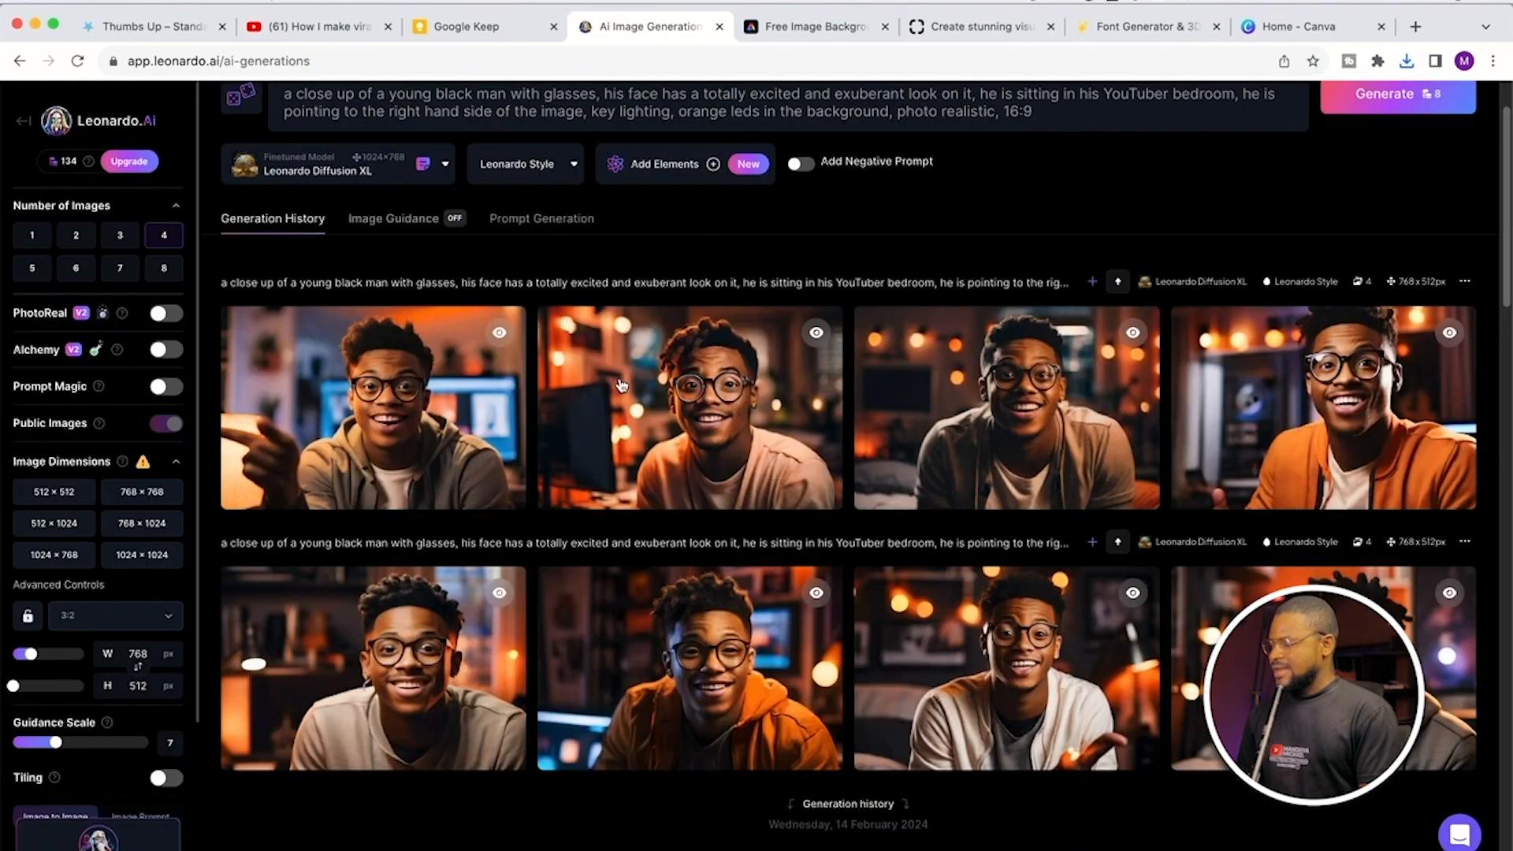
scroll(620, 379, up, 2)
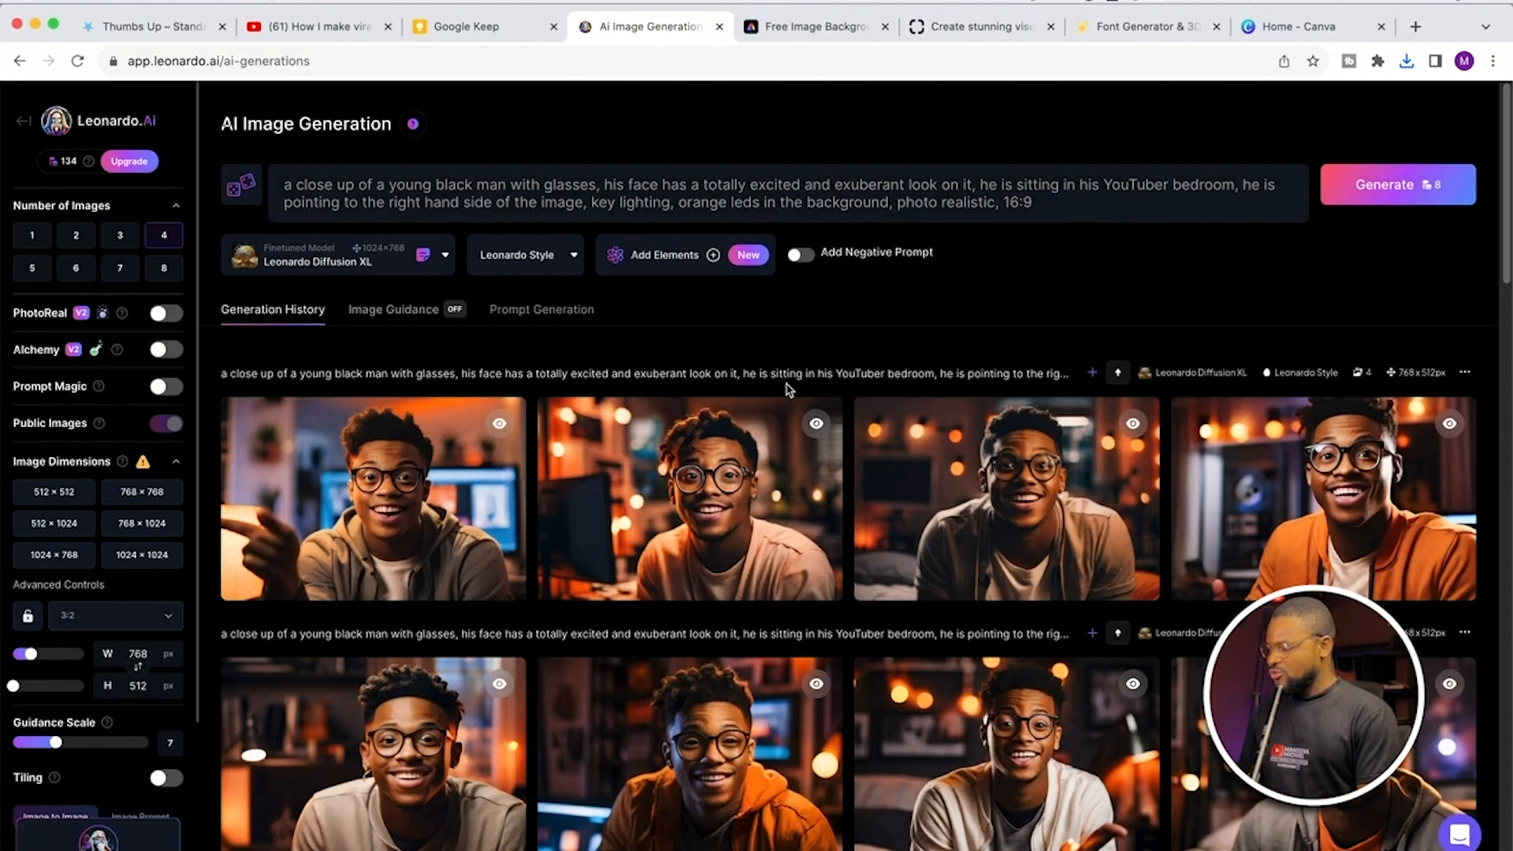
mouse_move(500, 545)
mouse_move(816, 510)
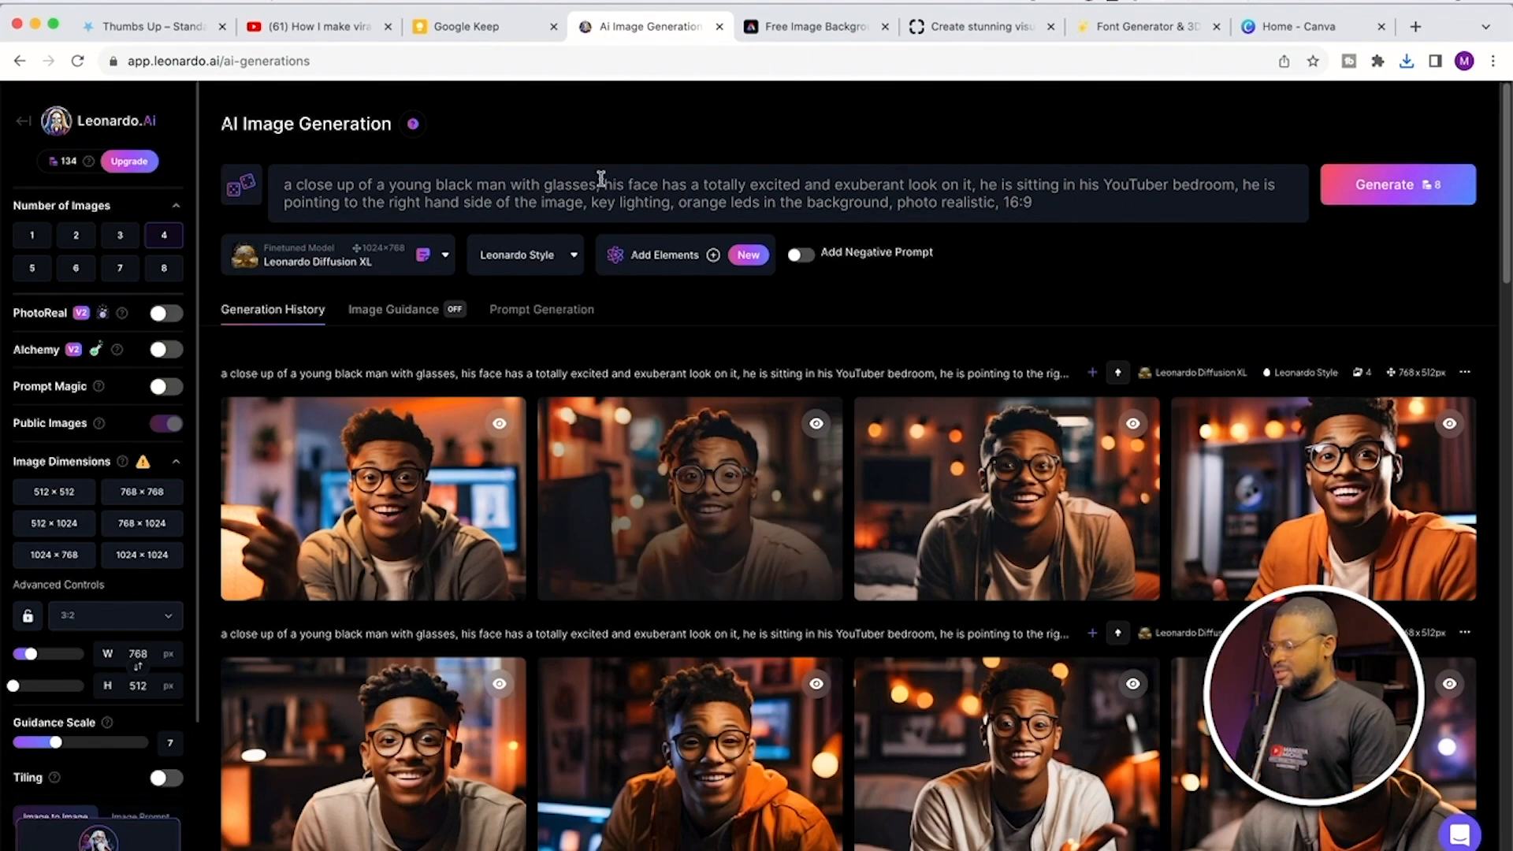
mouse_move(681, 472)
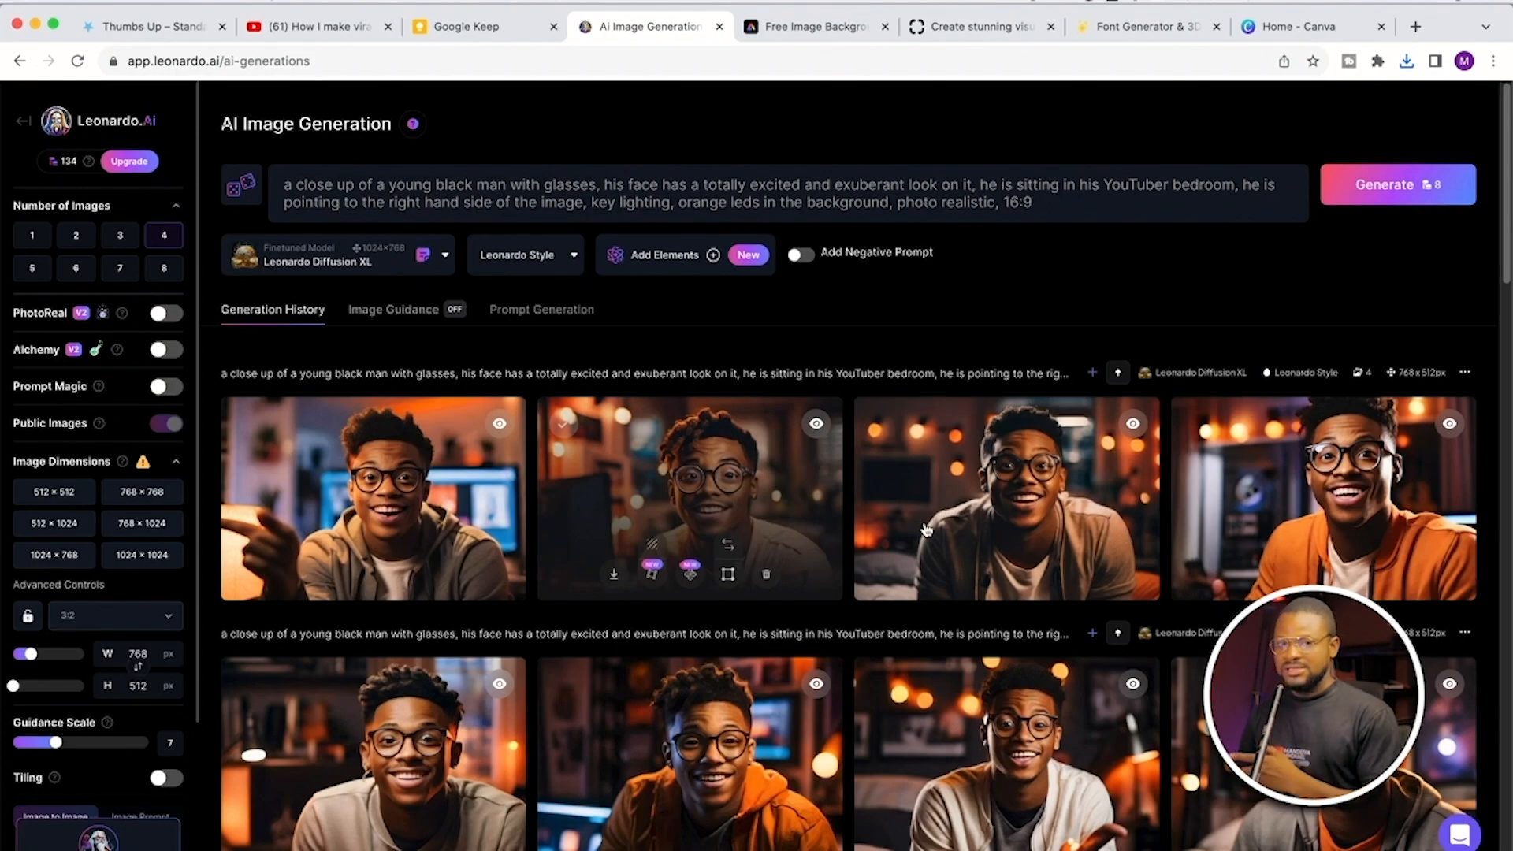
mouse_move(979, 529)
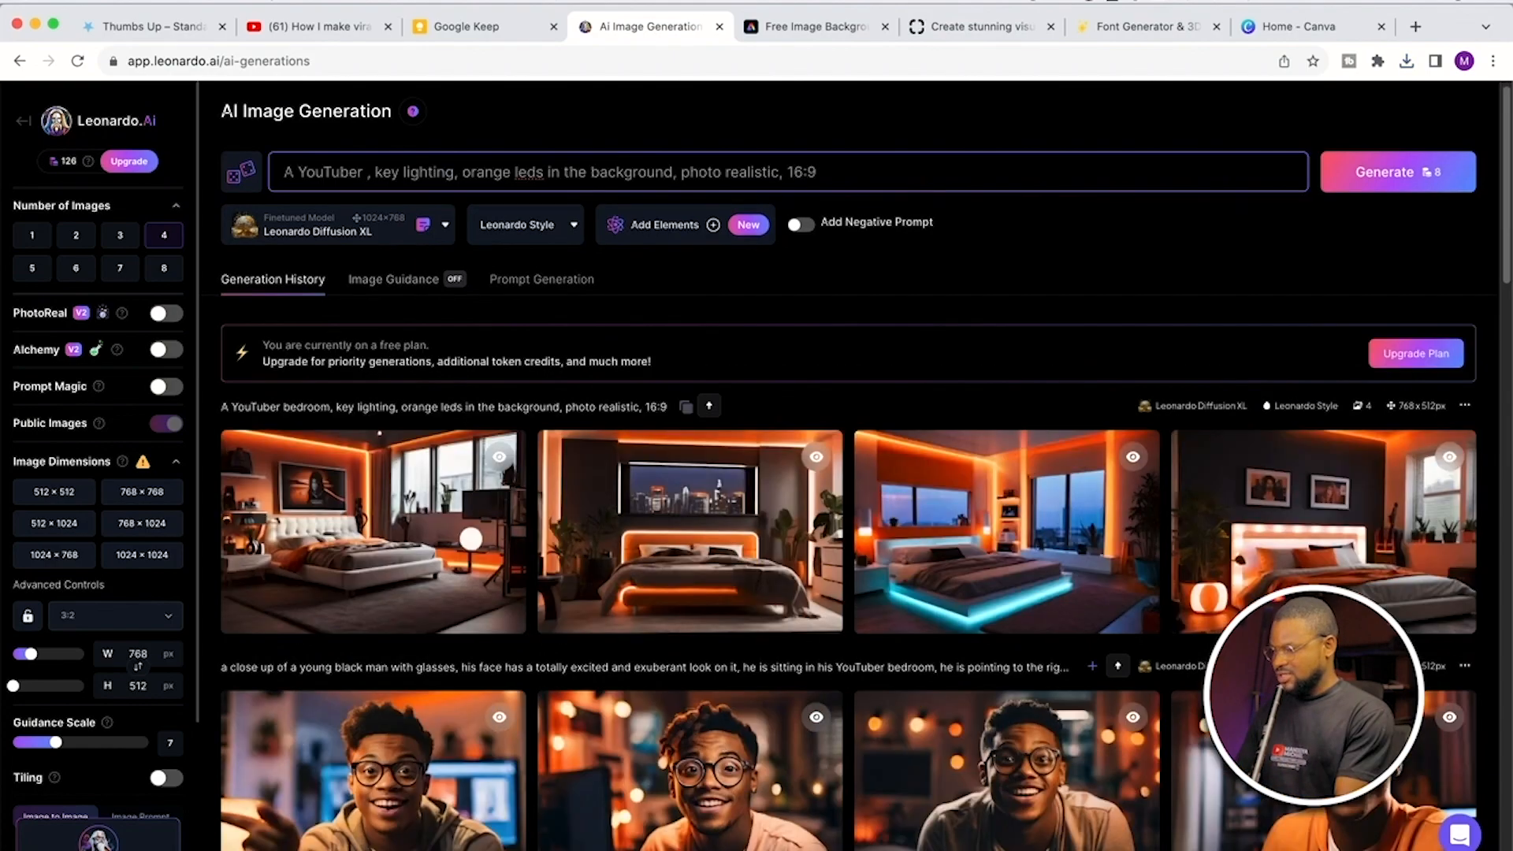
Step: Complete the prompt as "A YouTuber studio, key lighting, orange leds in the background, photo realistic, 16:9" and generate the images
text(studio)
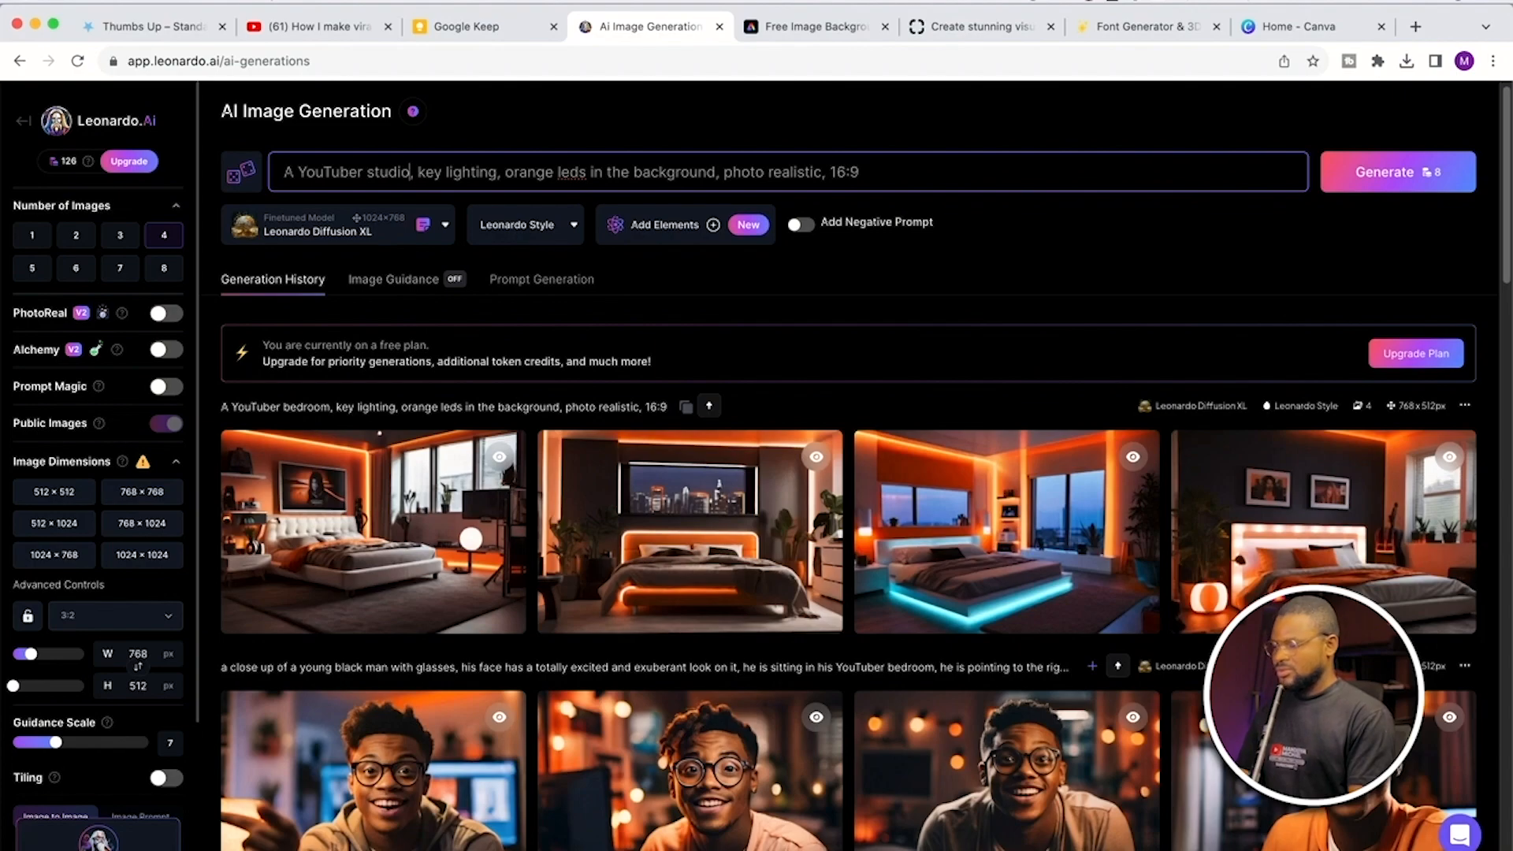
key(Return)
Step: Compare the generated studio images enlarged and download the one with the white desk between two bright light panels
scroll(803, 317, down, 3)
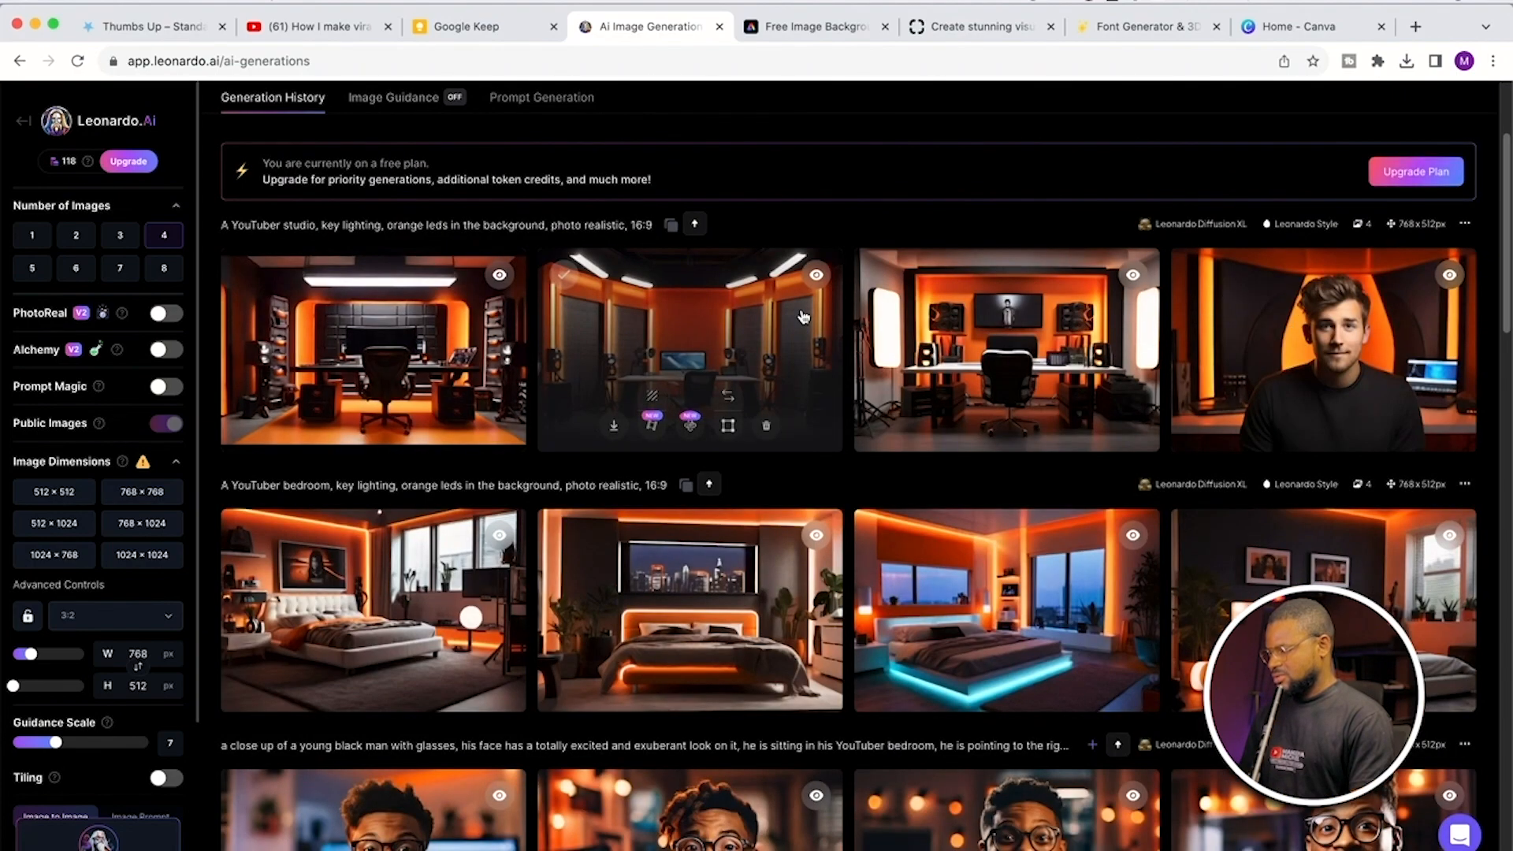
click(1064, 410)
click(1149, 491)
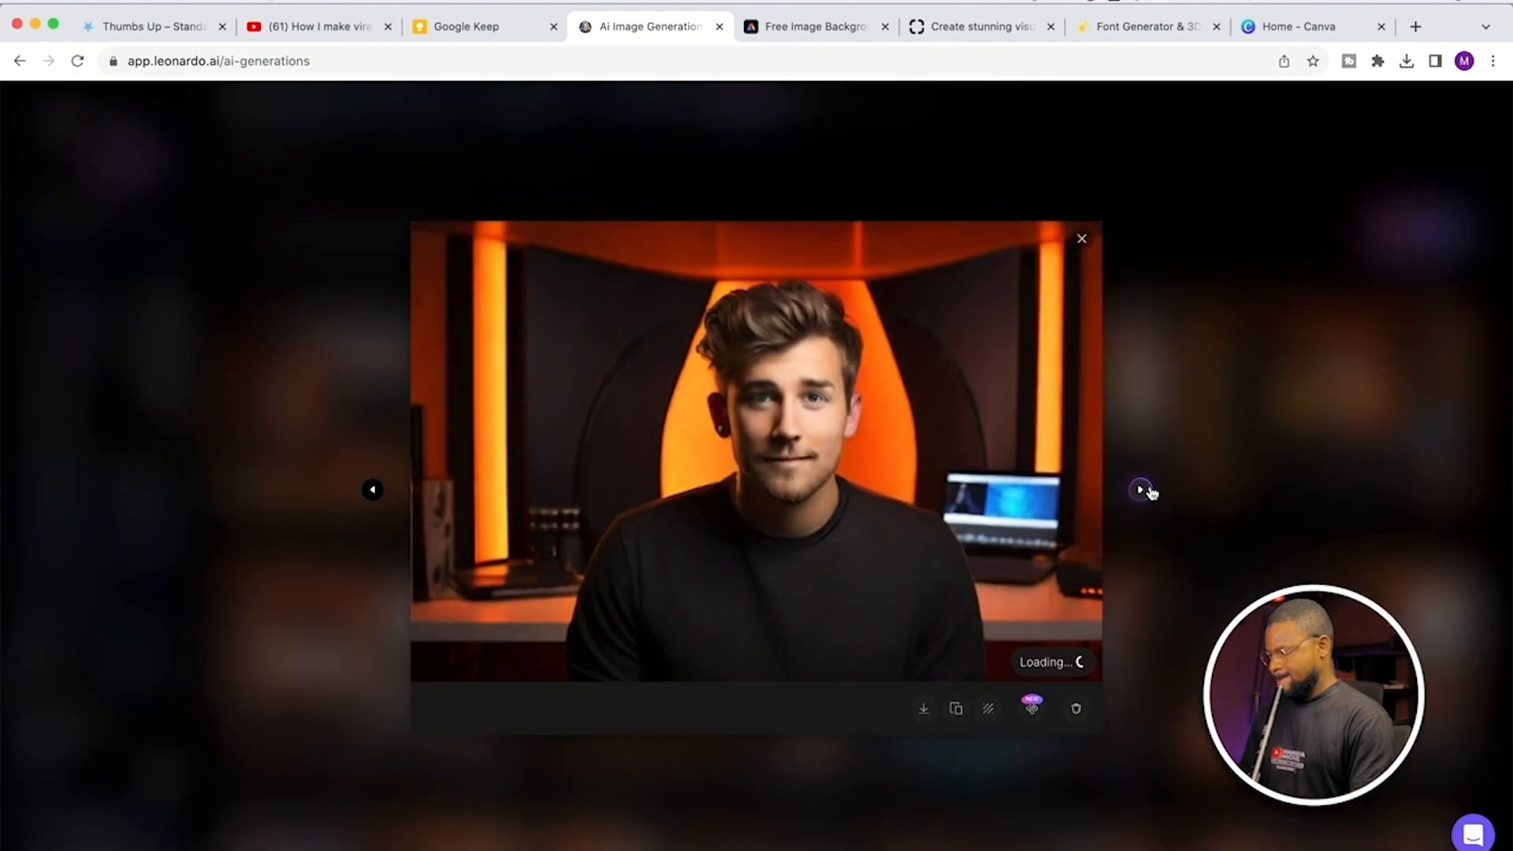
click(1149, 491)
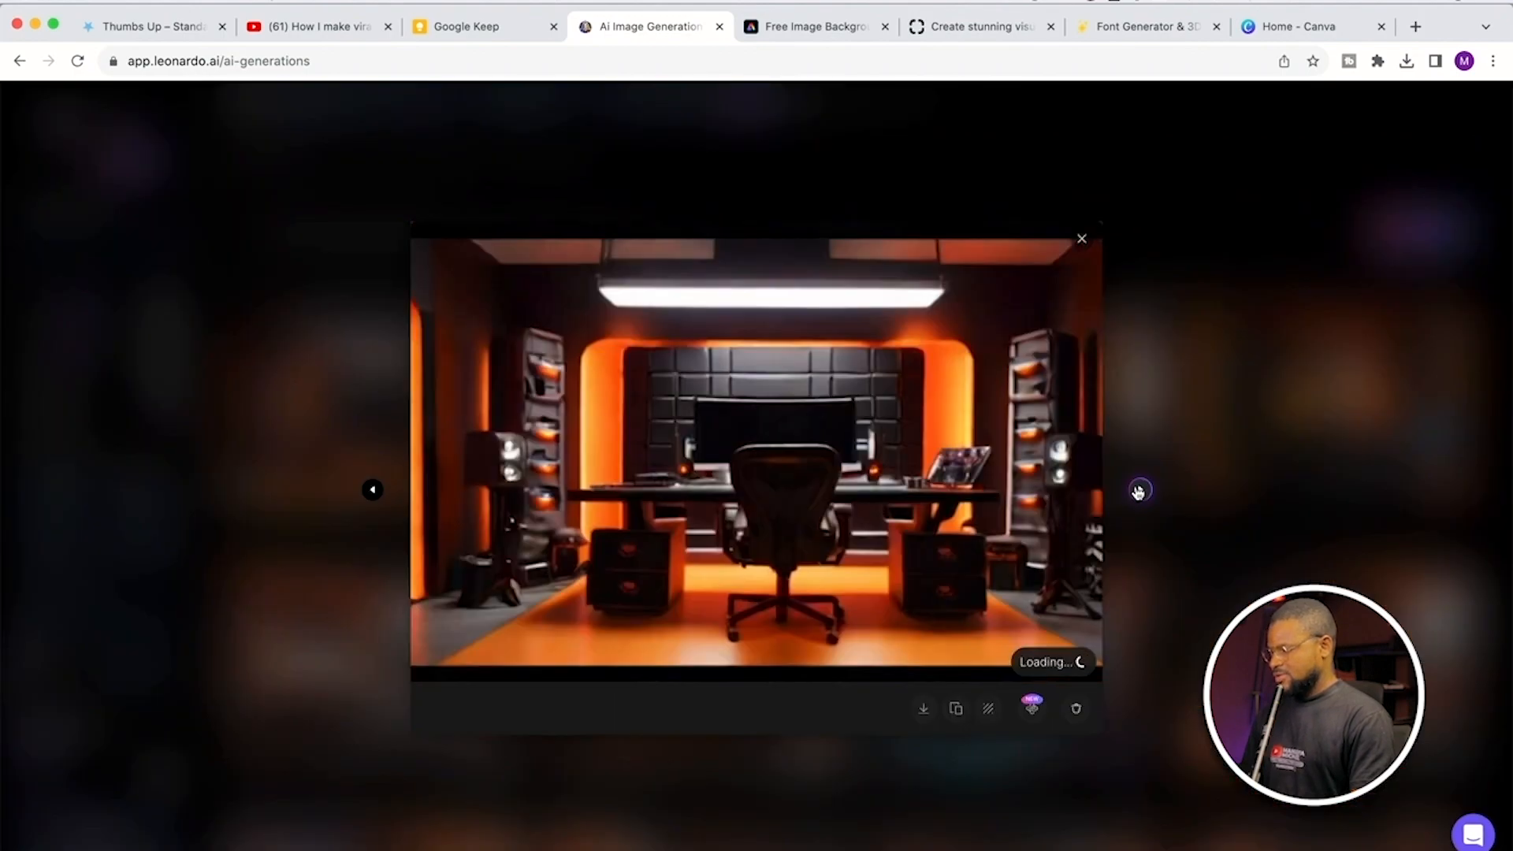
click(373, 489)
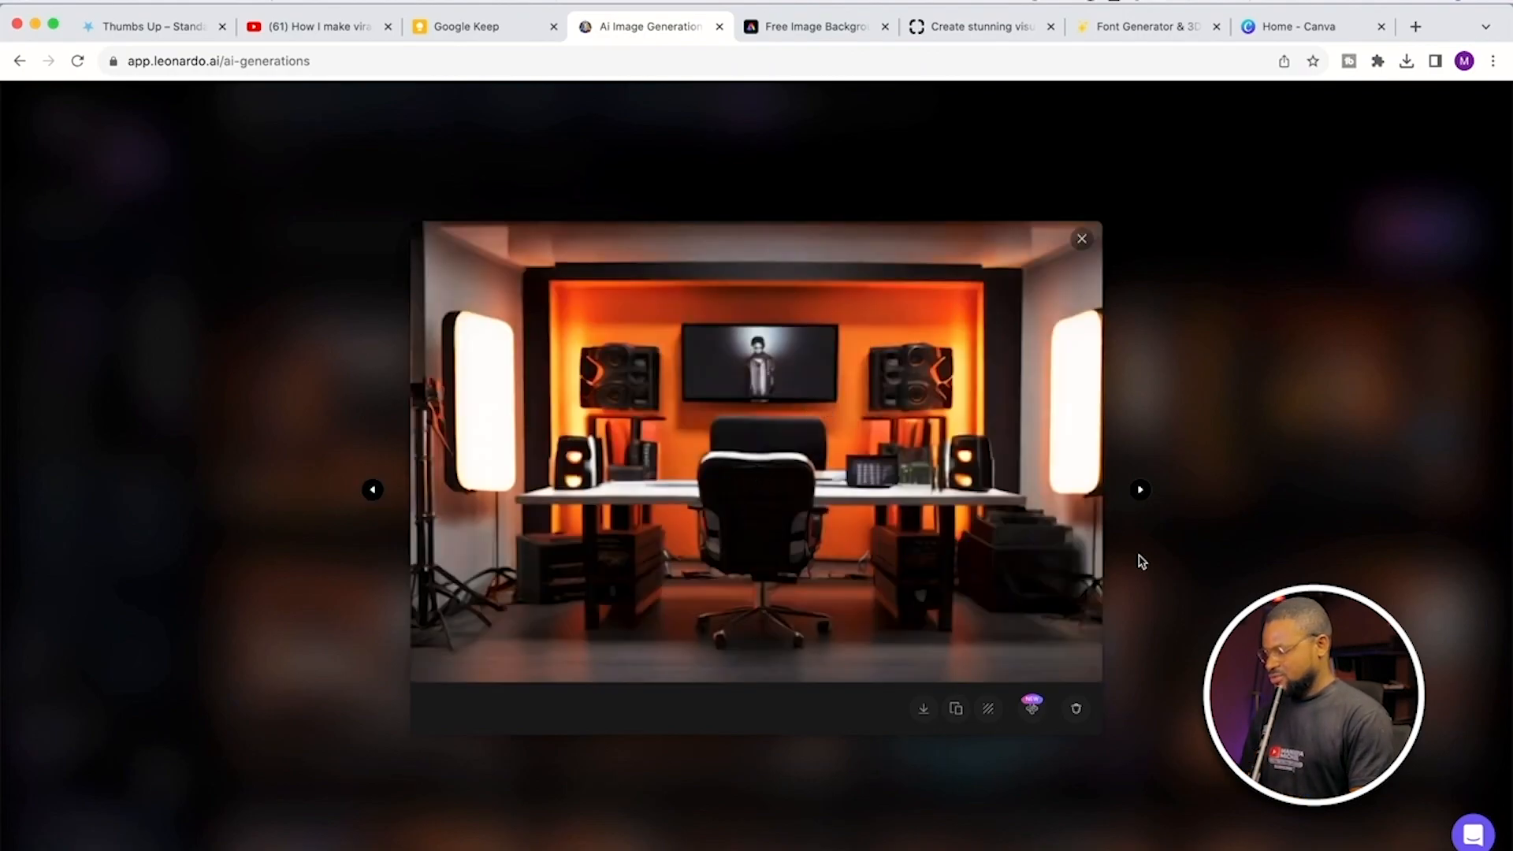
click(926, 709)
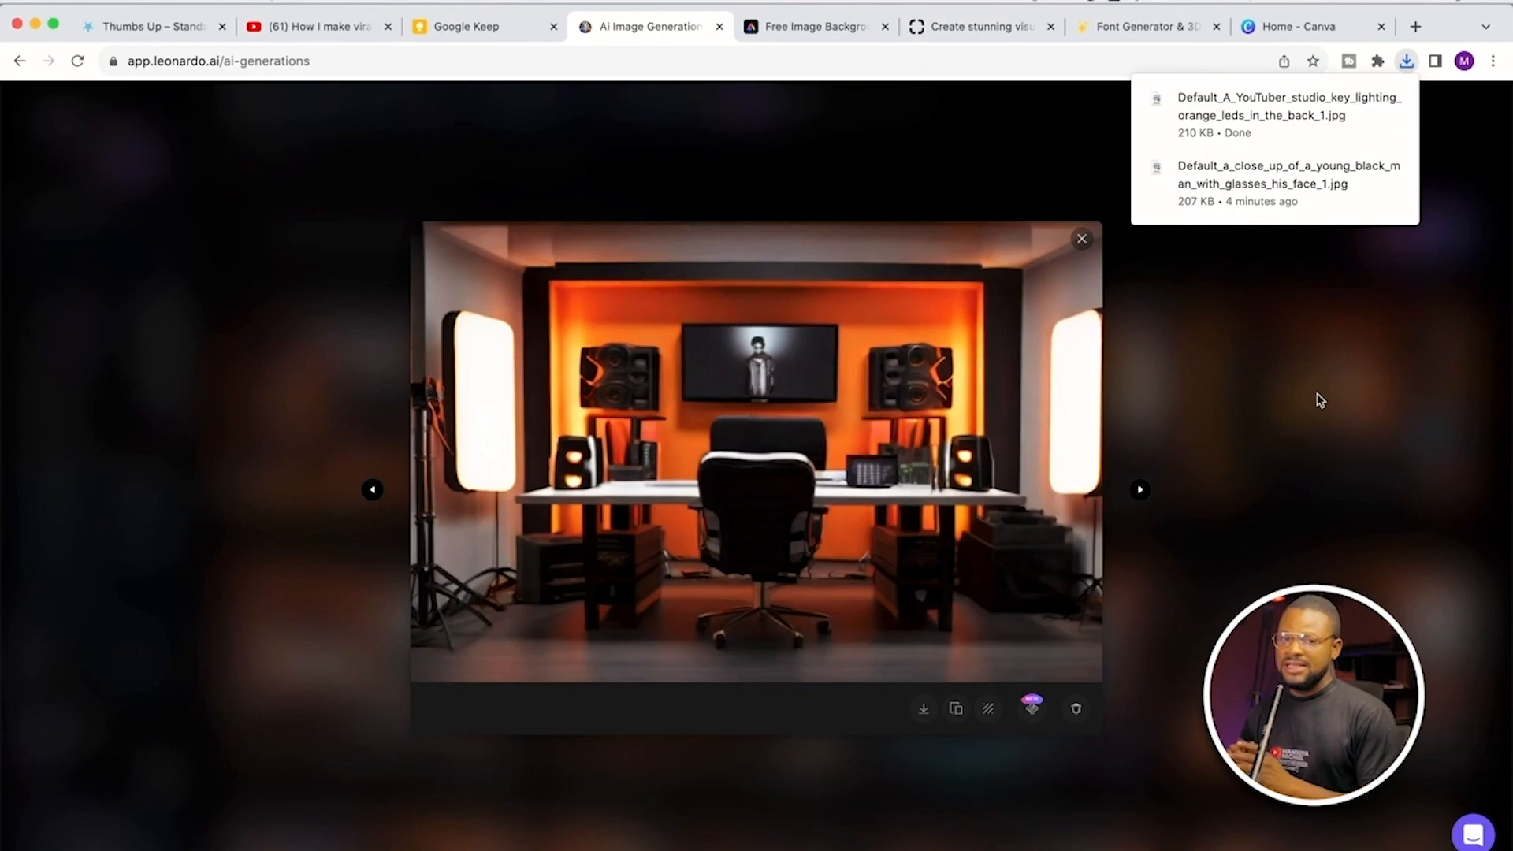
Step: Switch to Clipdrop, open the Uncrop tool and load the downloaded portrait of the man with glasses from Downloads
click(980, 26)
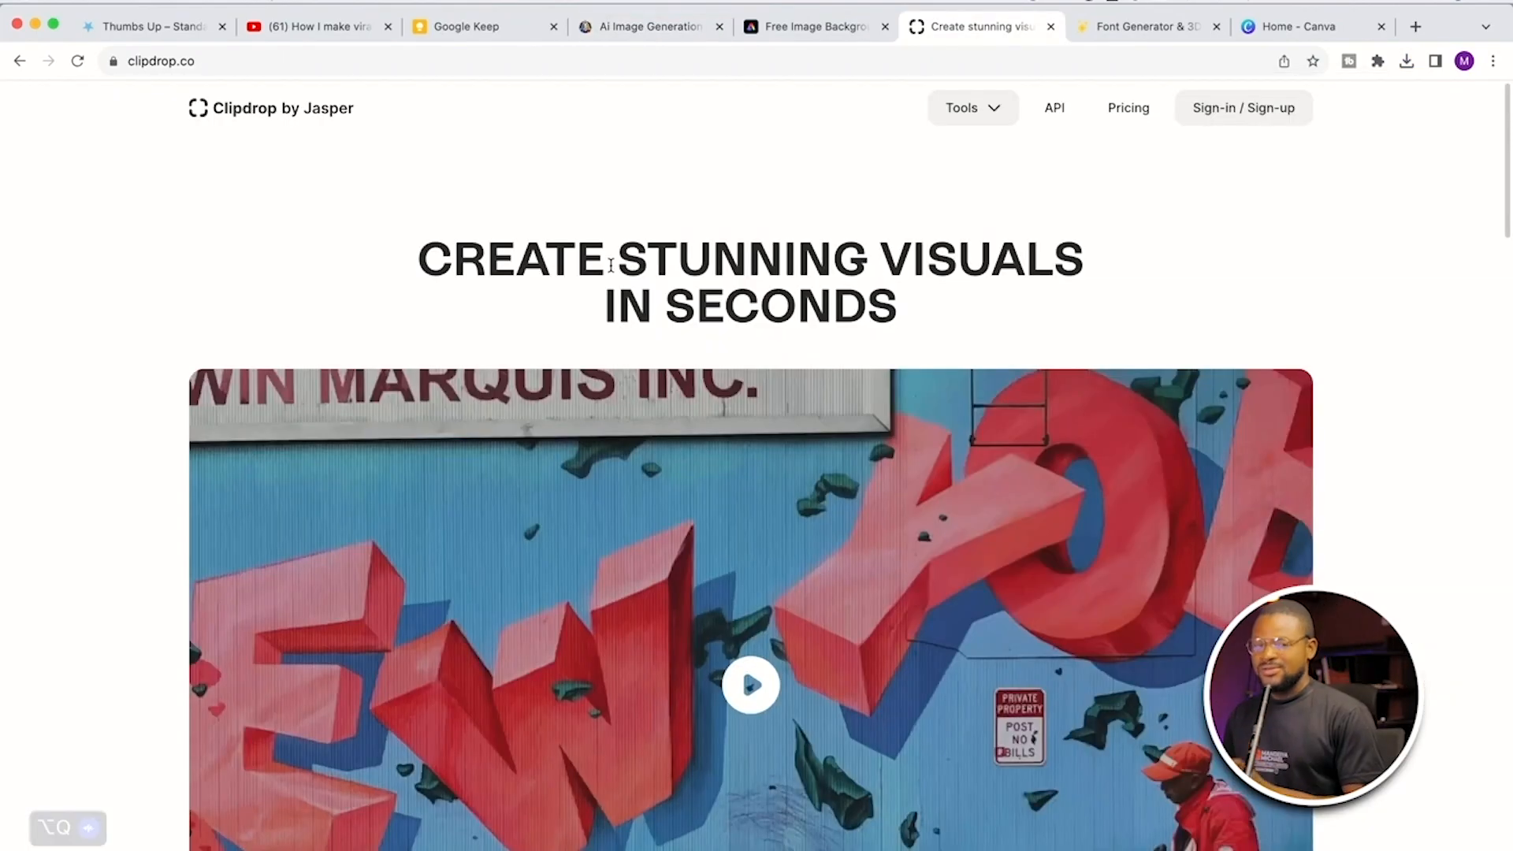
scroll(611, 265, down, 1)
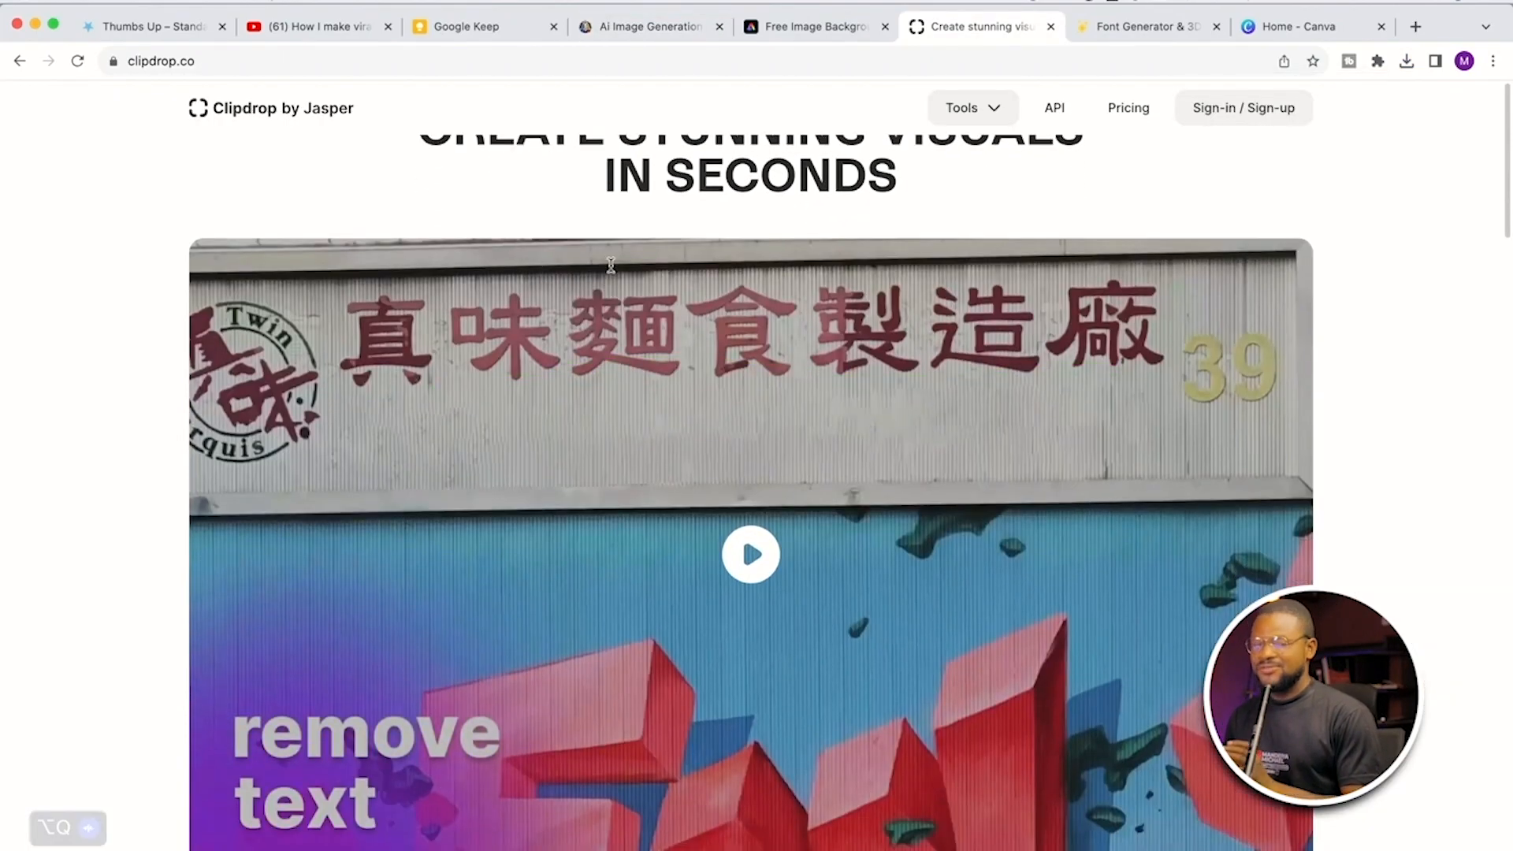
scroll(613, 268, up, 1)
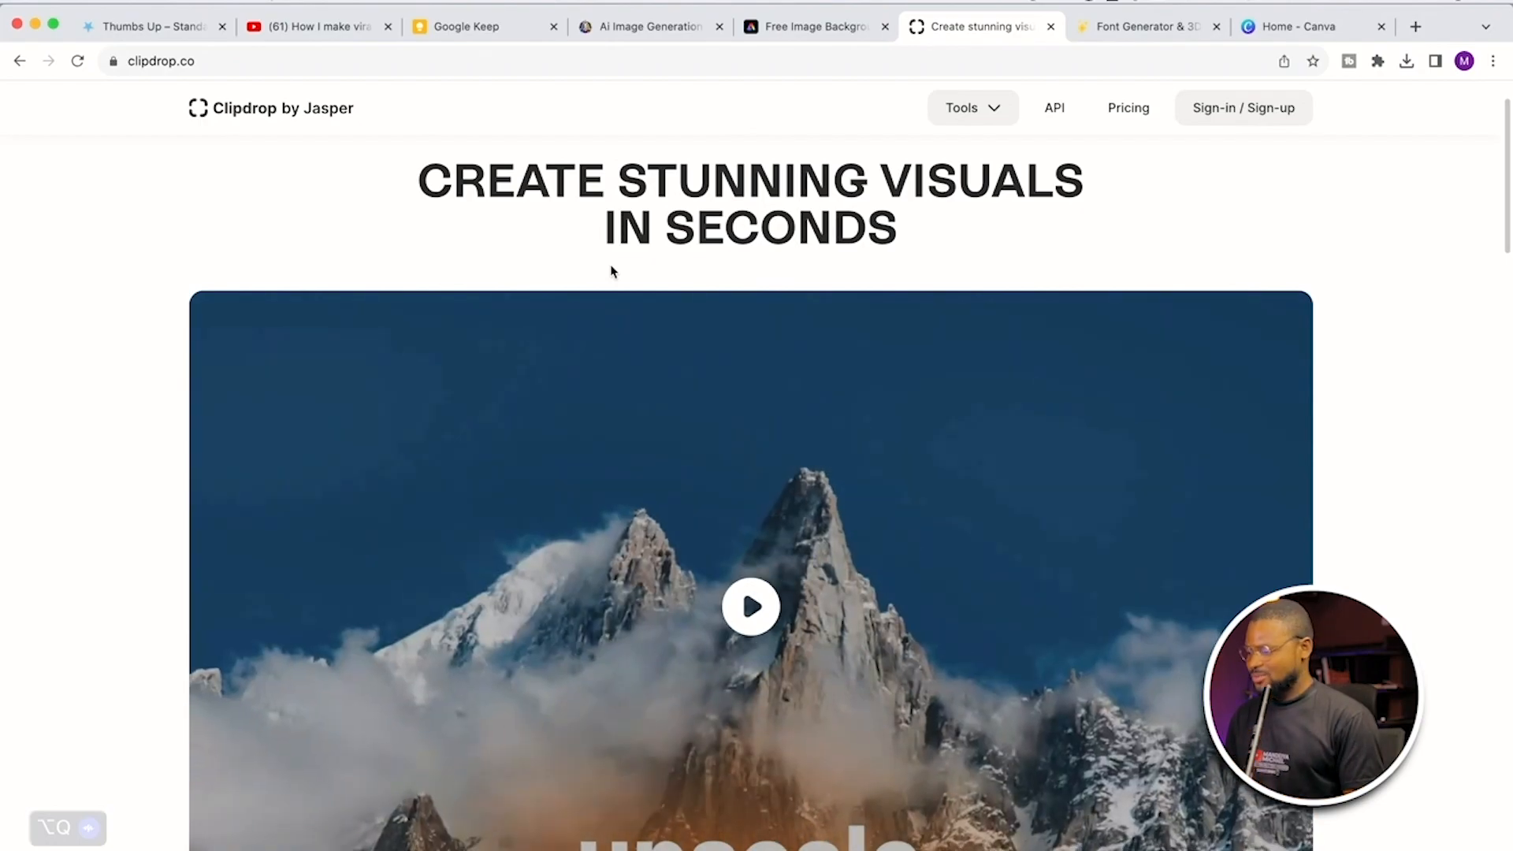
scroll(611, 271, down, 2)
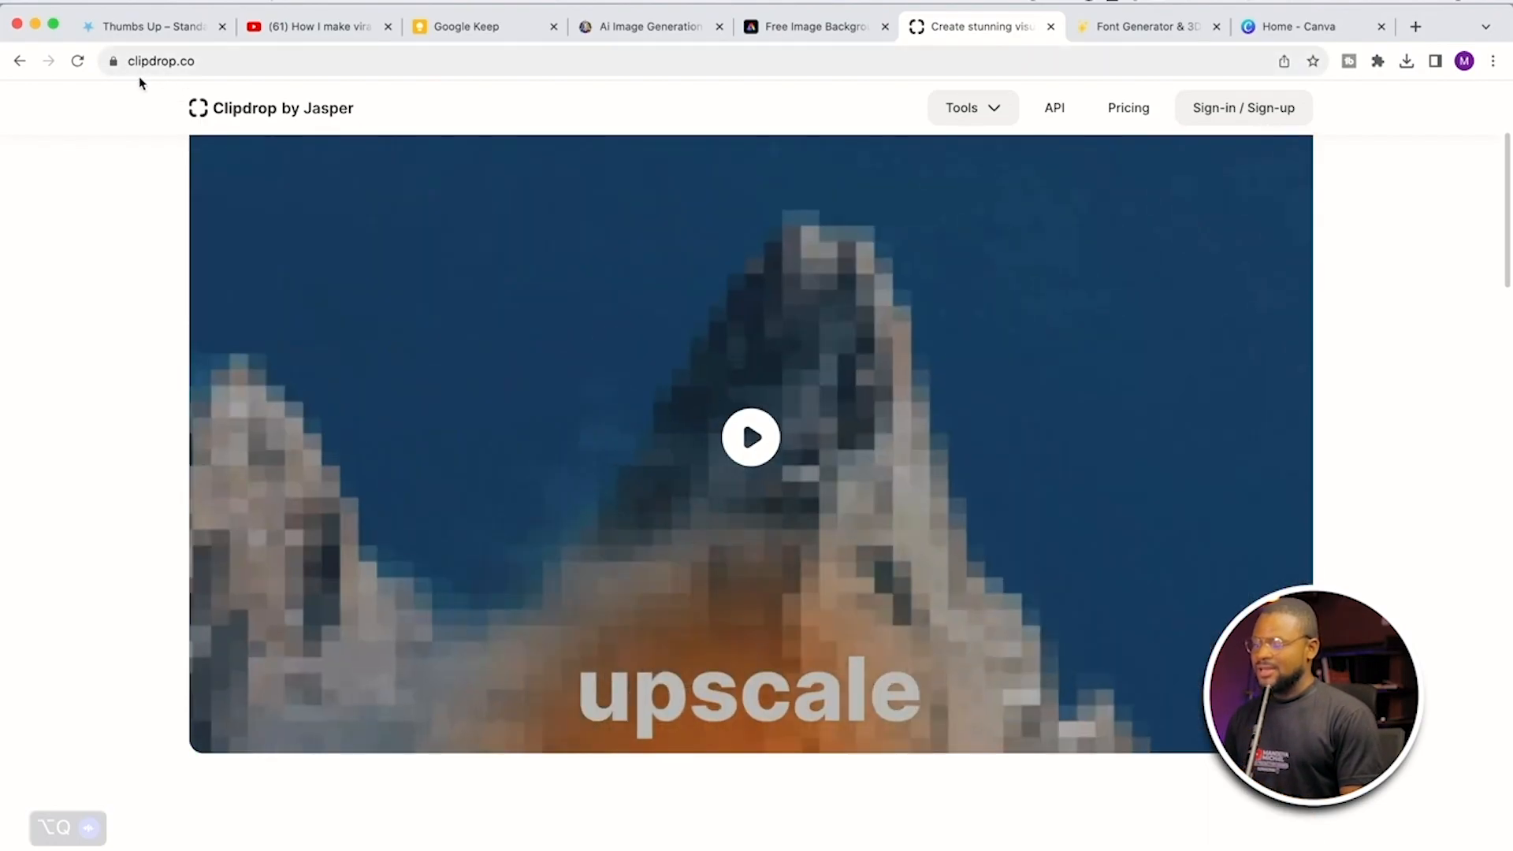
scroll(340, 305, down, 2)
scroll(340, 305, down, 10)
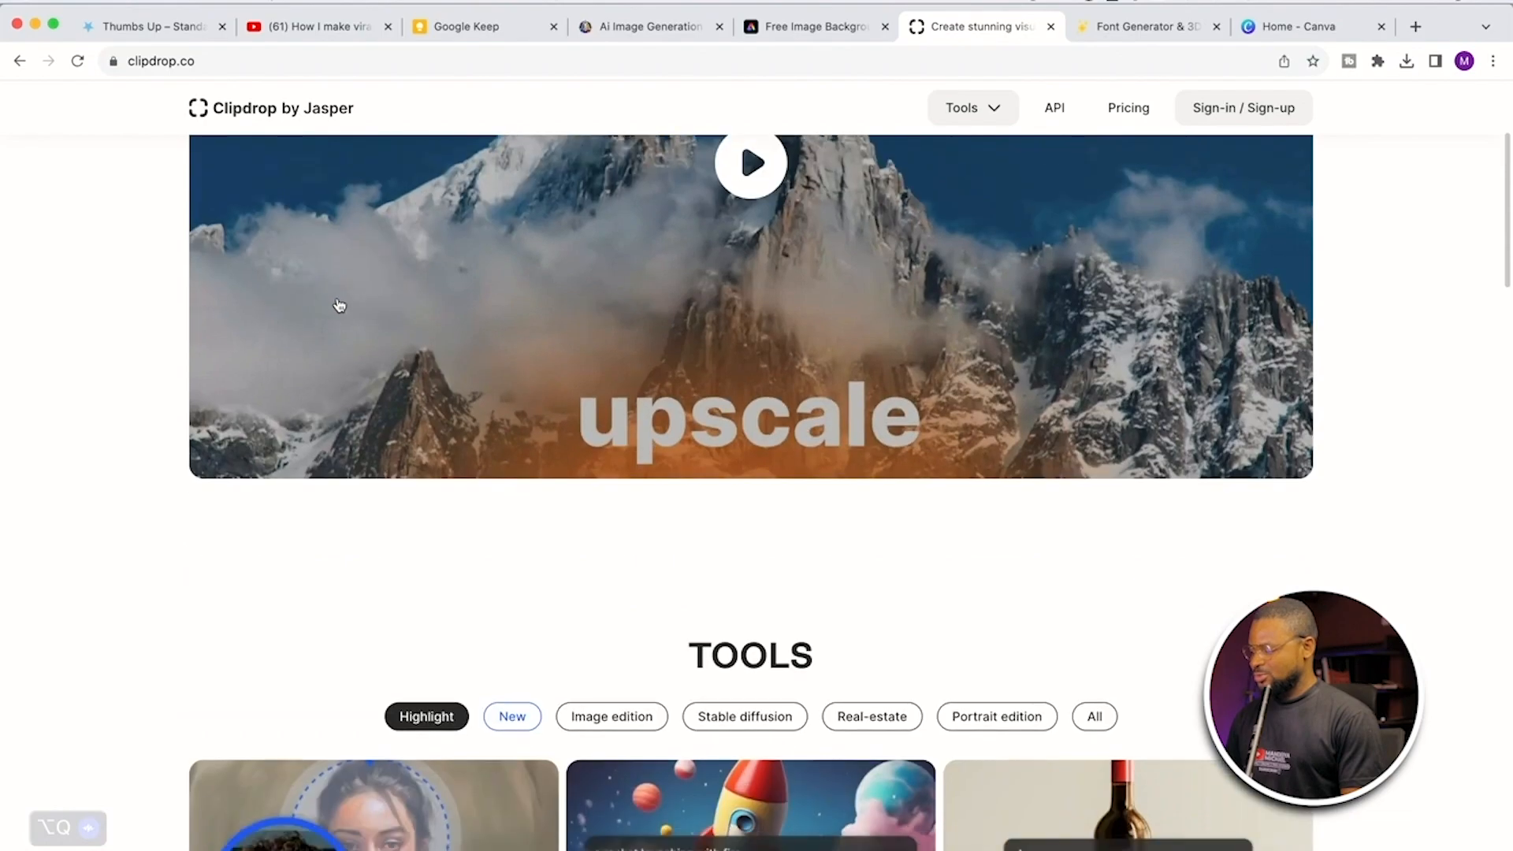
scroll(338, 303, down, 3)
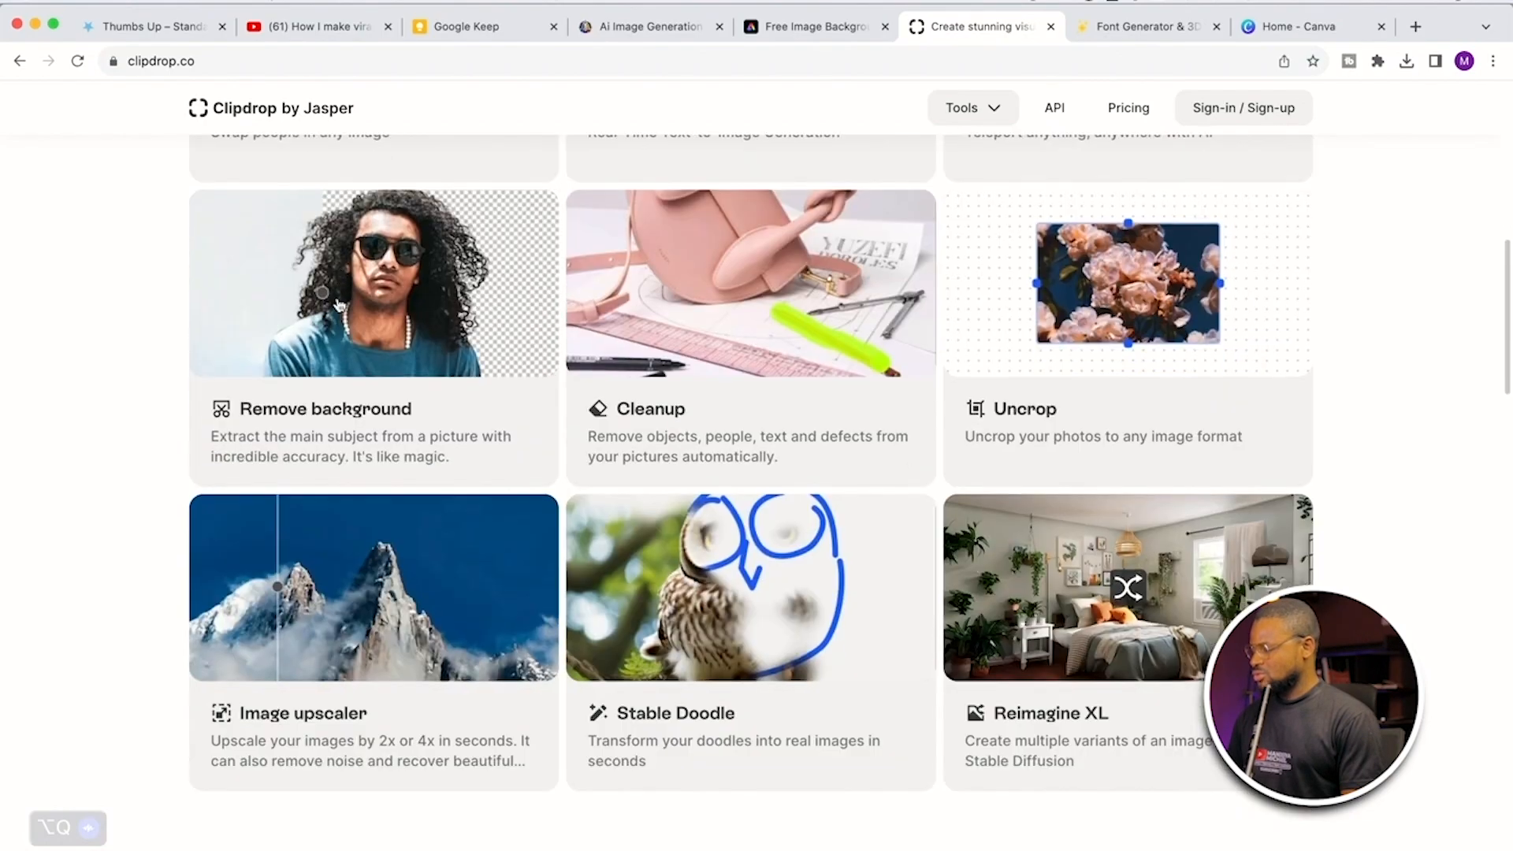
scroll(1110, 316, up, 1)
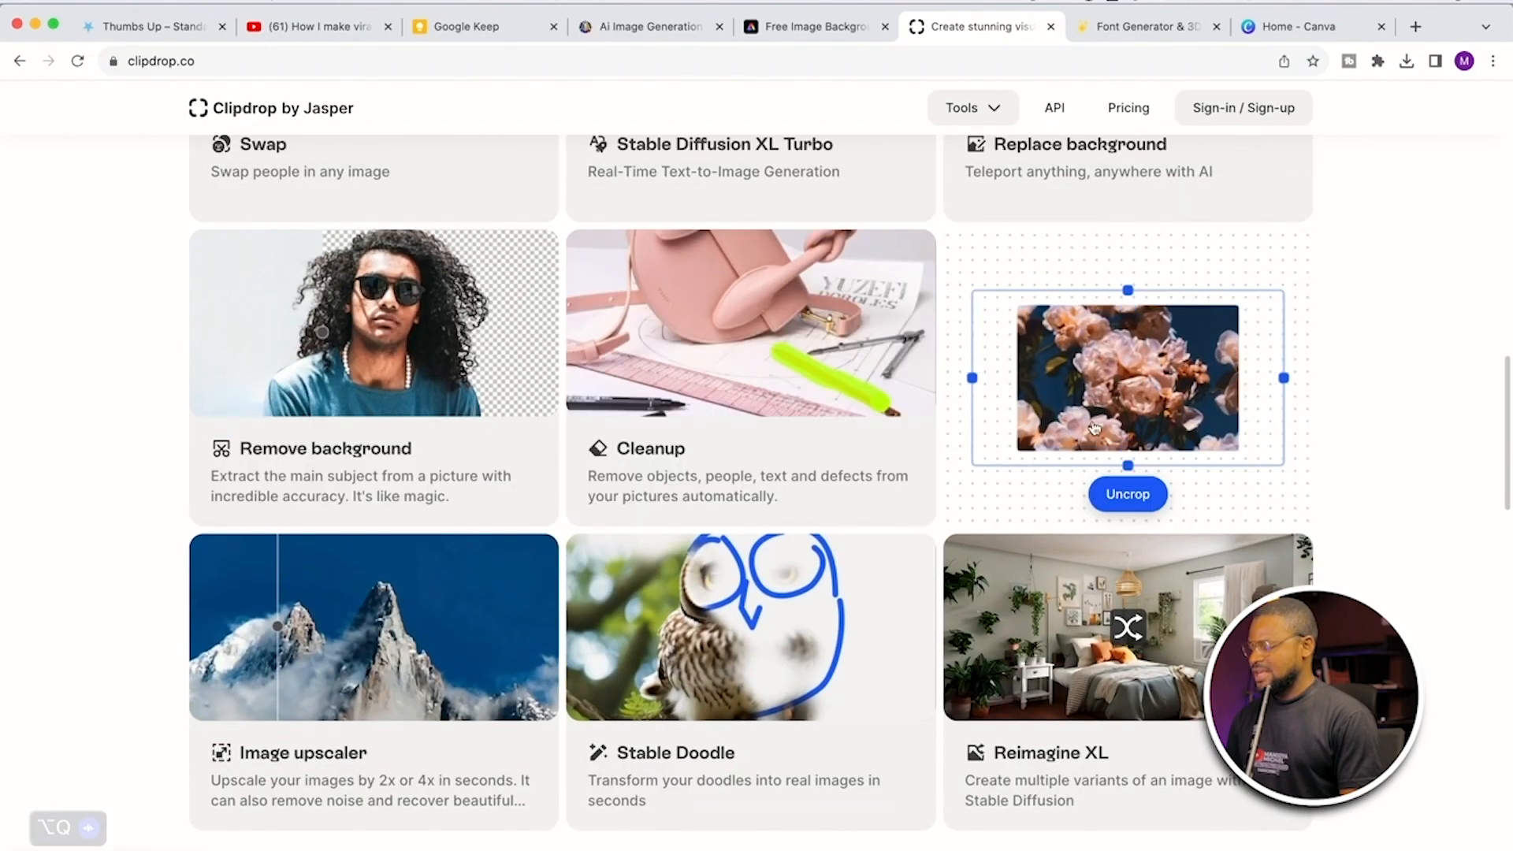
click(1114, 473)
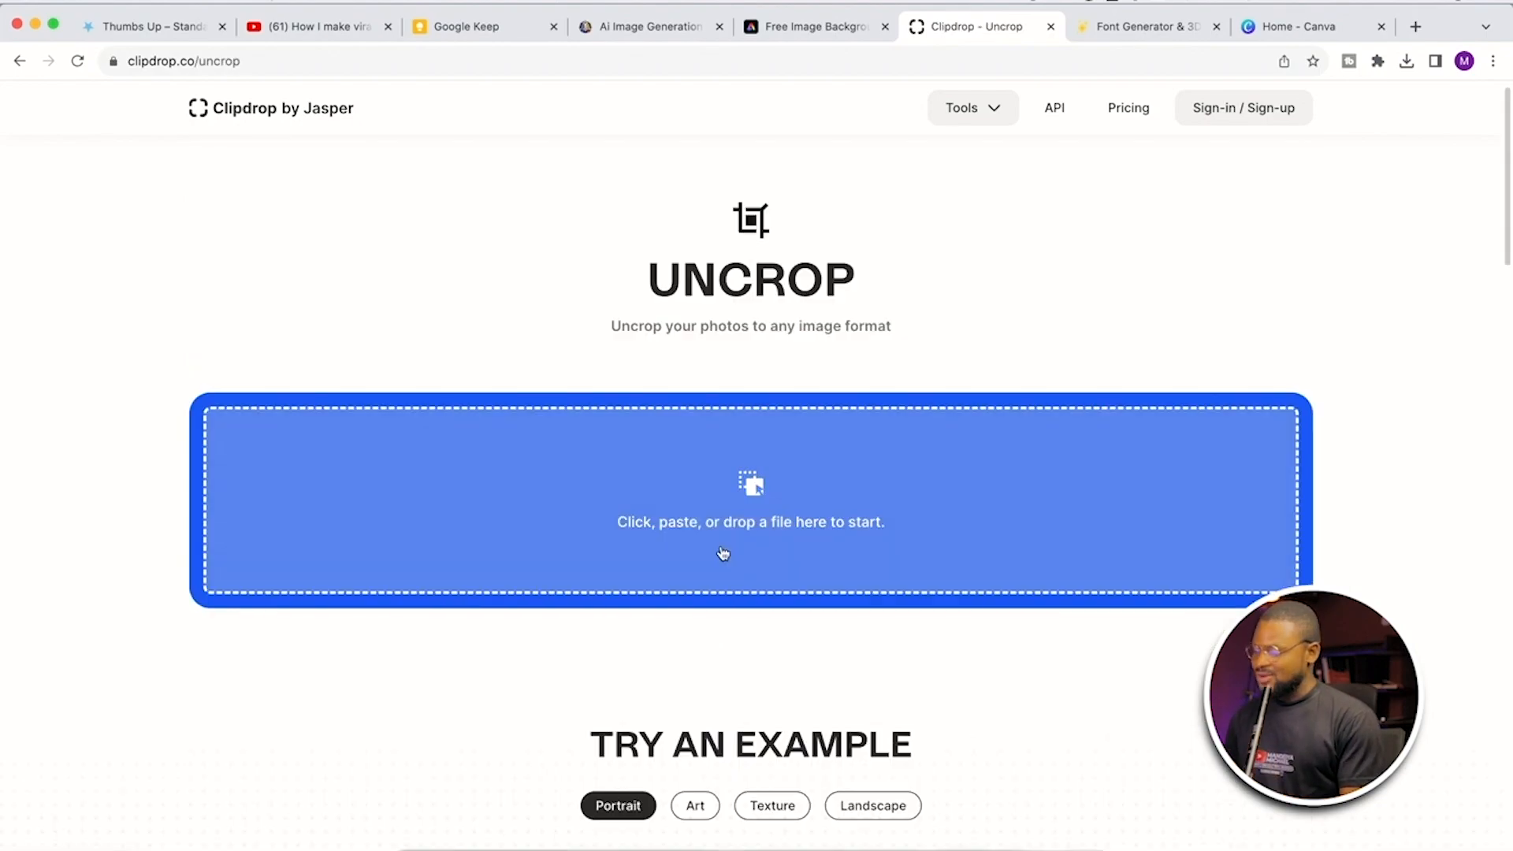
click(778, 502)
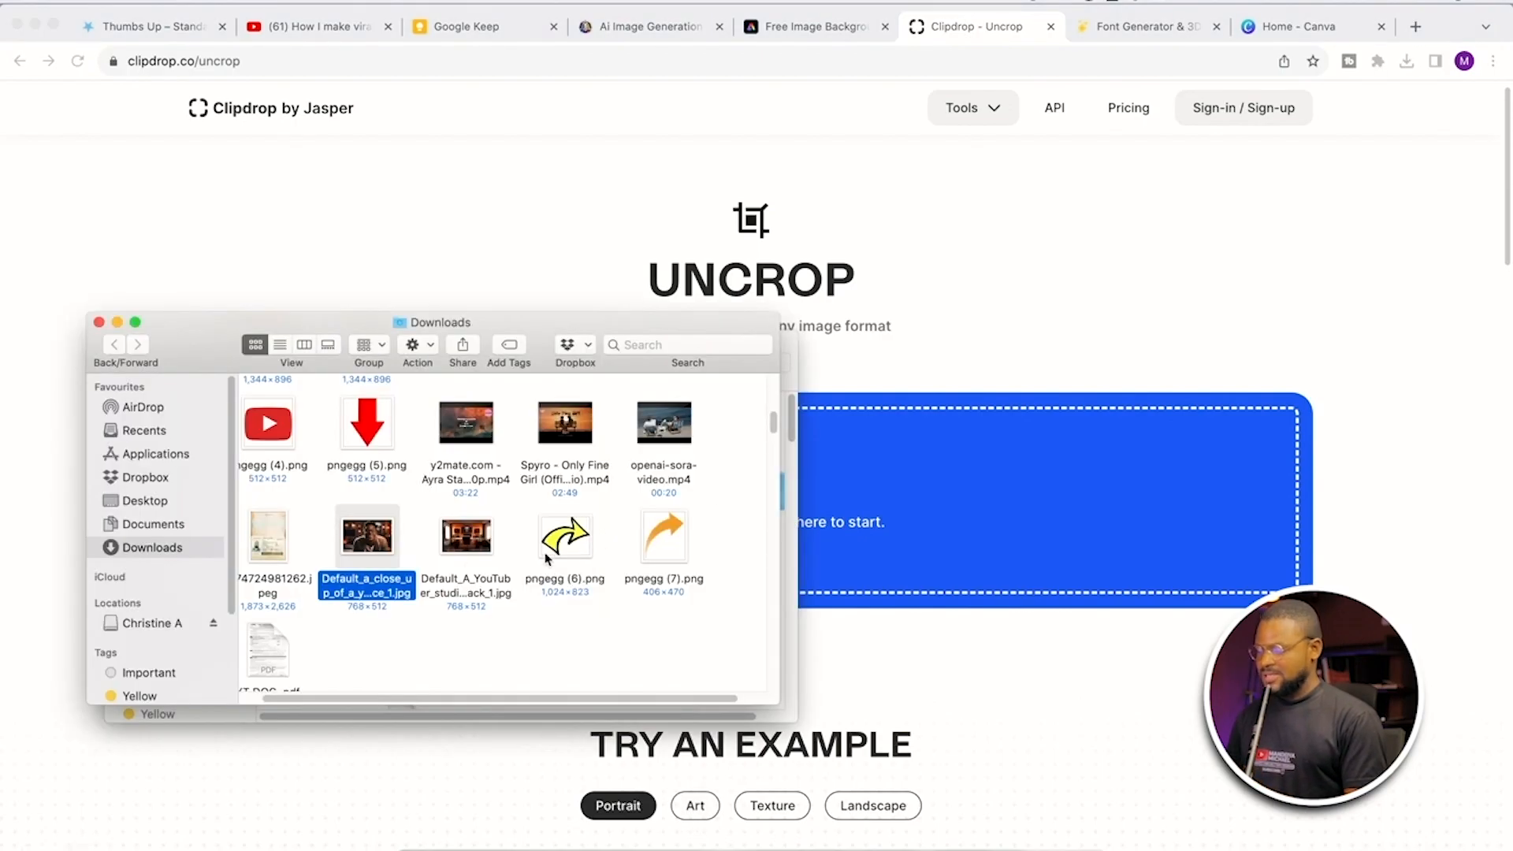
drag(369, 537, 950, 516)
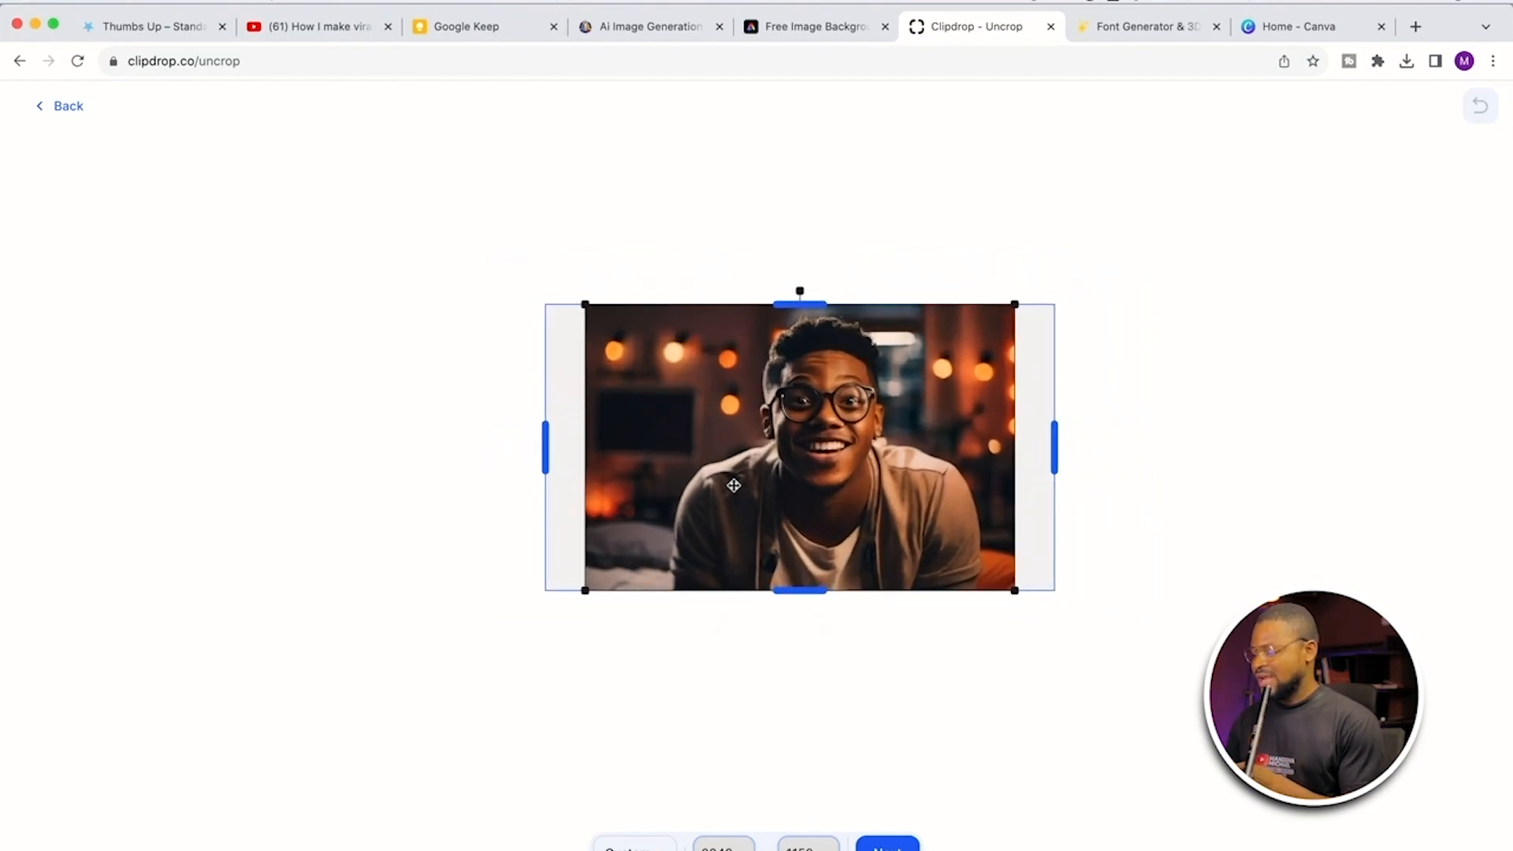
Step: Extend the portrait sideways to a 2048 × 1152 canvas with Uncrop and download the generated result
scroll(734, 485, up, 3)
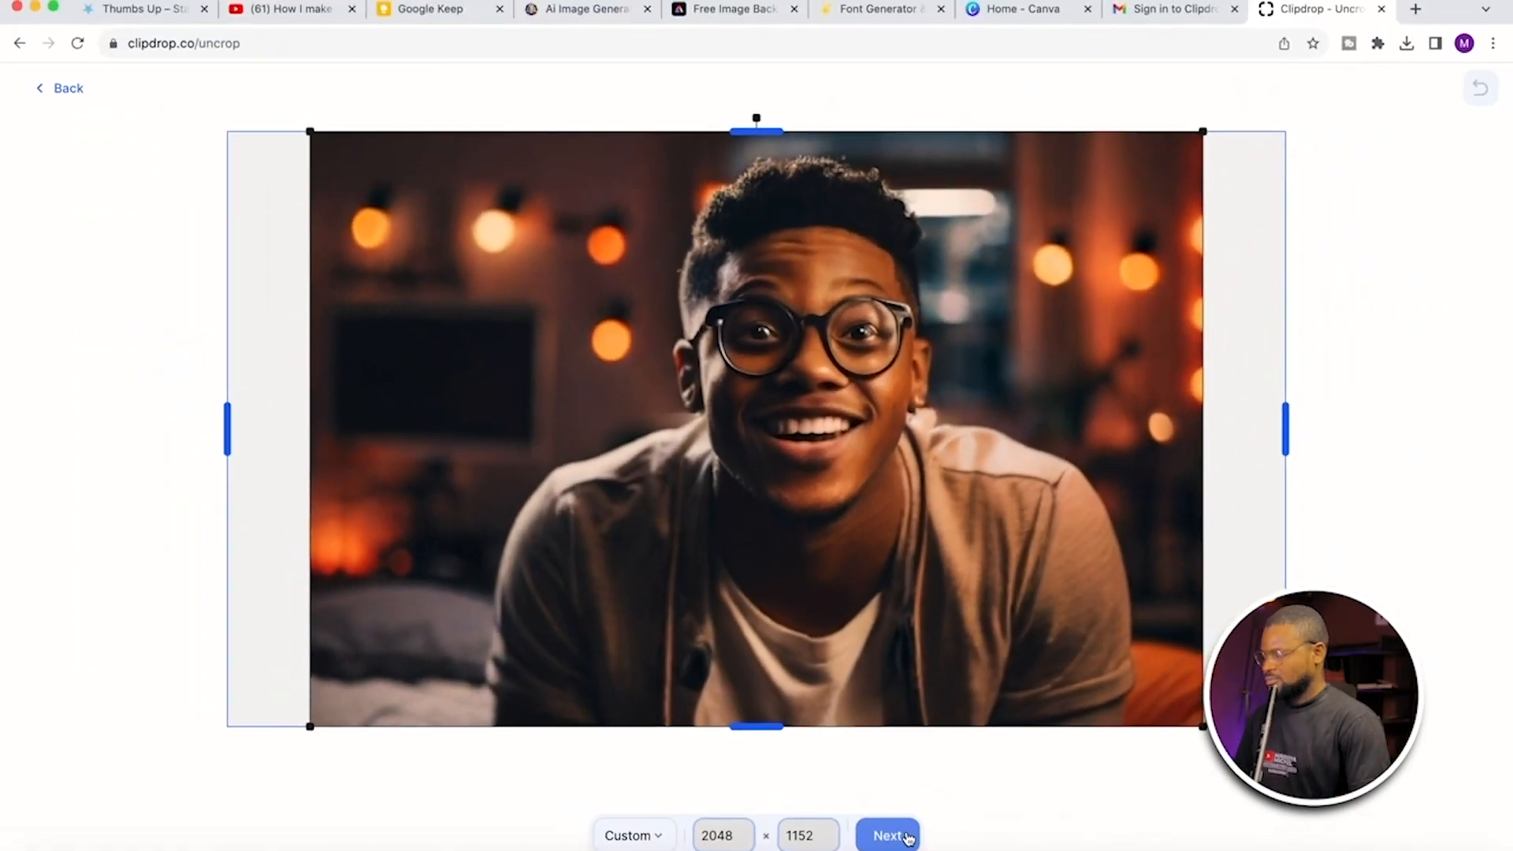
click(906, 836)
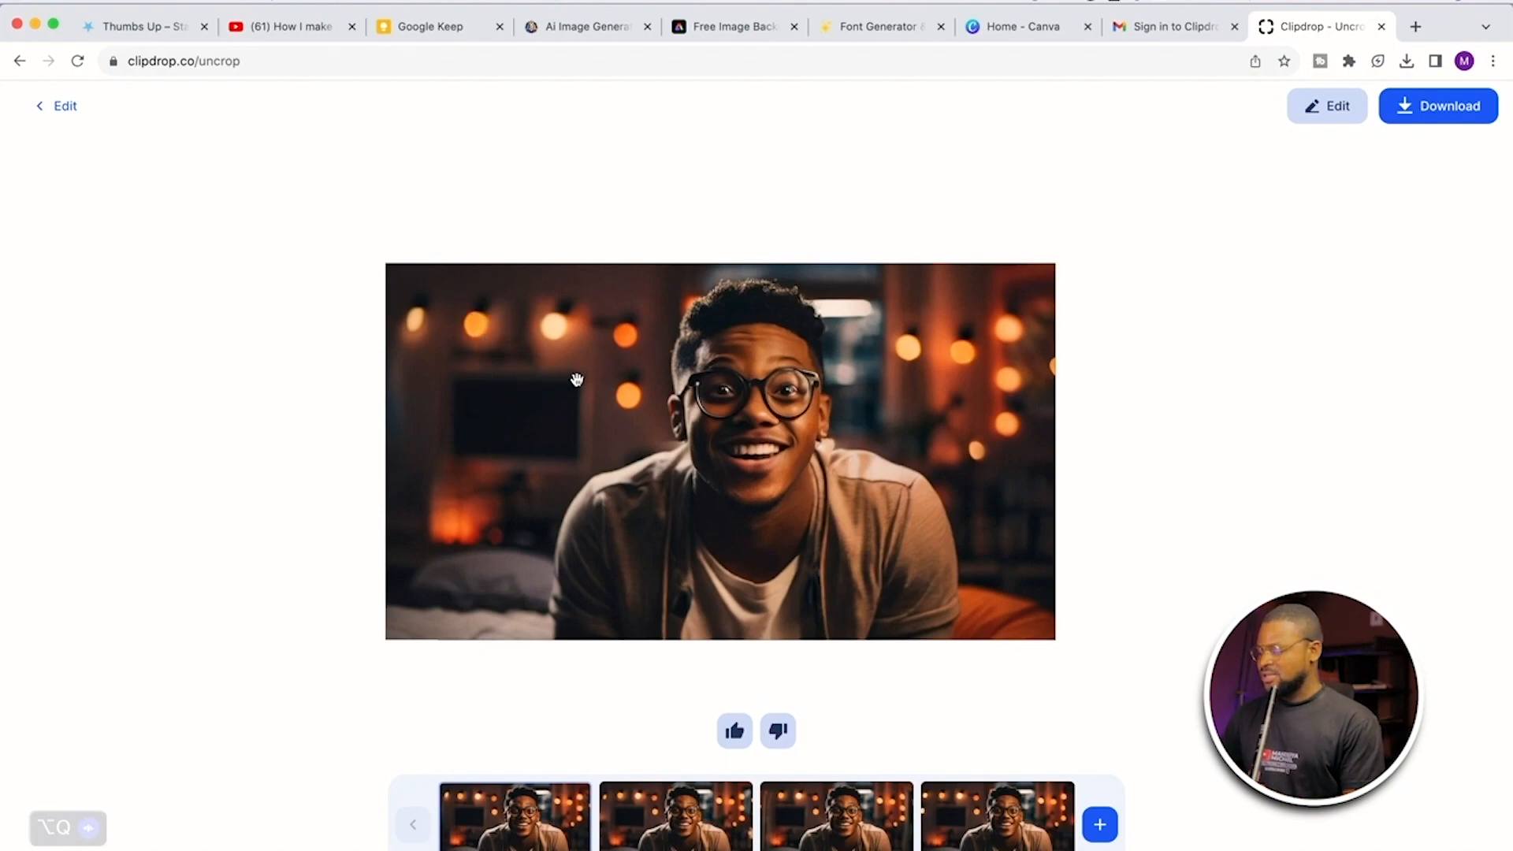
click(1424, 112)
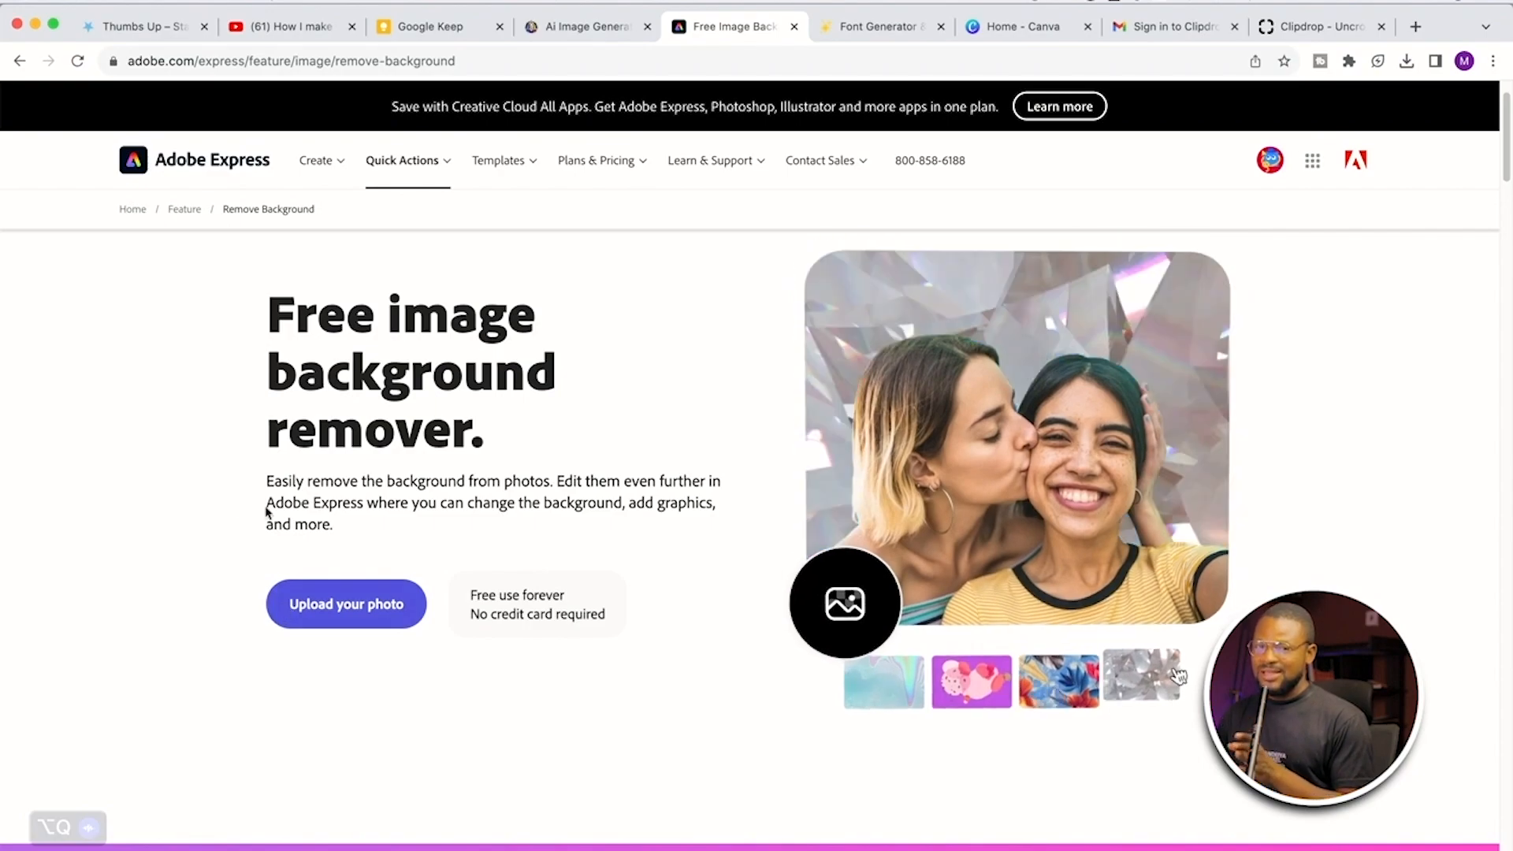
Step: In Adobe Express, remove the background from the uncropped portrait and download the cutout
click(337, 612)
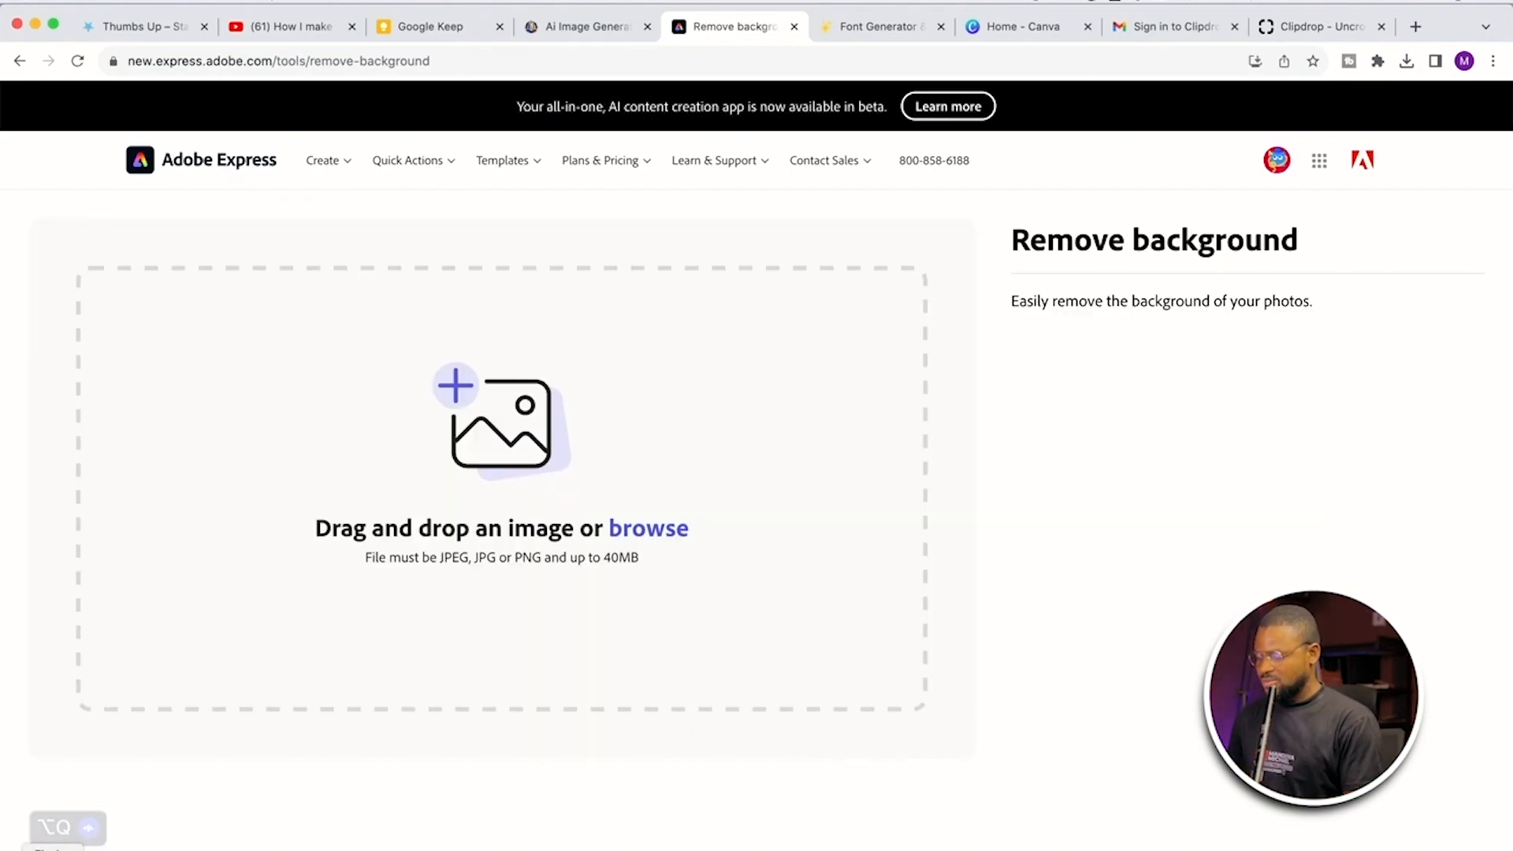
key(super+Tab)
drag(582, 527, 877, 486)
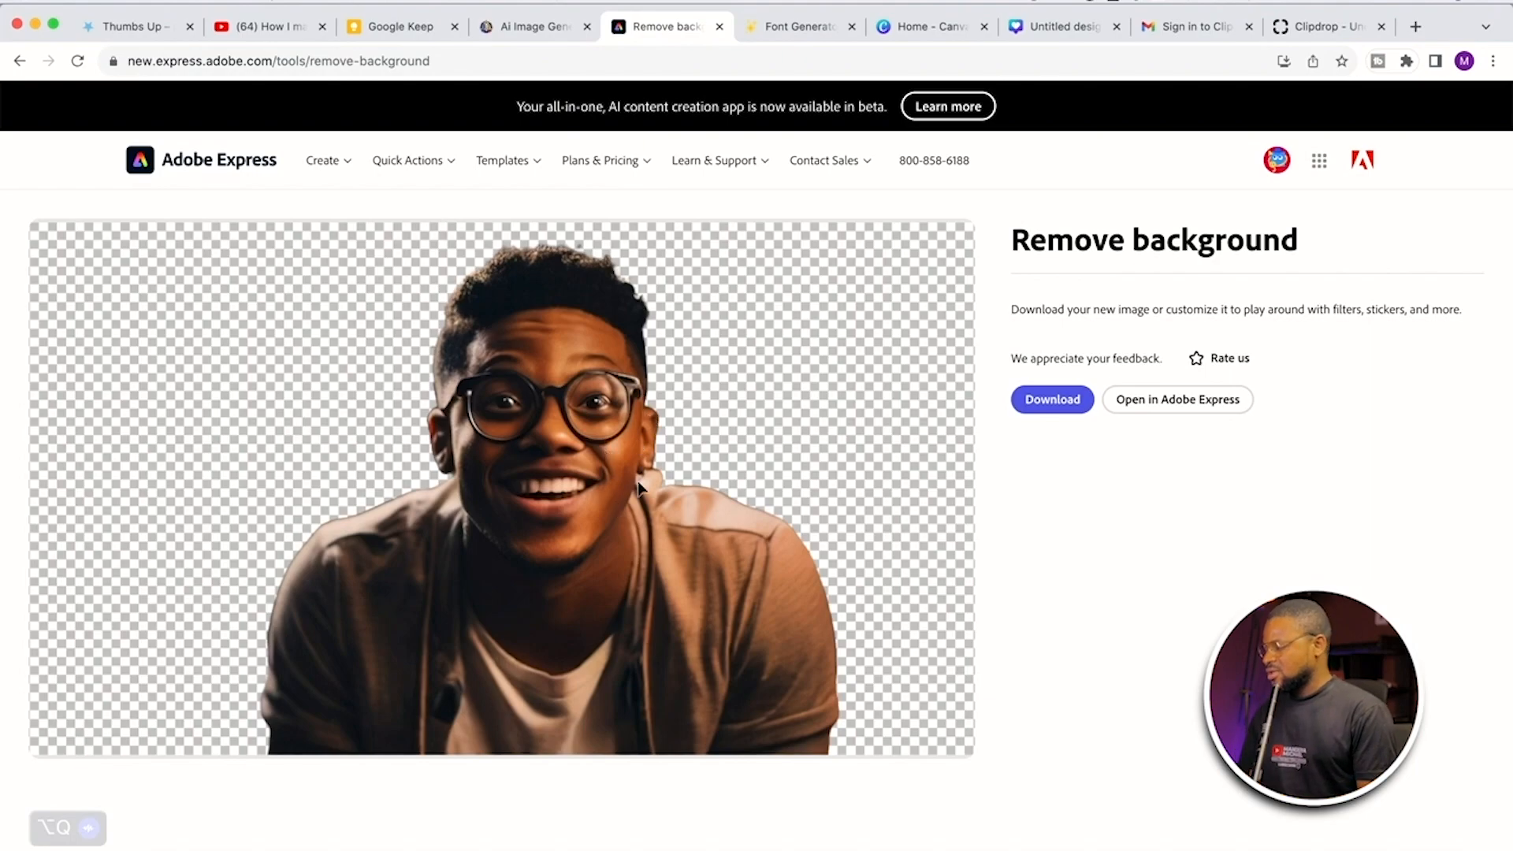
click(1050, 400)
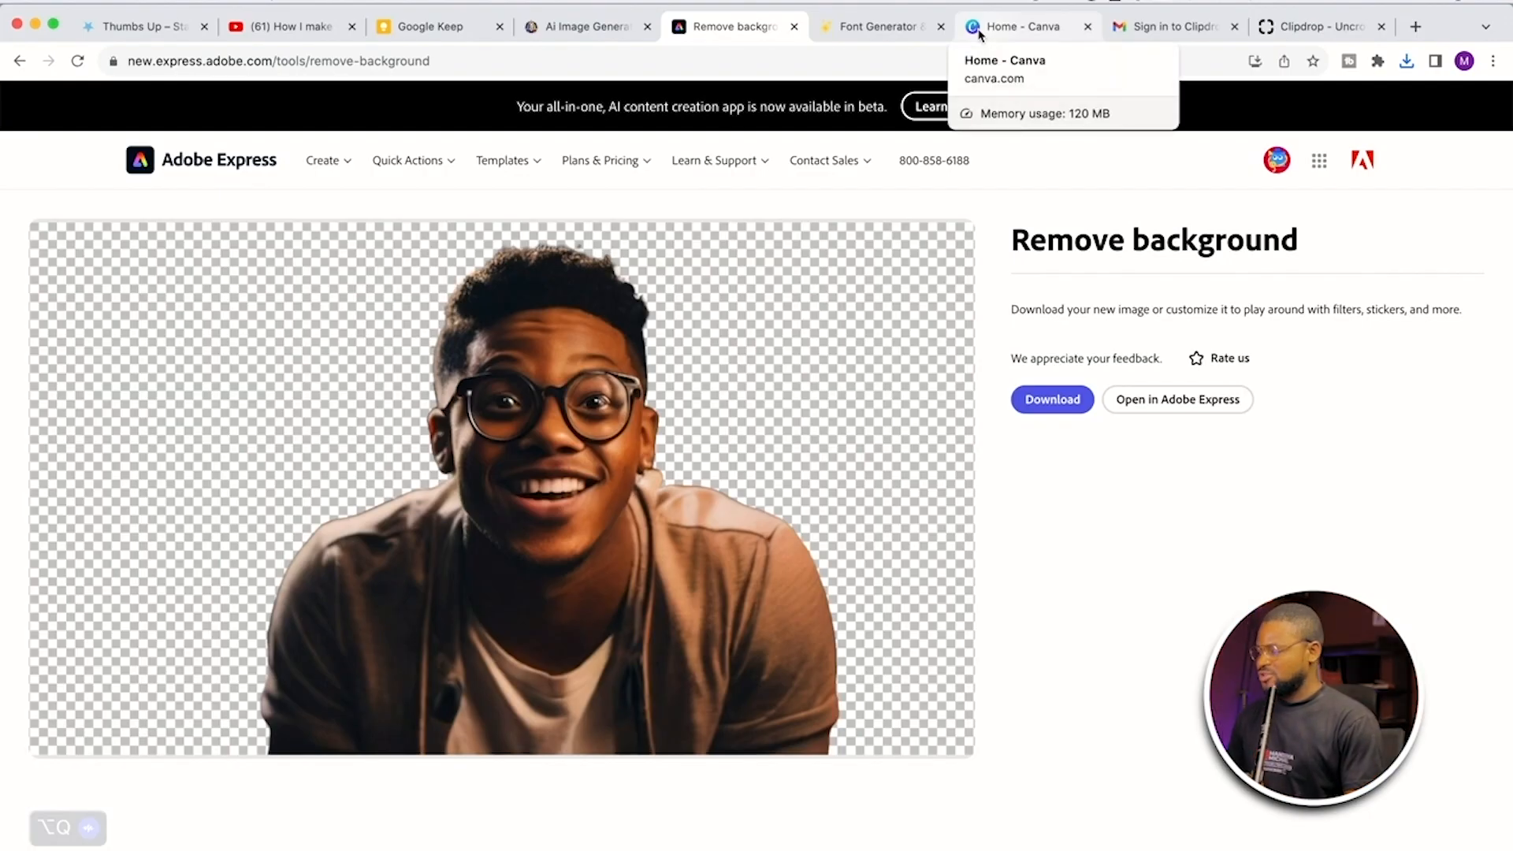
Step: Switch to Canva and create a blank YouTube Thumbnail design at 1280 × 720 px
click(981, 33)
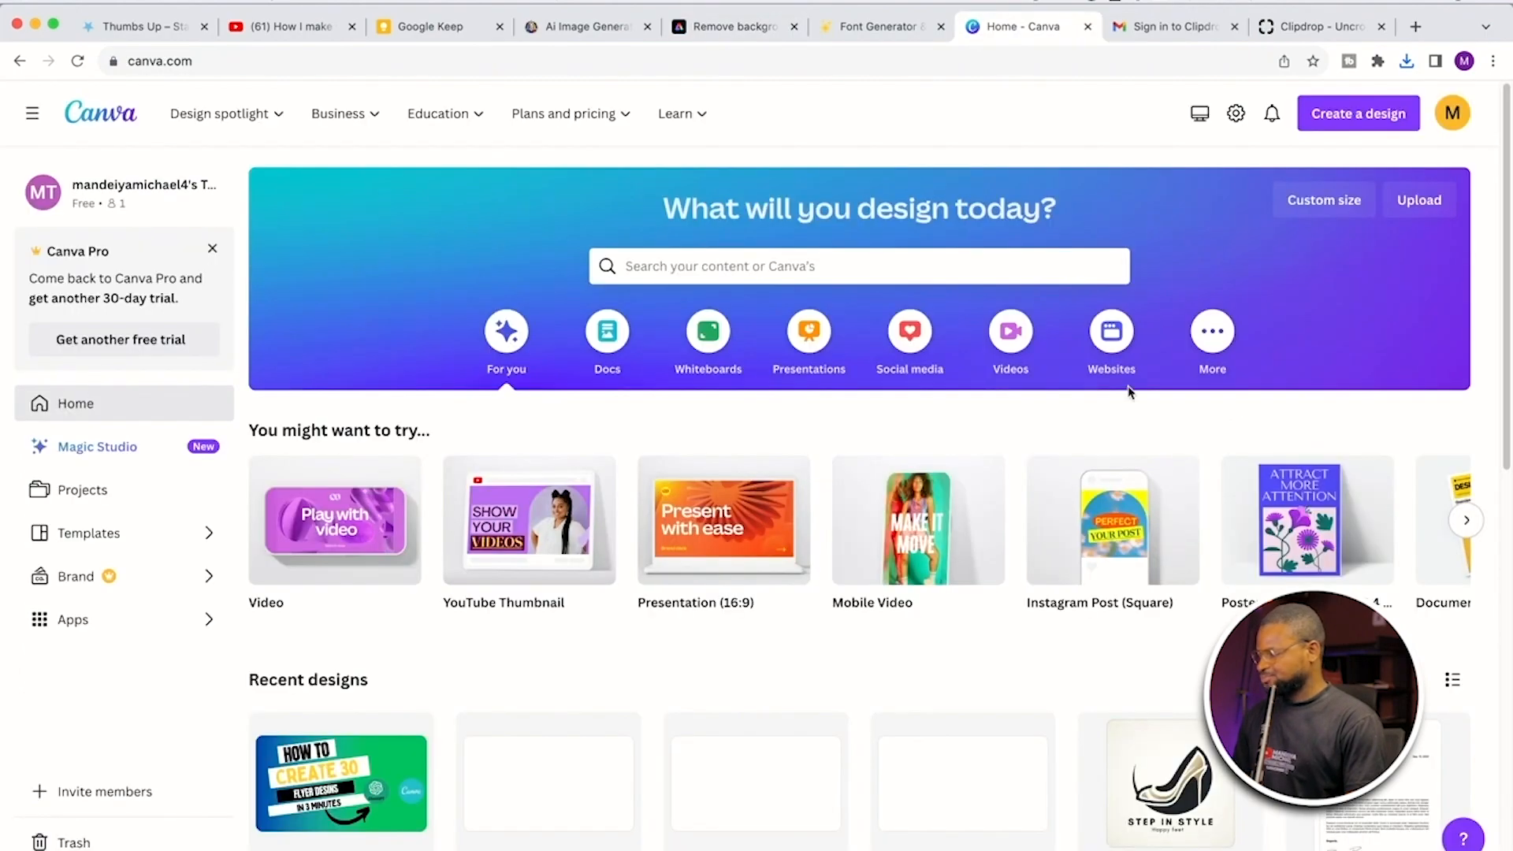
click(1348, 125)
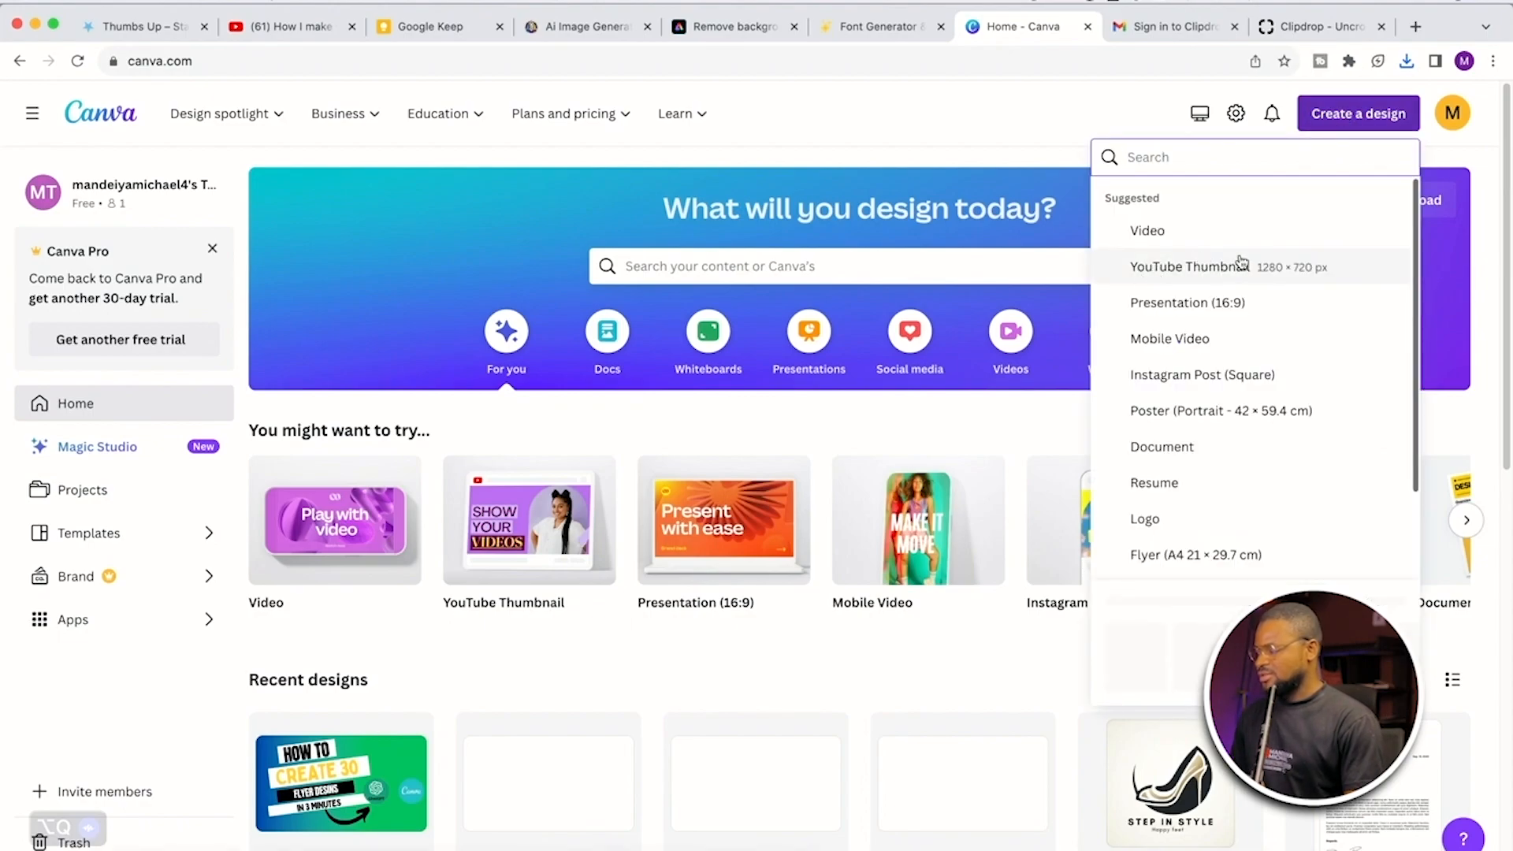
click(1201, 273)
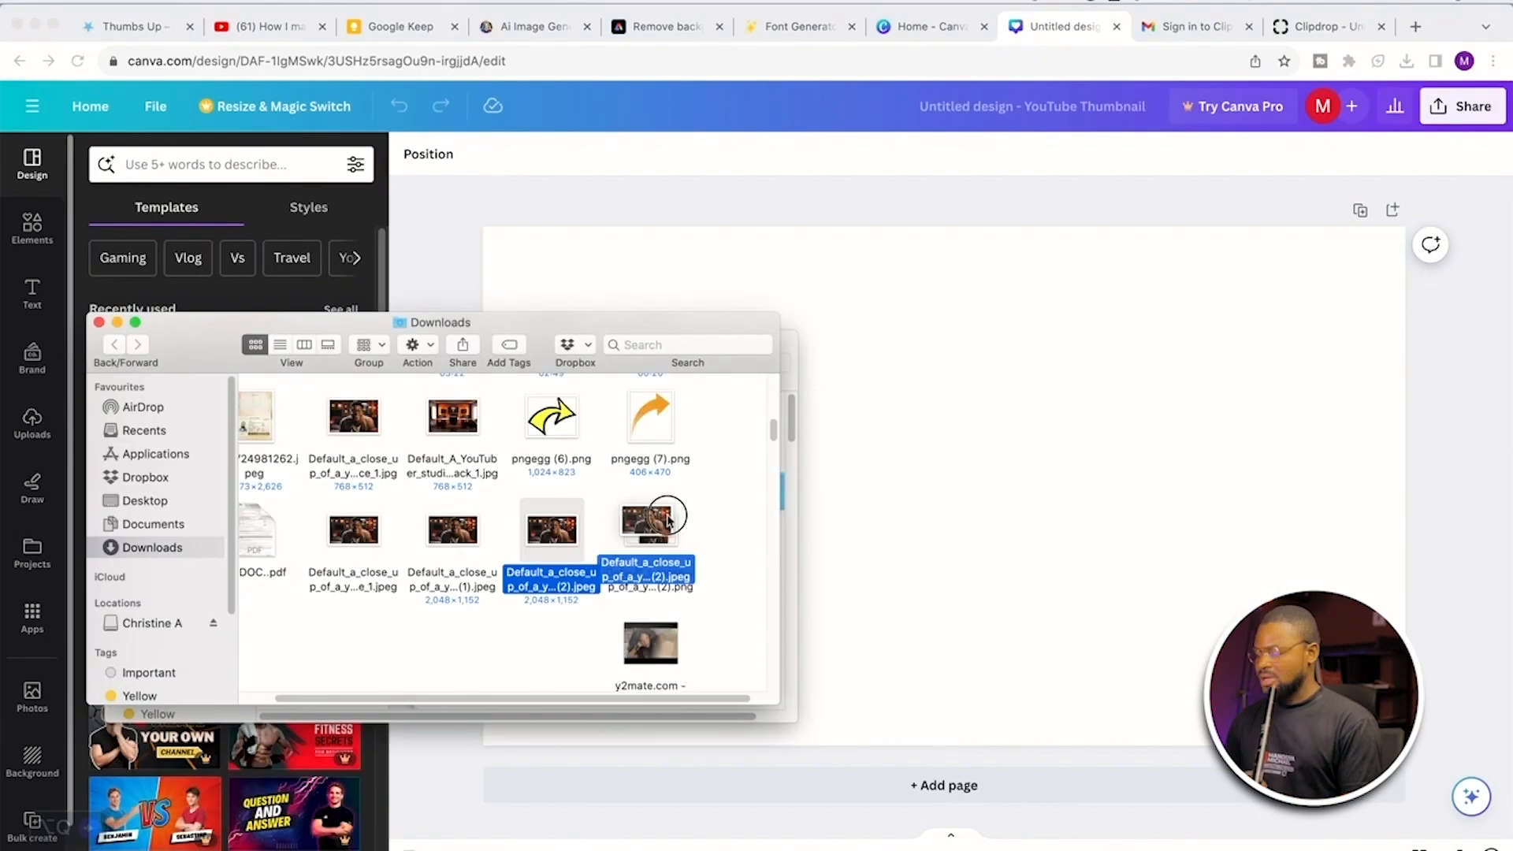
Step: Place the uncropped portrait with its original background on the thumbnail page and enlarge it to fill the page
drag(551, 536, 970, 429)
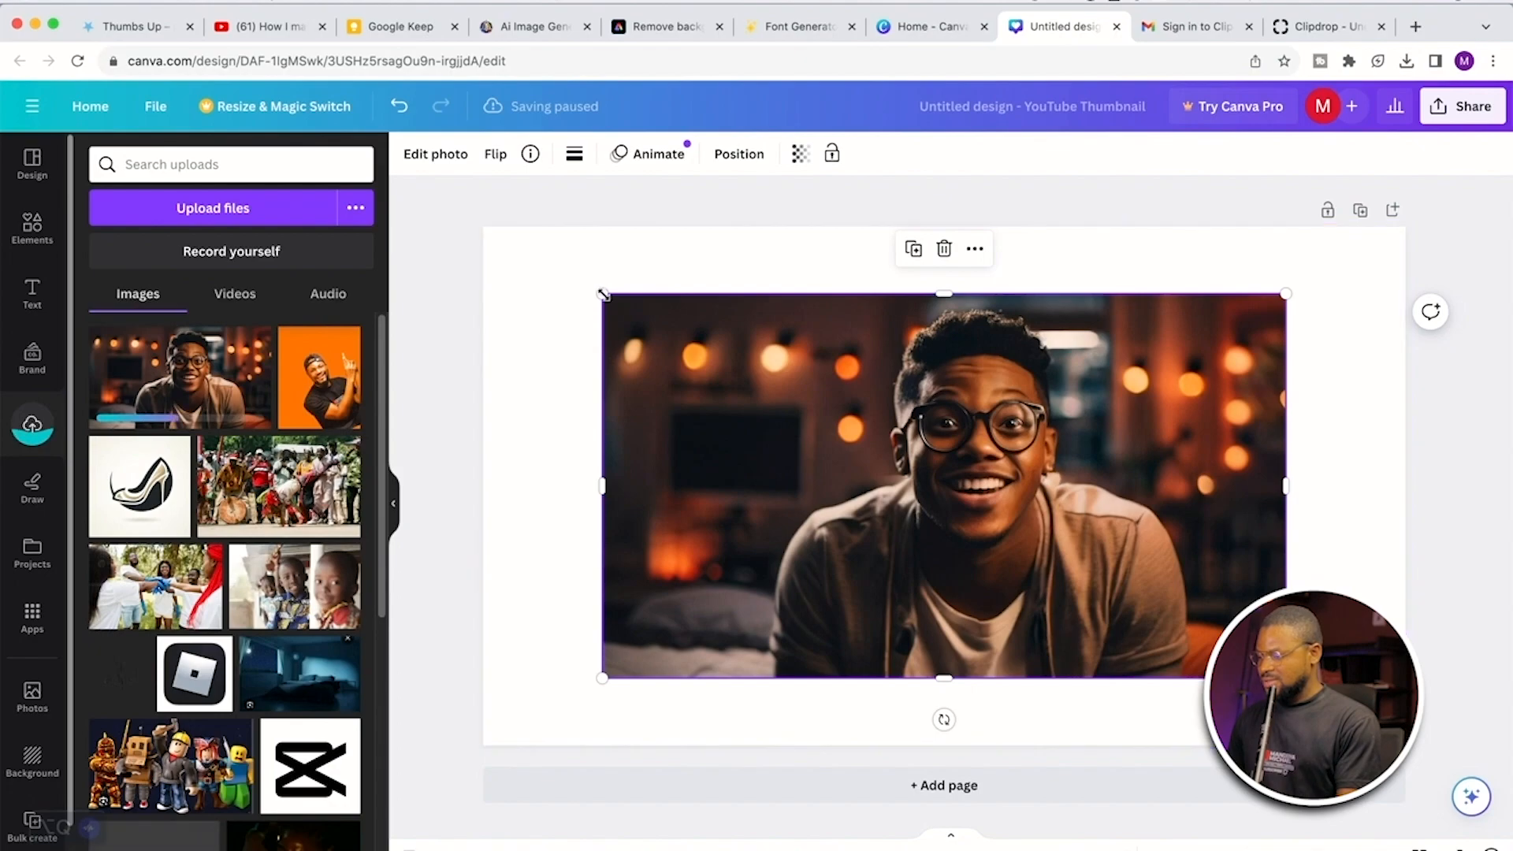
drag(602, 295, 455, 259)
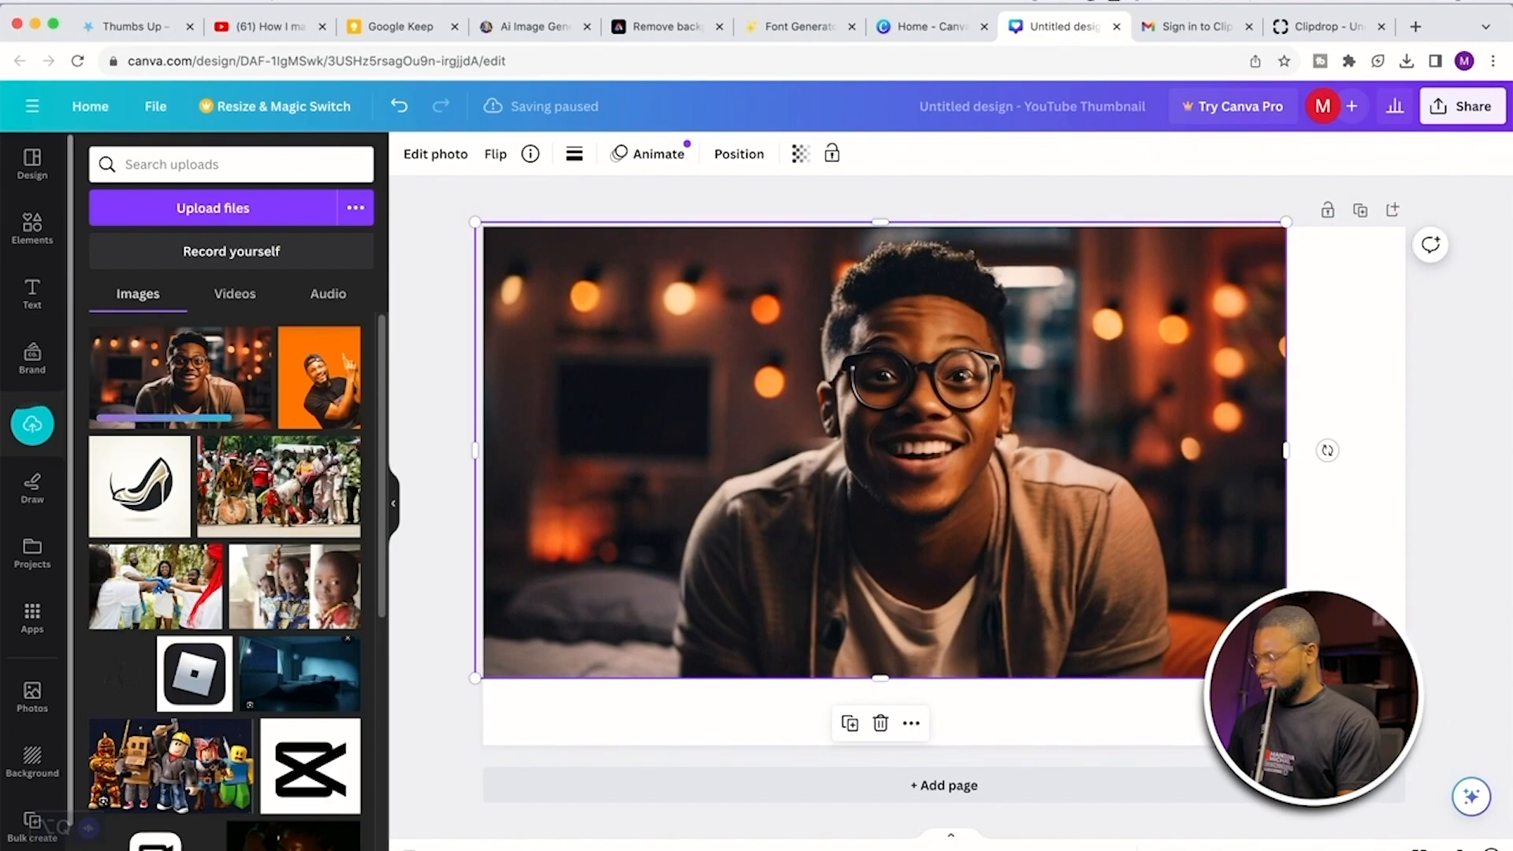
drag(1286, 677, 1406, 746)
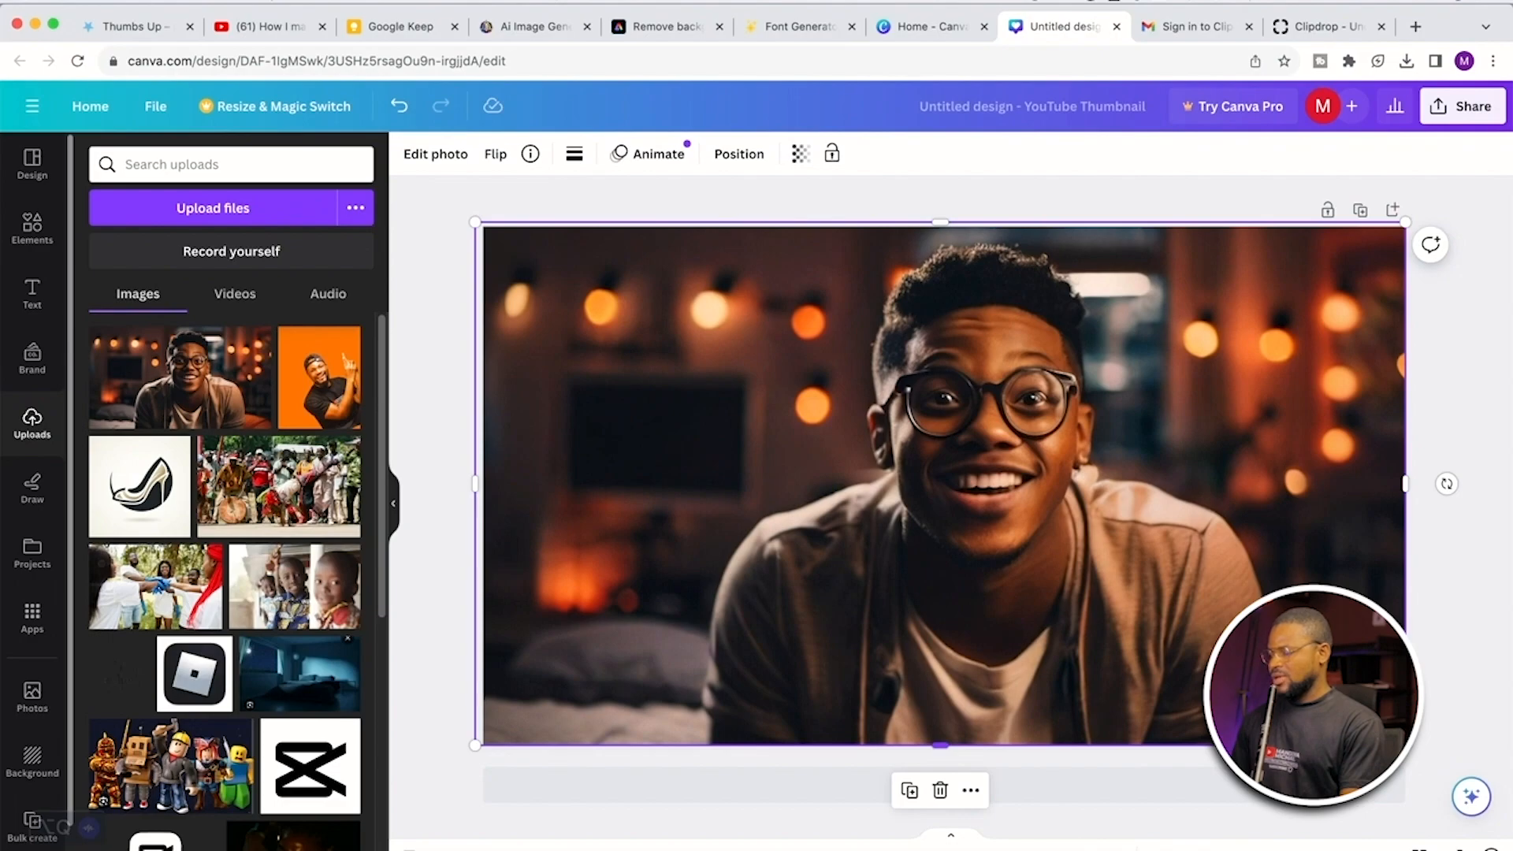
Step: Delete the full-page portrait from the thumbnail
click(1461, 353)
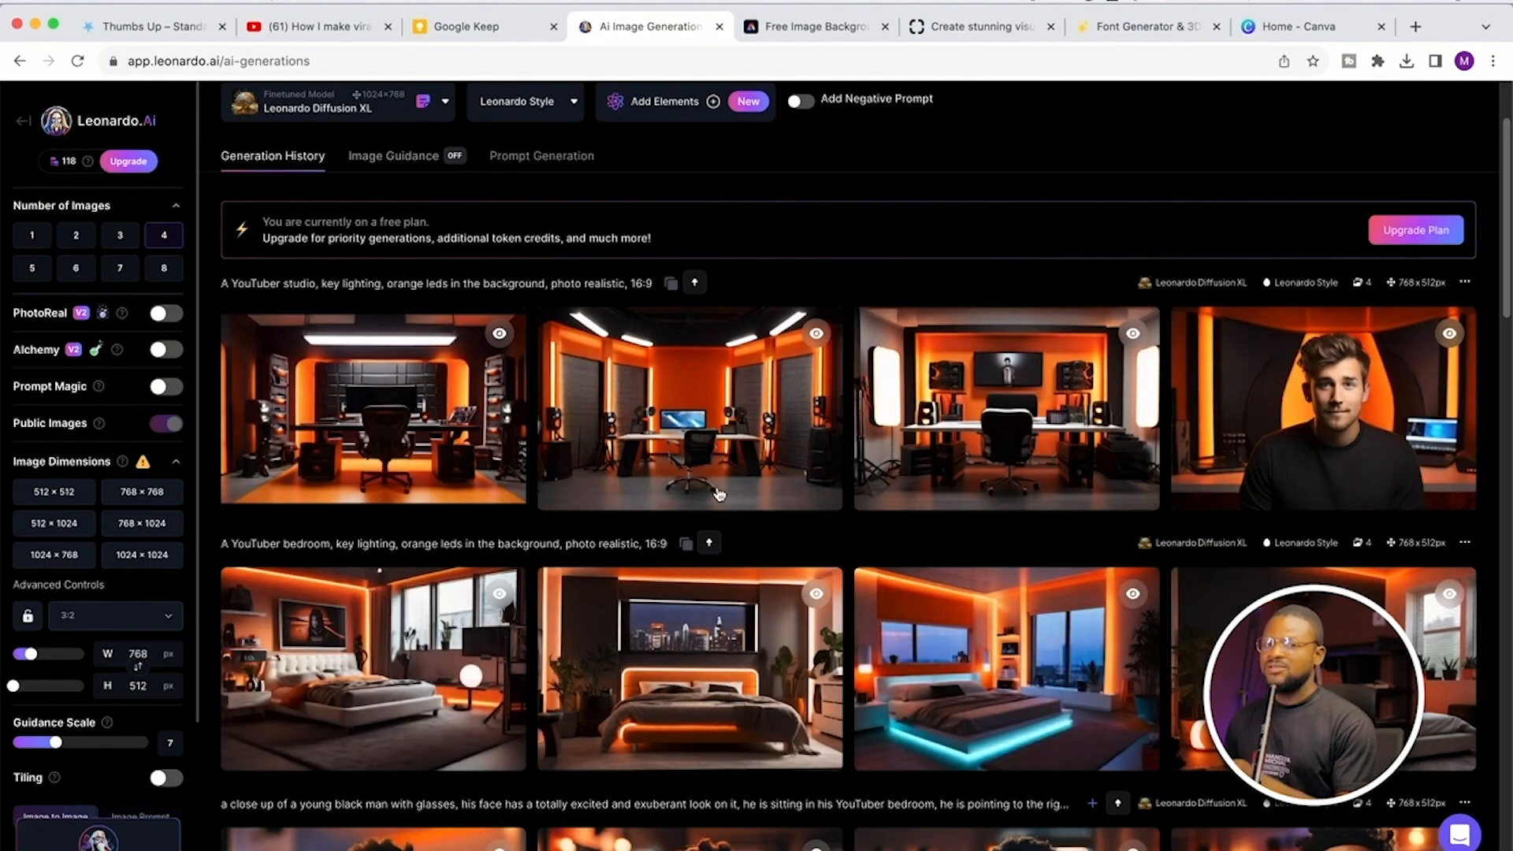
click(755, 472)
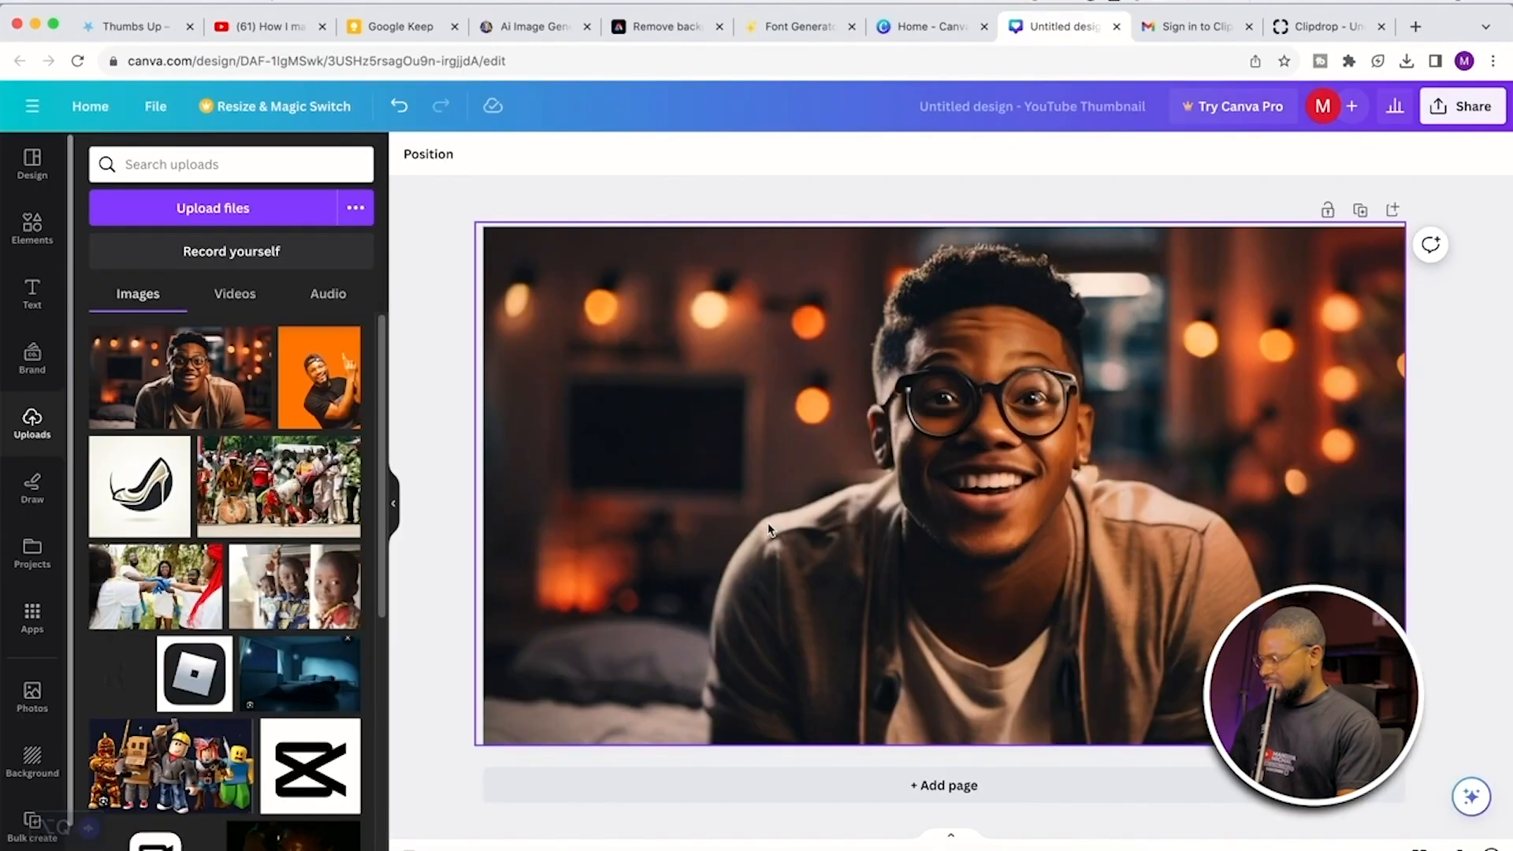
key(Delete)
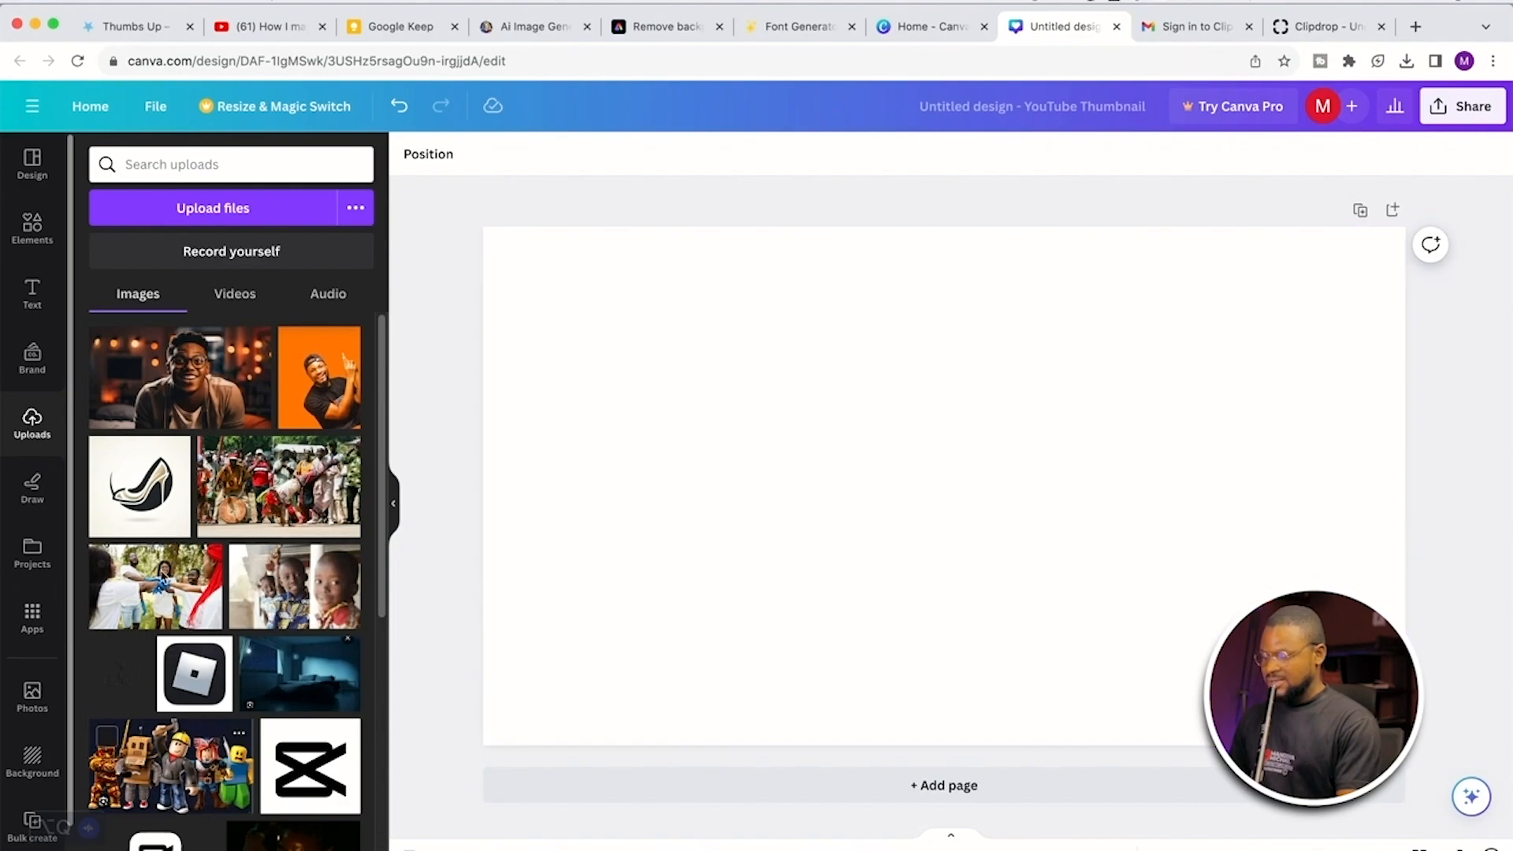
Step: Add the downloaded YouTuber studio image from Downloads to the thumbnail page and enlarge it to cover the whole page
click(61, 827)
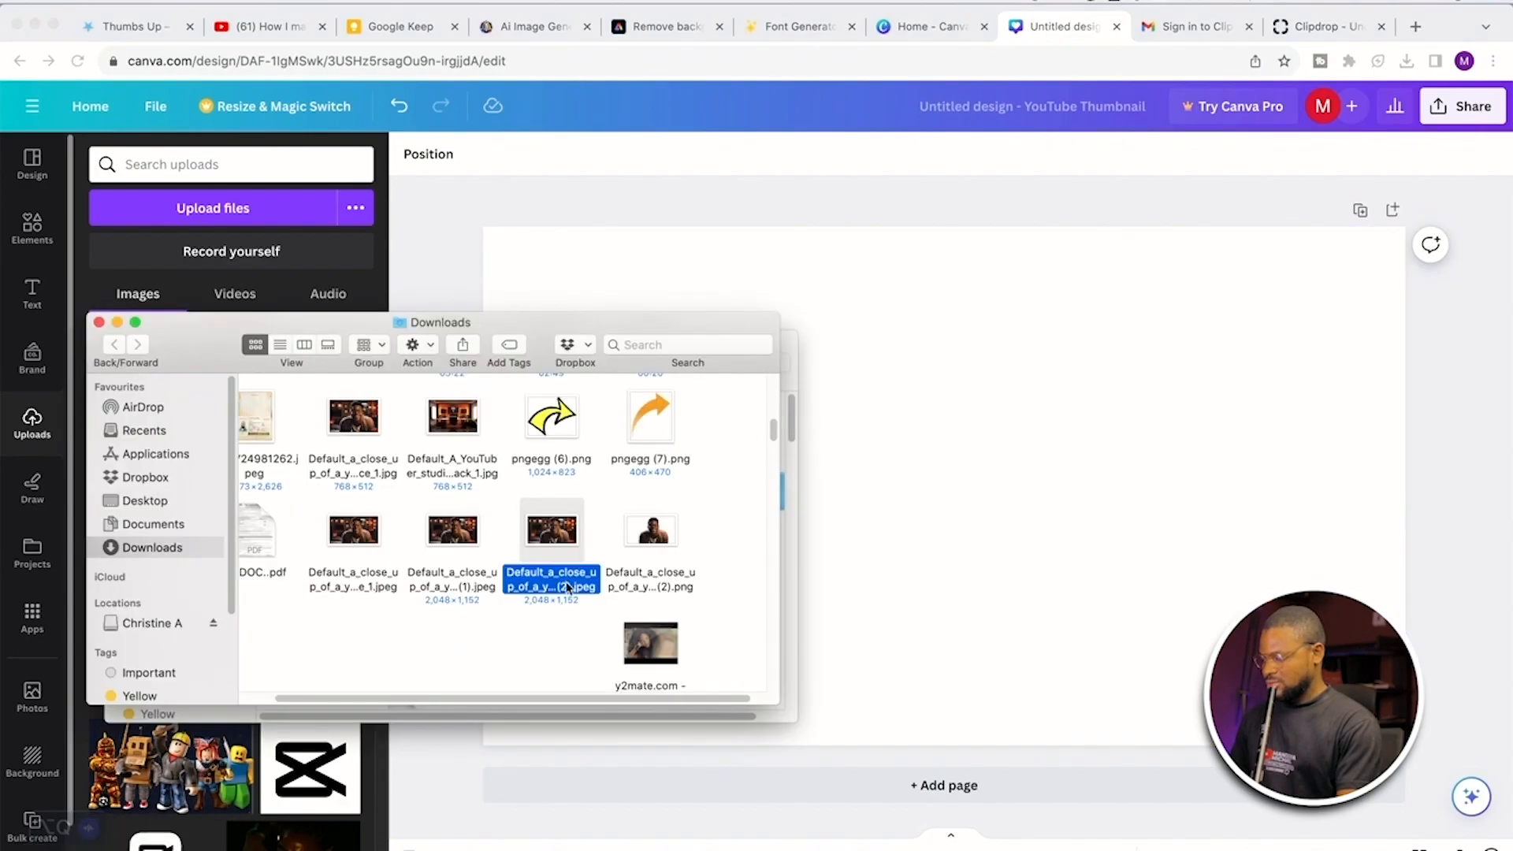
drag(470, 421, 1007, 435)
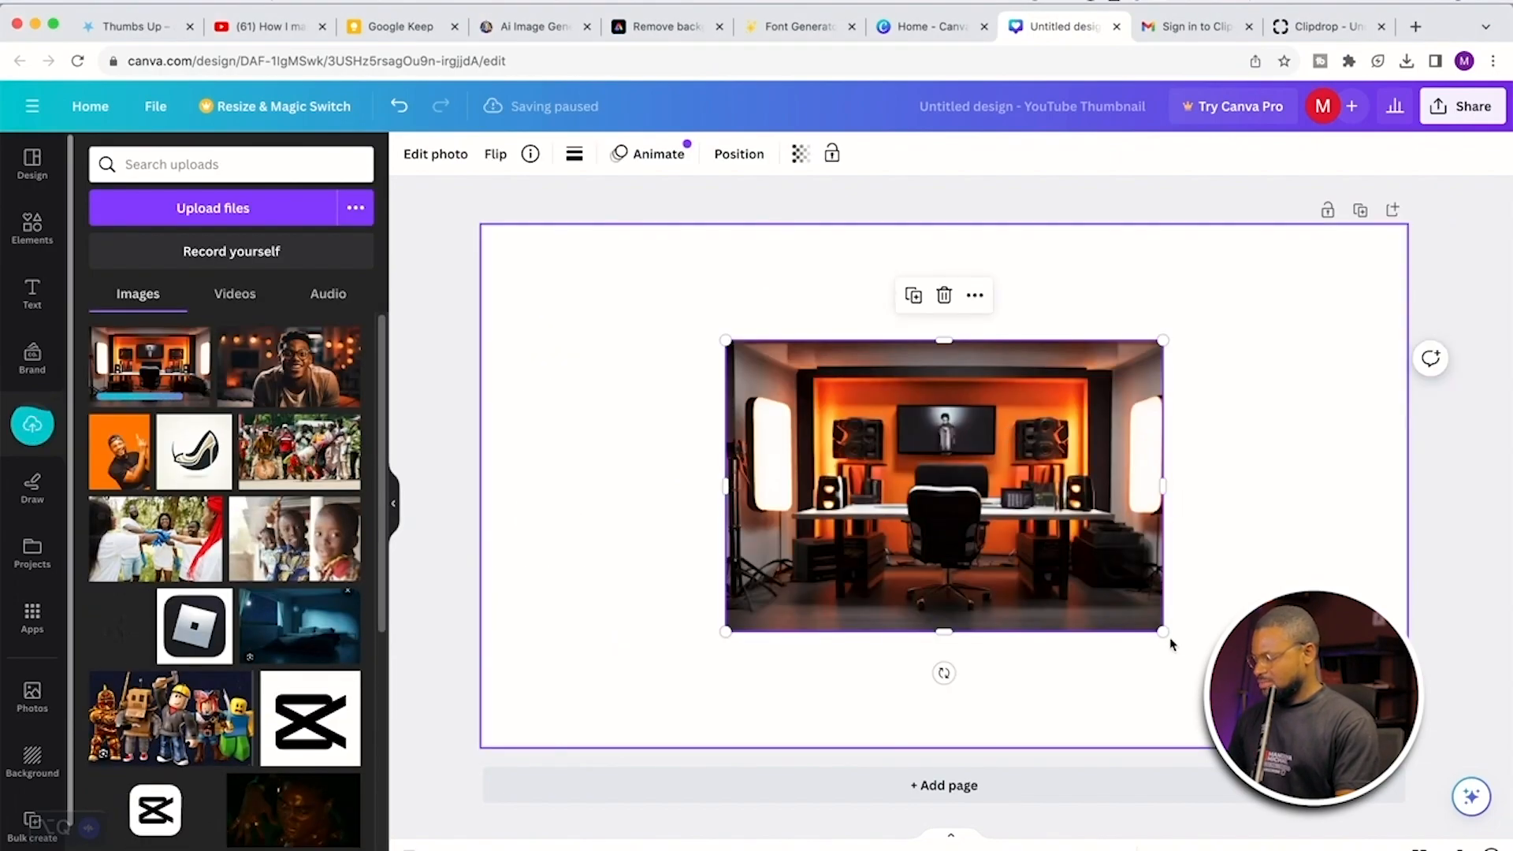
drag(1164, 635, 1347, 755)
drag(1343, 339, 1380, 260)
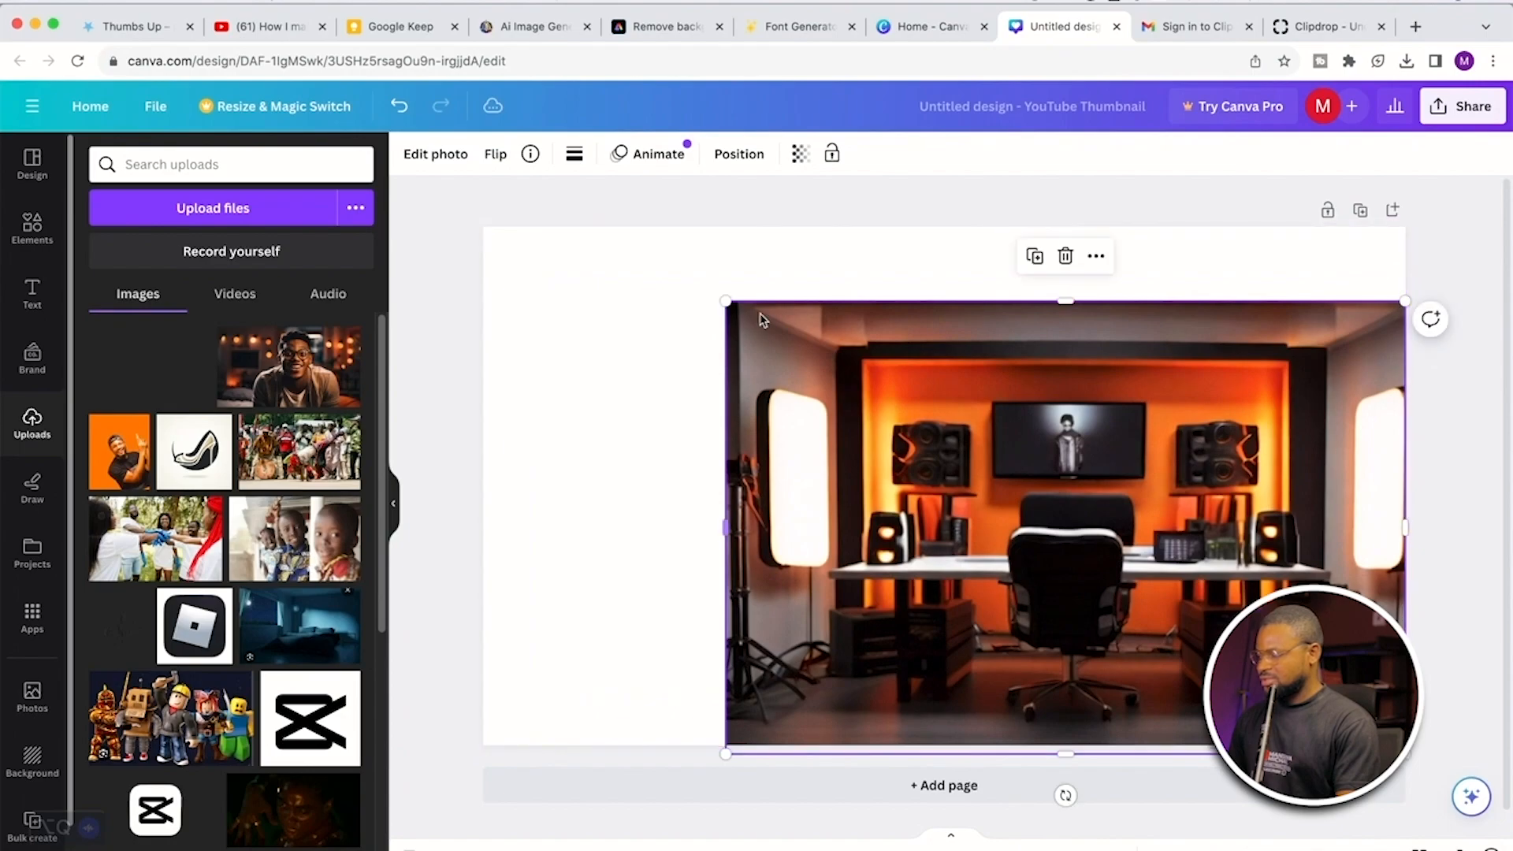
drag(727, 302, 533, 232)
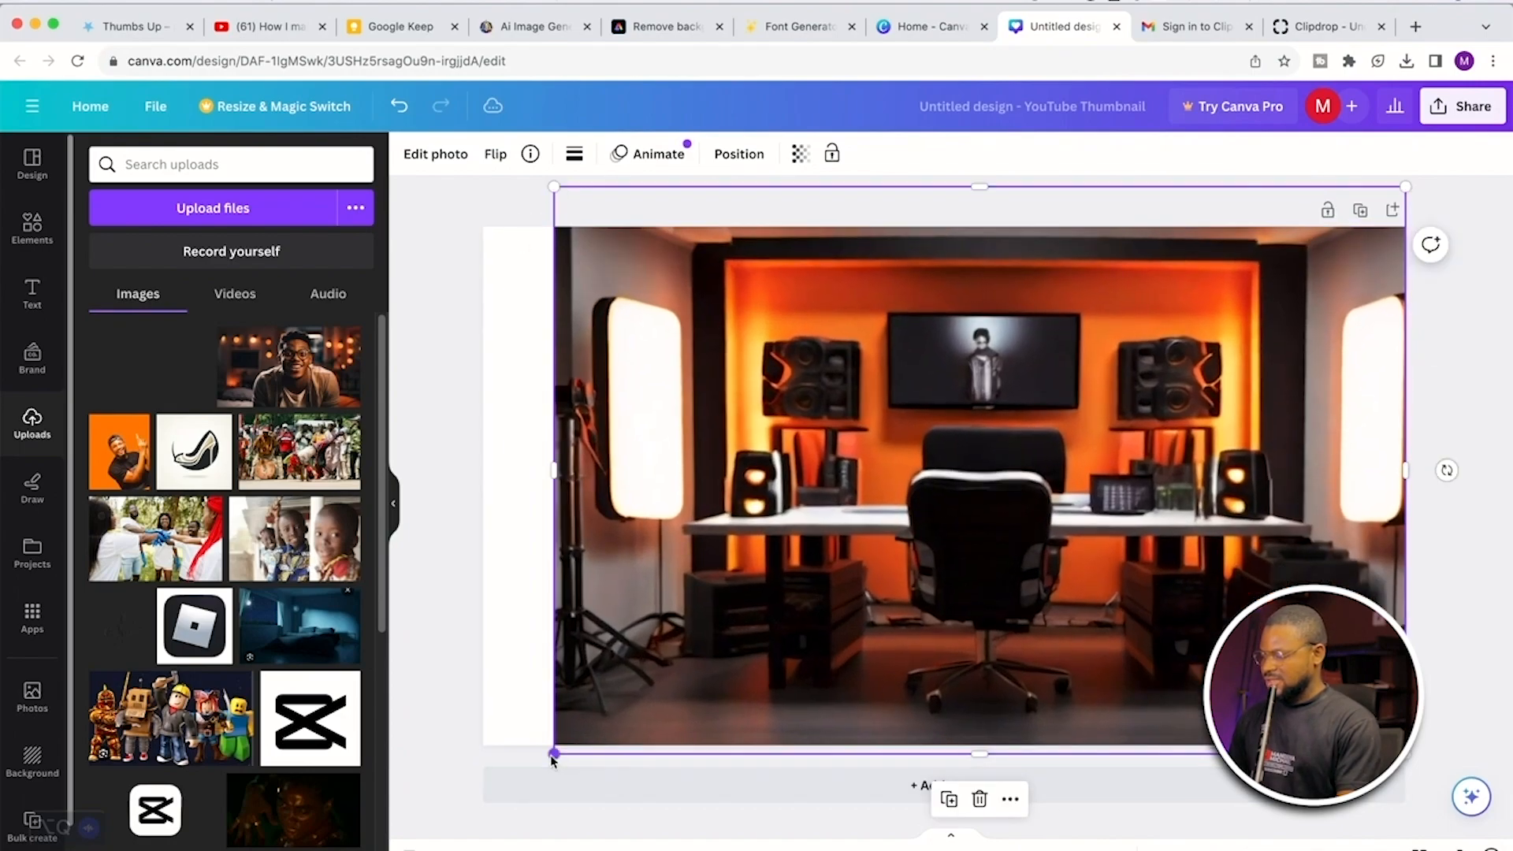
drag(556, 755, 406, 771)
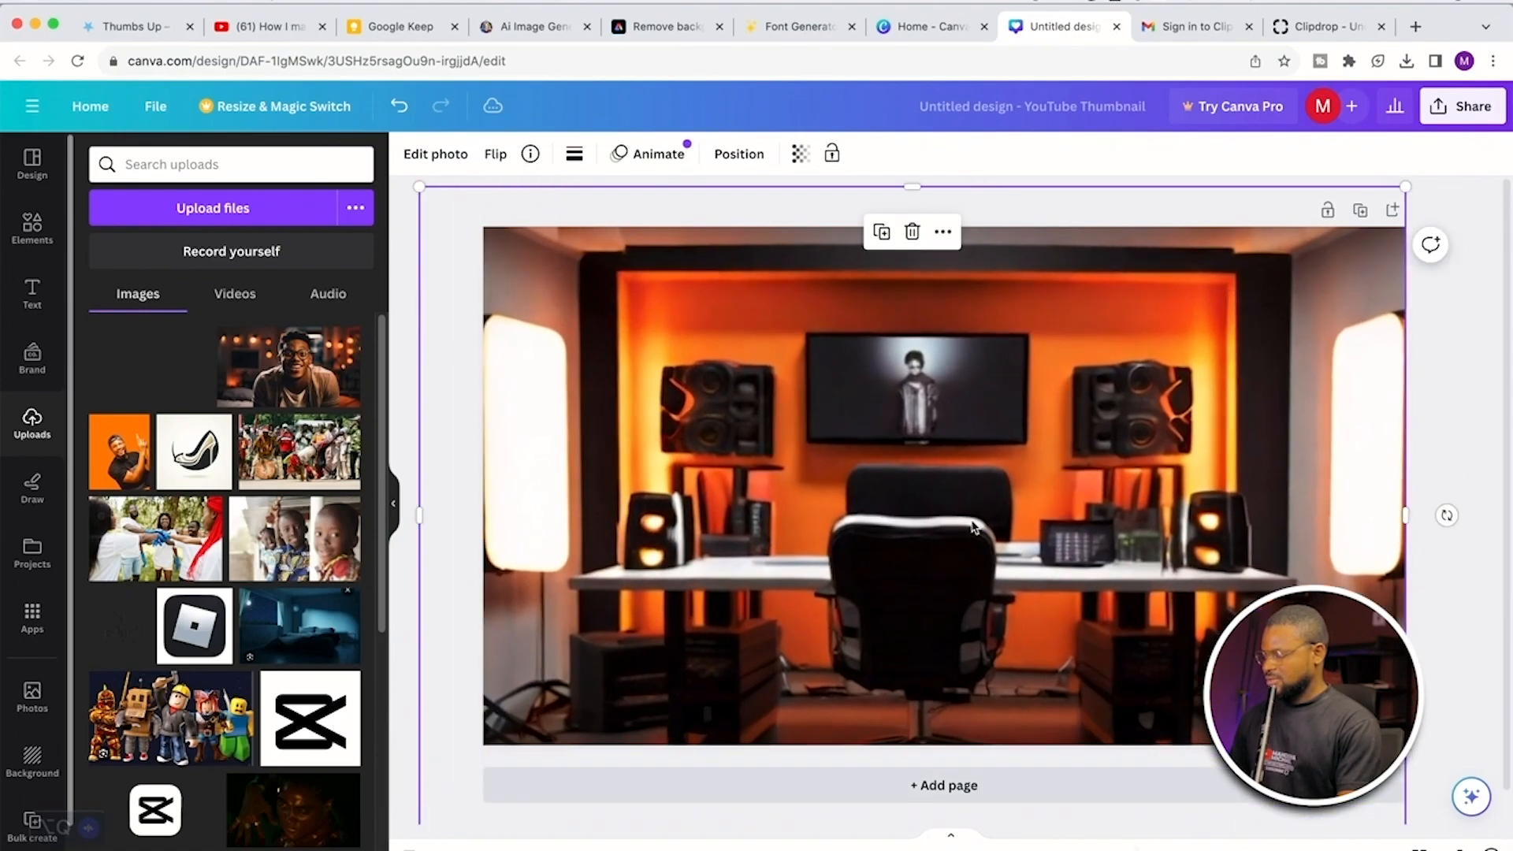
Step: Shift the studio background lower and enlarge it beyond the page edges, keeping the wall monitor and speakers centred on the thumbnail
drag(956, 520, 957, 574)
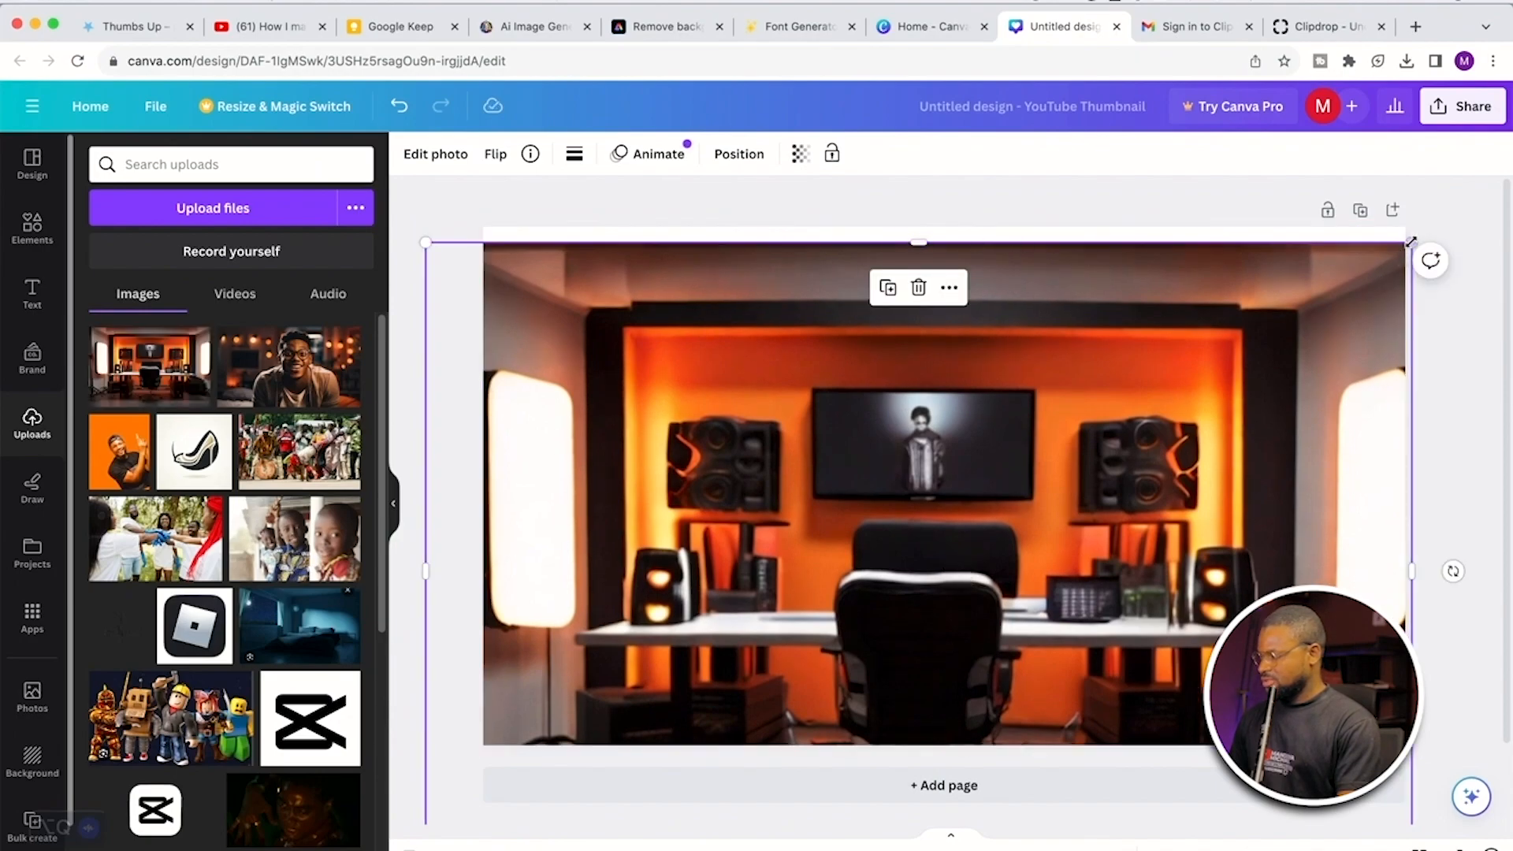
drag(1411, 240, 1482, 152)
drag(1188, 451, 1170, 515)
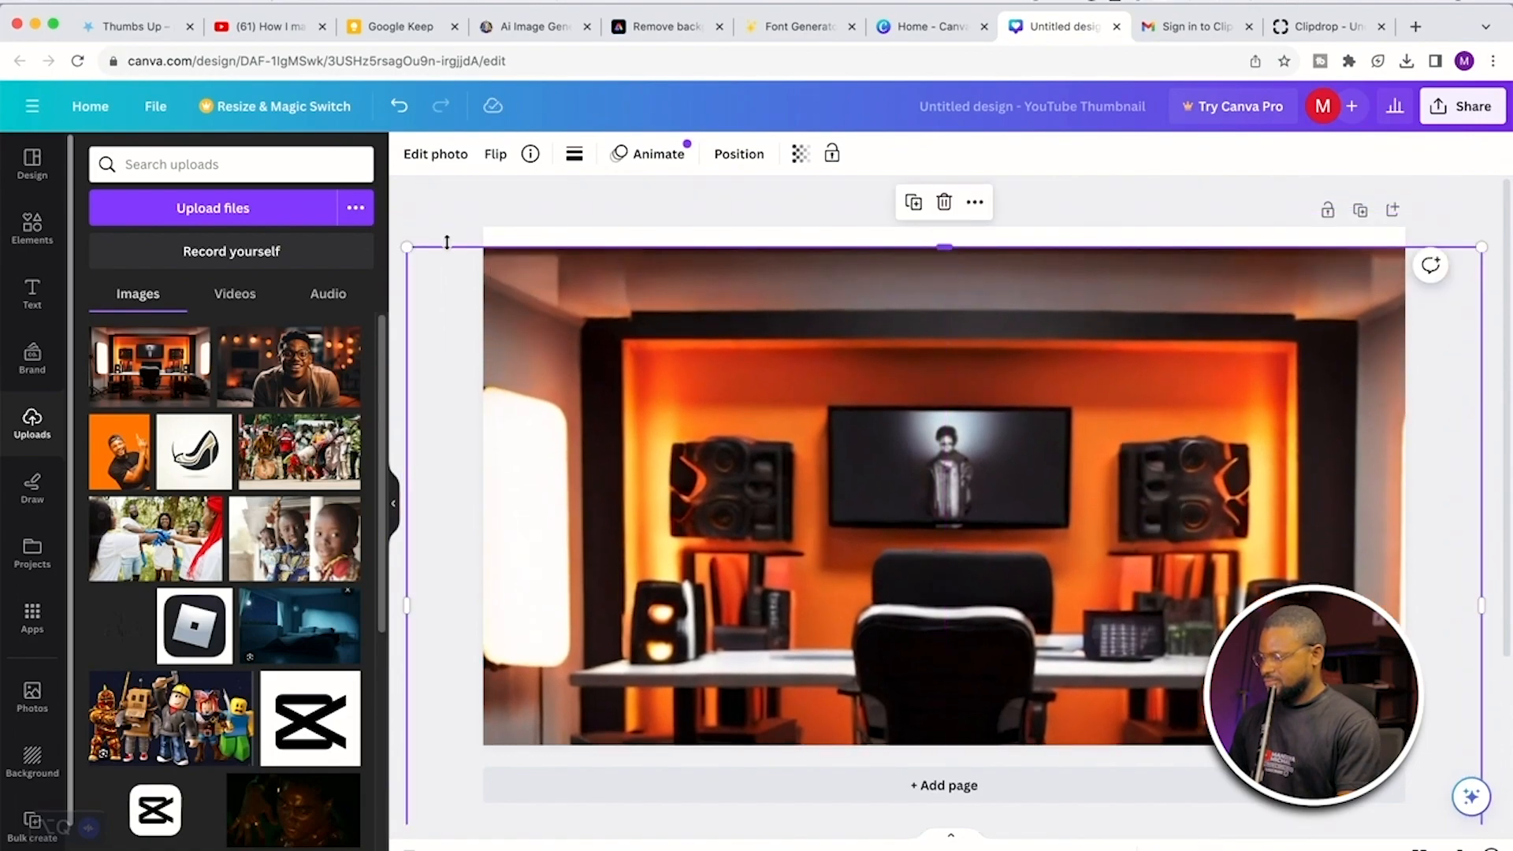
drag(408, 250, 403, 161)
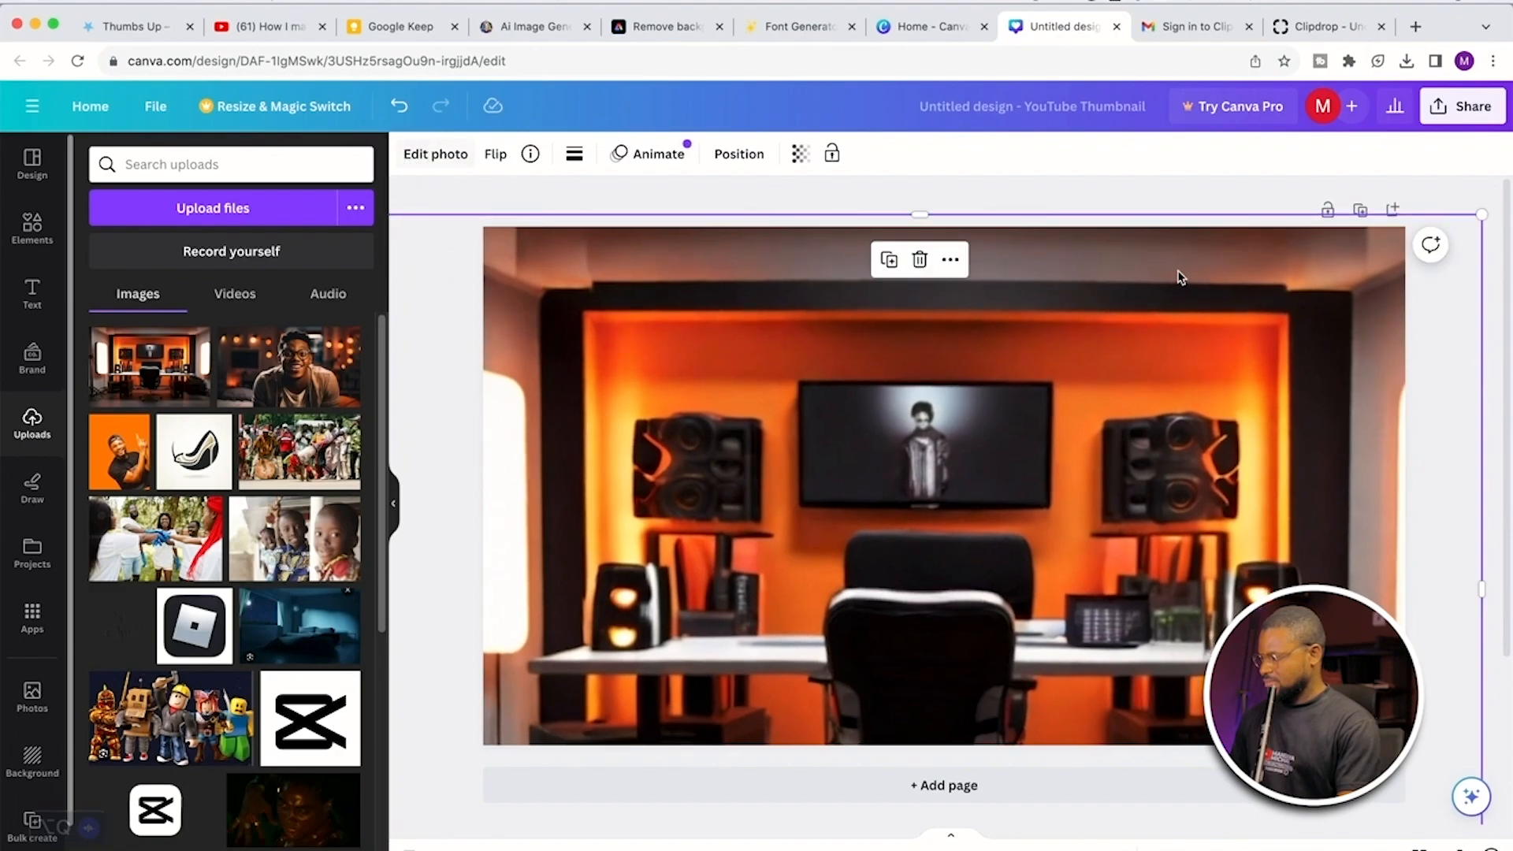
drag(1481, 215, 1510, 158)
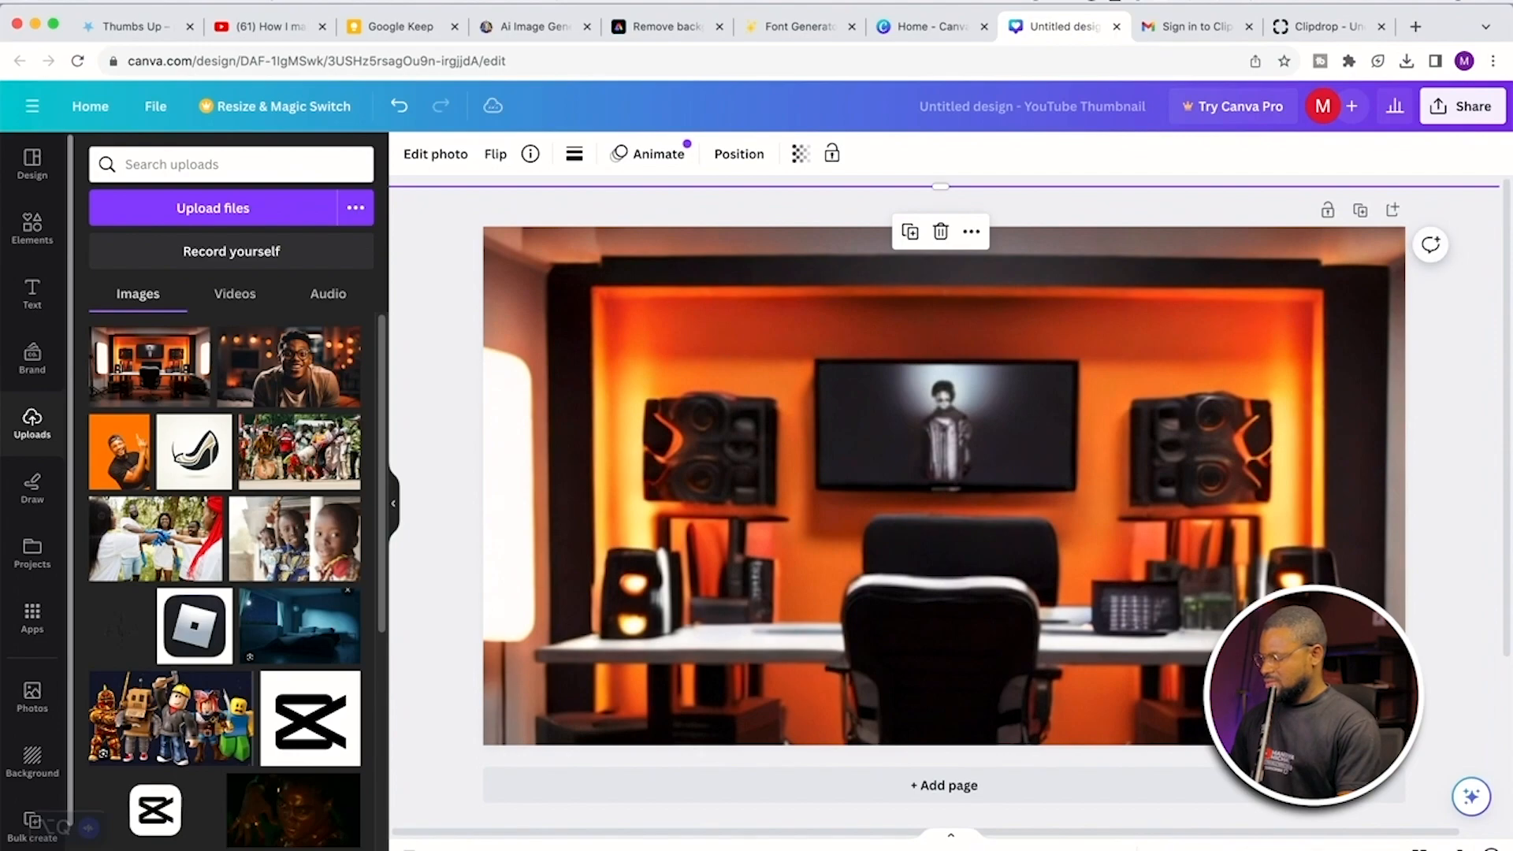
key(super+minus)
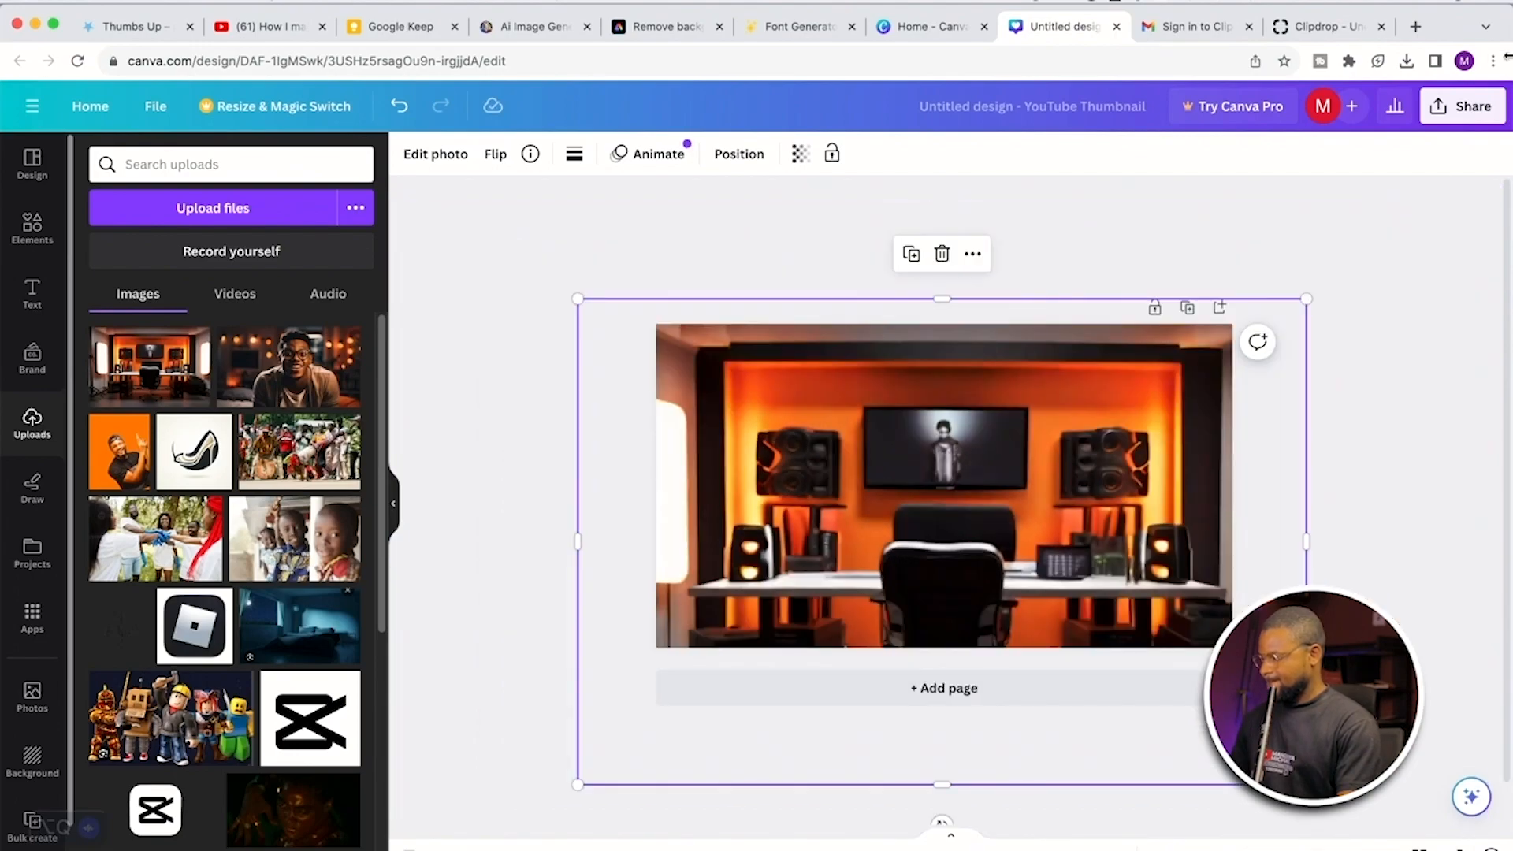
Step: Enlarge the studio background further and shift it so the light panel stands on the thumbnail's left and the wall monitor on its right
drag(1309, 288, 1372, 254)
drag(971, 510, 955, 578)
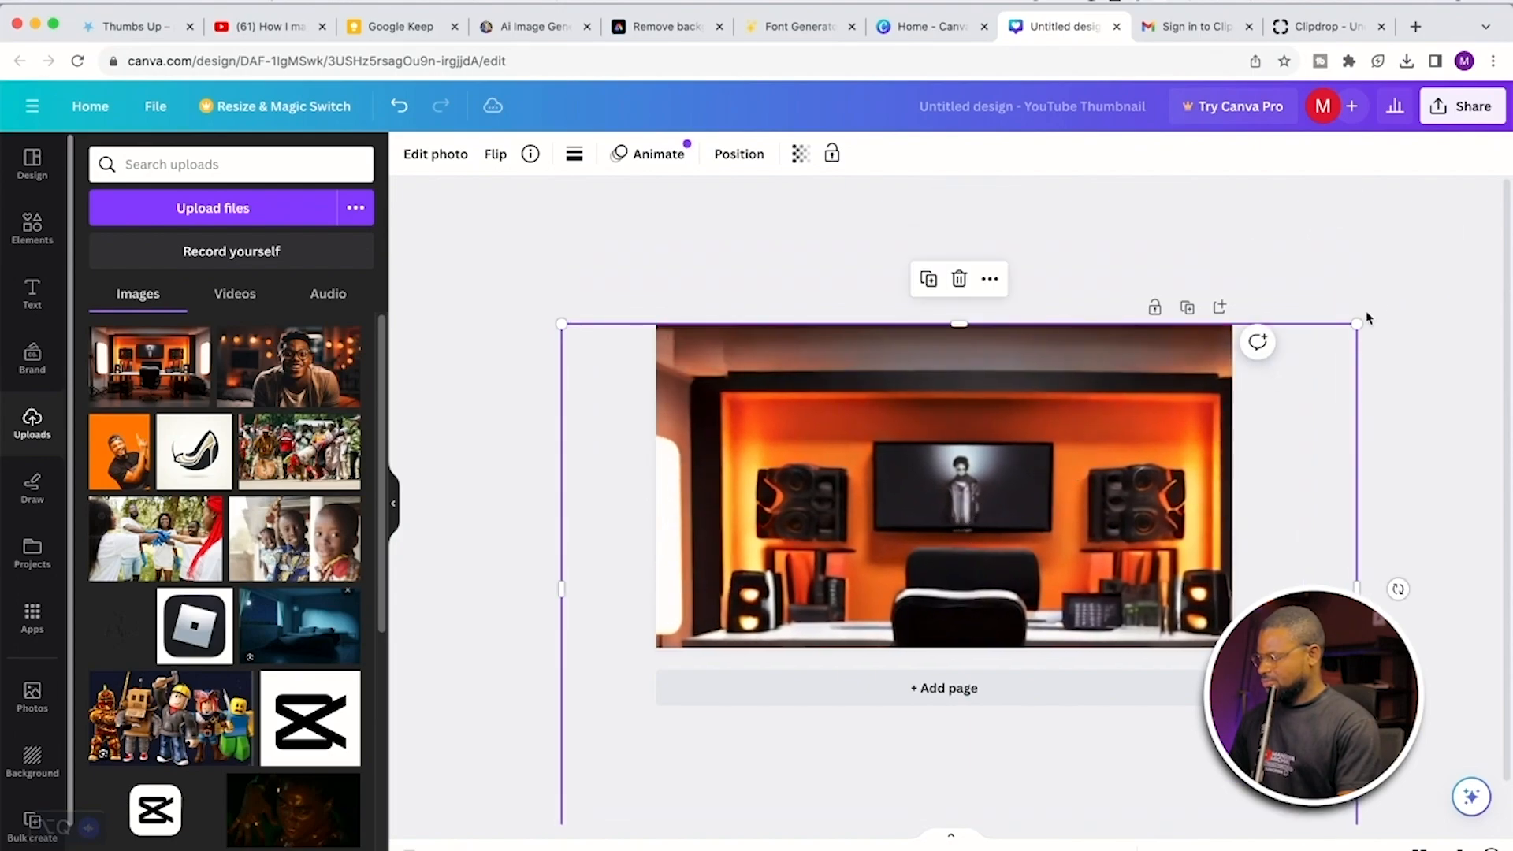
drag(1357, 323, 1434, 272)
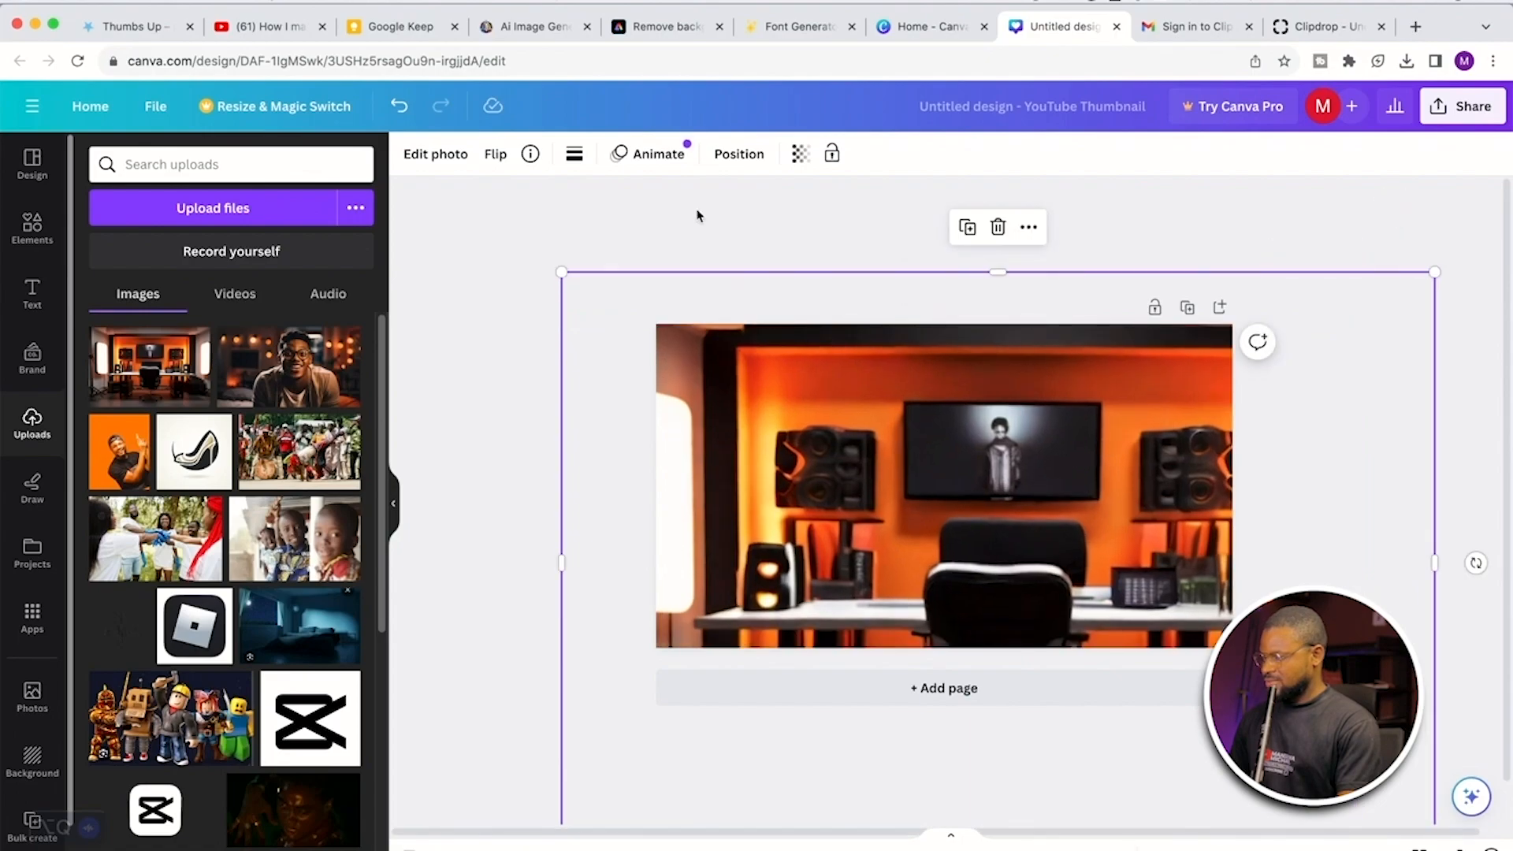
mouse_move(560, 269)
mouse_down()
mouse_move(523, 233)
mouse_move(473, 232)
mouse_move(533, 236)
mouse_move(591, 271)
mouse_move(575, 282)
mouse_up()
drag(1009, 553, 1028, 572)
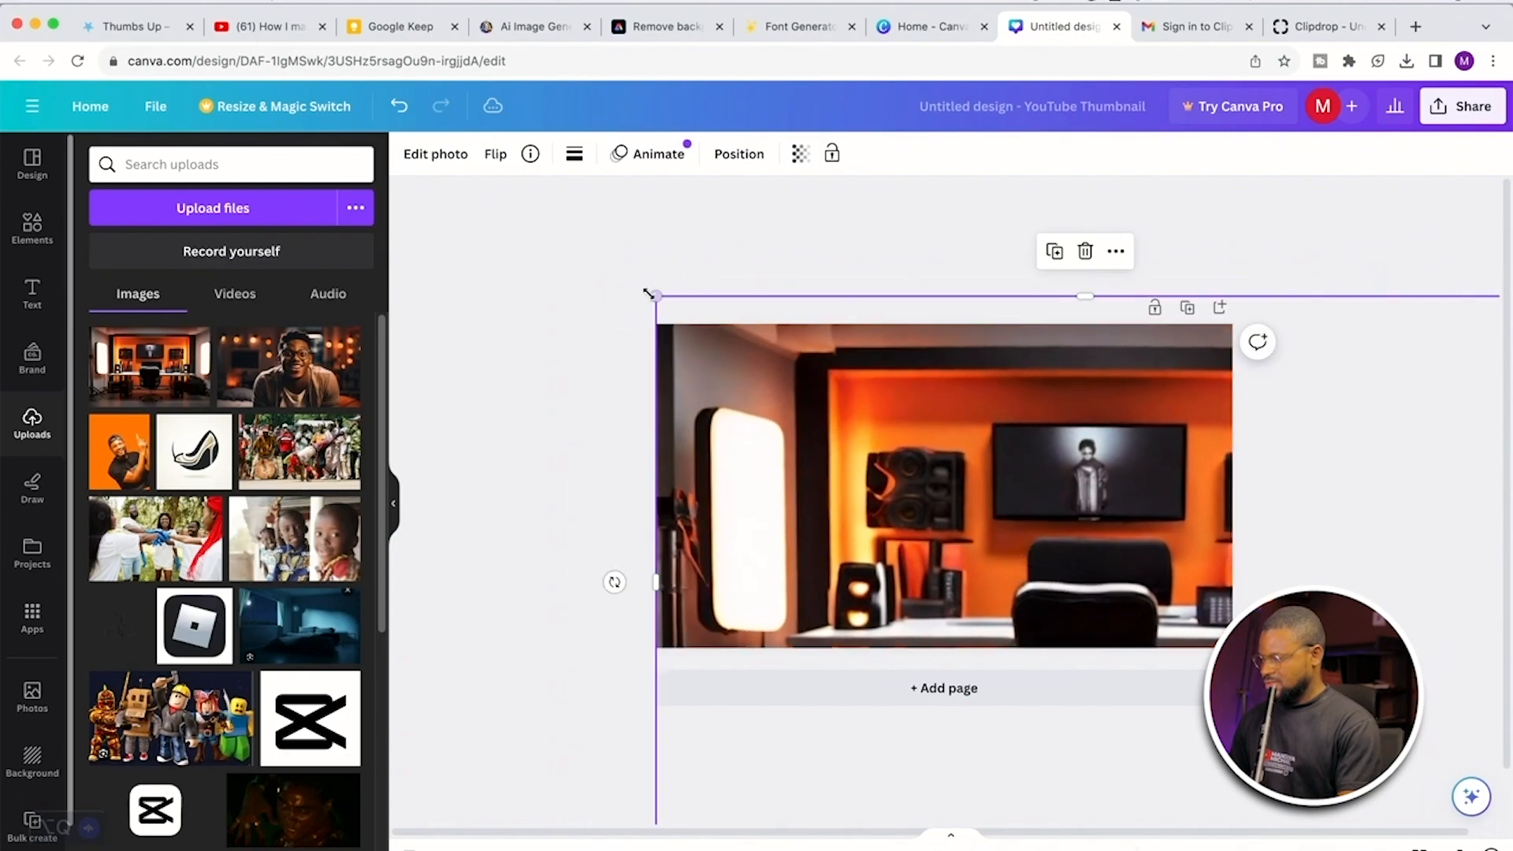
mouse_move(640, 292)
mouse_down()
mouse_move(614, 272)
mouse_move(645, 279)
mouse_up()
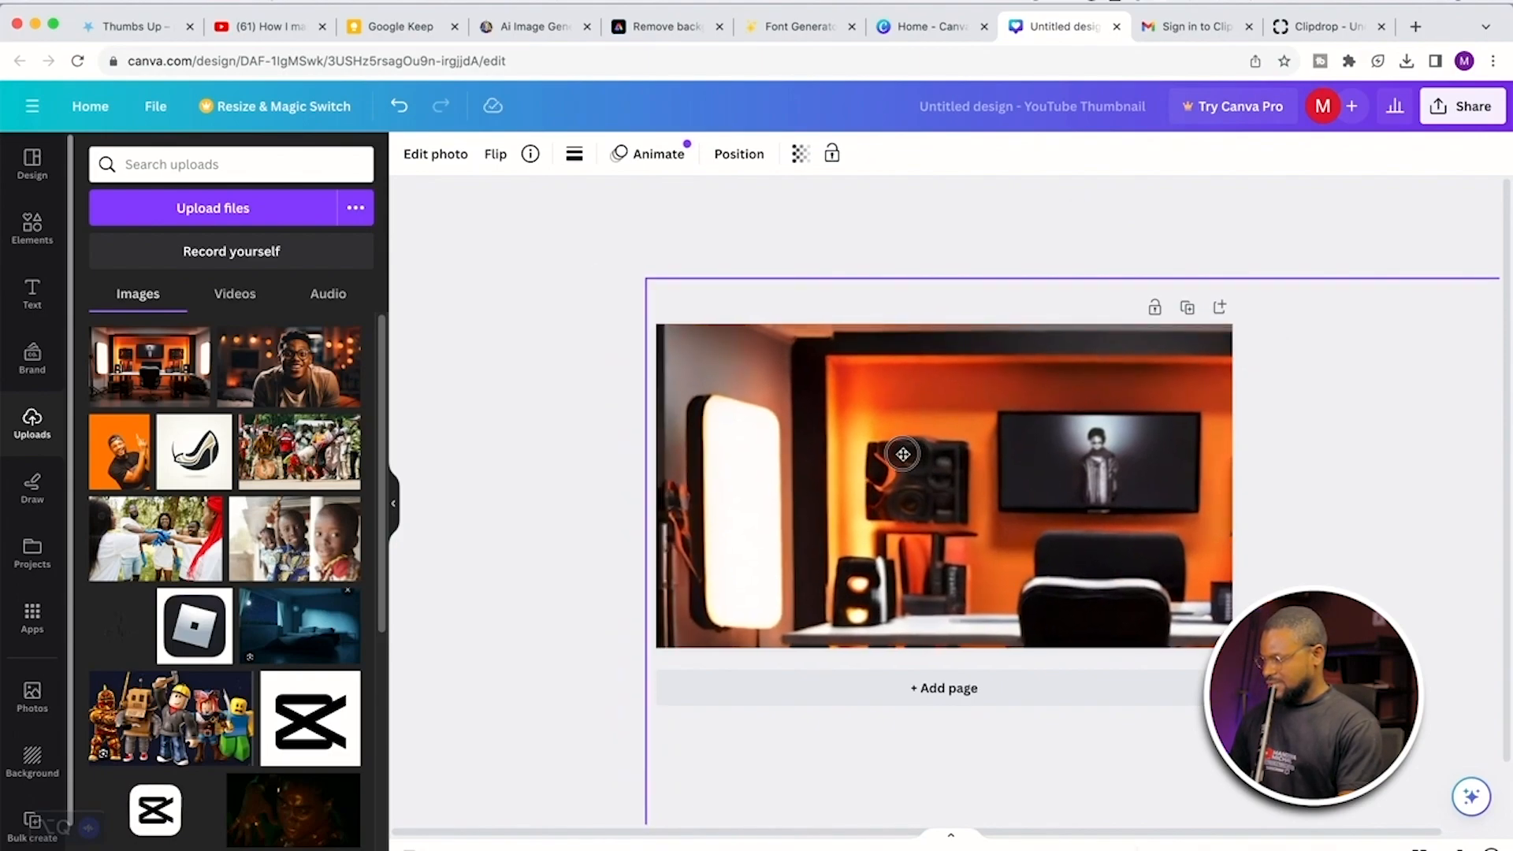
click(903, 454)
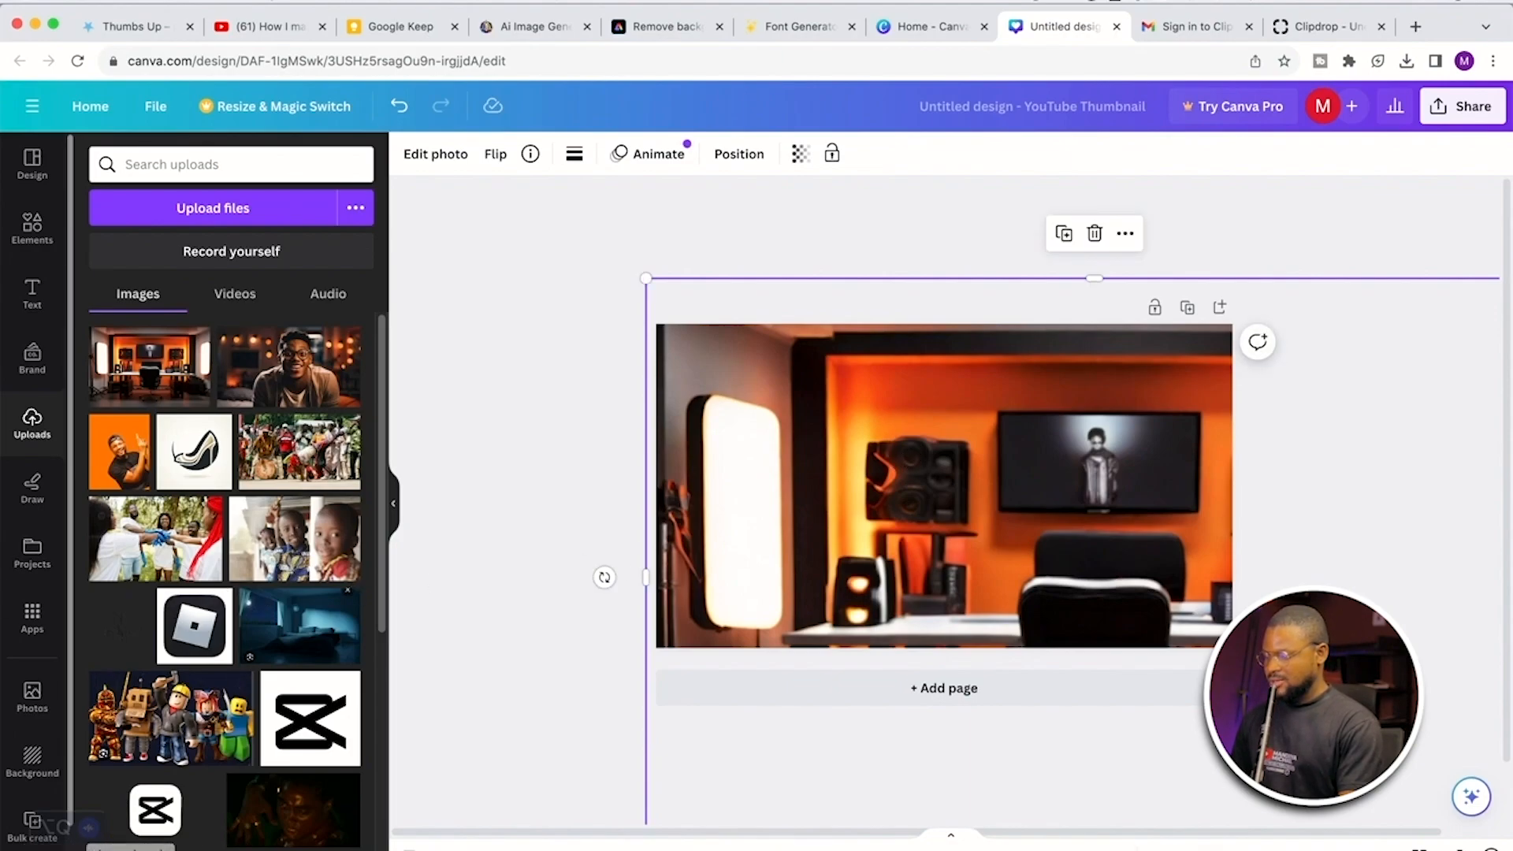
Step: Add the background-free portrait file to the thumbnail, place it in the lower right half over the wall monitor, and enlarge it slightly
key(super+Tab)
drag(668, 546, 908, 514)
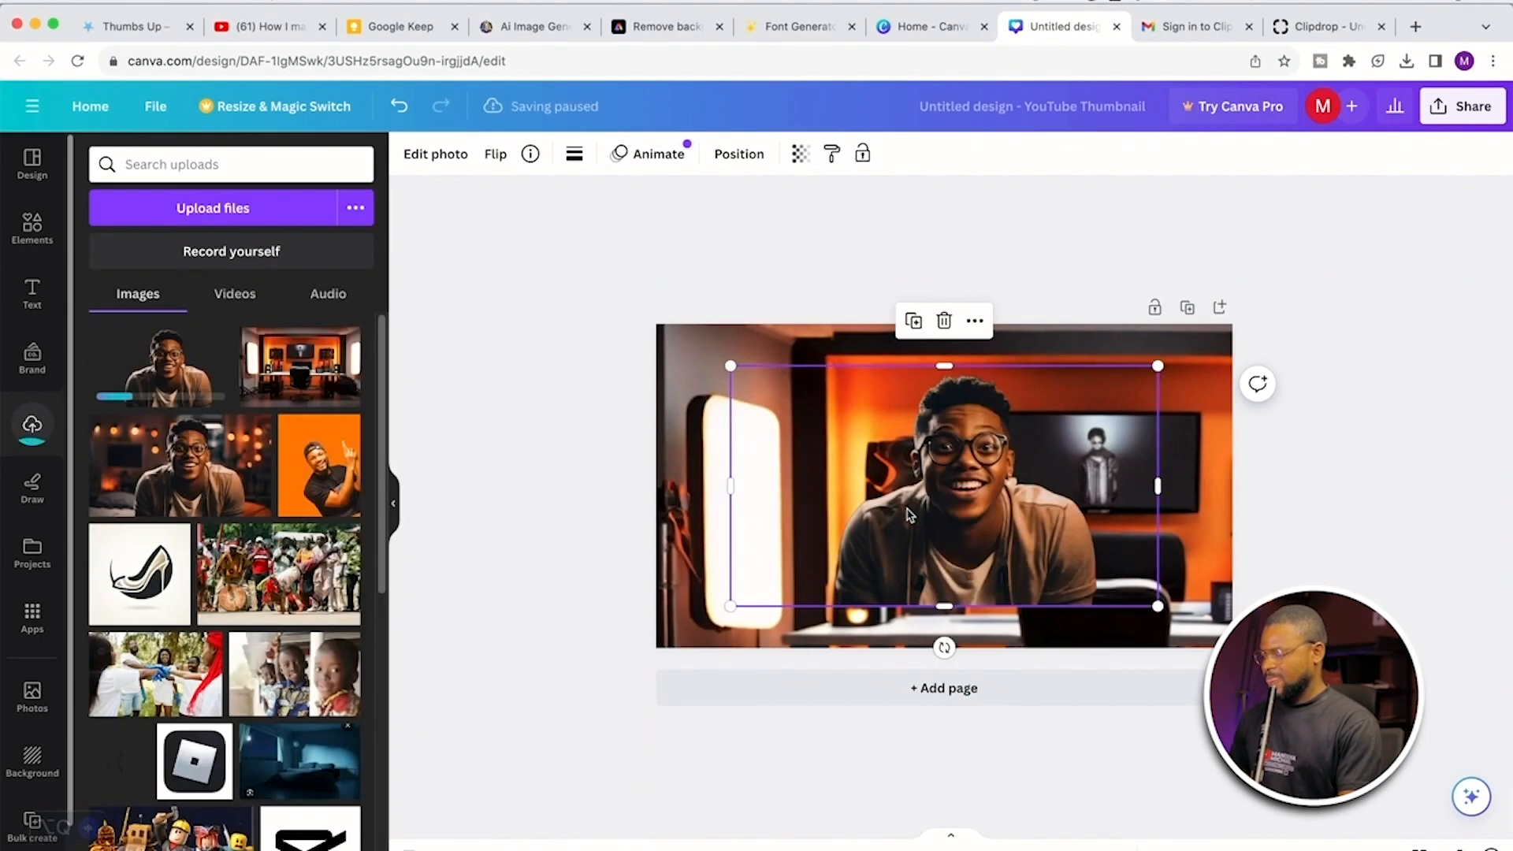
drag(1108, 498, 1166, 529)
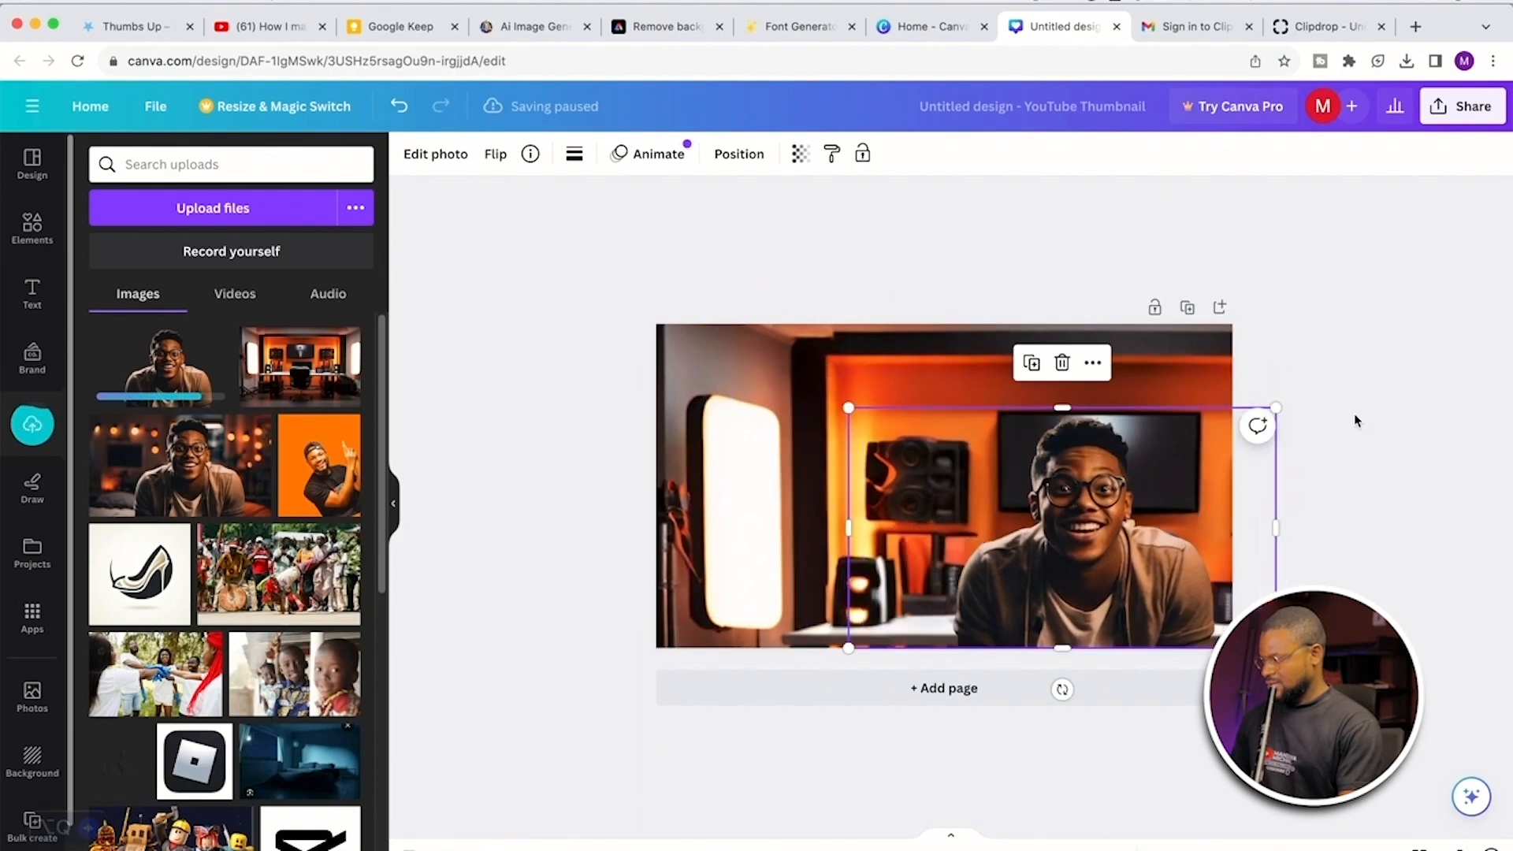
drag(1271, 406, 1292, 399)
drag(848, 399, 828, 400)
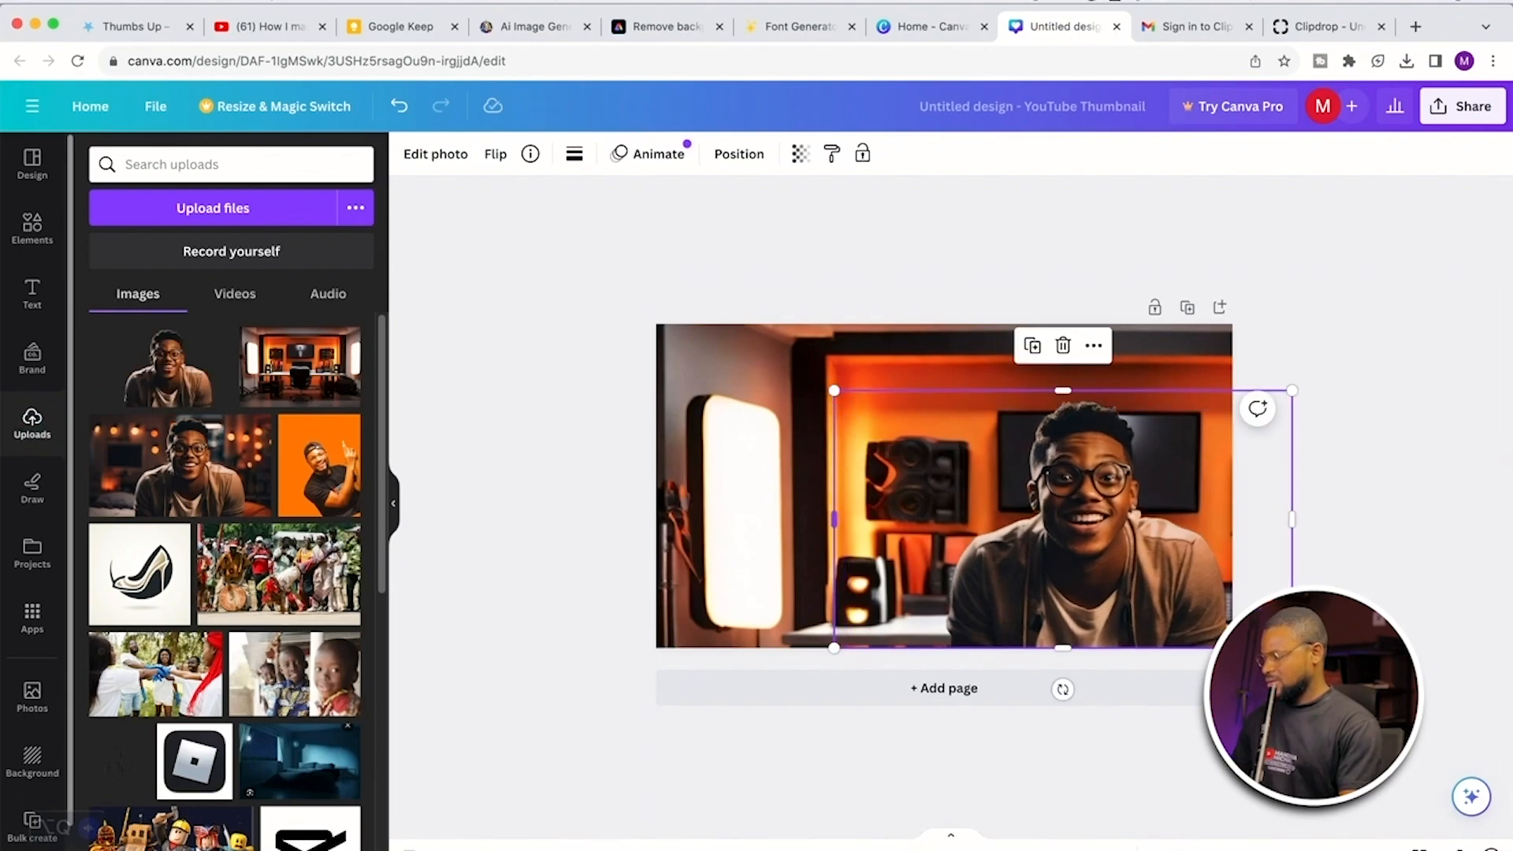
click(1346, 405)
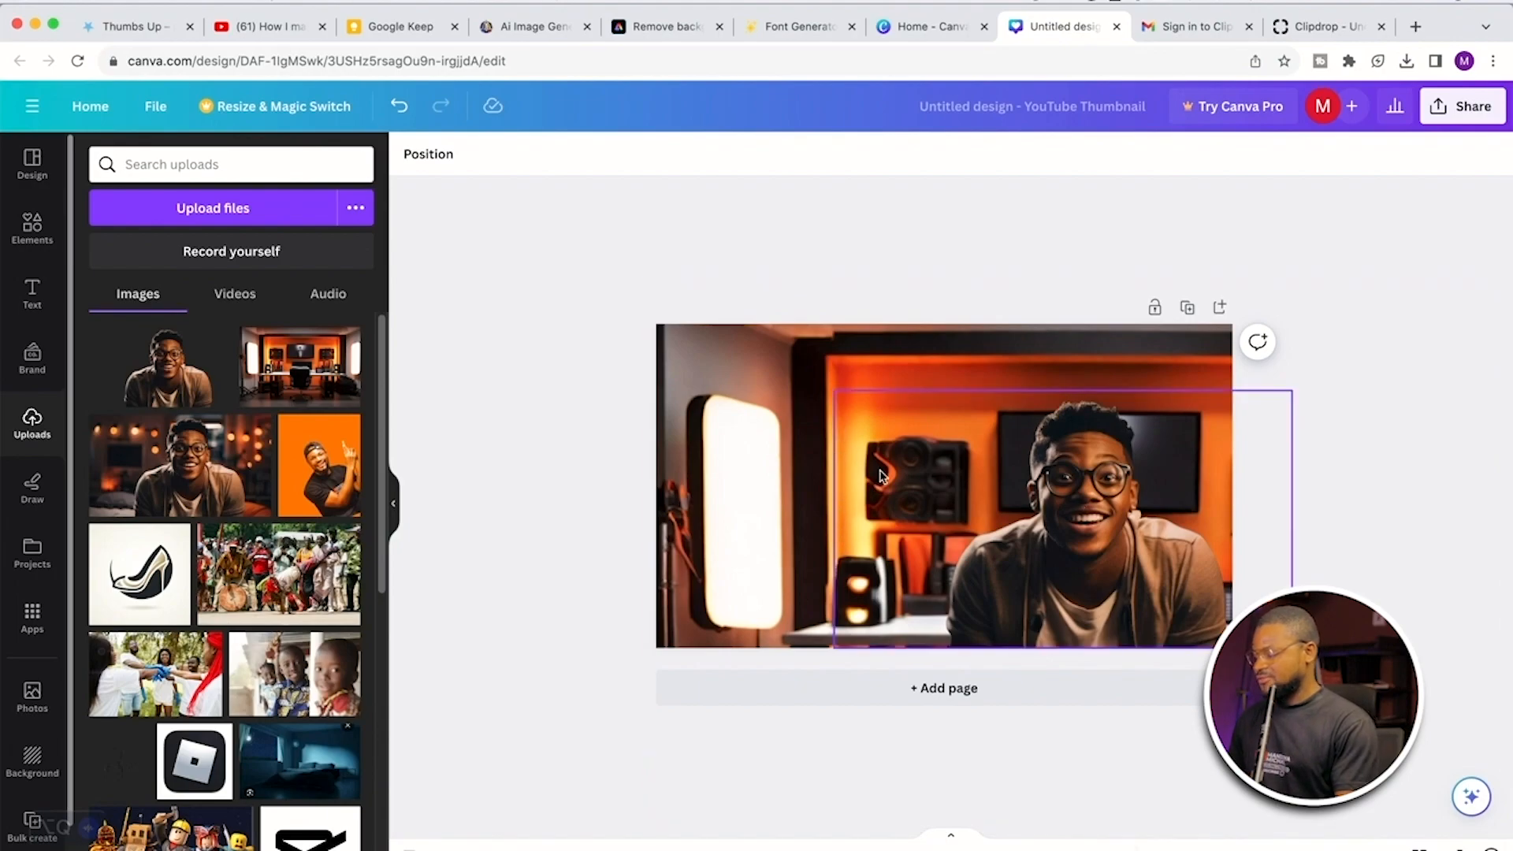
Step: Enlarge the cut-out portrait to about 1,081 by 608 and shift it slightly left, its base just past the thumbnail's lower edge
click(1078, 502)
mouse_move(1078, 503)
mouse_down()
mouse_move(1089, 528)
mouse_move(1082, 507)
mouse_move(1058, 517)
mouse_move(1078, 508)
mouse_up()
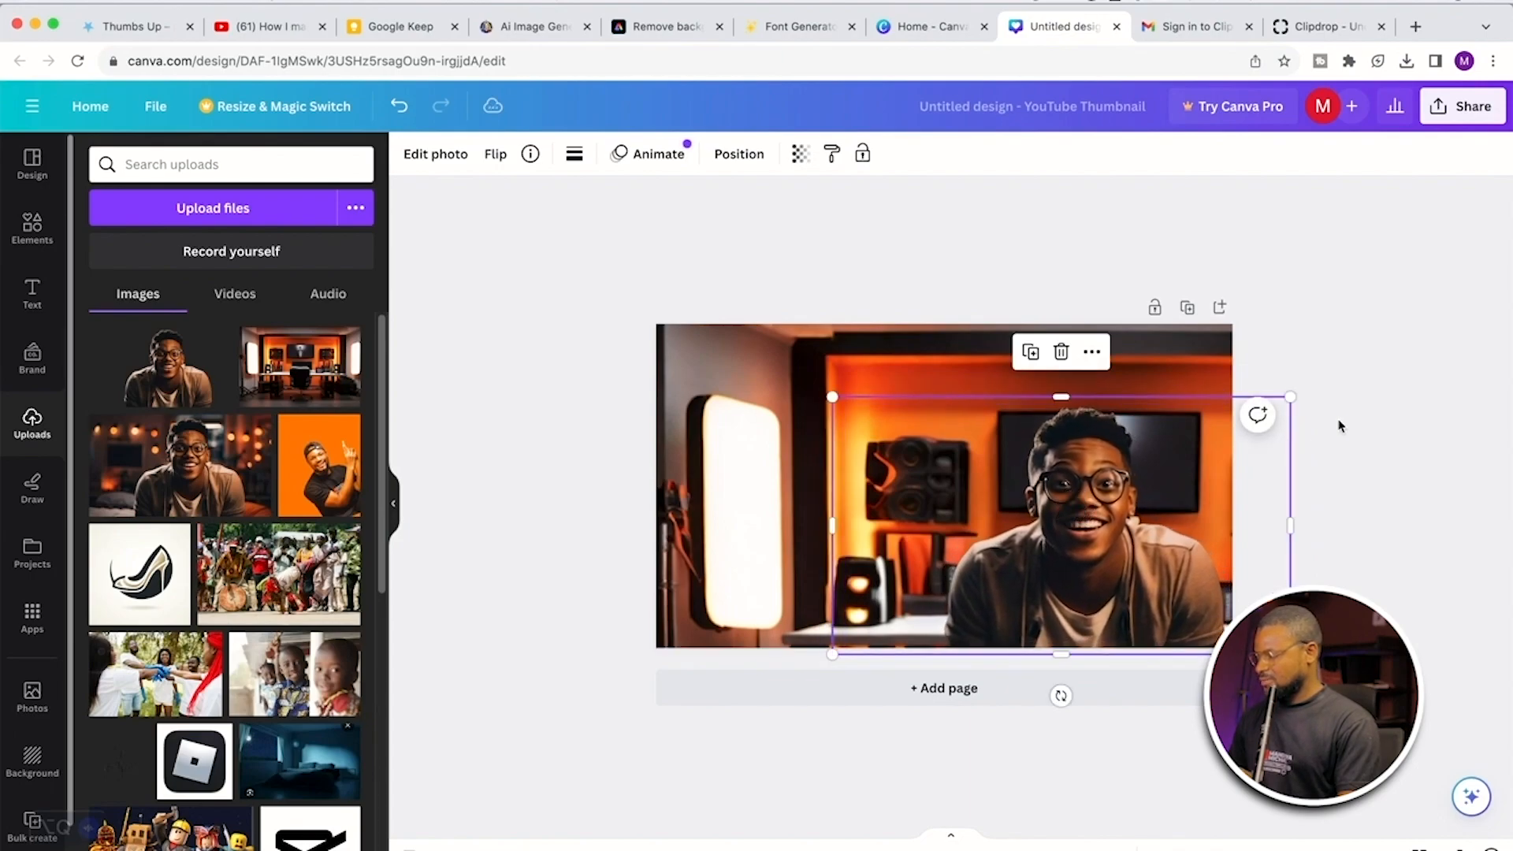
mouse_move(1289, 392)
mouse_down()
mouse_move(1301, 371)
mouse_move(1309, 387)
mouse_up()
drag(830, 387, 821, 381)
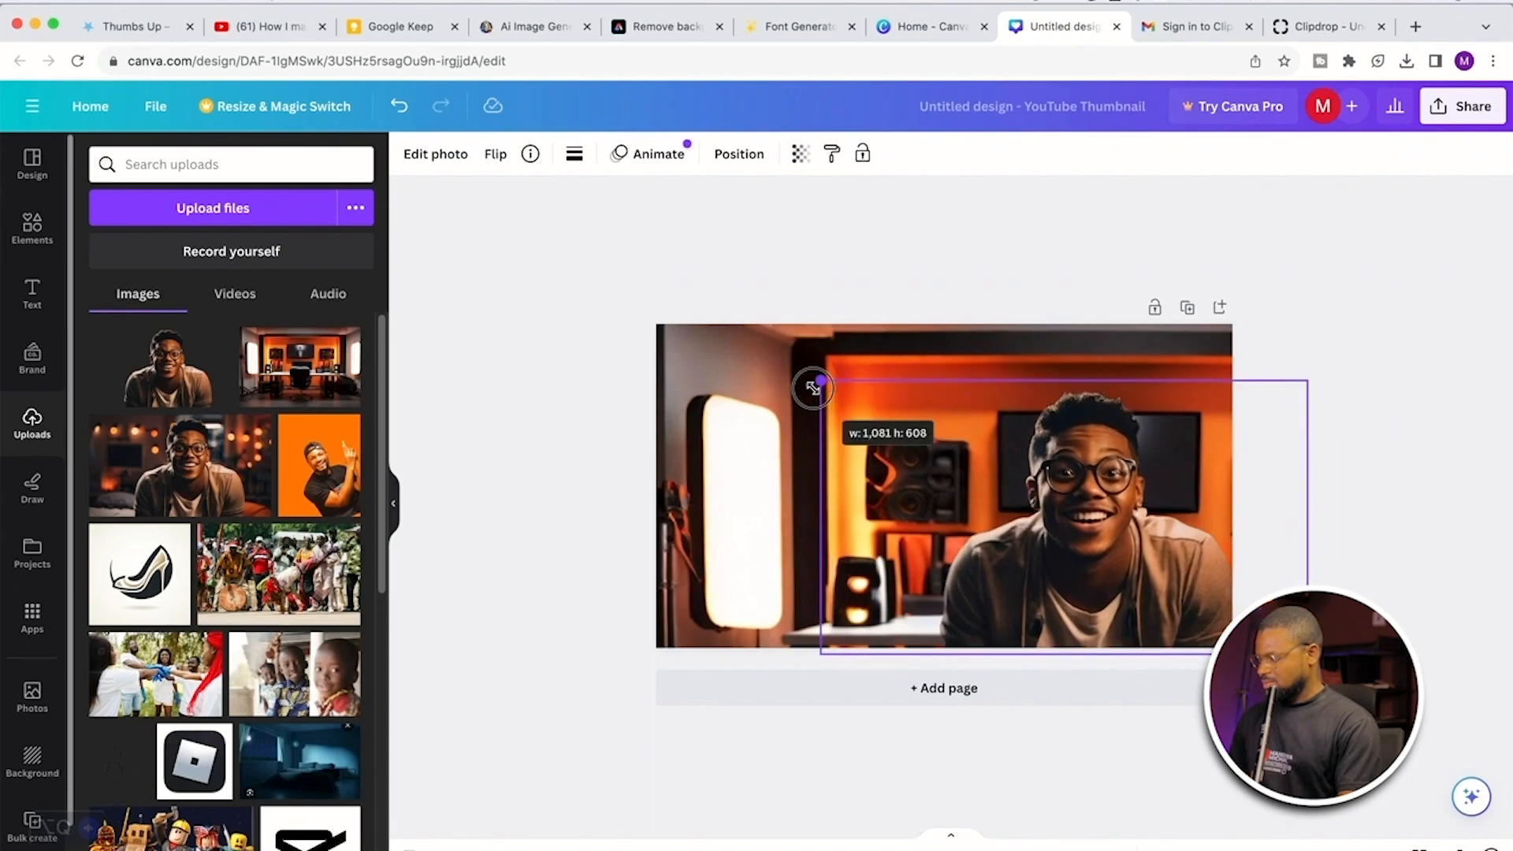
drag(934, 472, 920, 473)
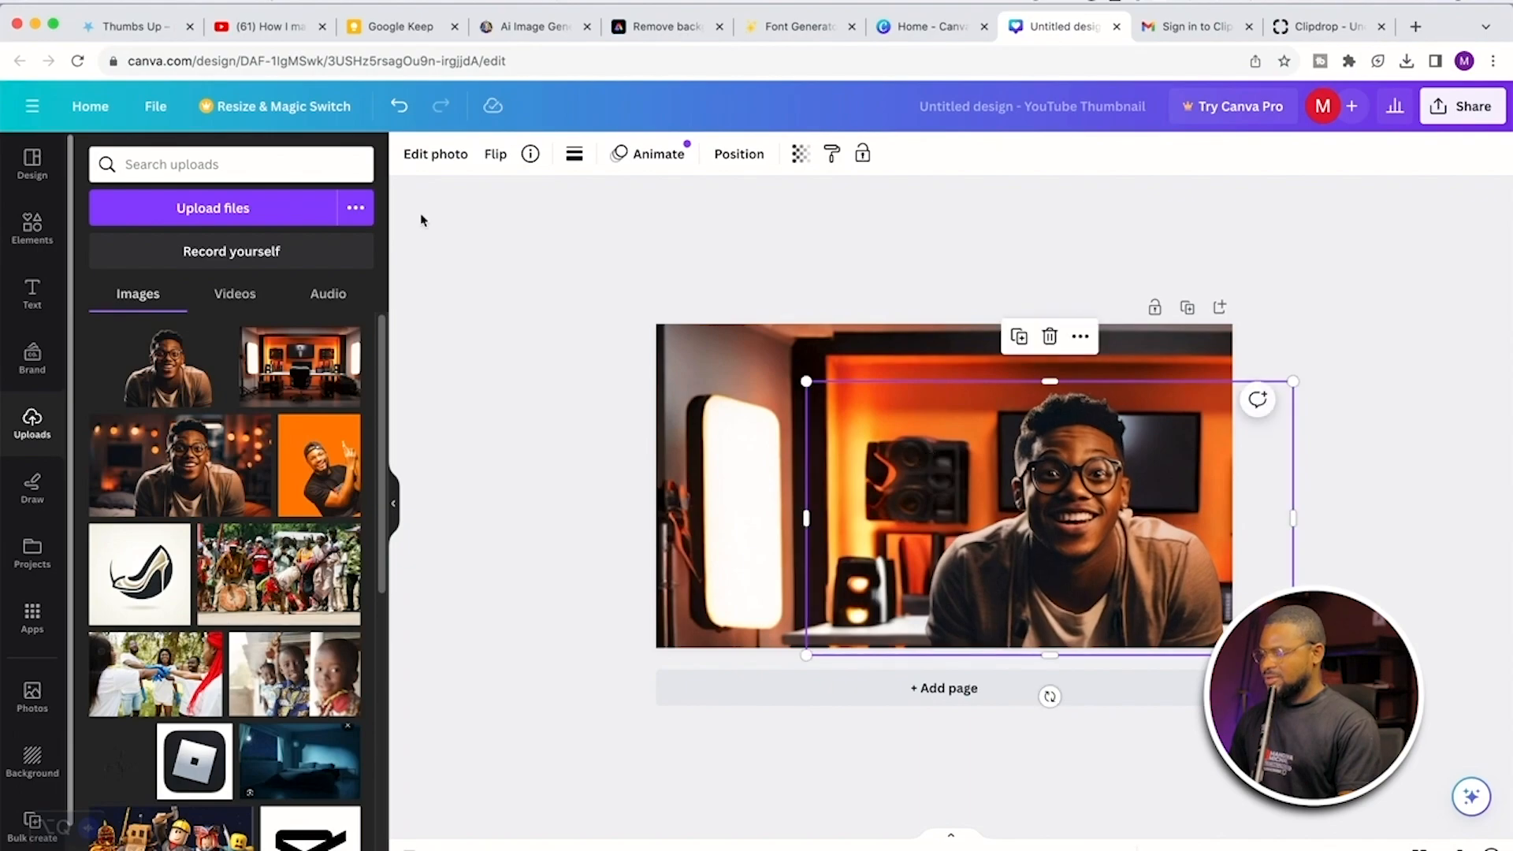
Step: Darken the studio background image by setting its brightness to -36
click(426, 155)
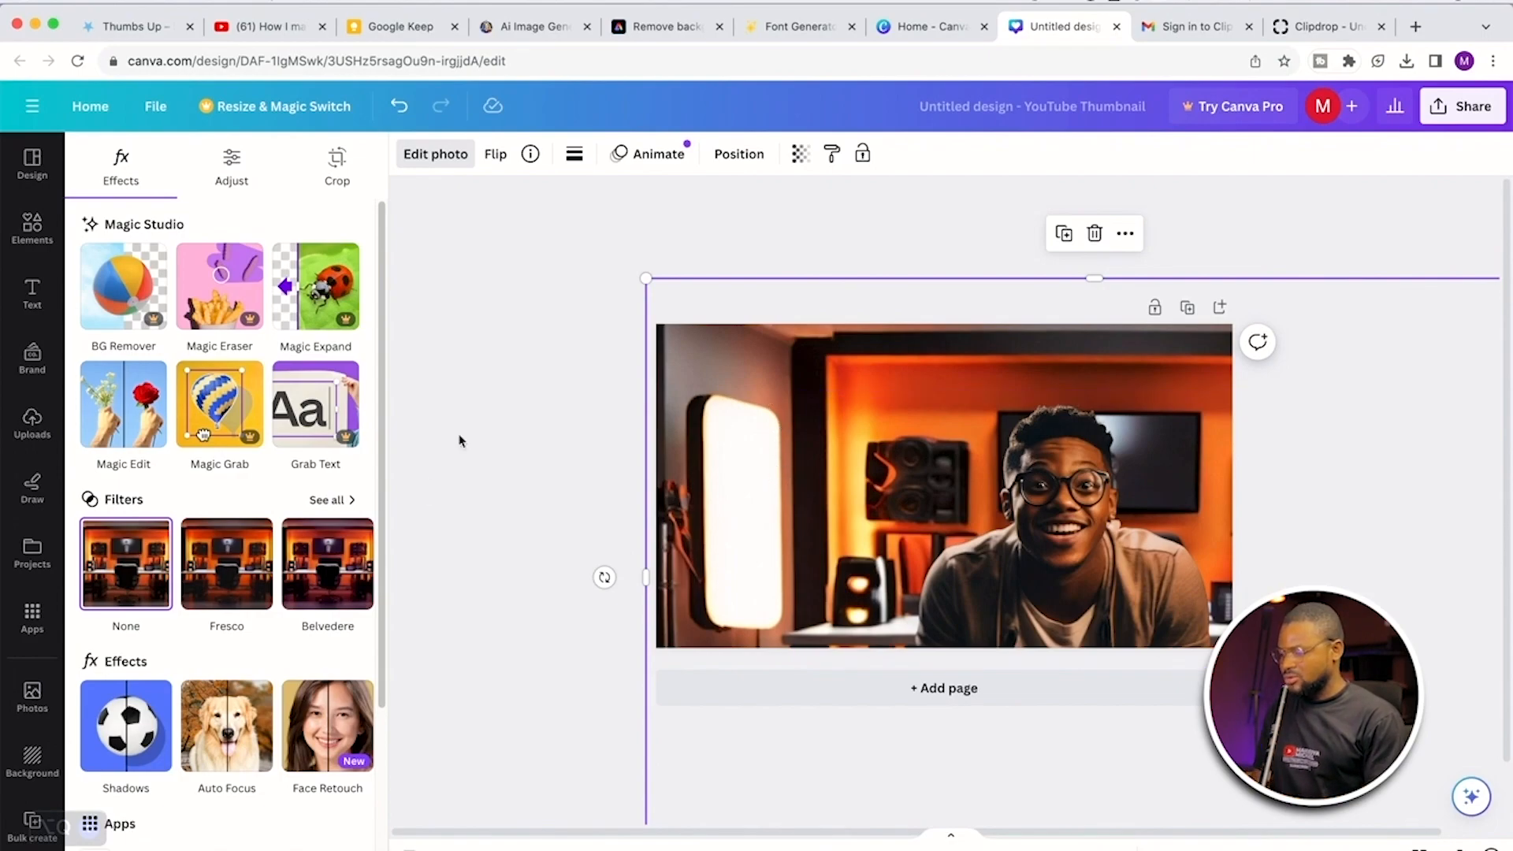
click(232, 167)
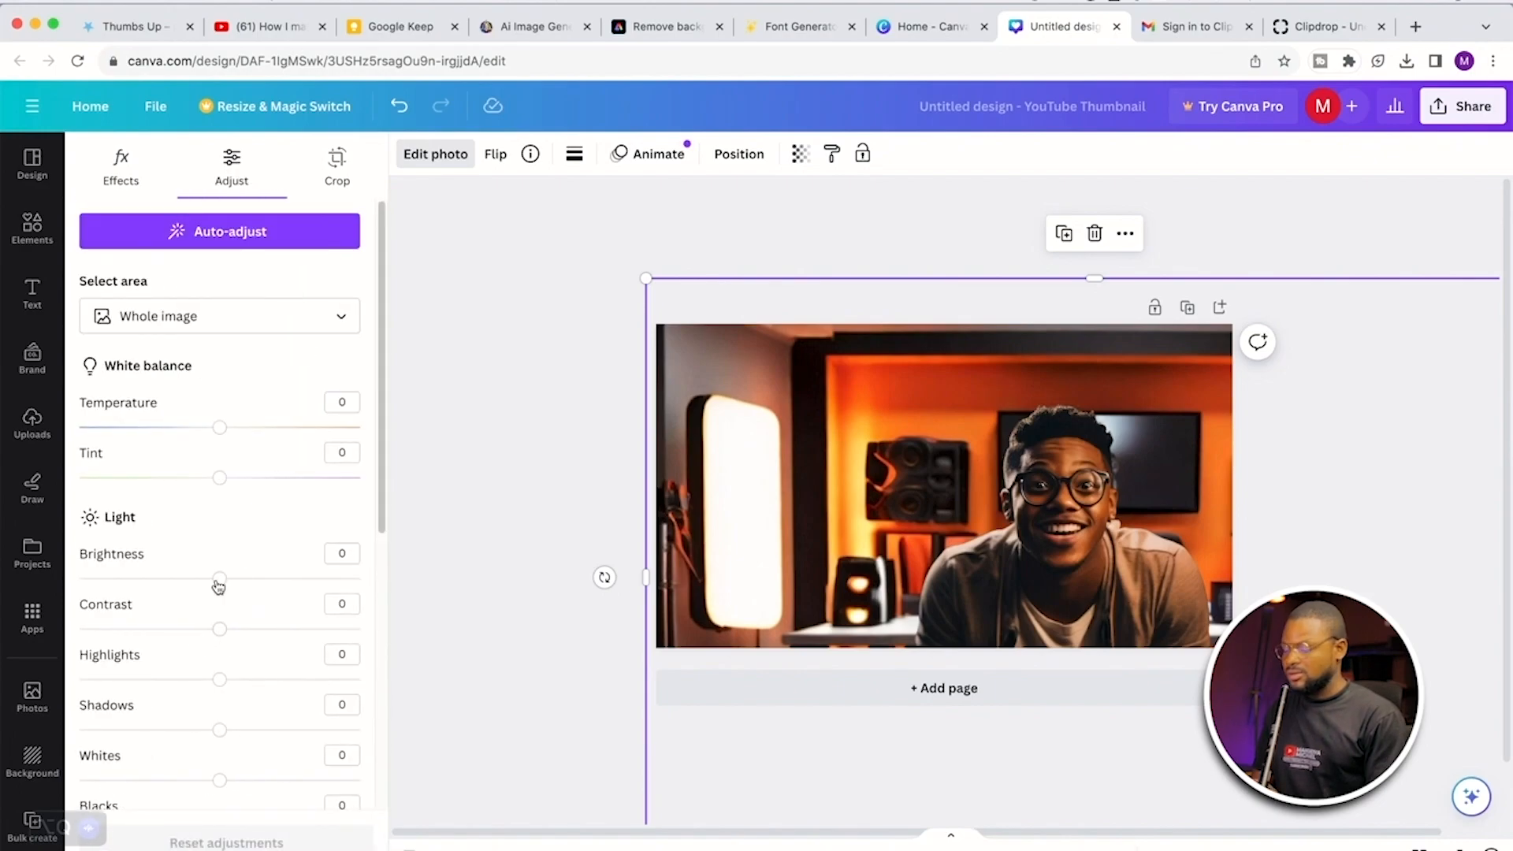
drag(219, 583, 173, 582)
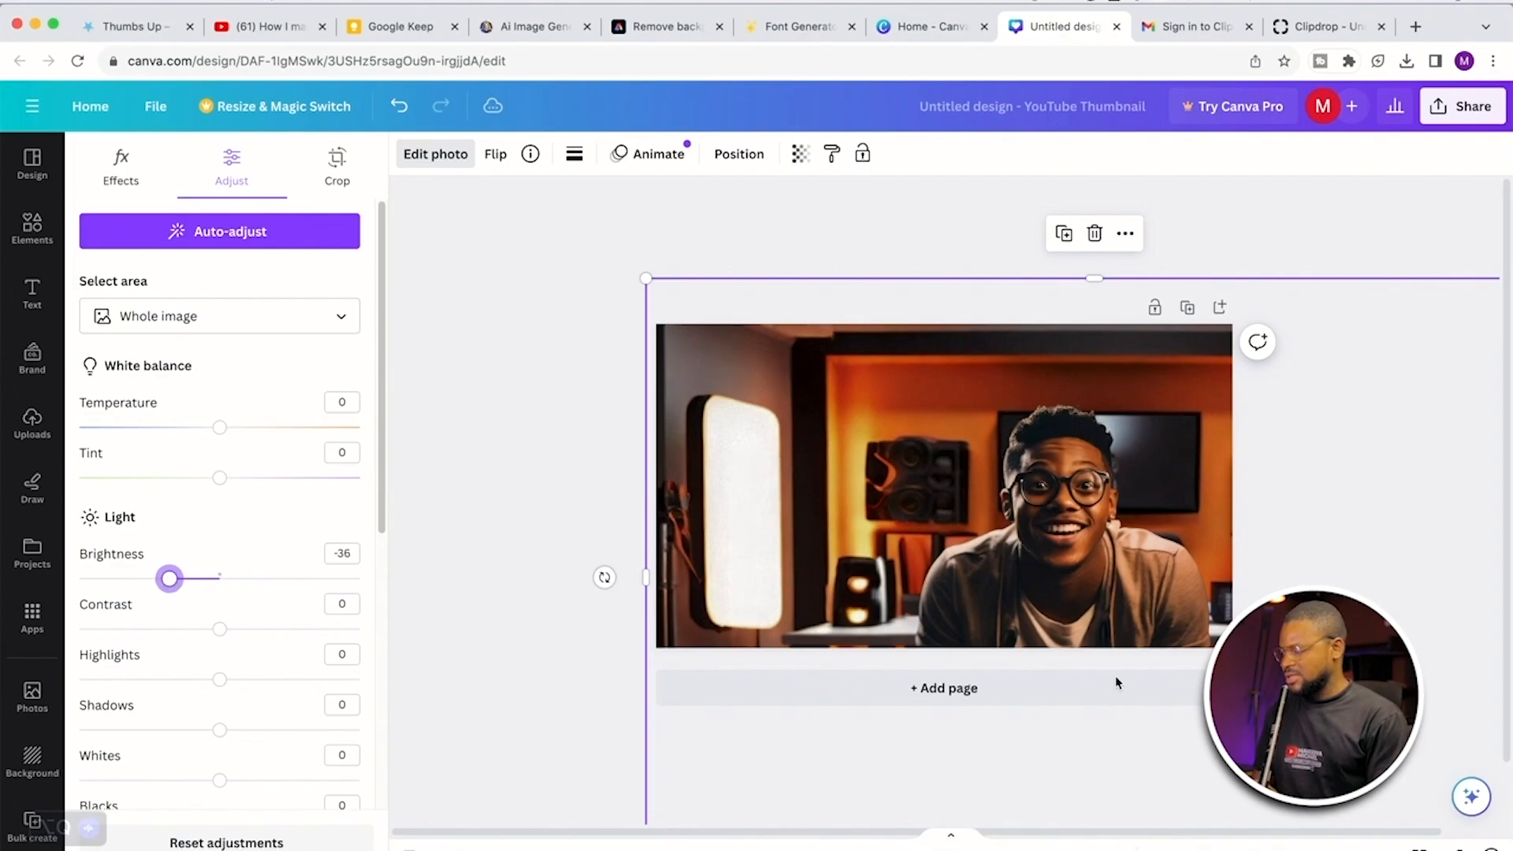
Step: Adjust the cut-out portrait to brightness 26 and shadows 14
click(1138, 461)
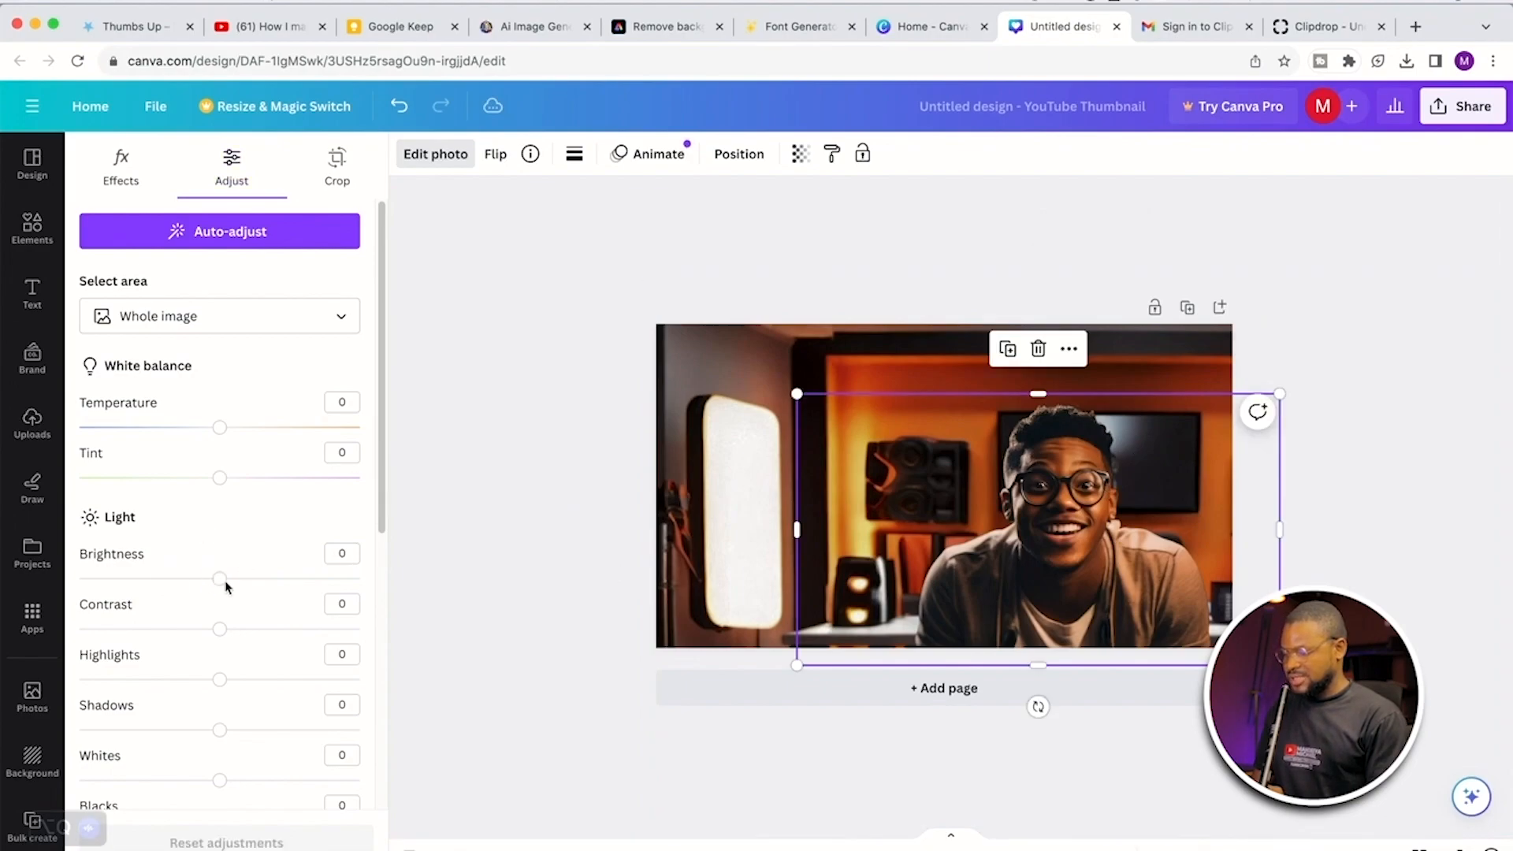
drag(220, 582, 259, 587)
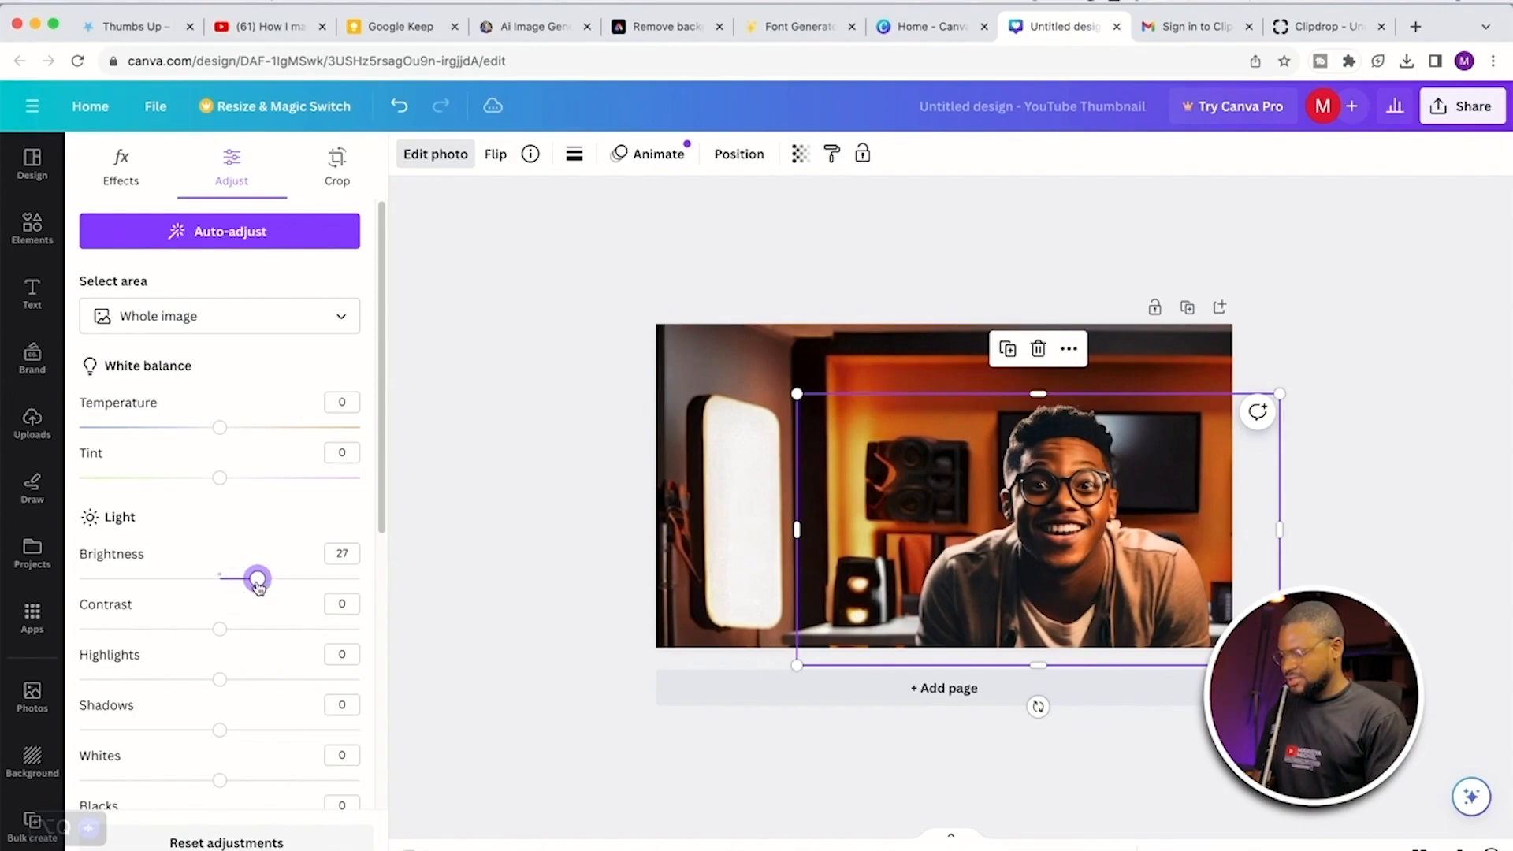
key(Left)
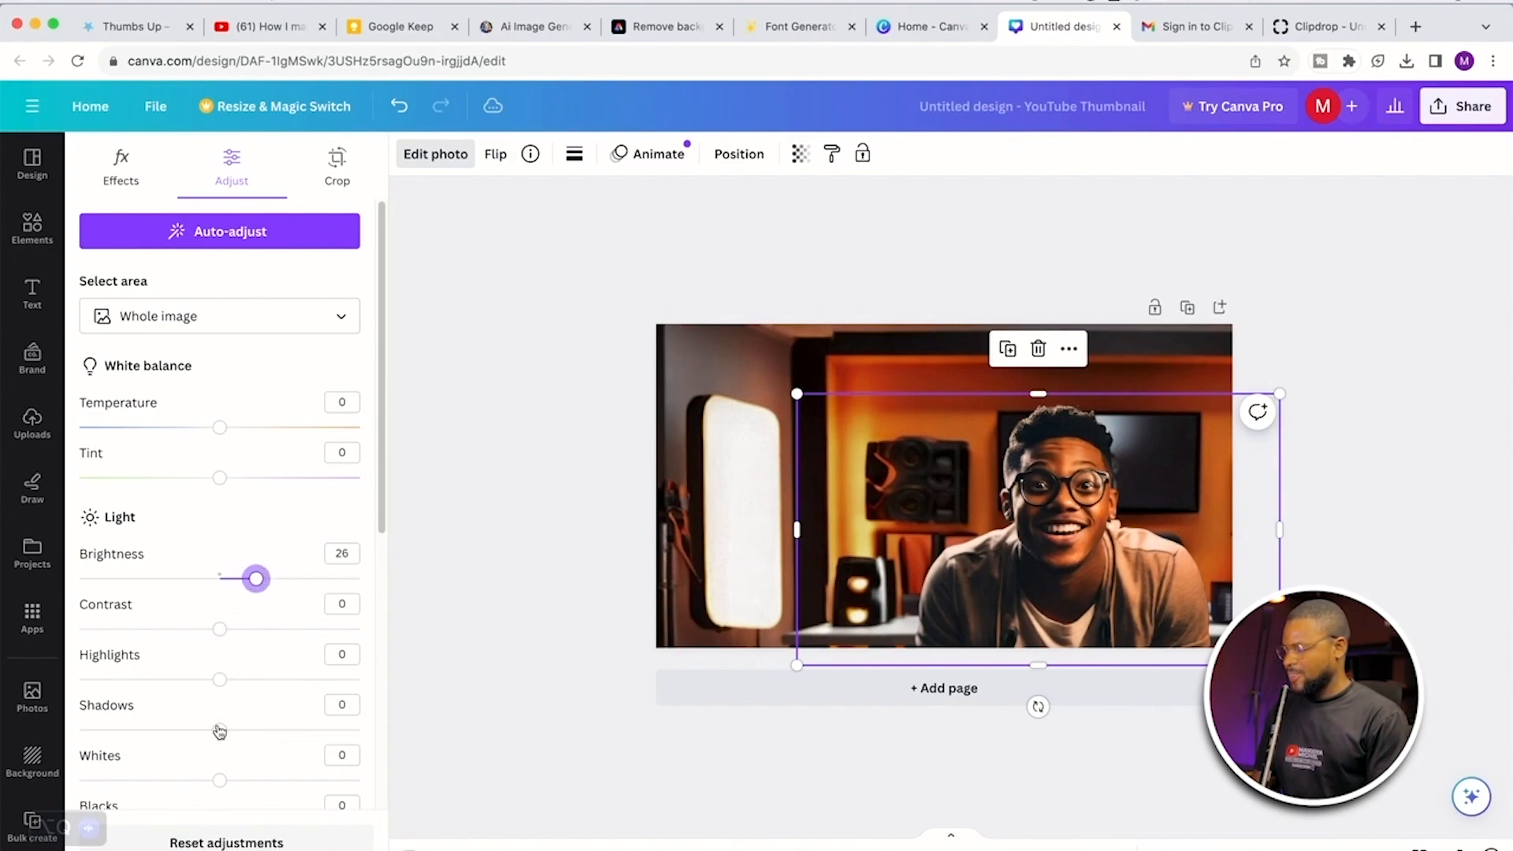
drag(224, 733, 240, 738)
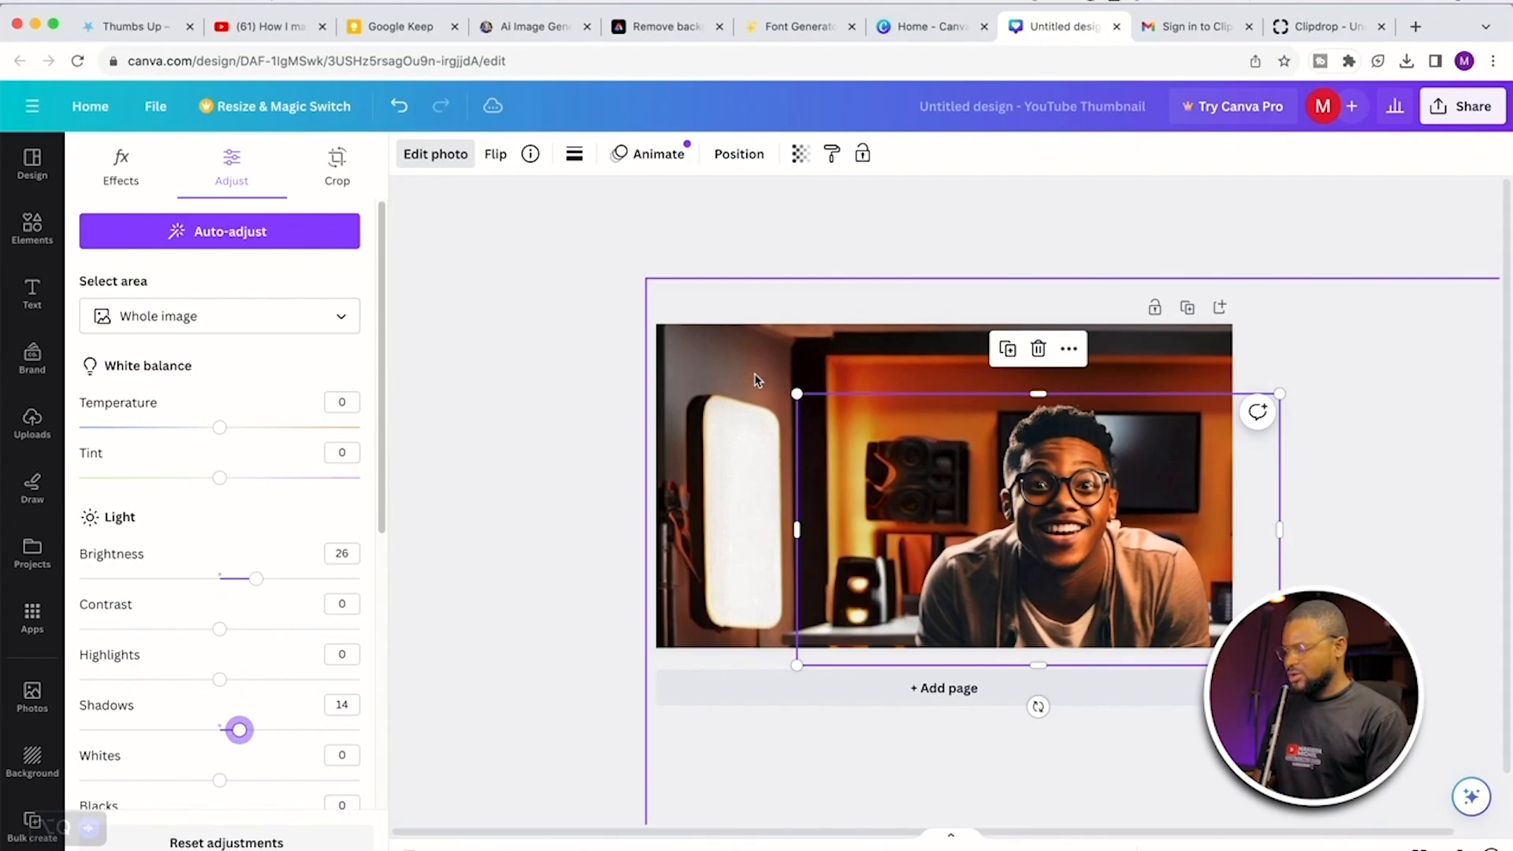
Step: Apply the Auto Focus effect to the studio background with blur intensity 60 and focus position 40.5
click(122, 164)
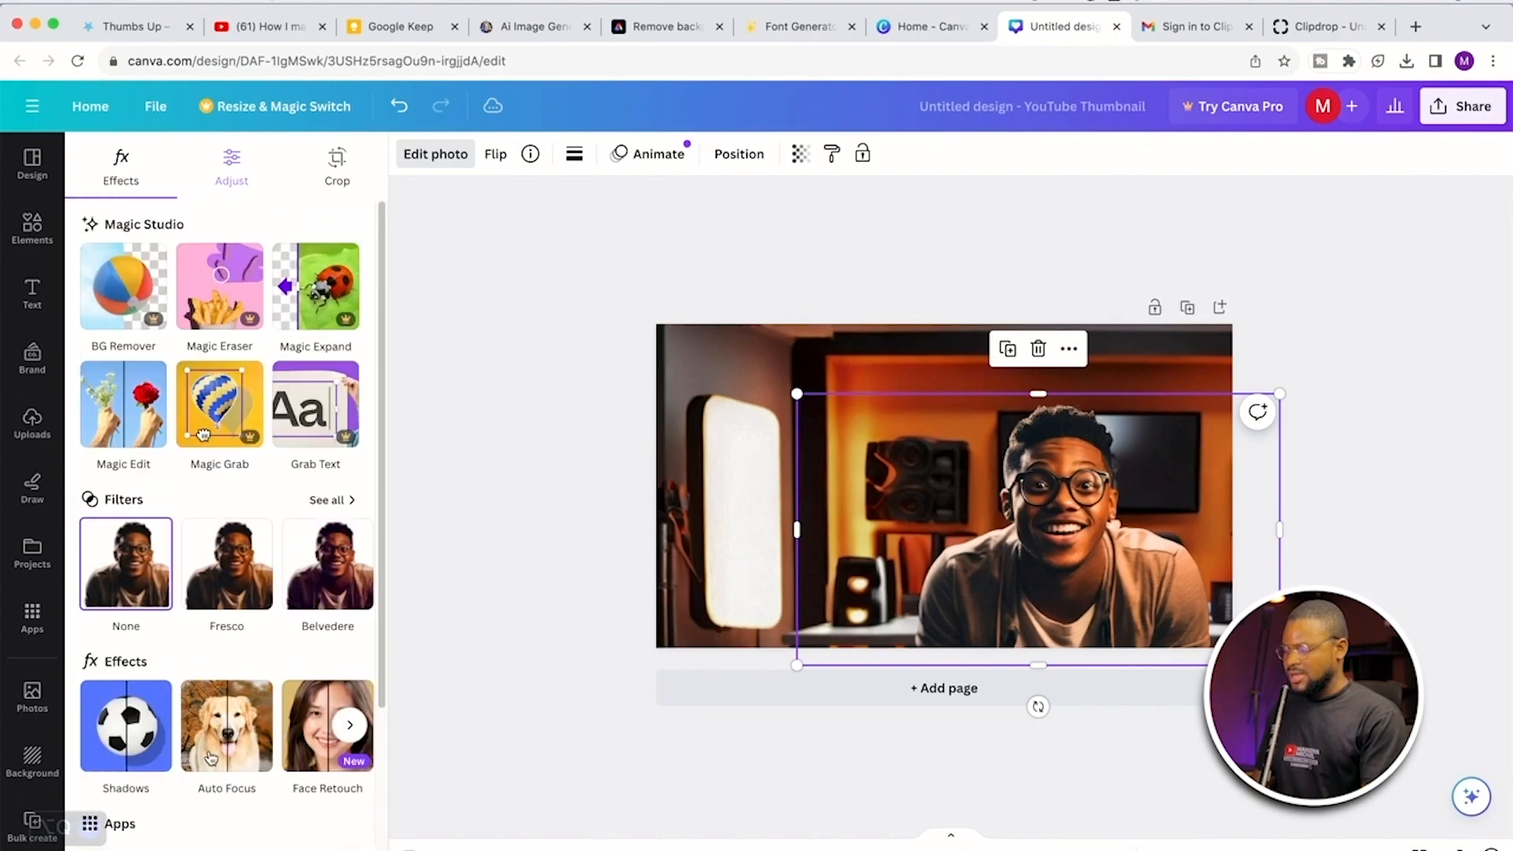
click(689, 398)
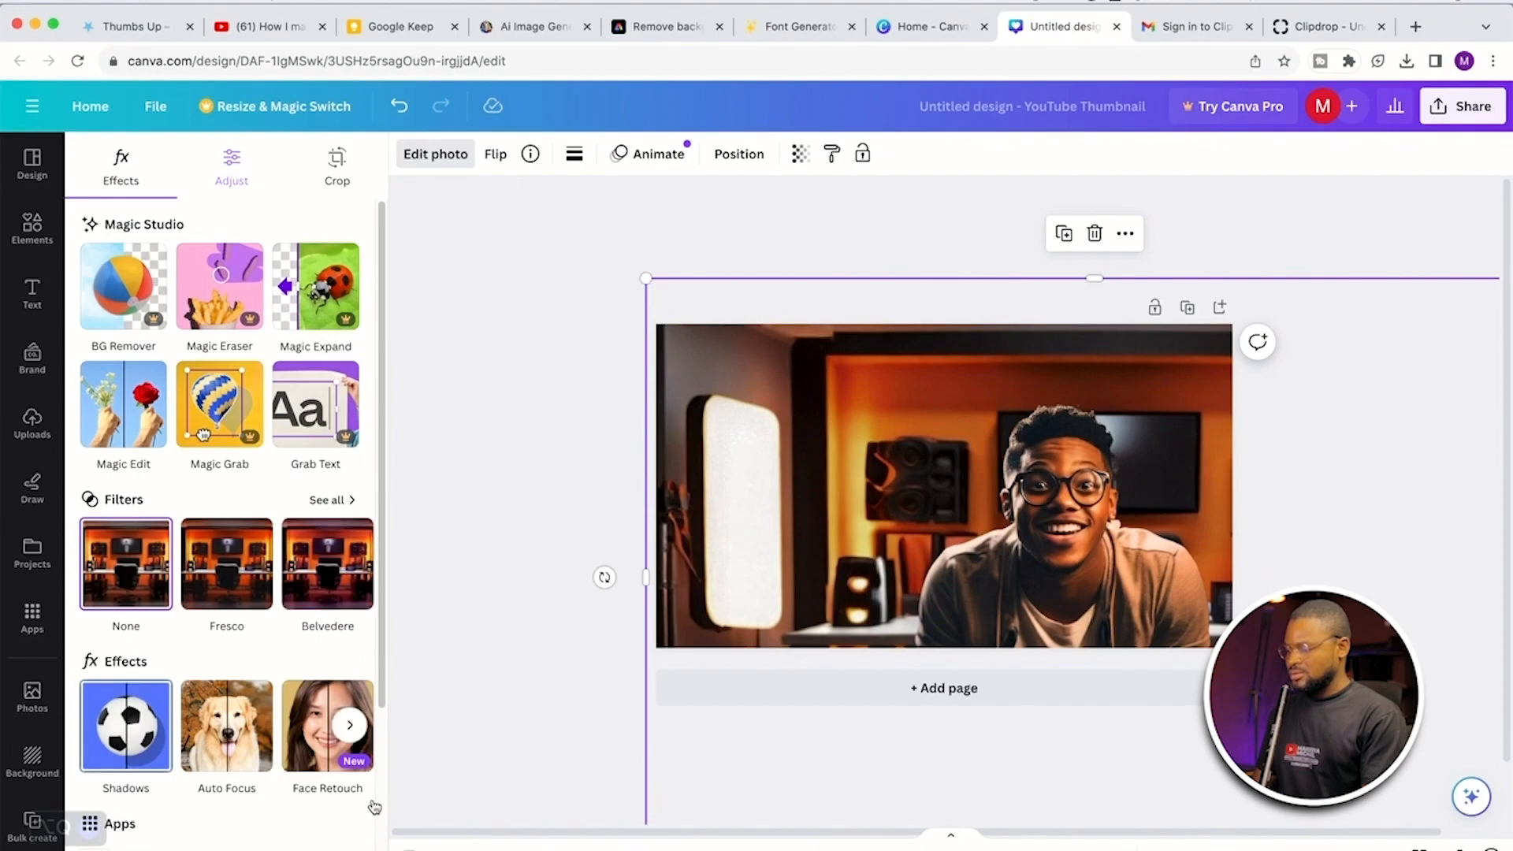
click(218, 744)
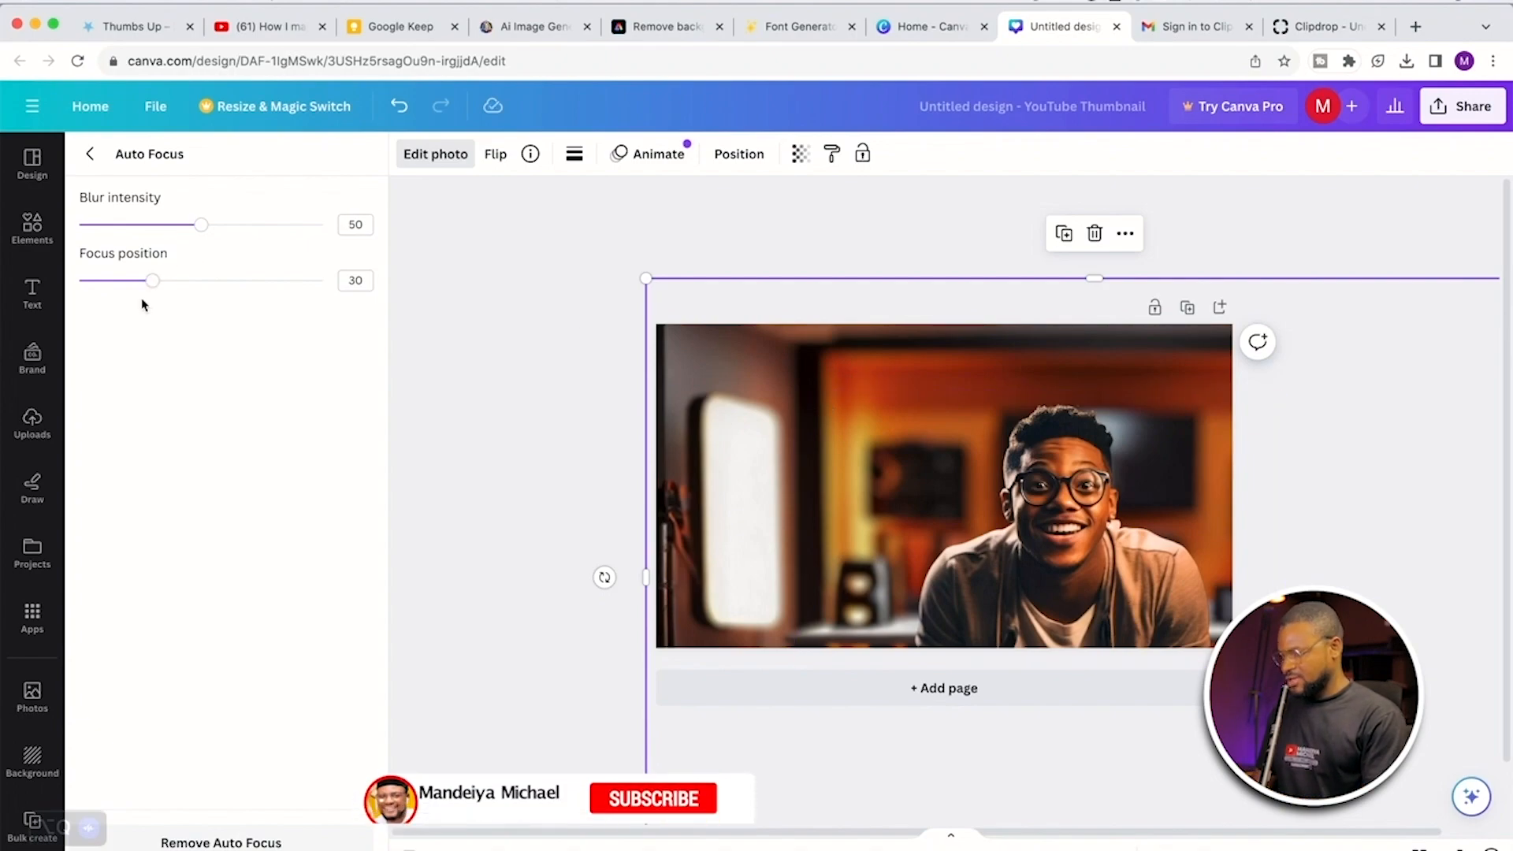
click(152, 281)
mouse_move(152, 286)
mouse_down()
mouse_move(105, 285)
mouse_move(188, 296)
mouse_move(164, 284)
mouse_move(178, 283)
mouse_up()
drag(202, 225, 226, 231)
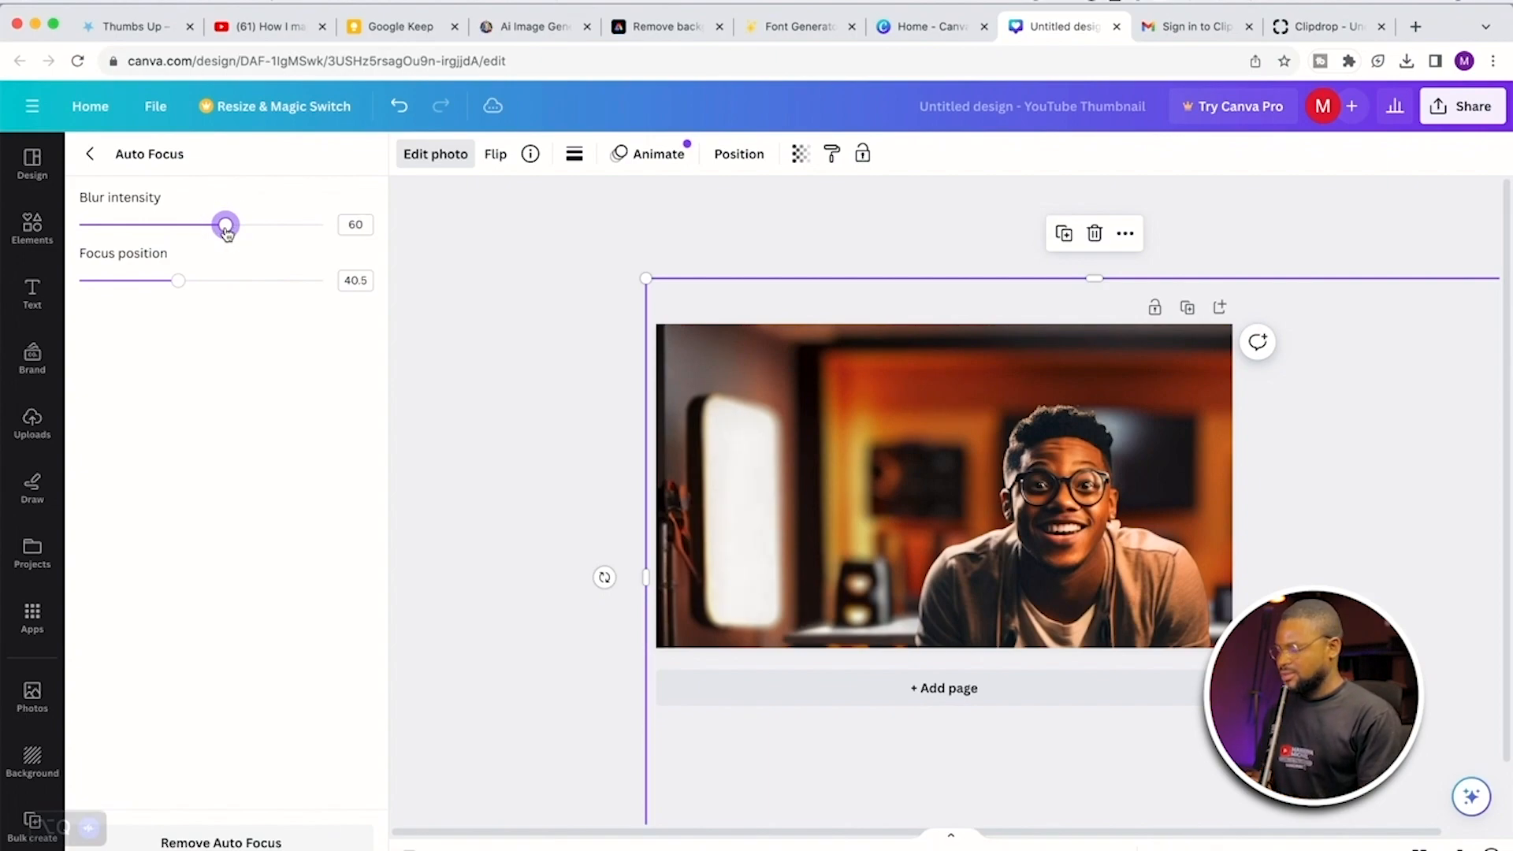
Step: Move the cut-out portrait slightly up and to the left on the thumbnail
click(1151, 487)
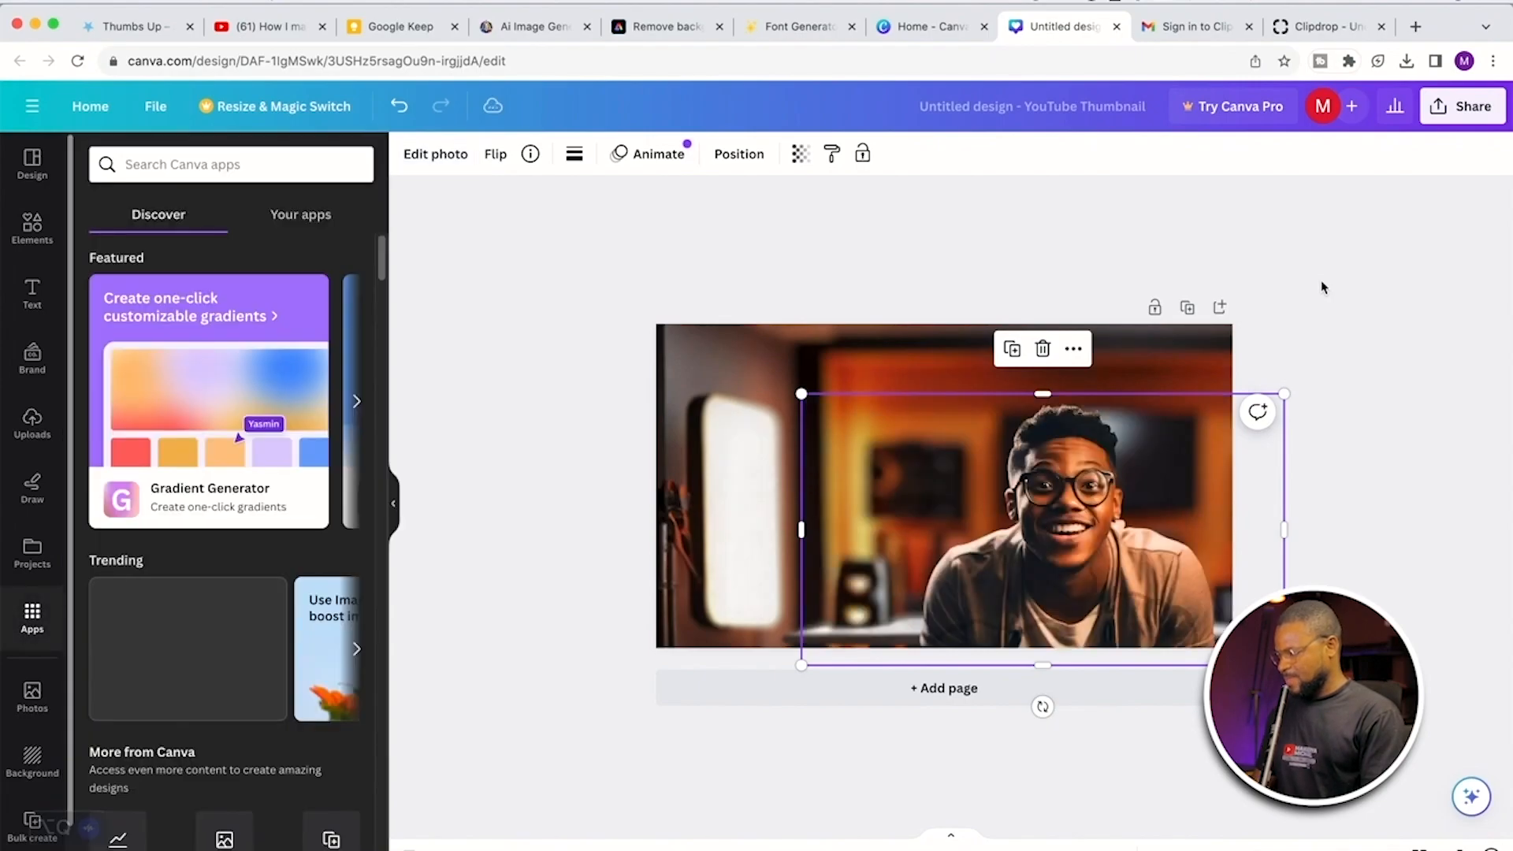
drag(871, 416, 837, 404)
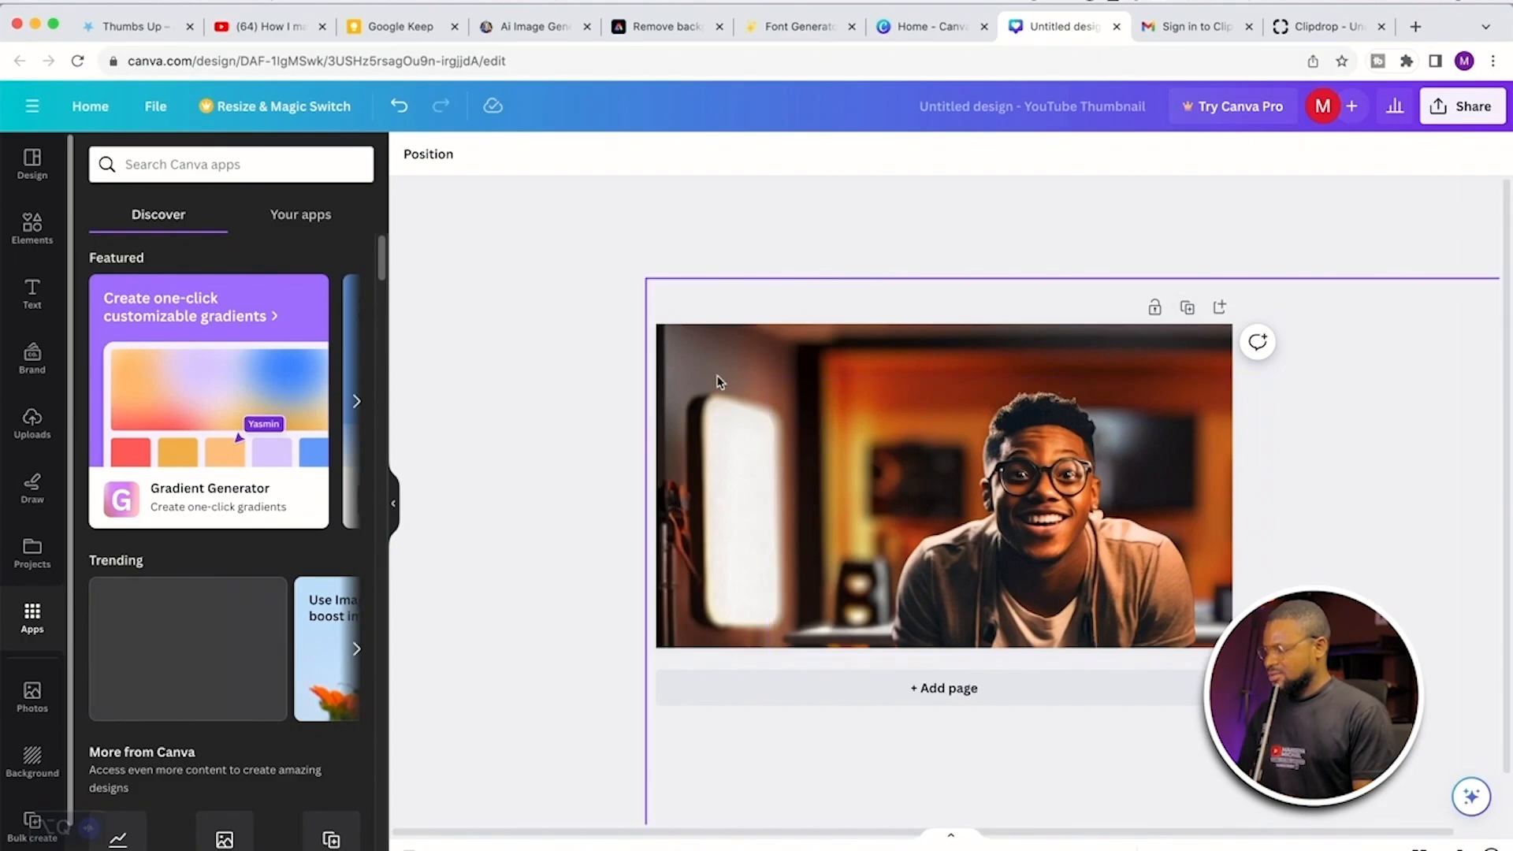
Step: Switch to TextStudio and look through its gallery of text effect styles for a thumbnail title style
click(797, 26)
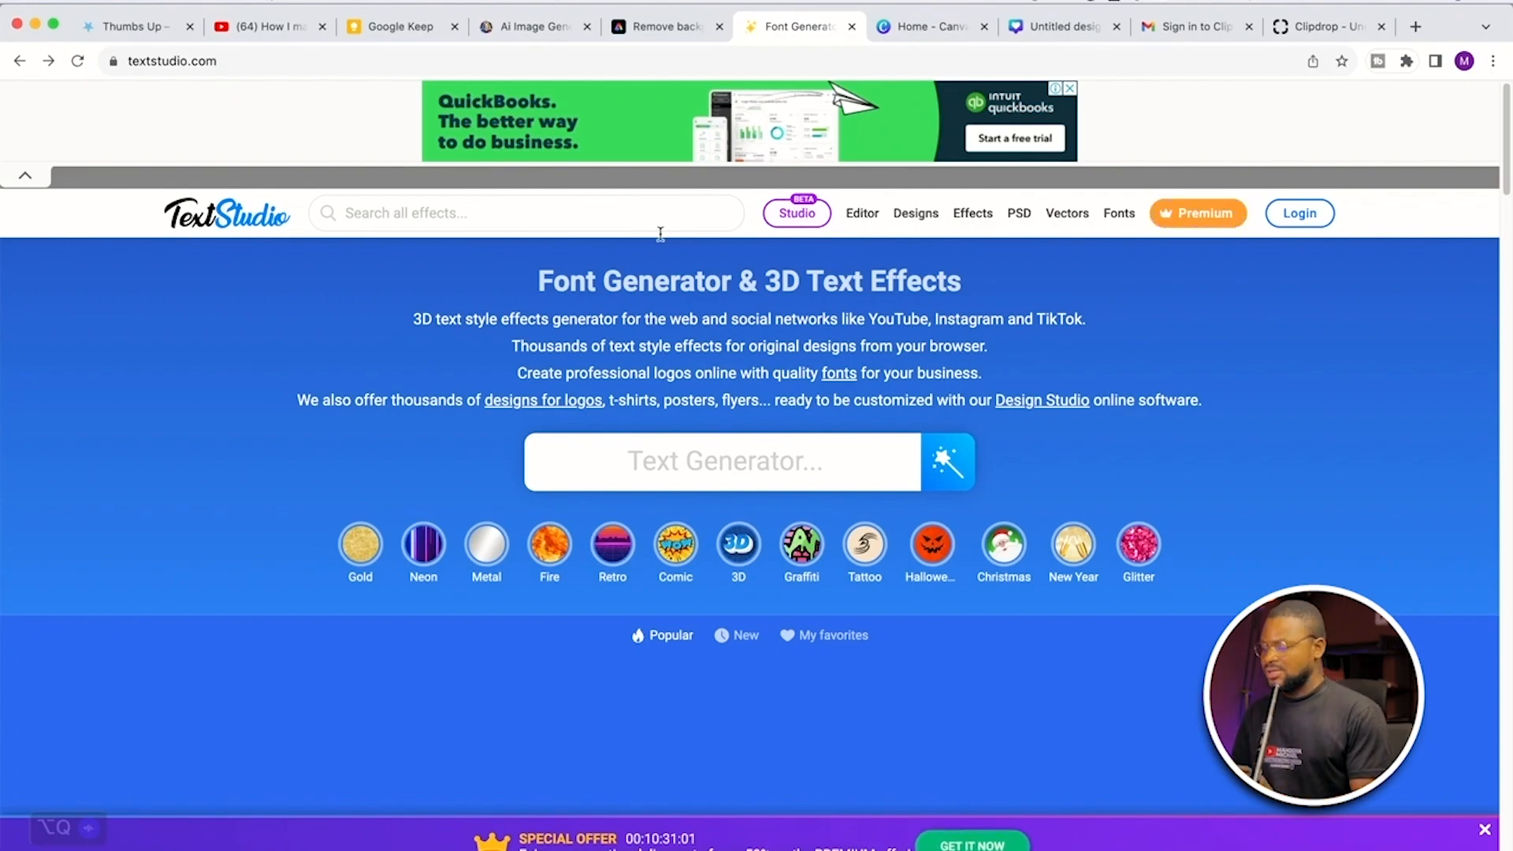
scroll(811, 717, down, 10)
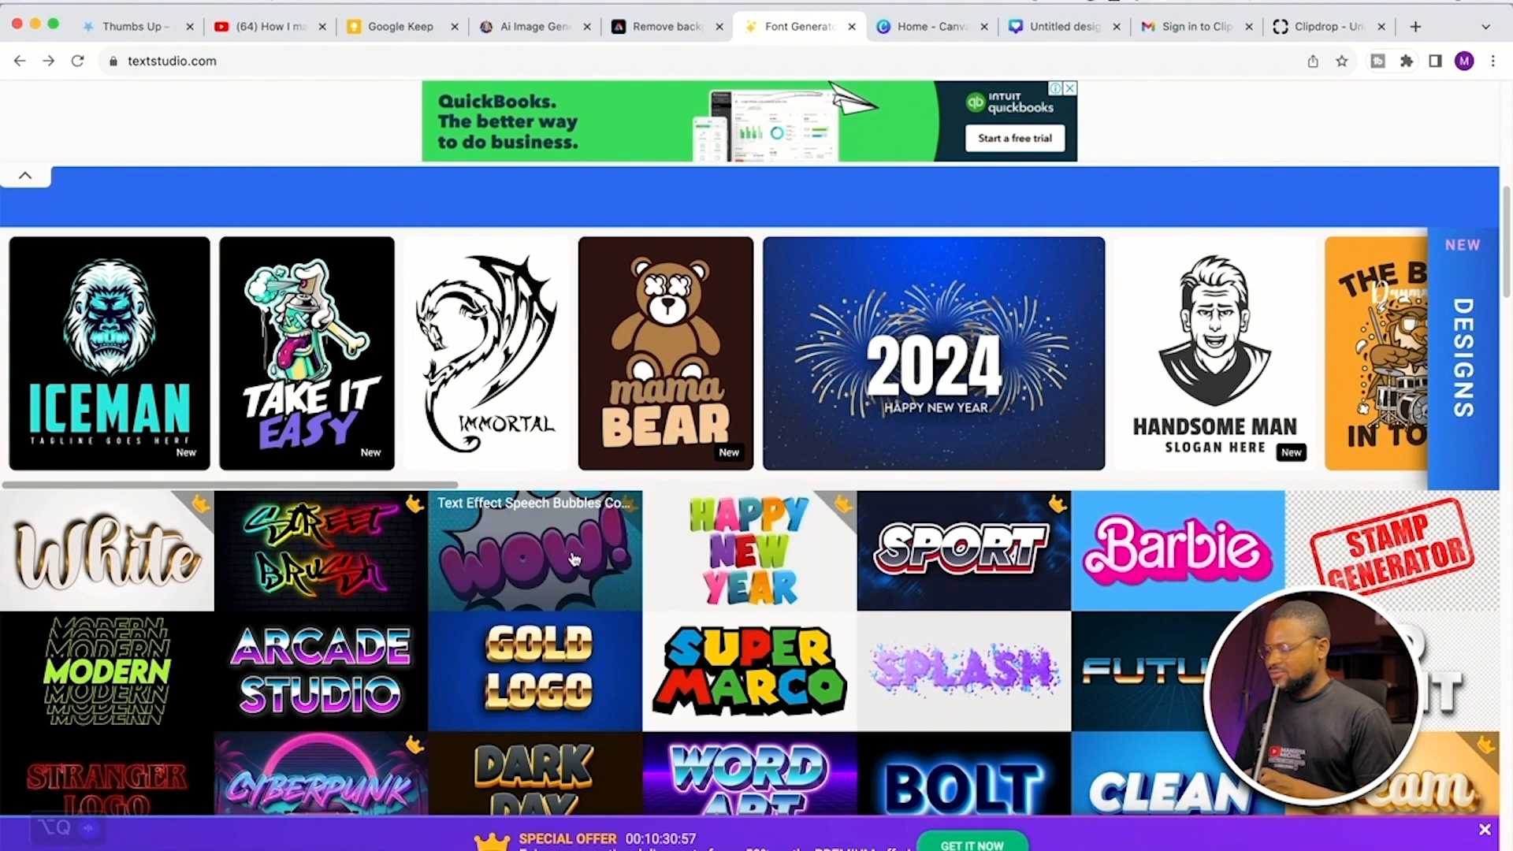
scroll(747, 551, down, 5)
scroll(748, 552, down, 4)
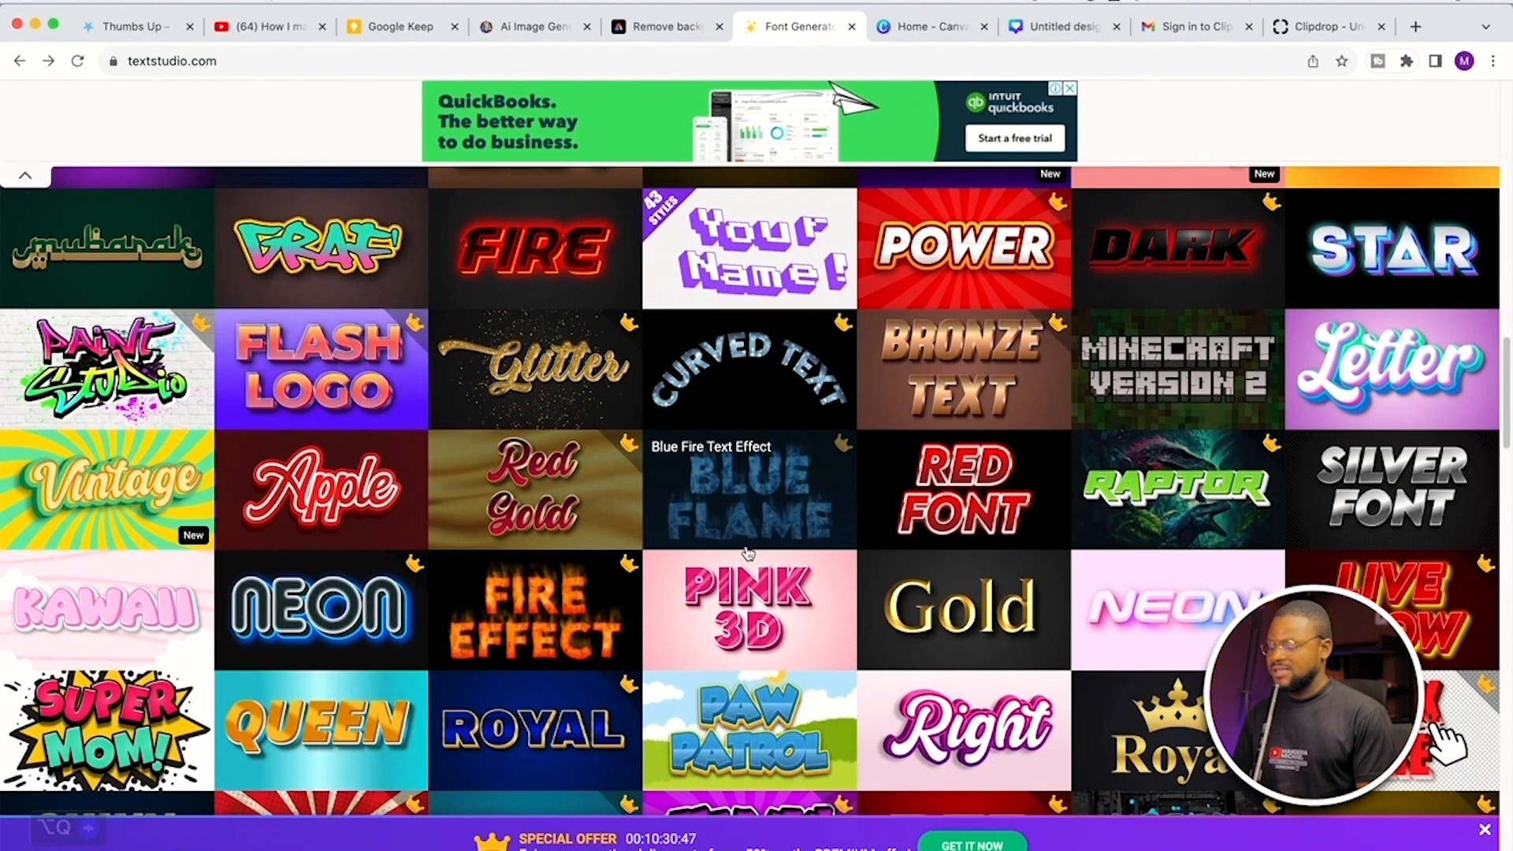
scroll(747, 552, up, 2)
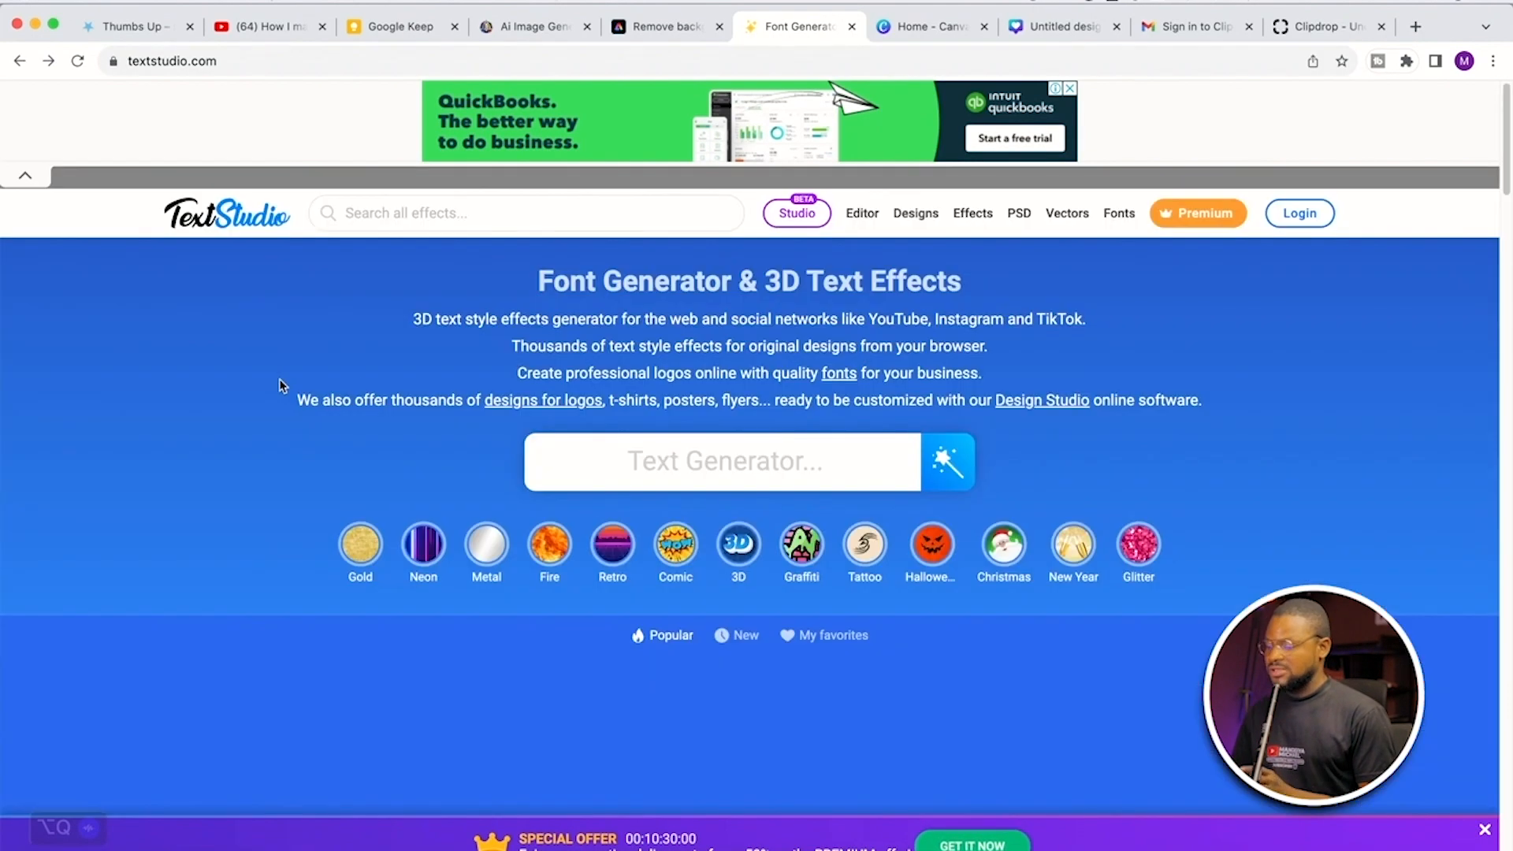
scroll(329, 434, down, 2)
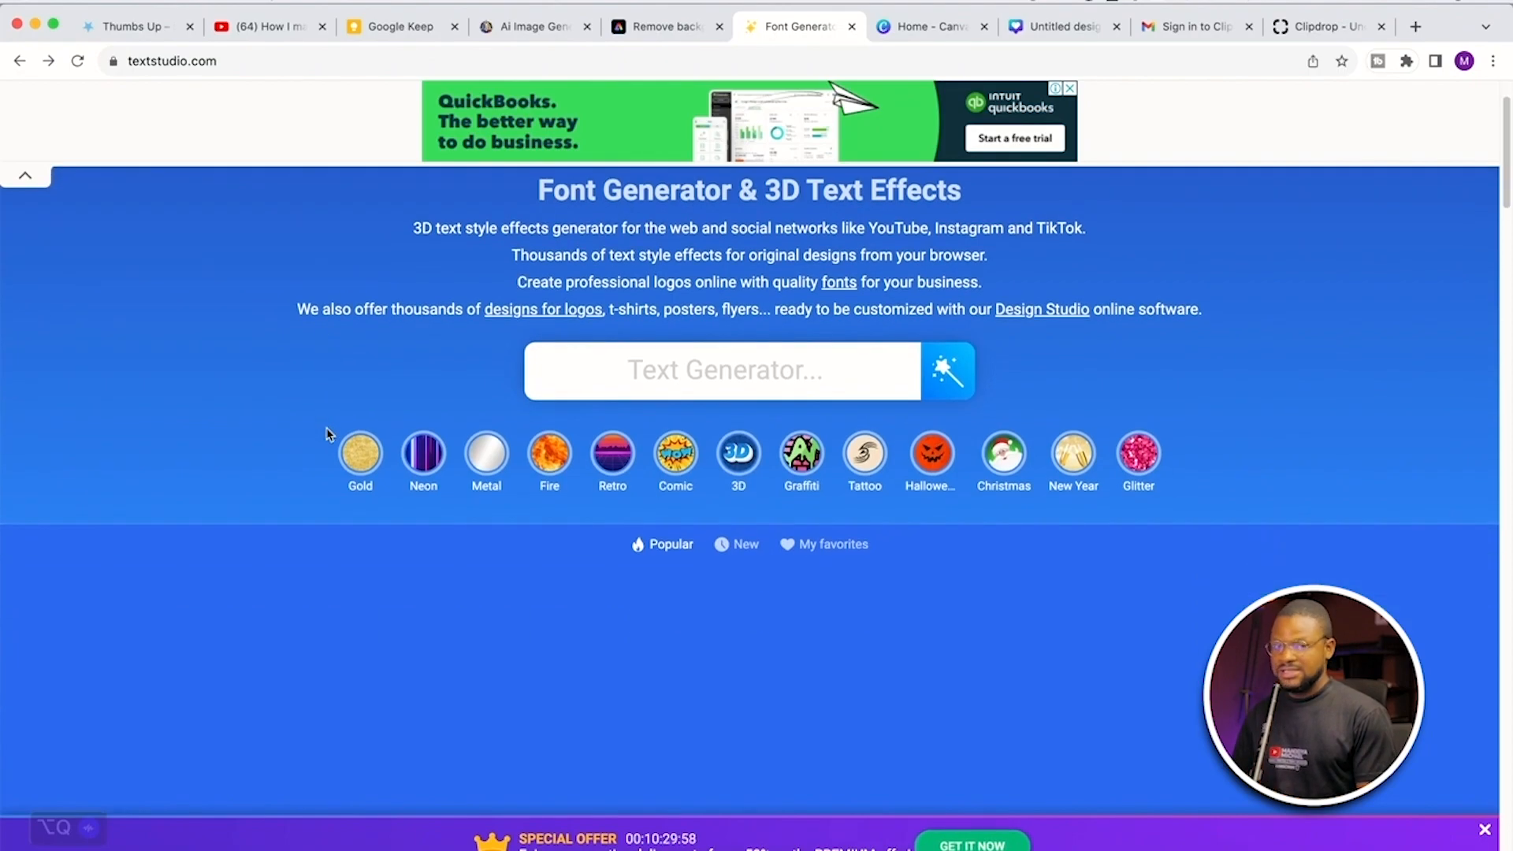
scroll(330, 434, up, 2)
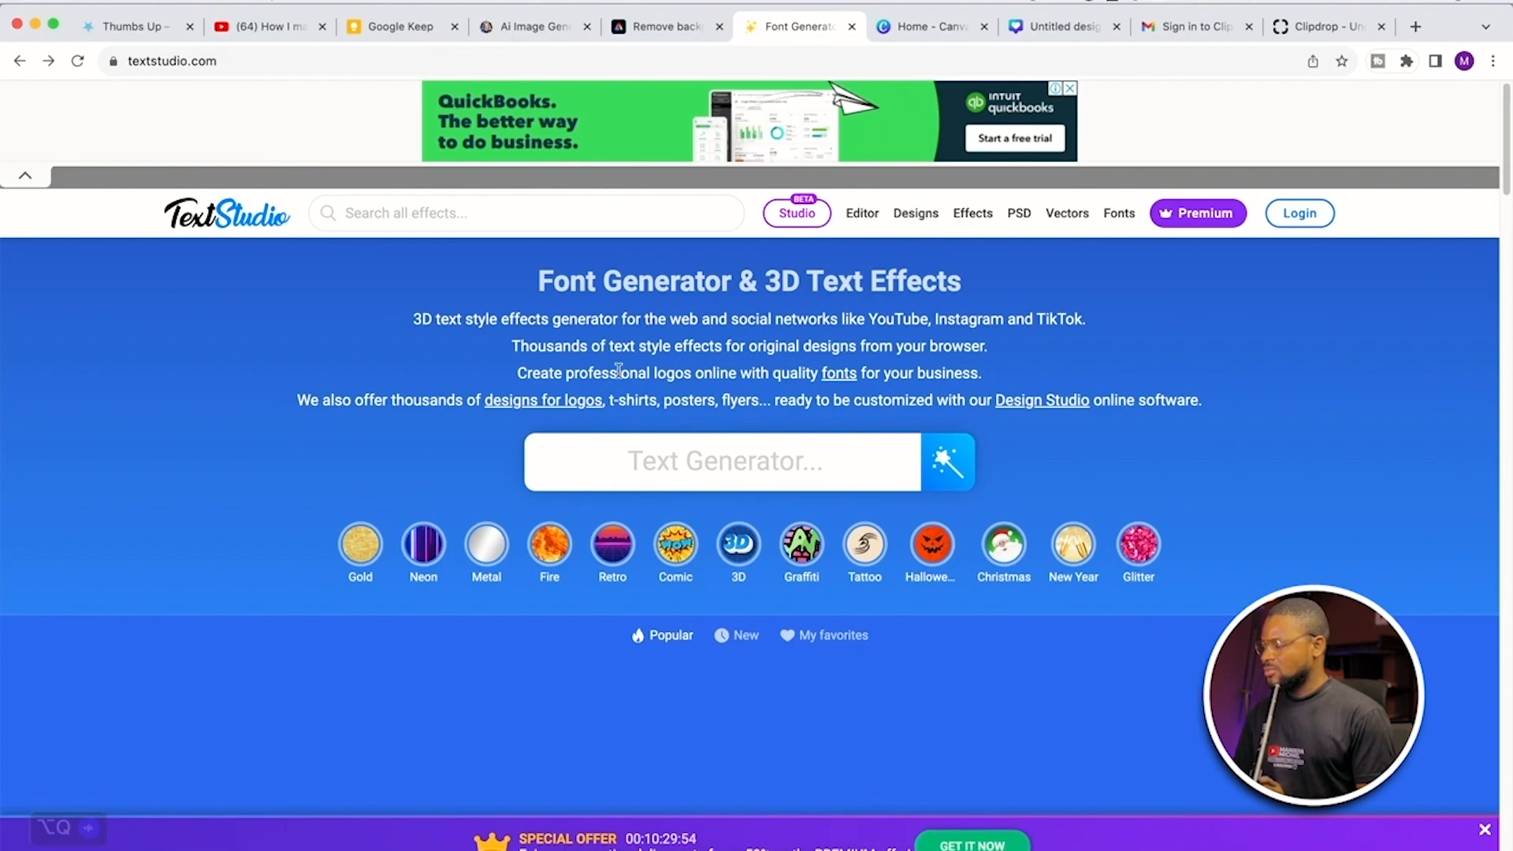
scroll(838, 499, down, 10)
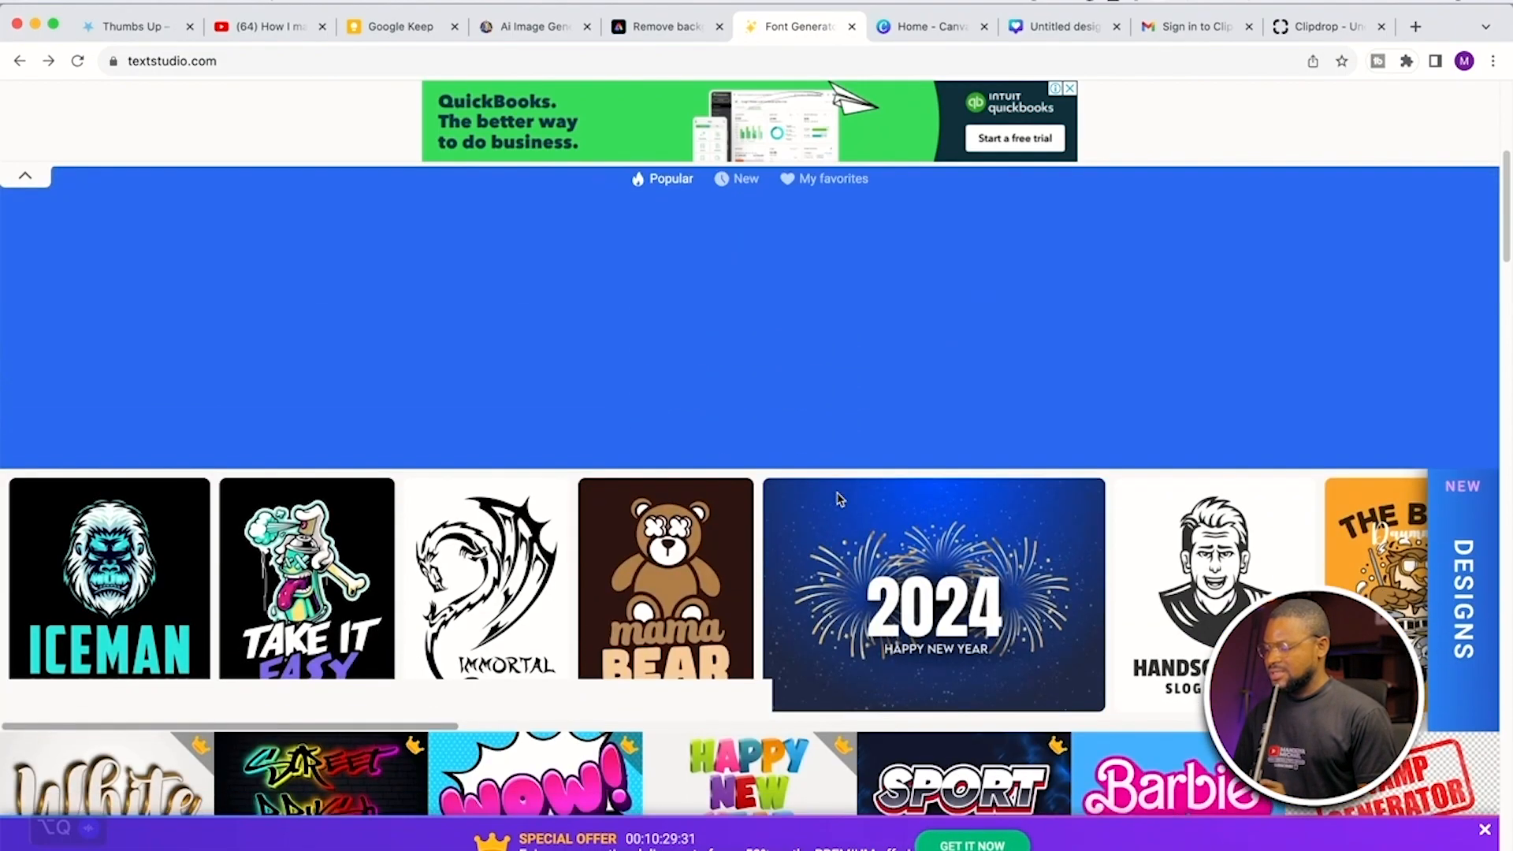
scroll(837, 500, down, 4)
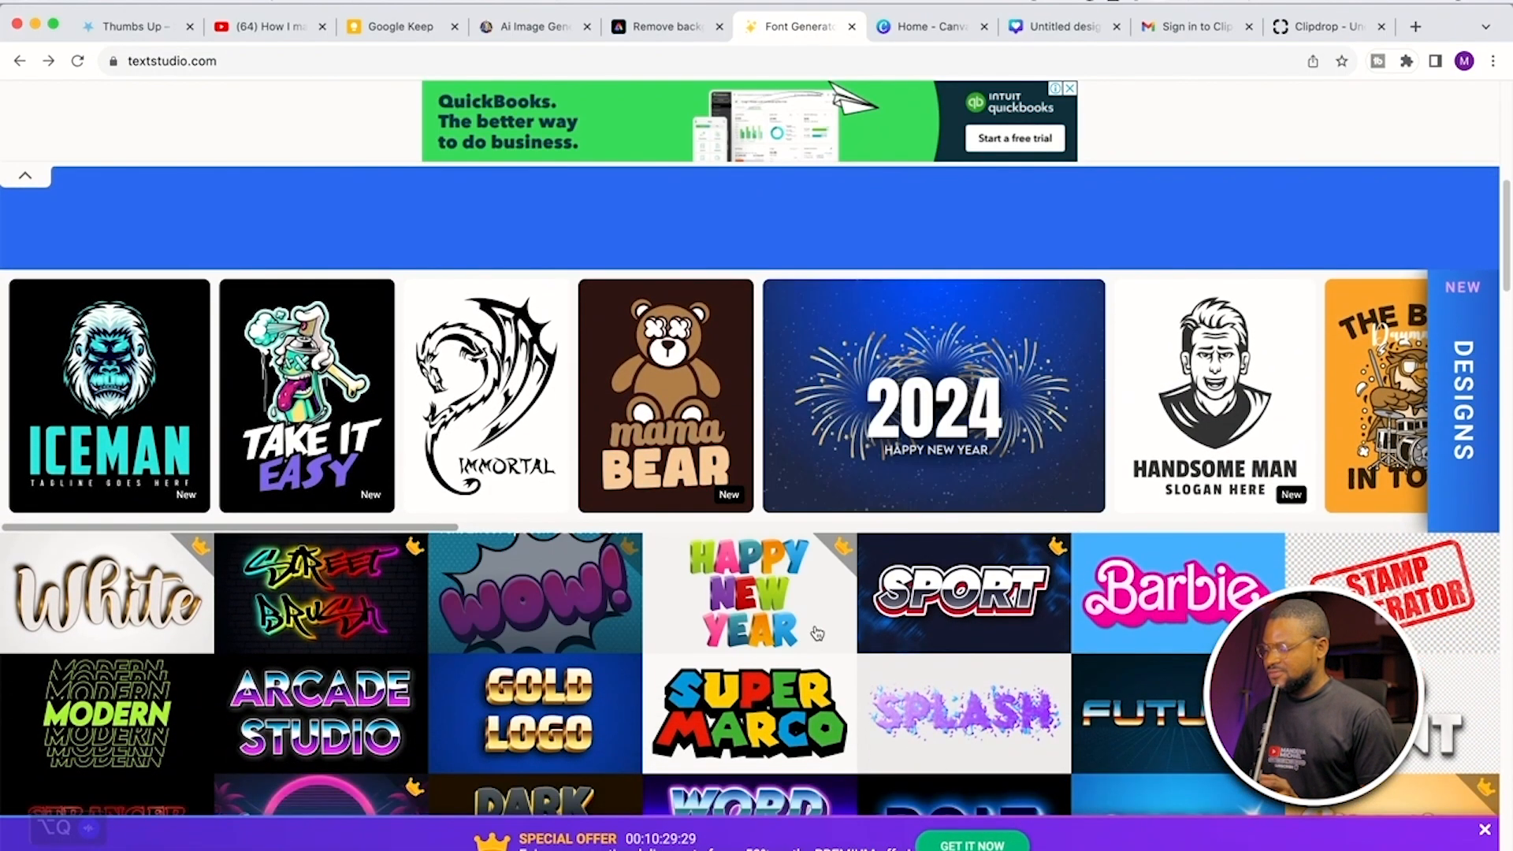
scroll(817, 633, down, 7)
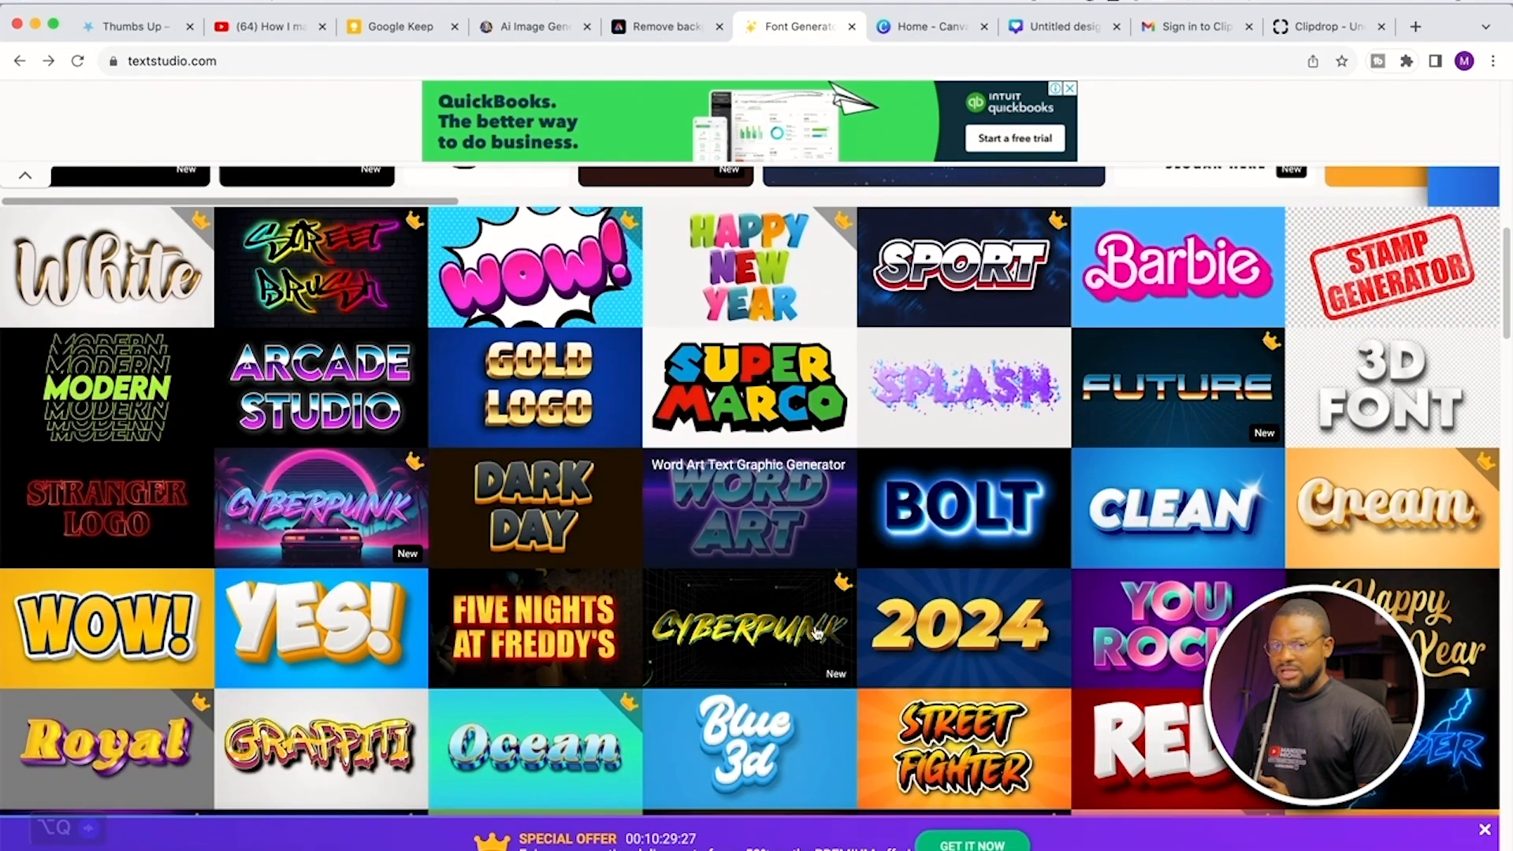
scroll(818, 633, down, 10)
scroll(851, 527, up, 4)
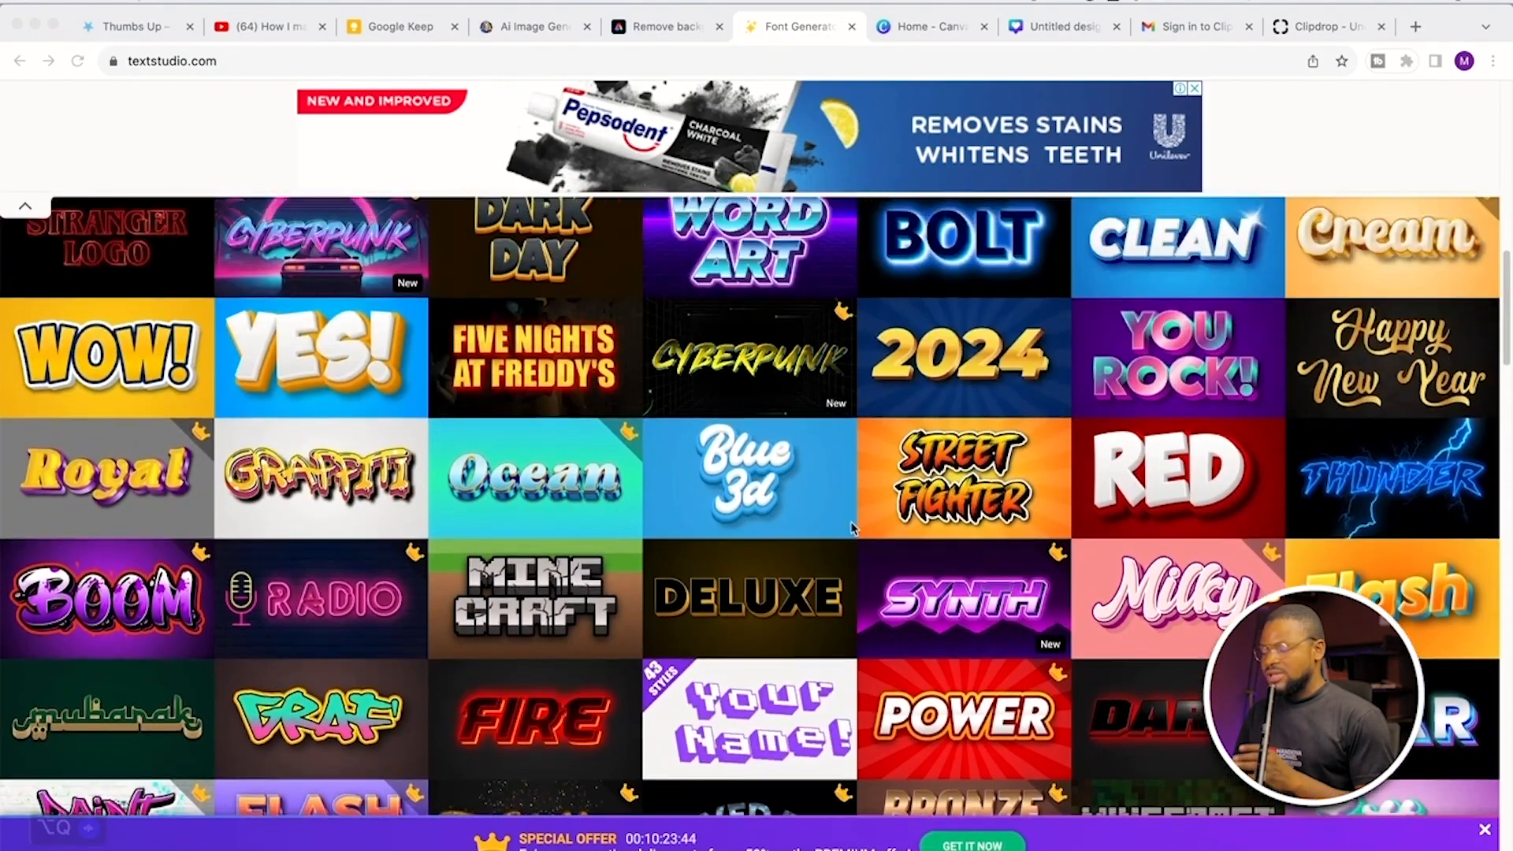
Step: Open the 3D Font text effect from the gallery and give it the transparent preset background
scroll(850, 522, up, 1)
scroll(850, 521, up, 1)
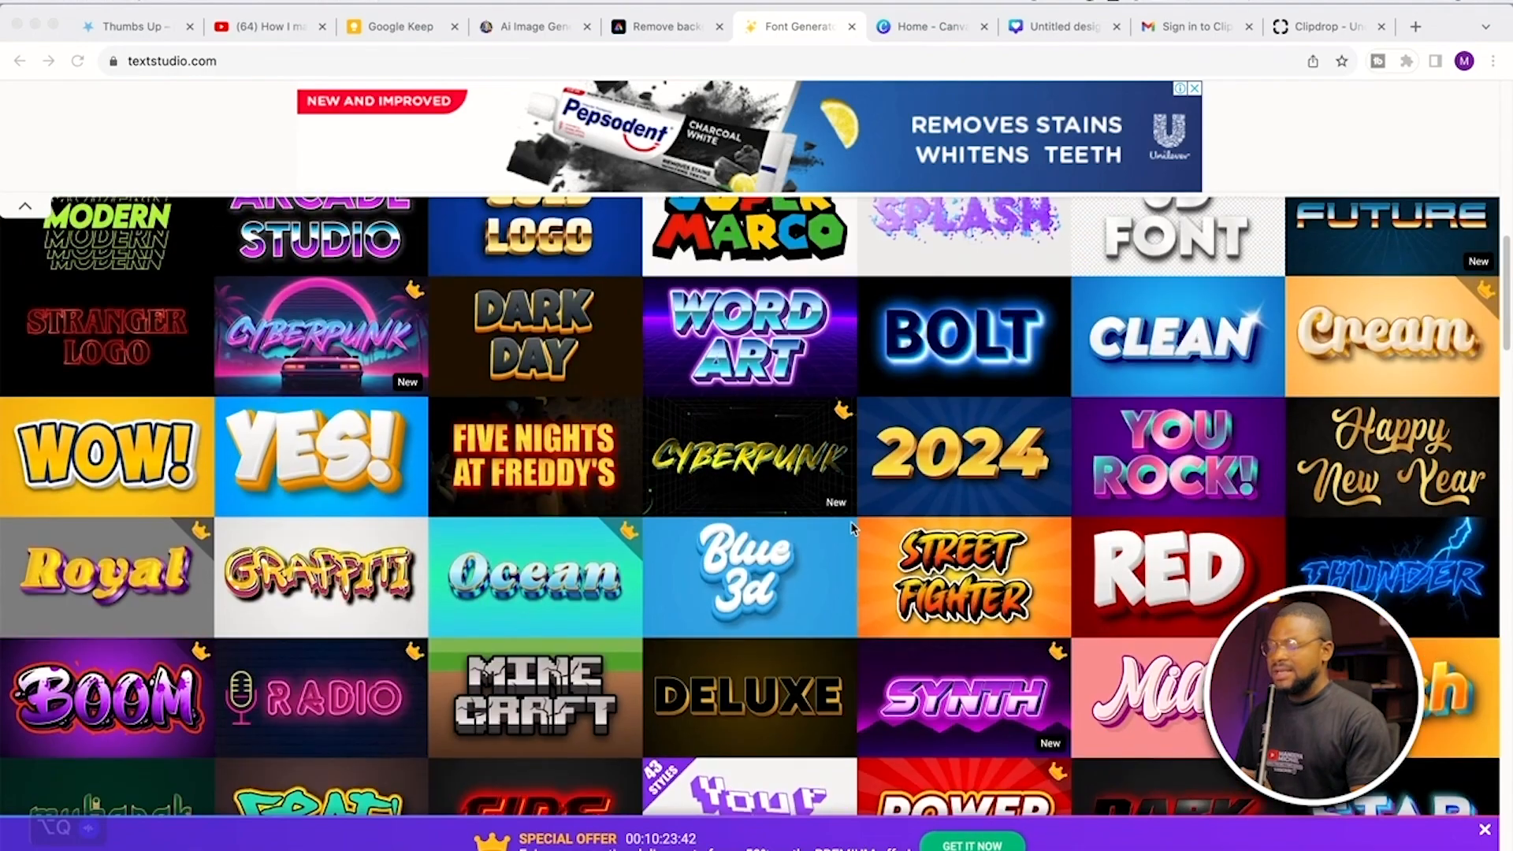
scroll(979, 526, up, 2)
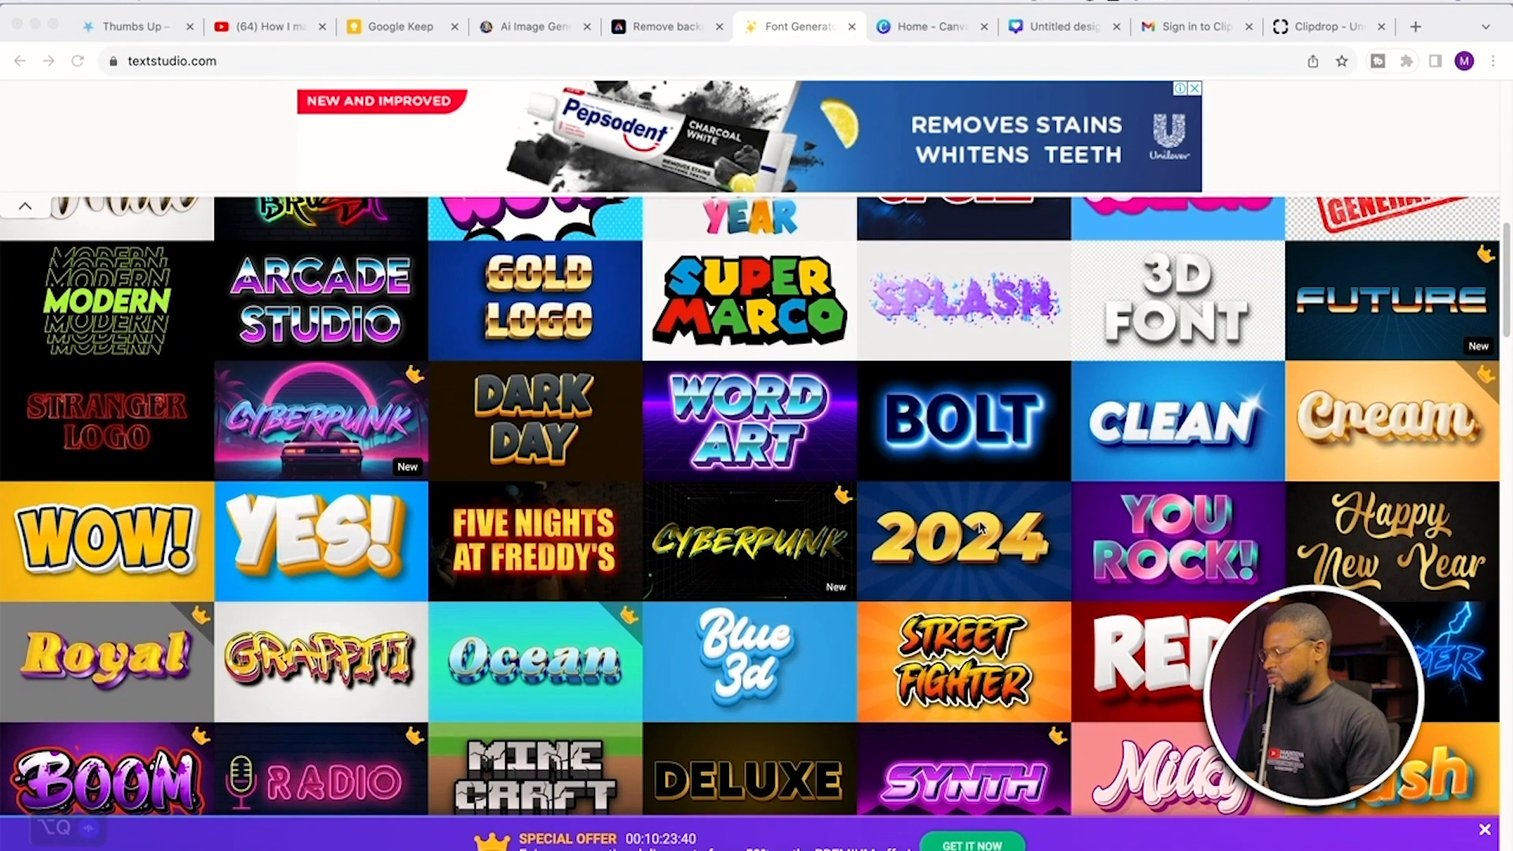
scroll(980, 526, up, 4)
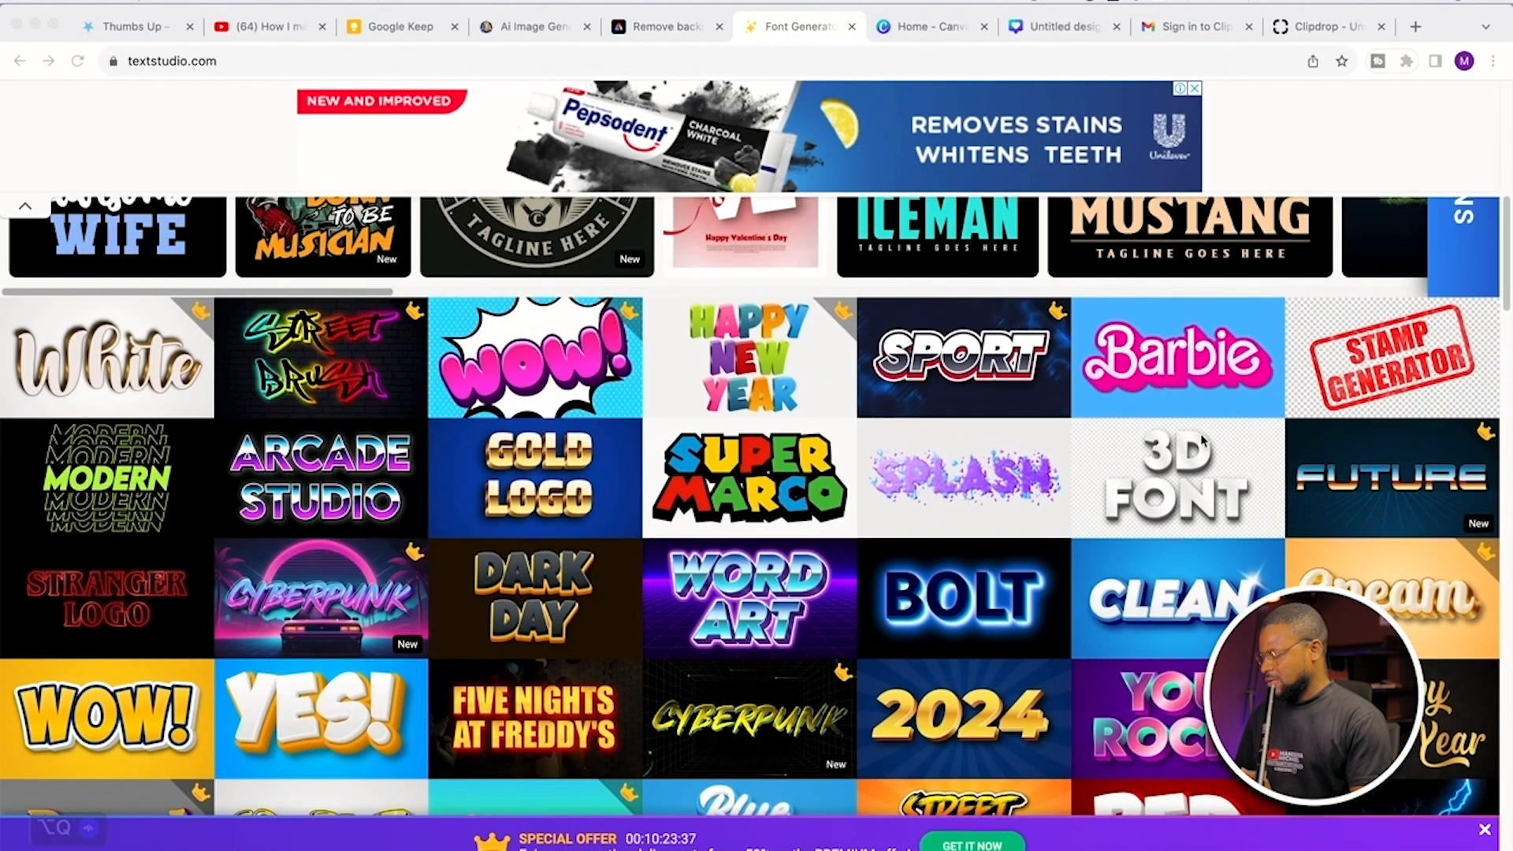
click(1183, 478)
click(1163, 480)
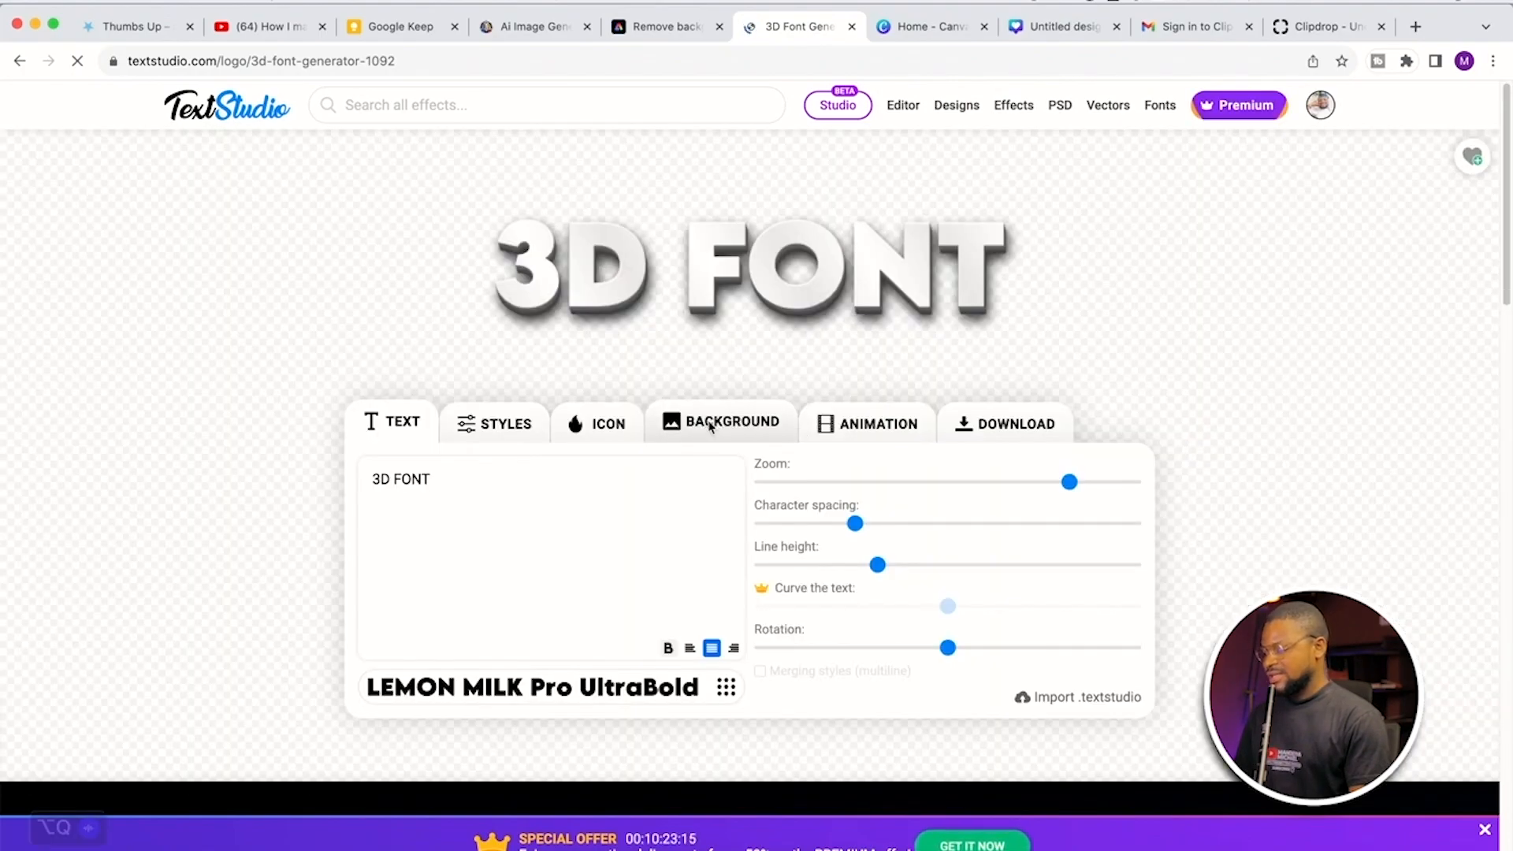
click(711, 426)
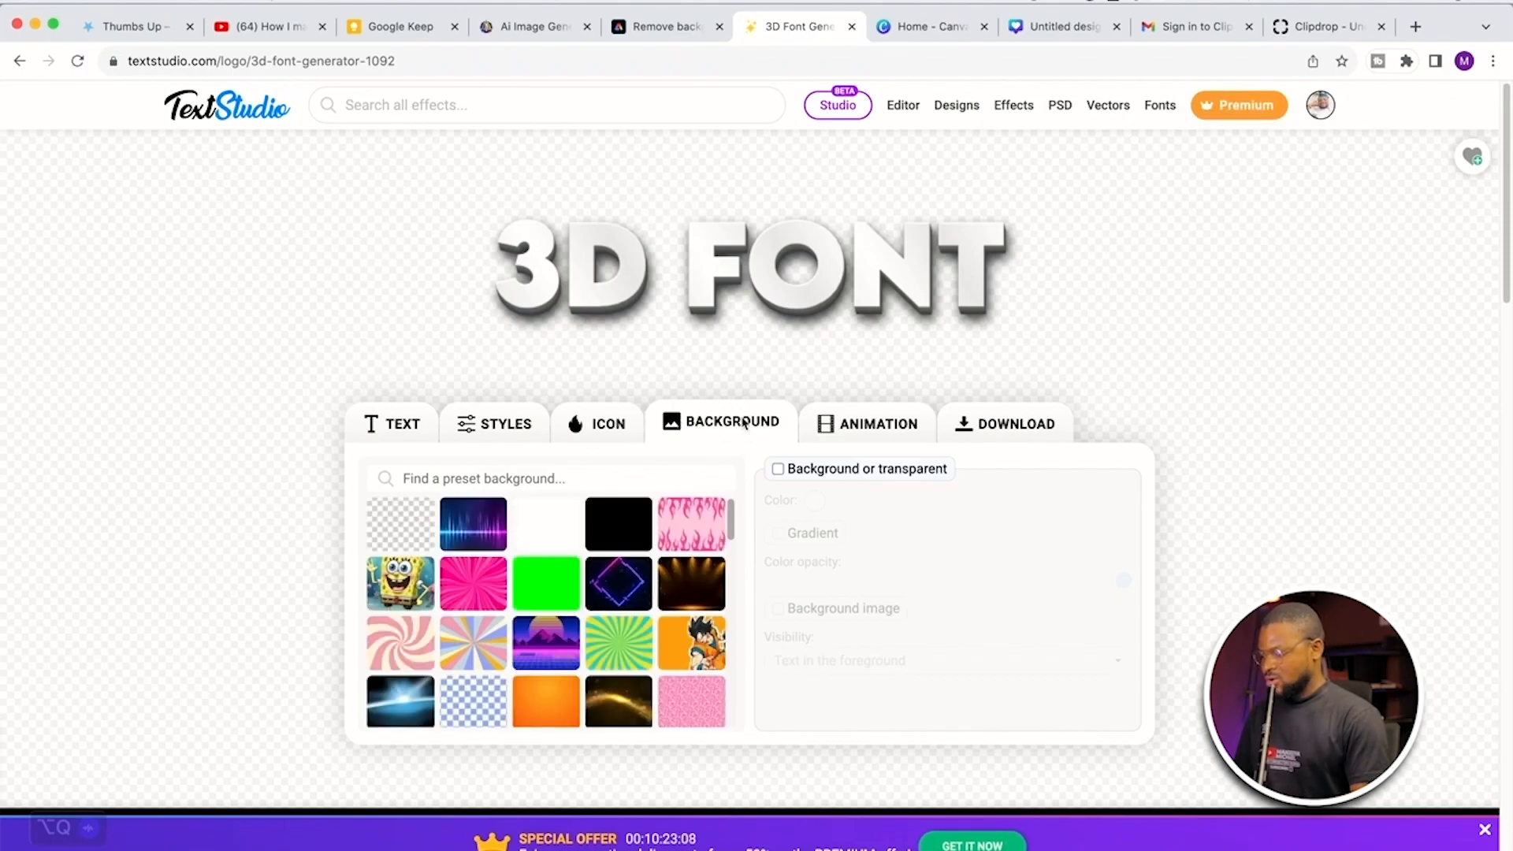
click(405, 522)
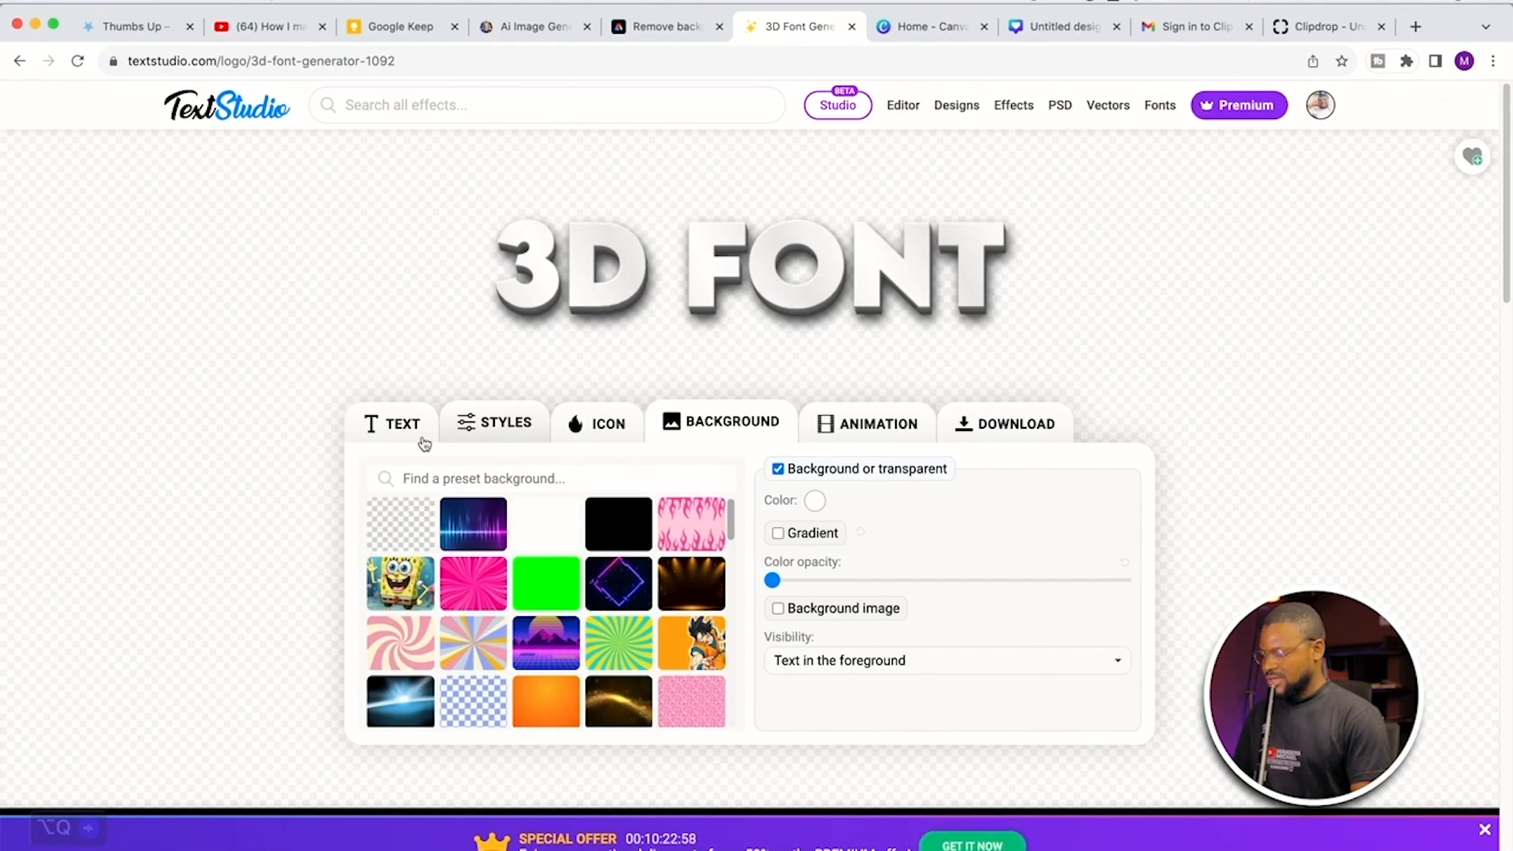
Step: Replace the sample text with "100 %" on the first line and "FREE" on the second
click(401, 429)
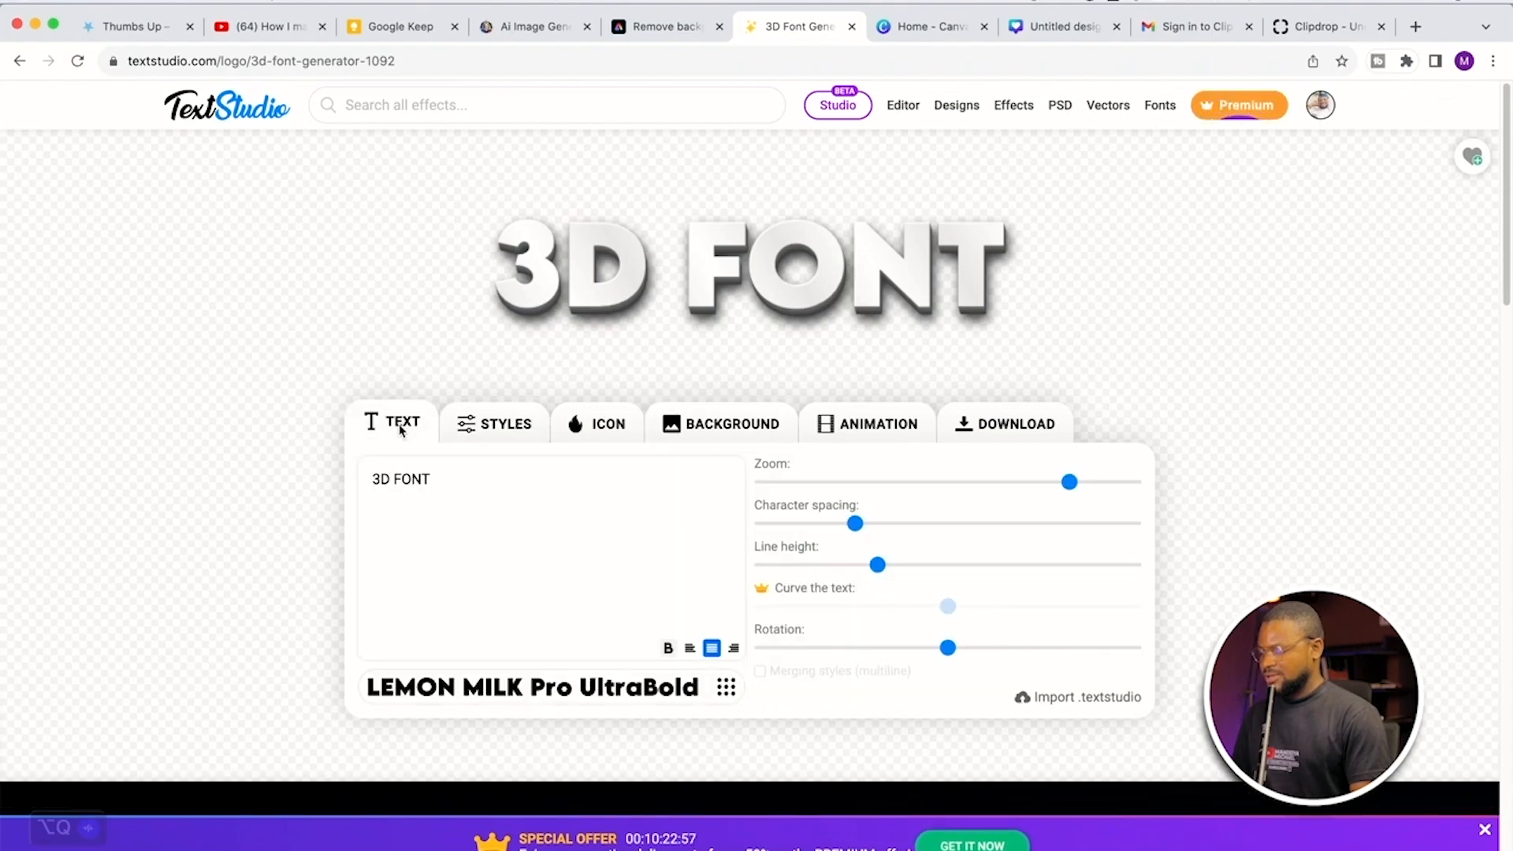
click(432, 490)
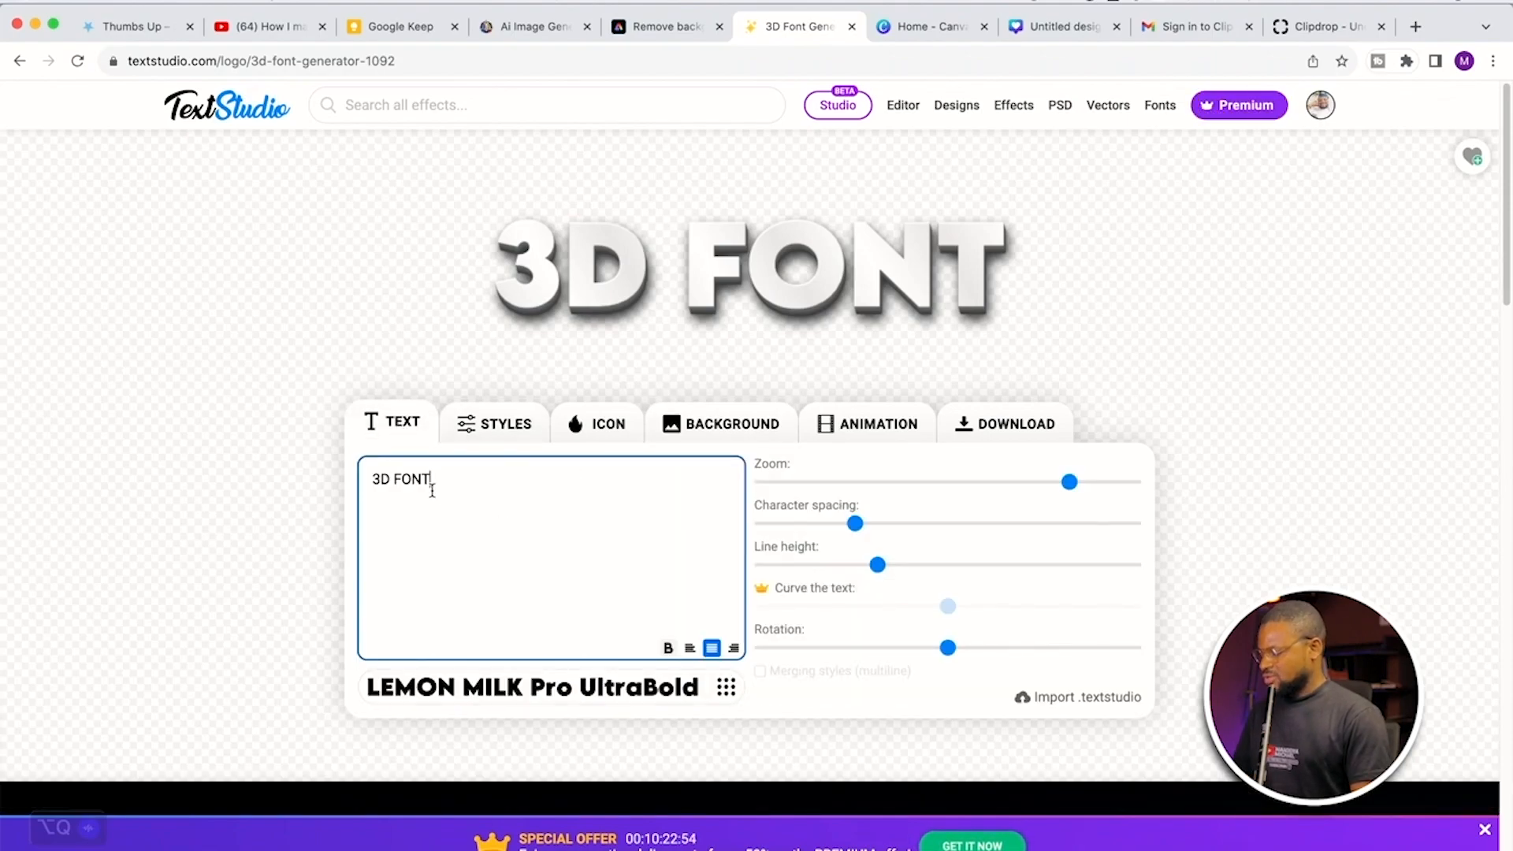
key(BackSpace)
key(BackSpace)
key(BackSpace)
key(BackSpace)
key(BackSpace)
key(BackSpace)
key(BackSpace)
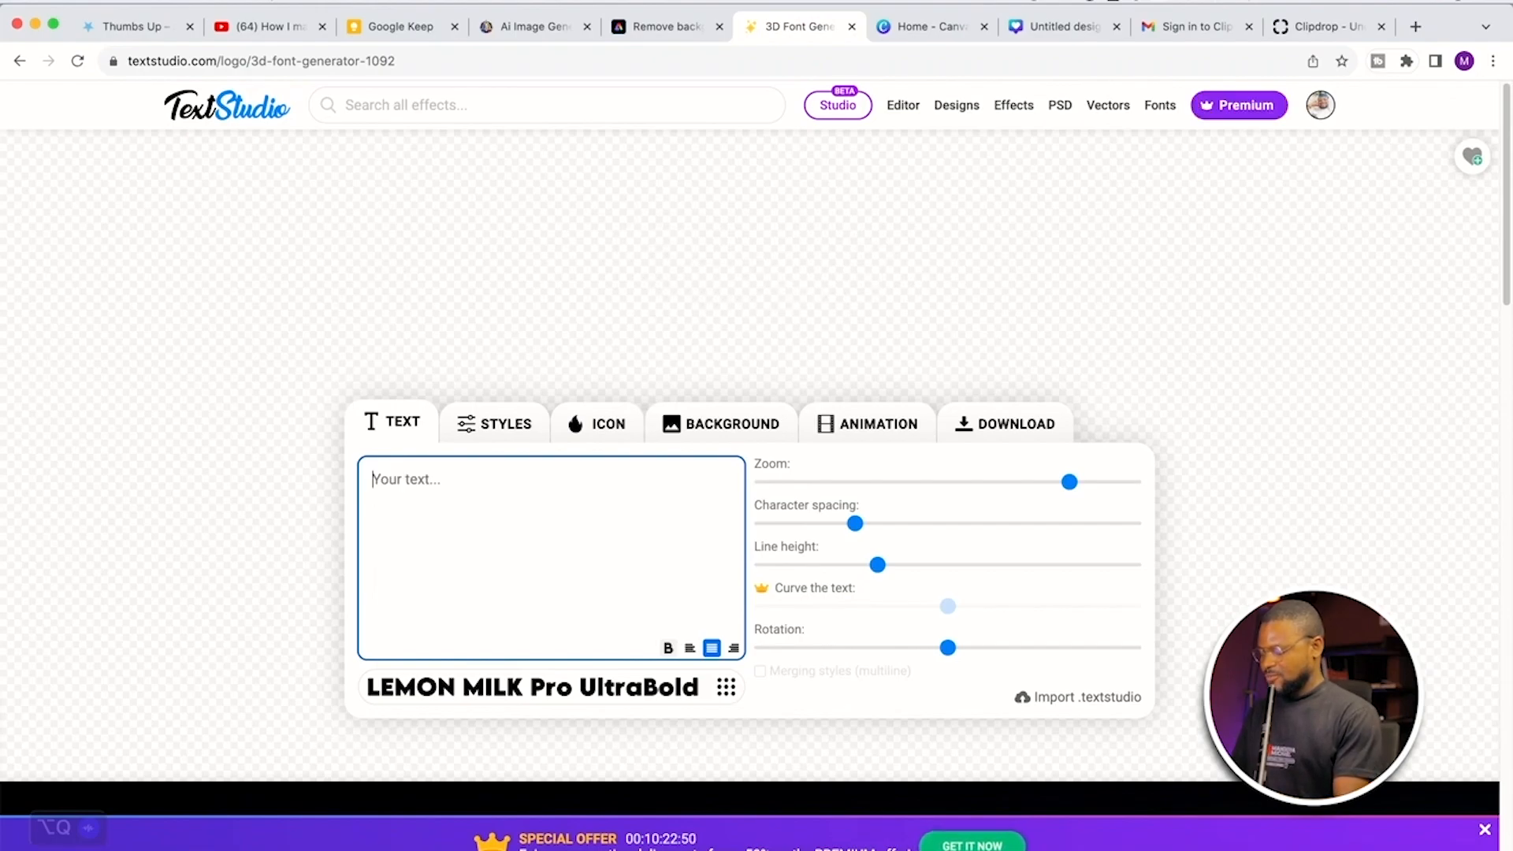
text(100)
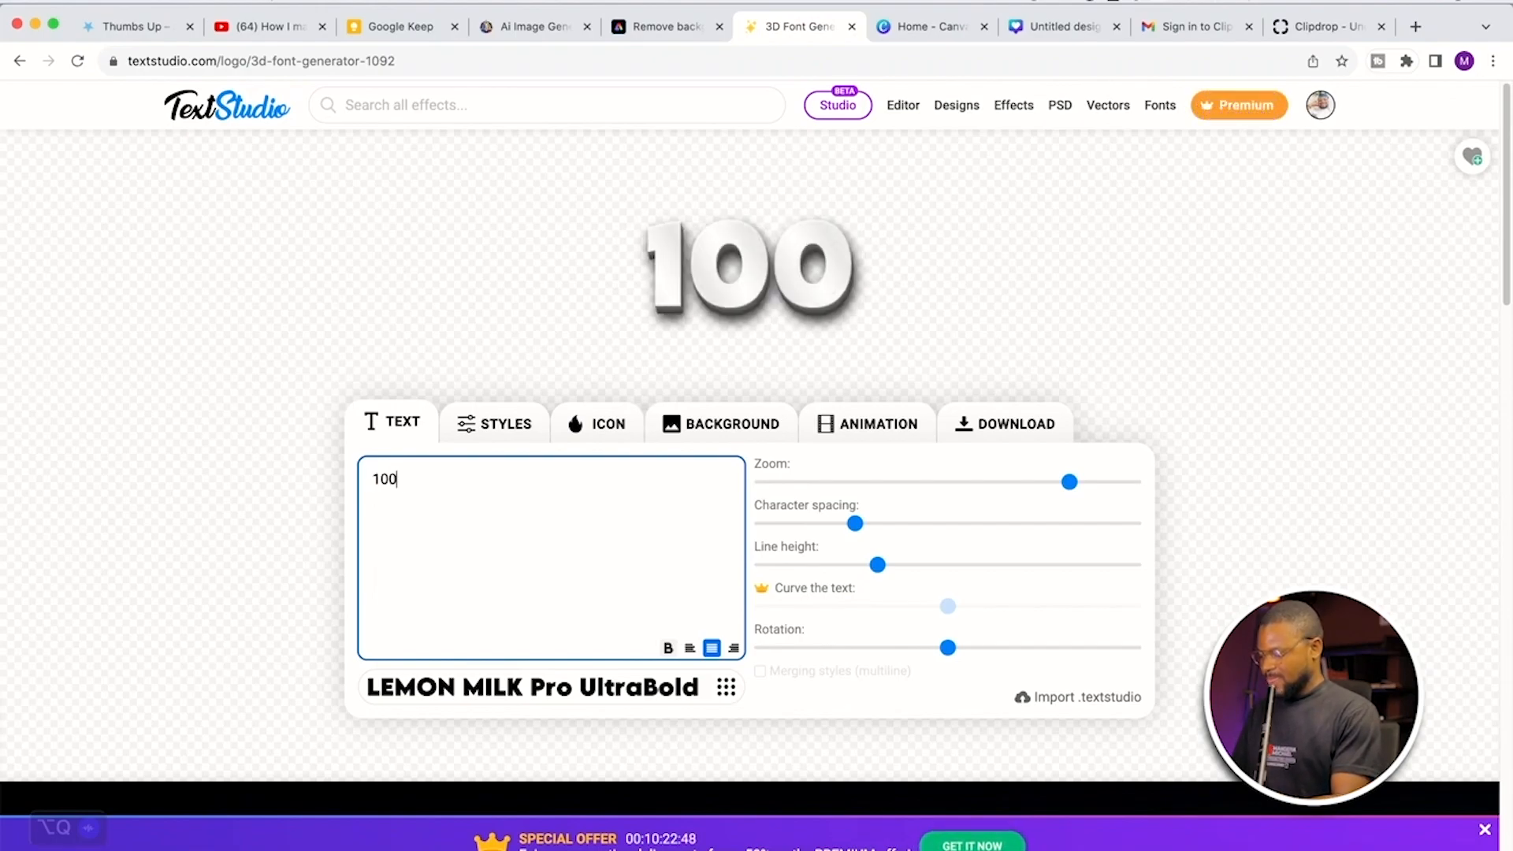
text( %)
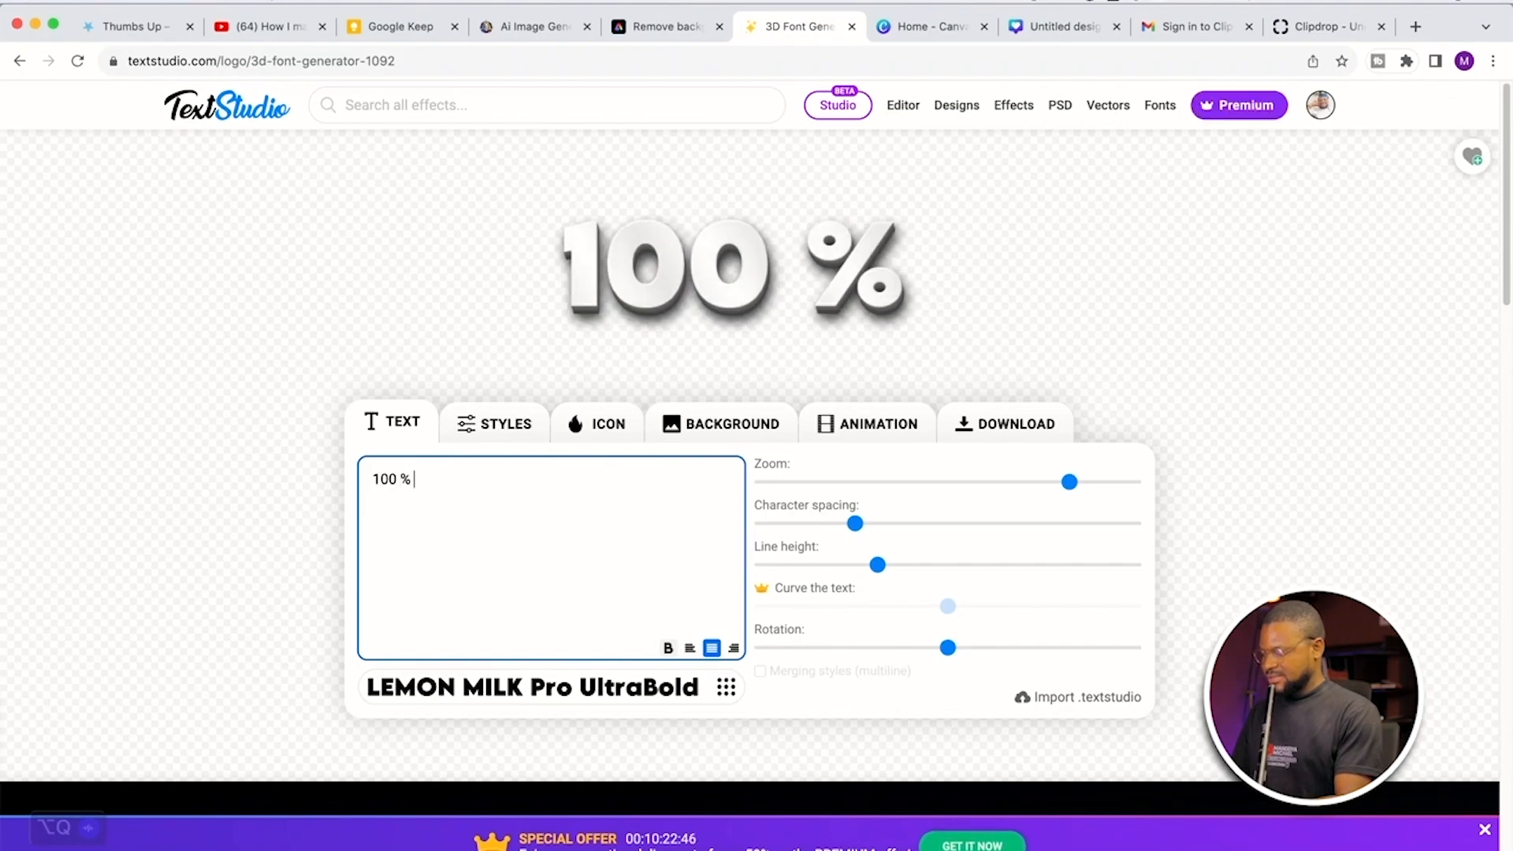
text( FR)
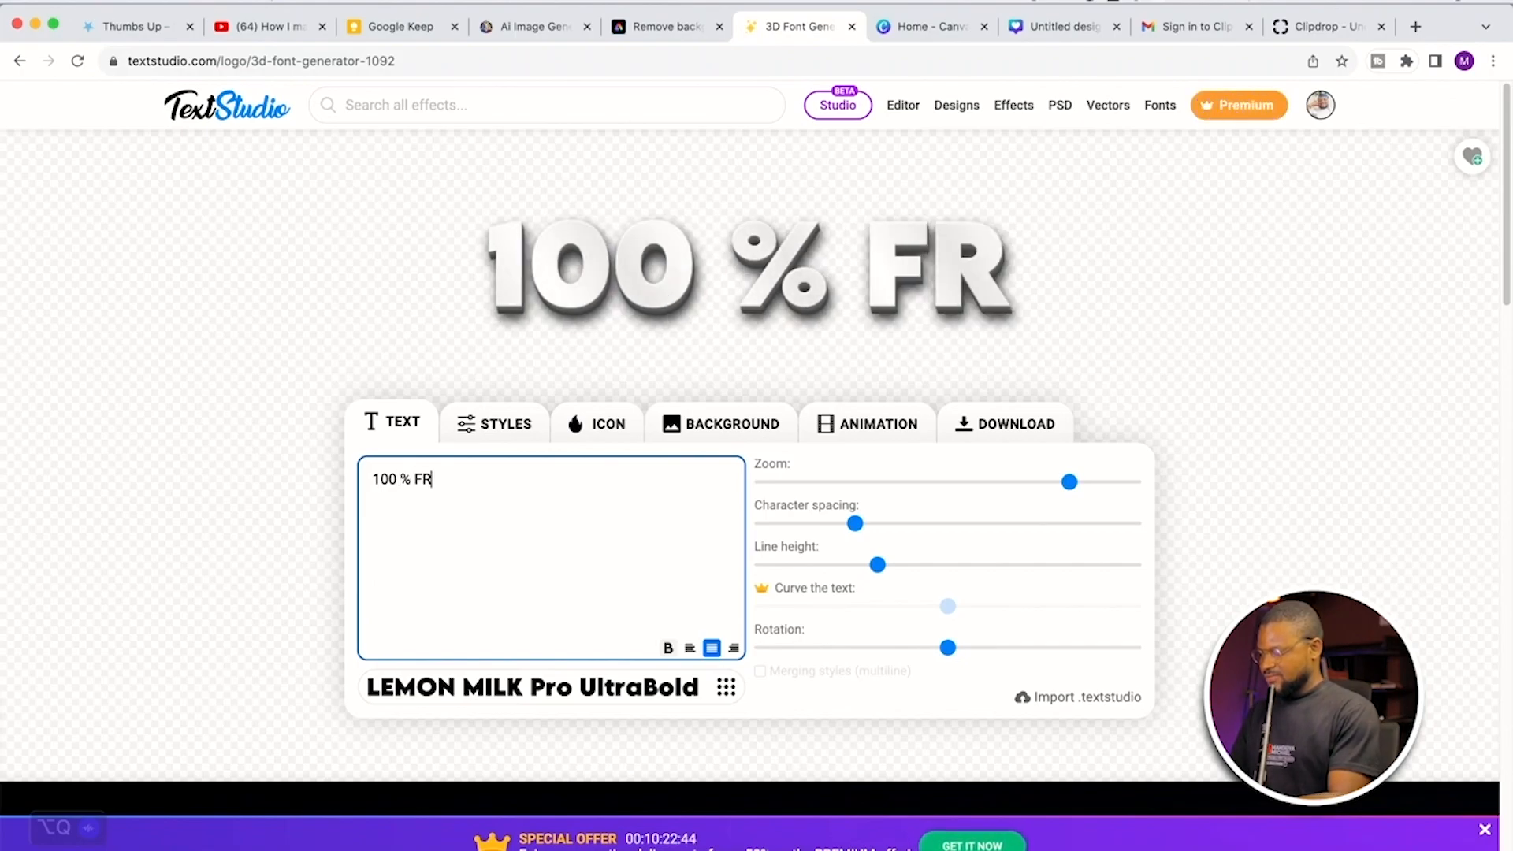
text(EE)
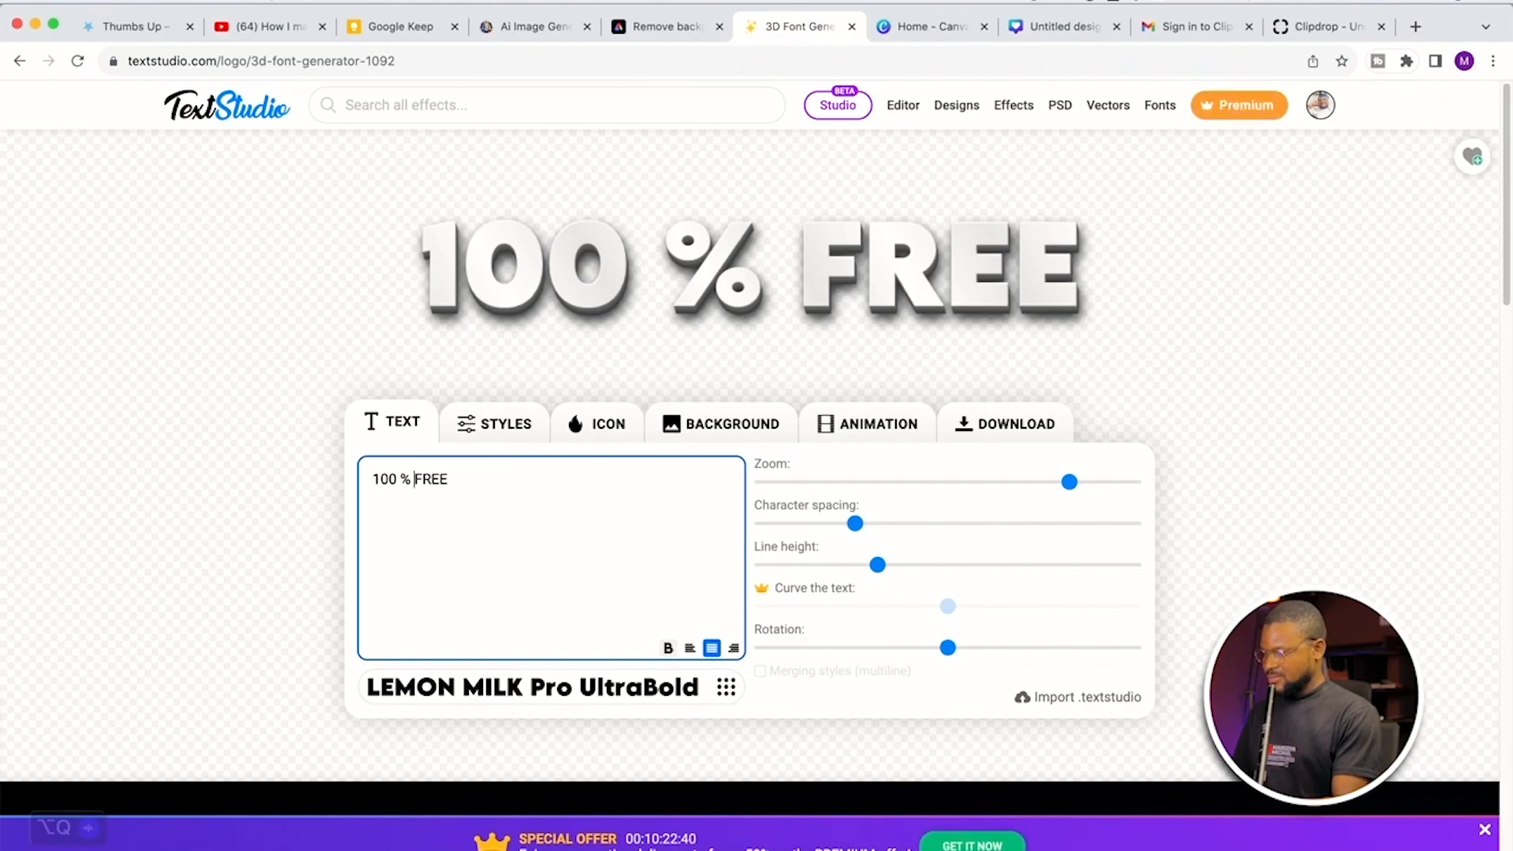
key(Return)
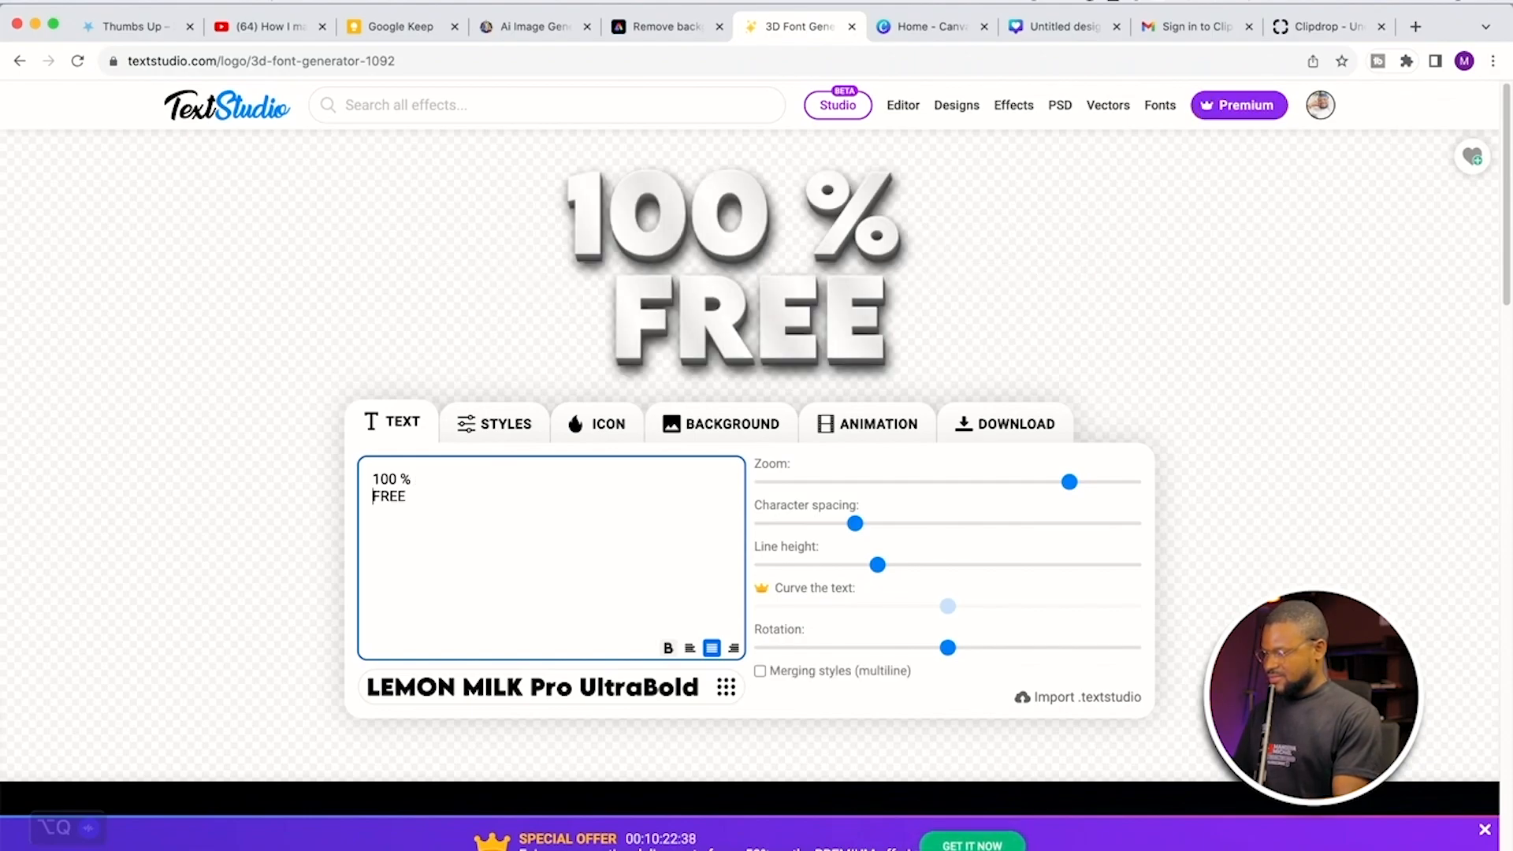
text(A)
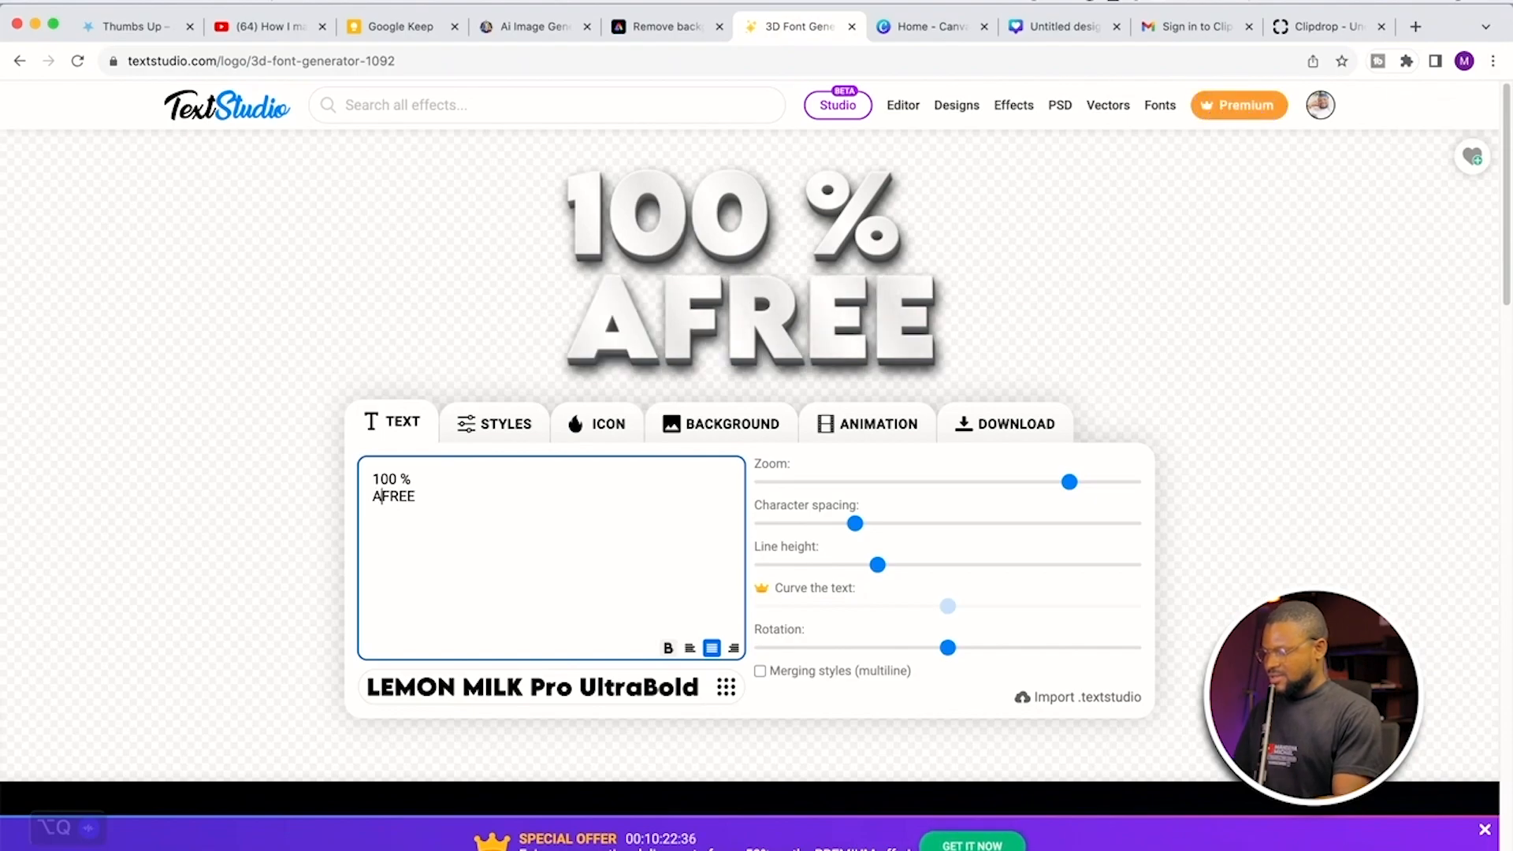
text(I)
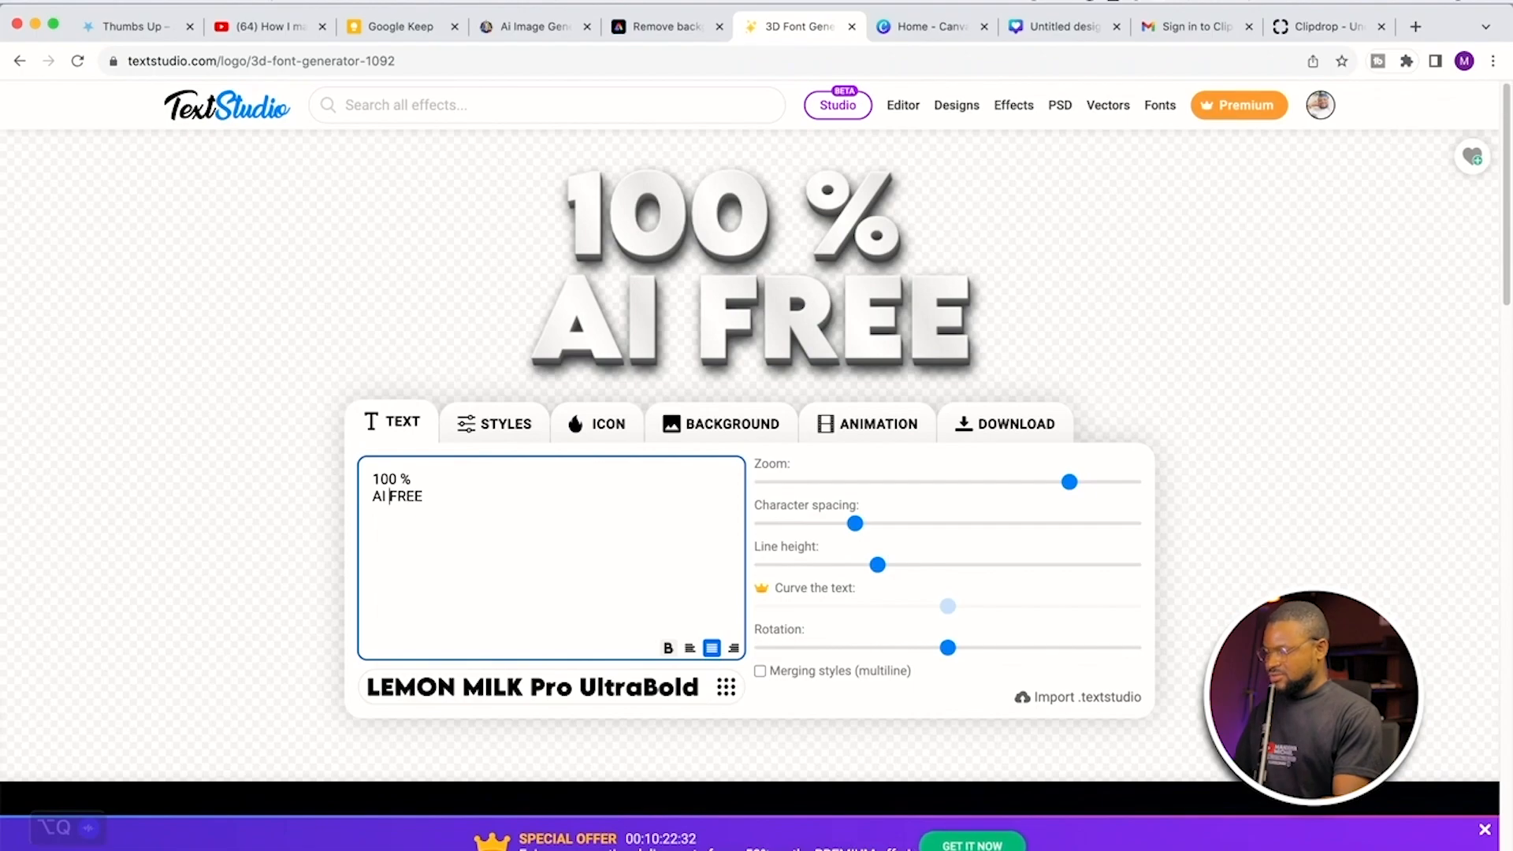
key(BackSpace)
key(BackSpace)
key(BackSpace)
Step: Add "AI" after "FREE" on the second line and "THUMBNAILS" as a third line
click(399, 497)
text(A)
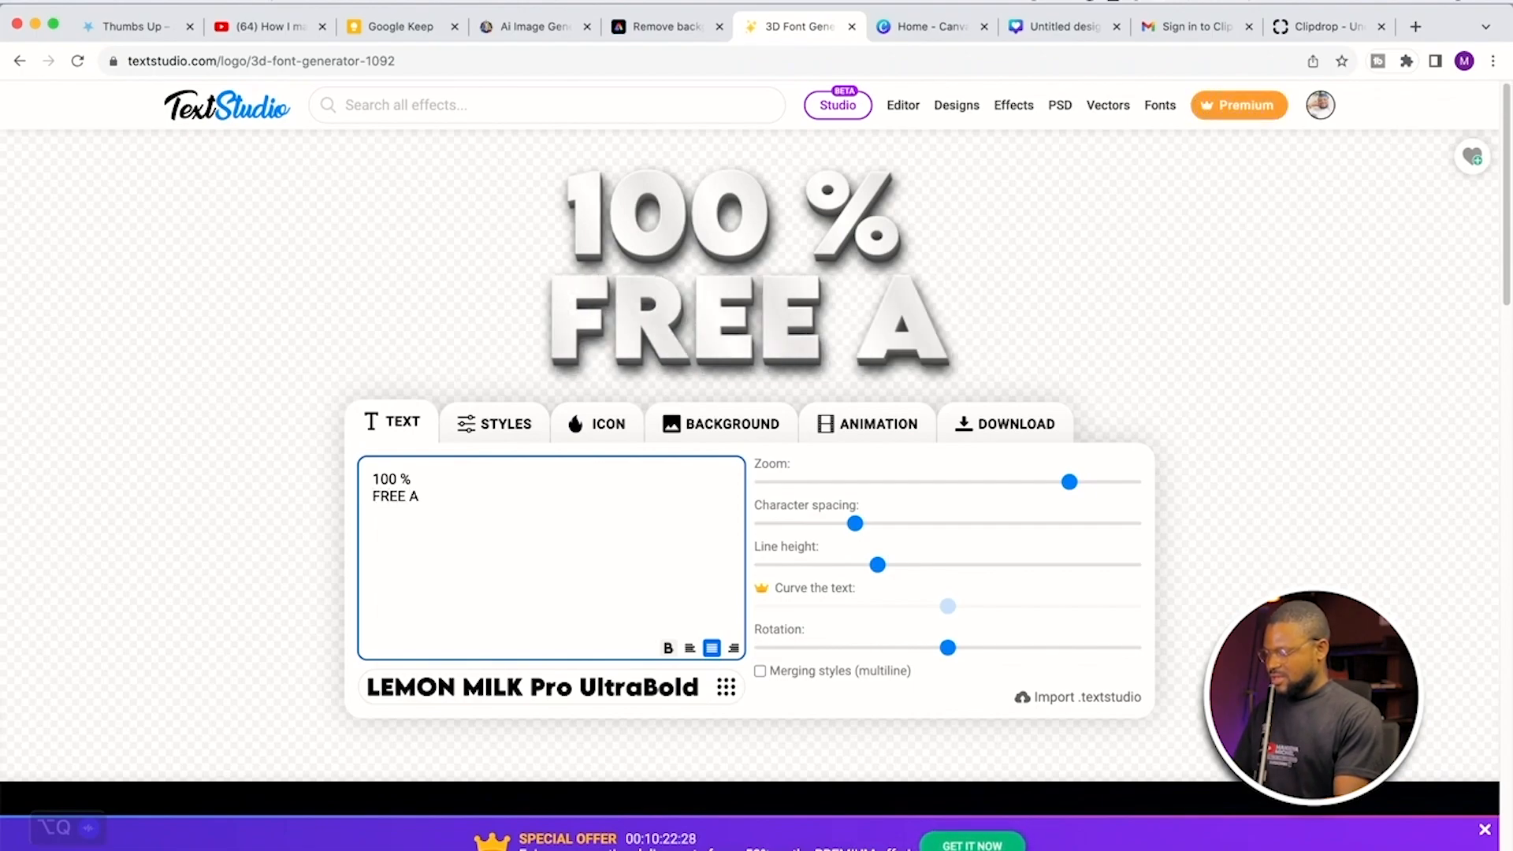
text(I)
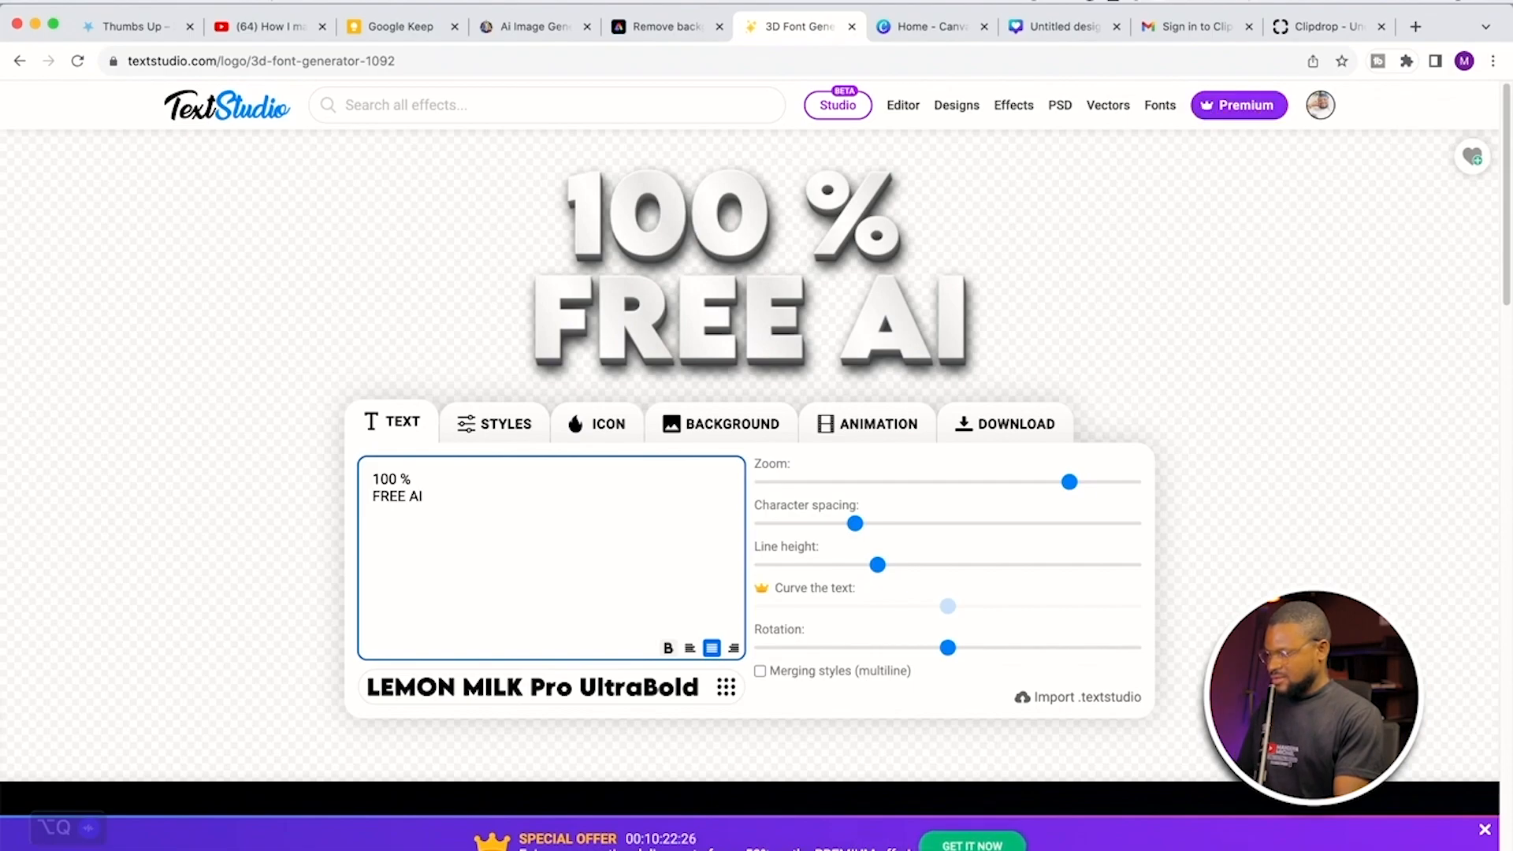
key(Return)
text(TH)
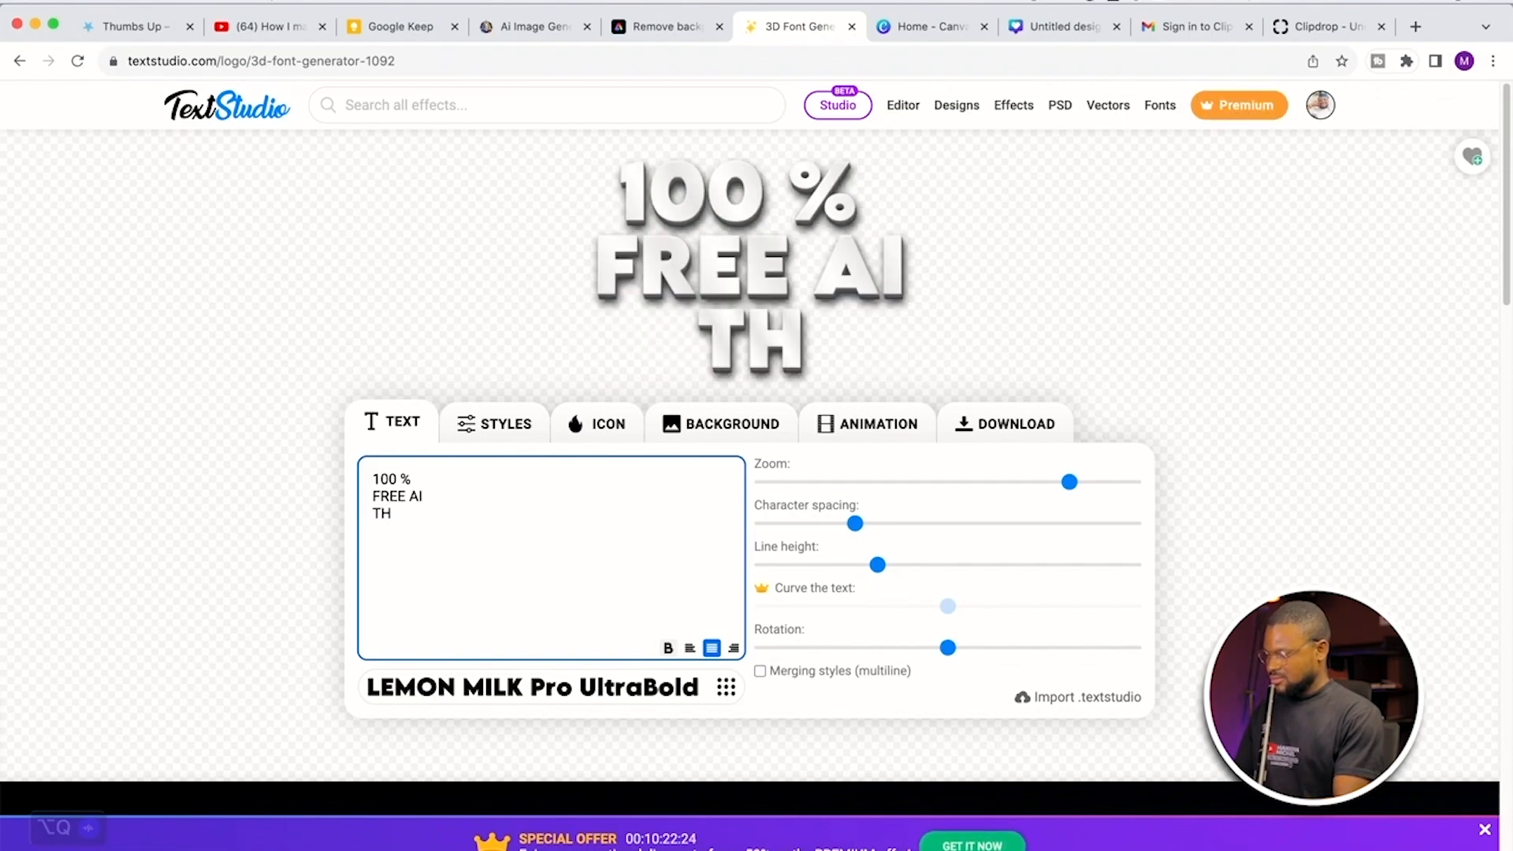
text(UMBNA)
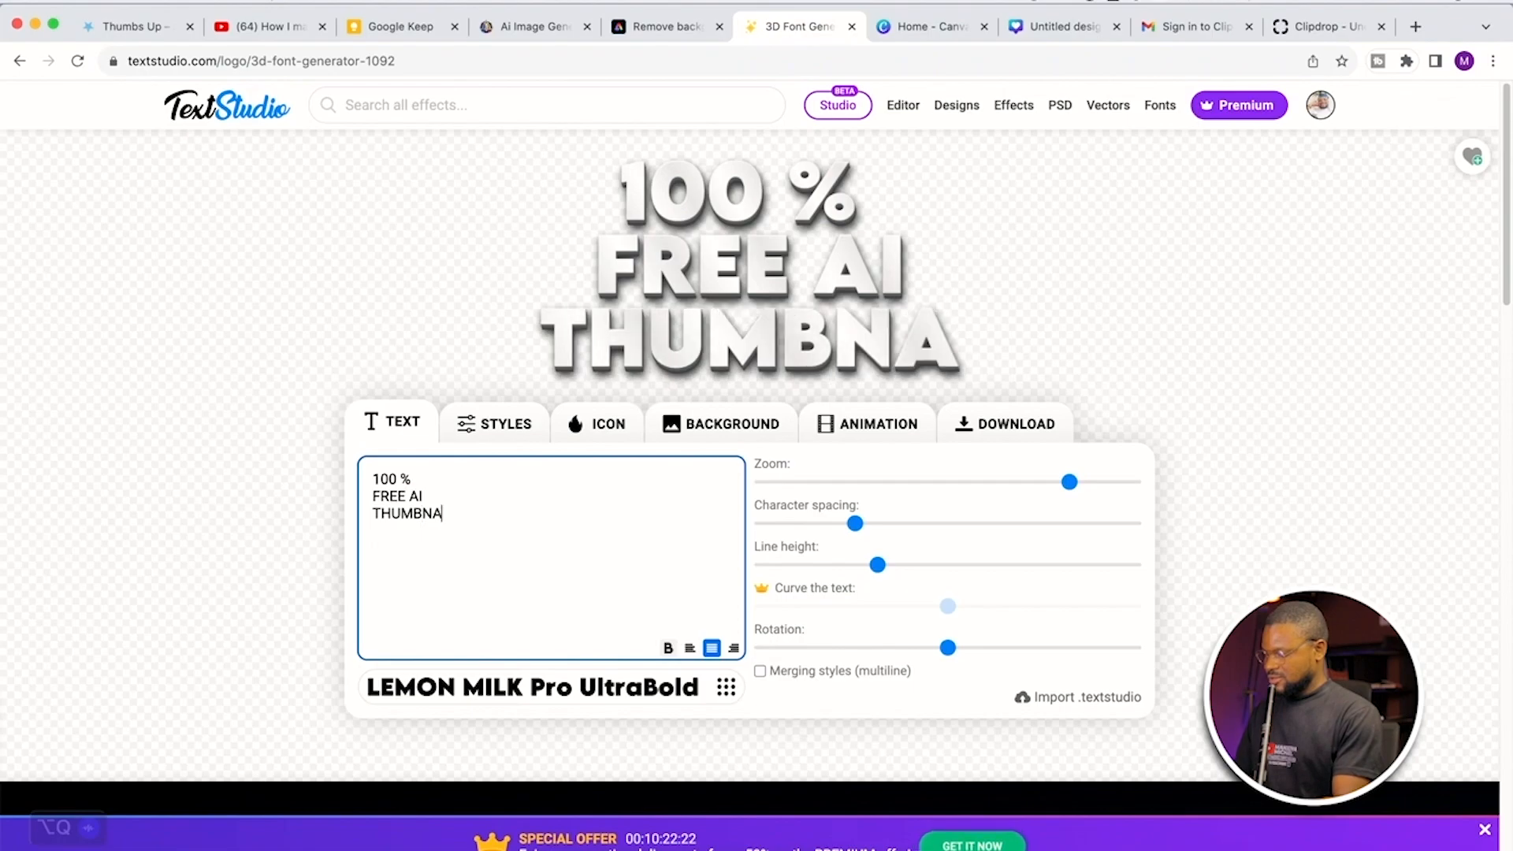
text(IL)
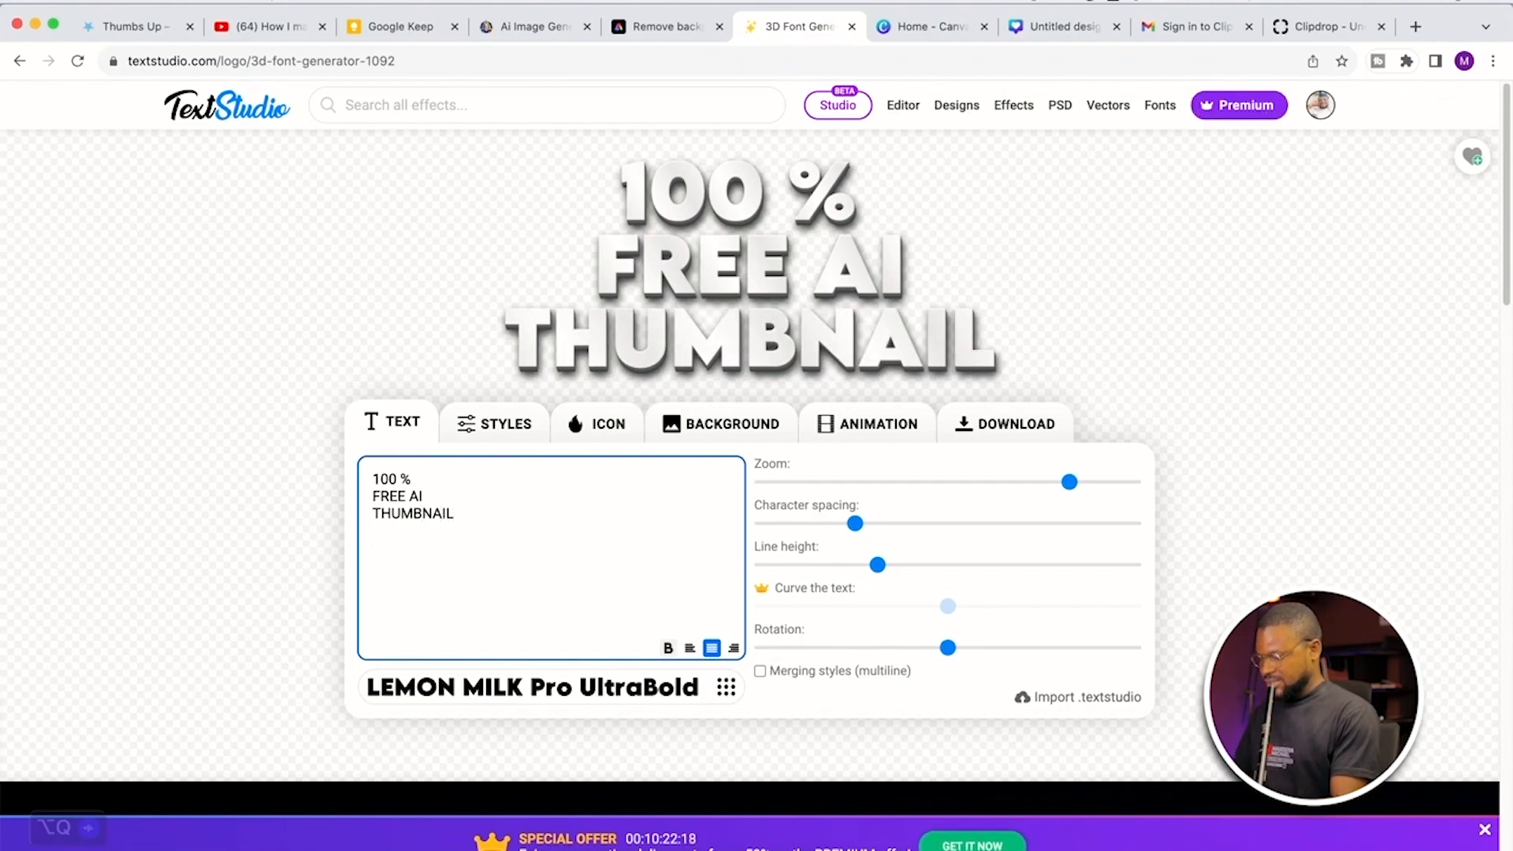
text(S)
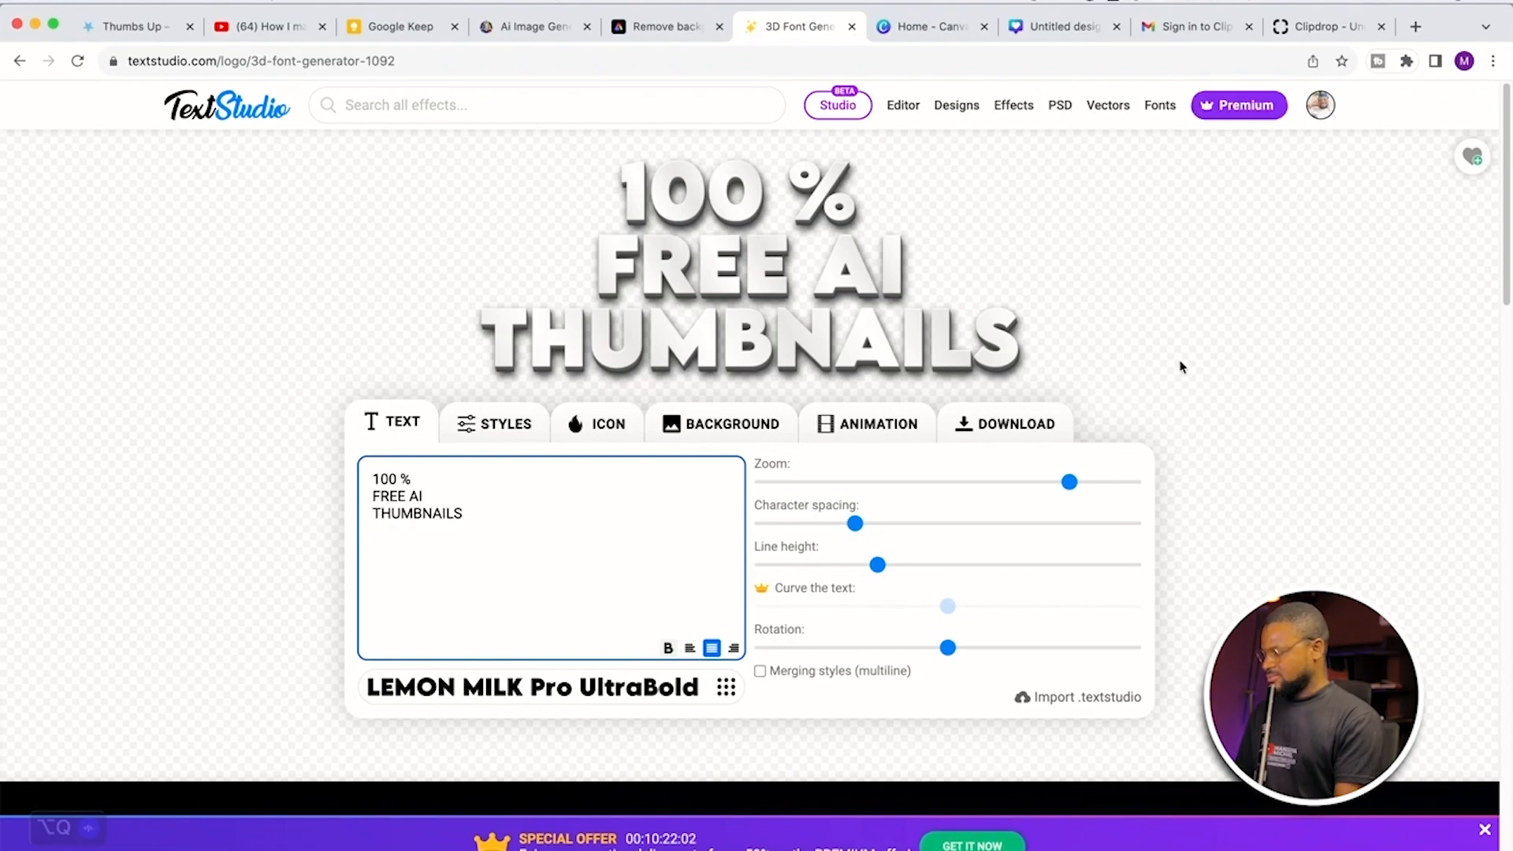
Step: Download the three-line title as a transparent PNG and close the download dialog
click(971, 425)
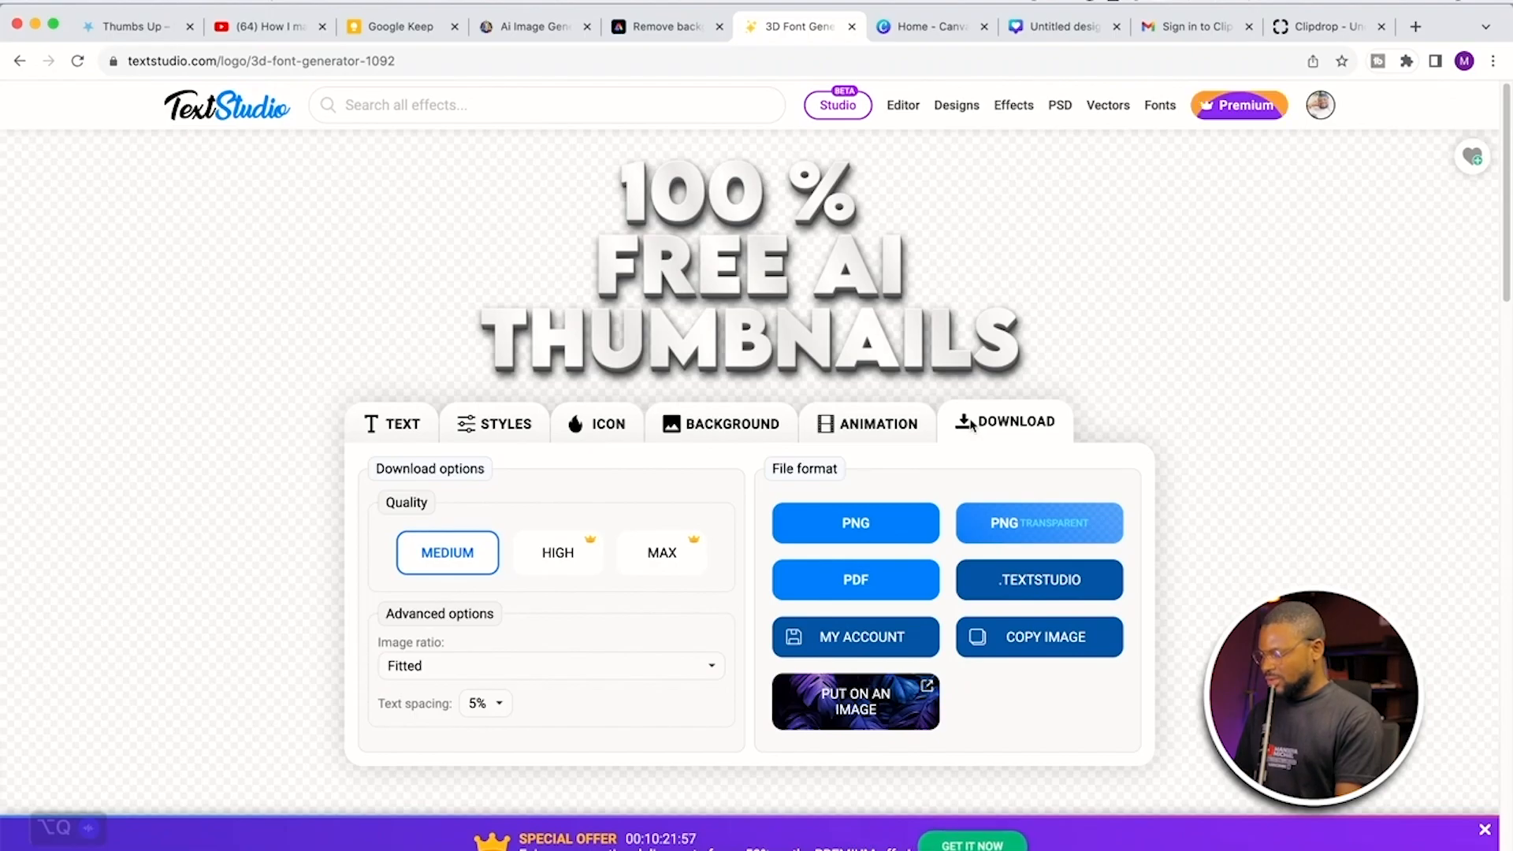
click(1023, 529)
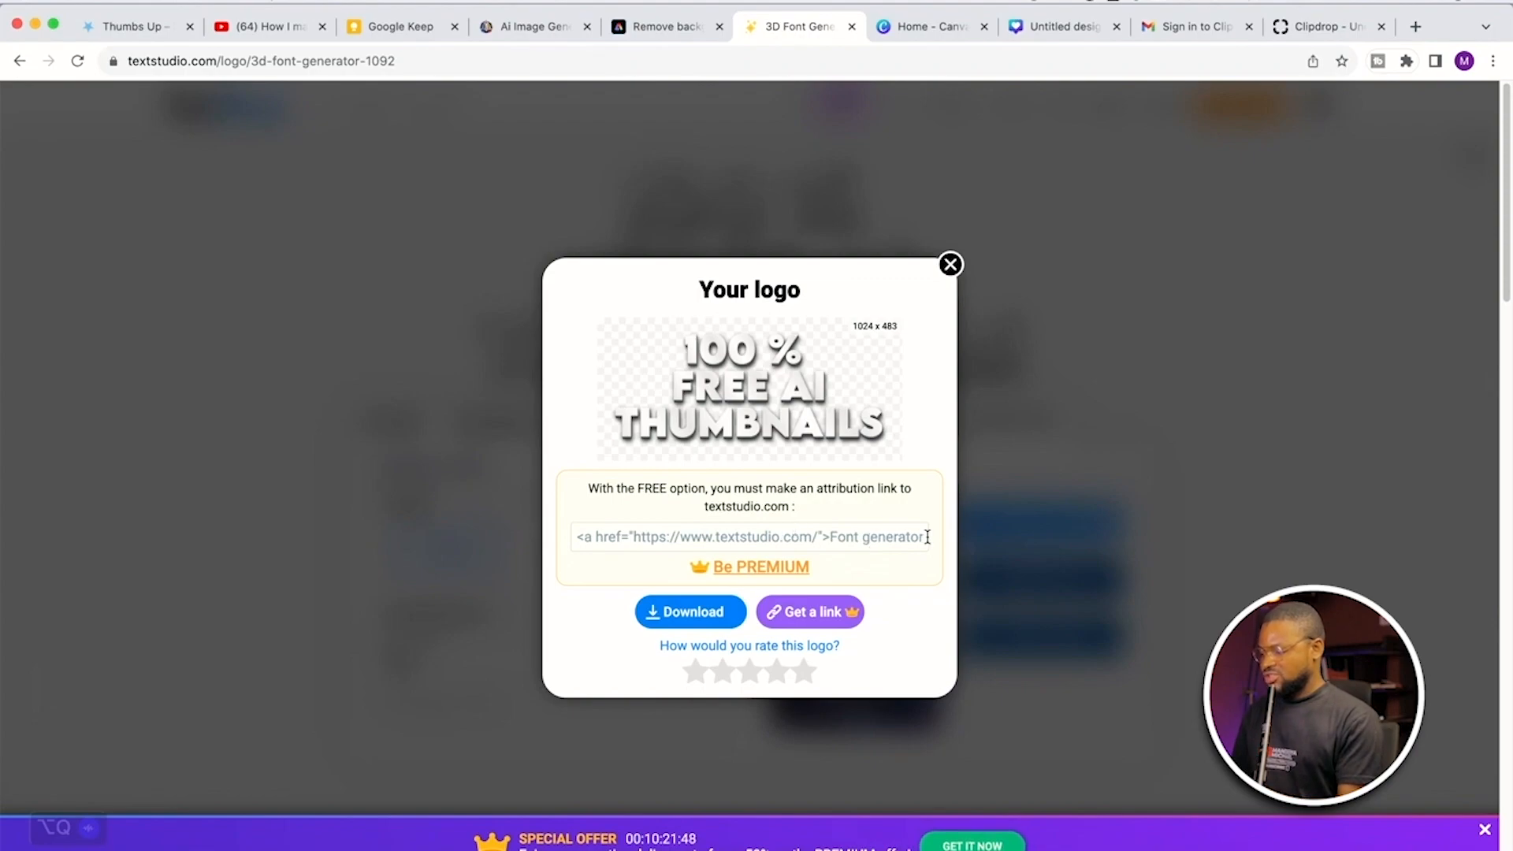
click(578, 540)
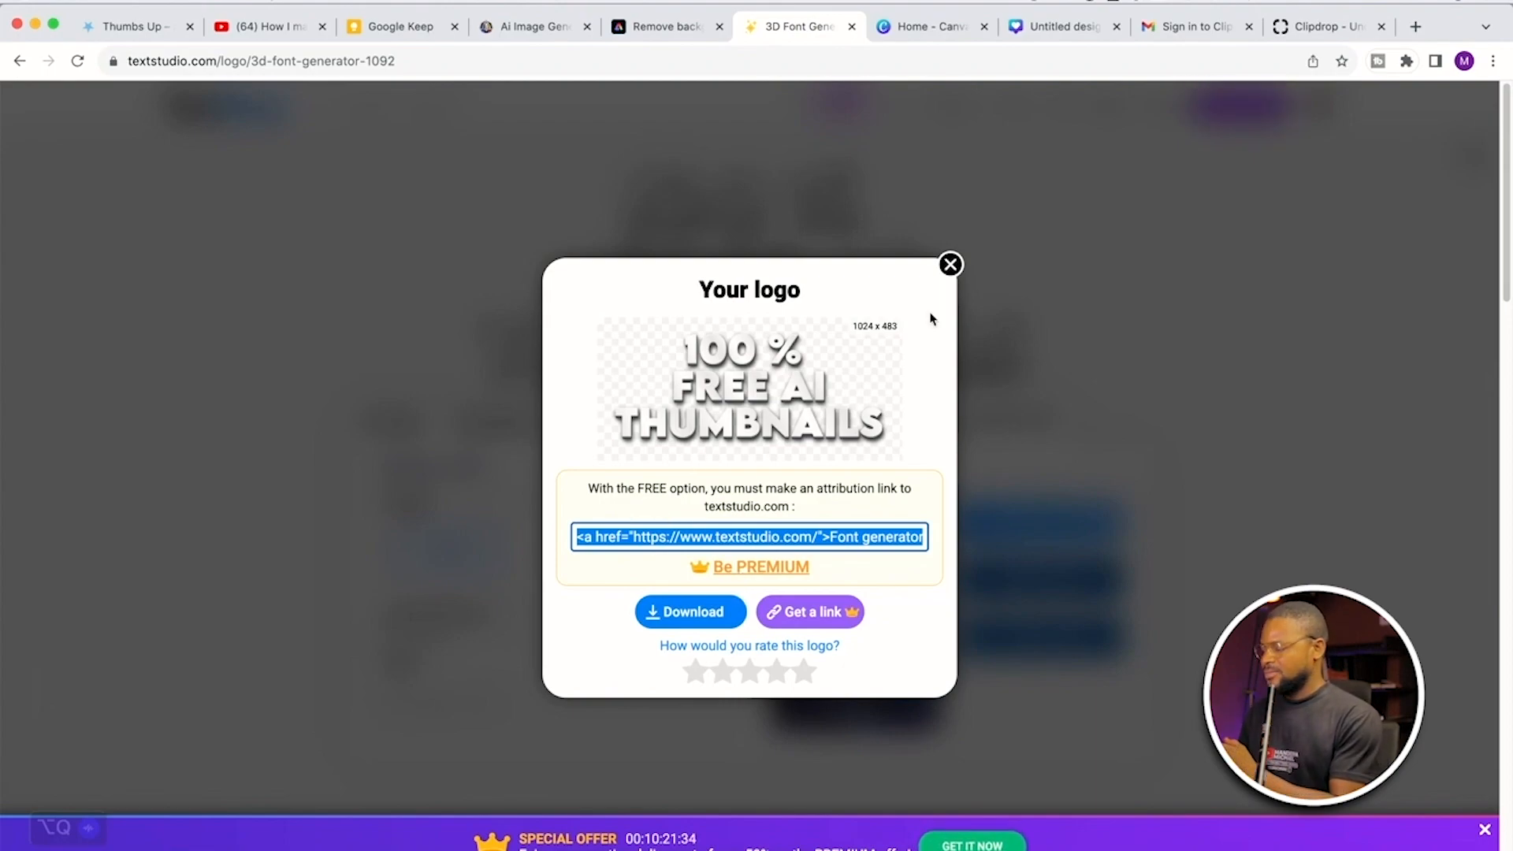
click(676, 615)
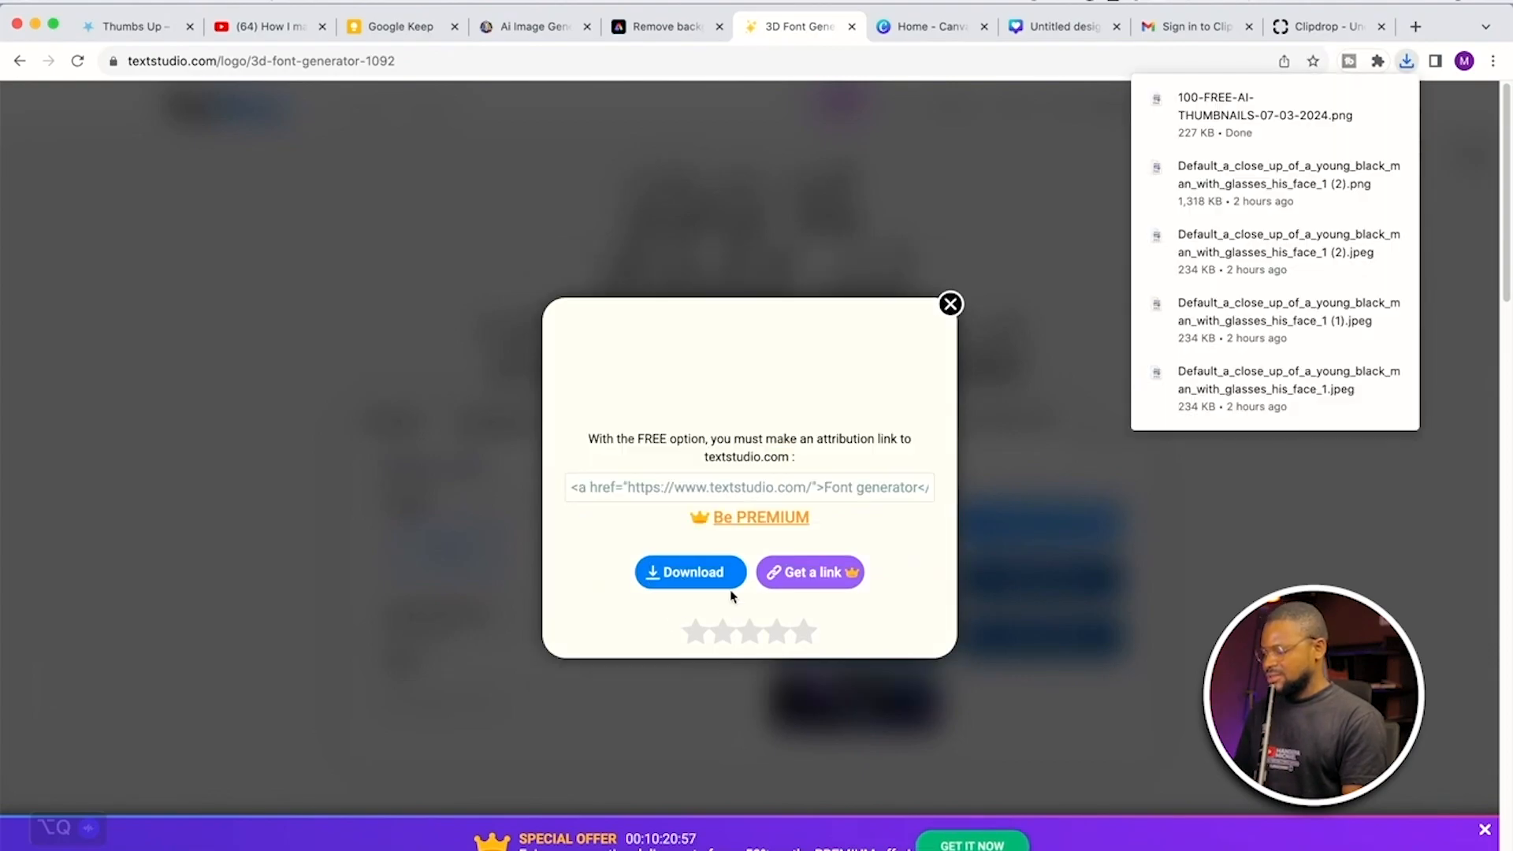
click(951, 304)
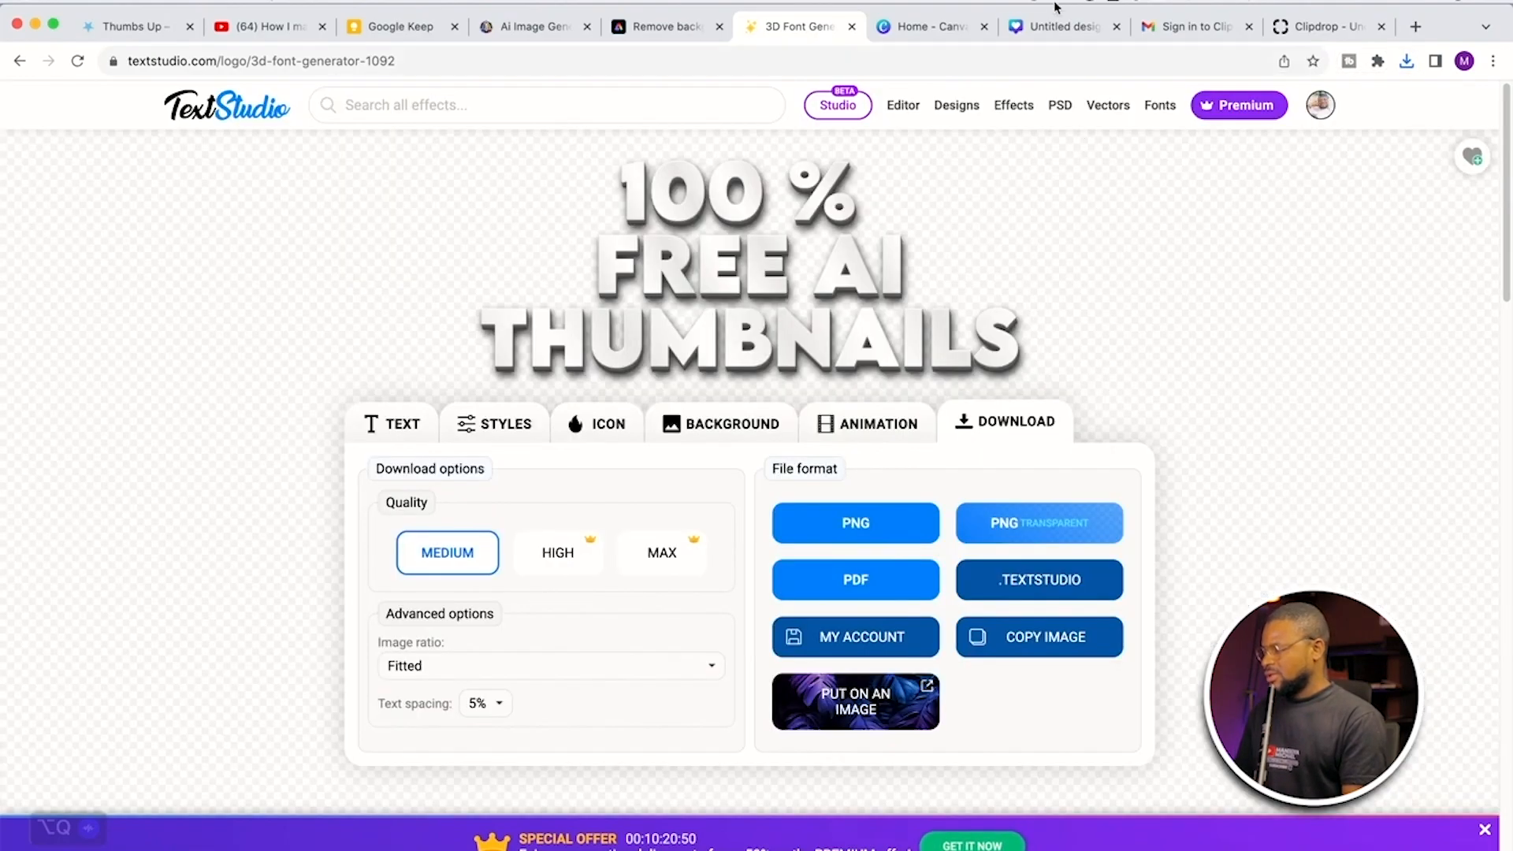
Step: Switch to the Canva thumbnail design and place the downloaded 100-FREE-AI-THUMBNAILS PNG on the page
click(1040, 27)
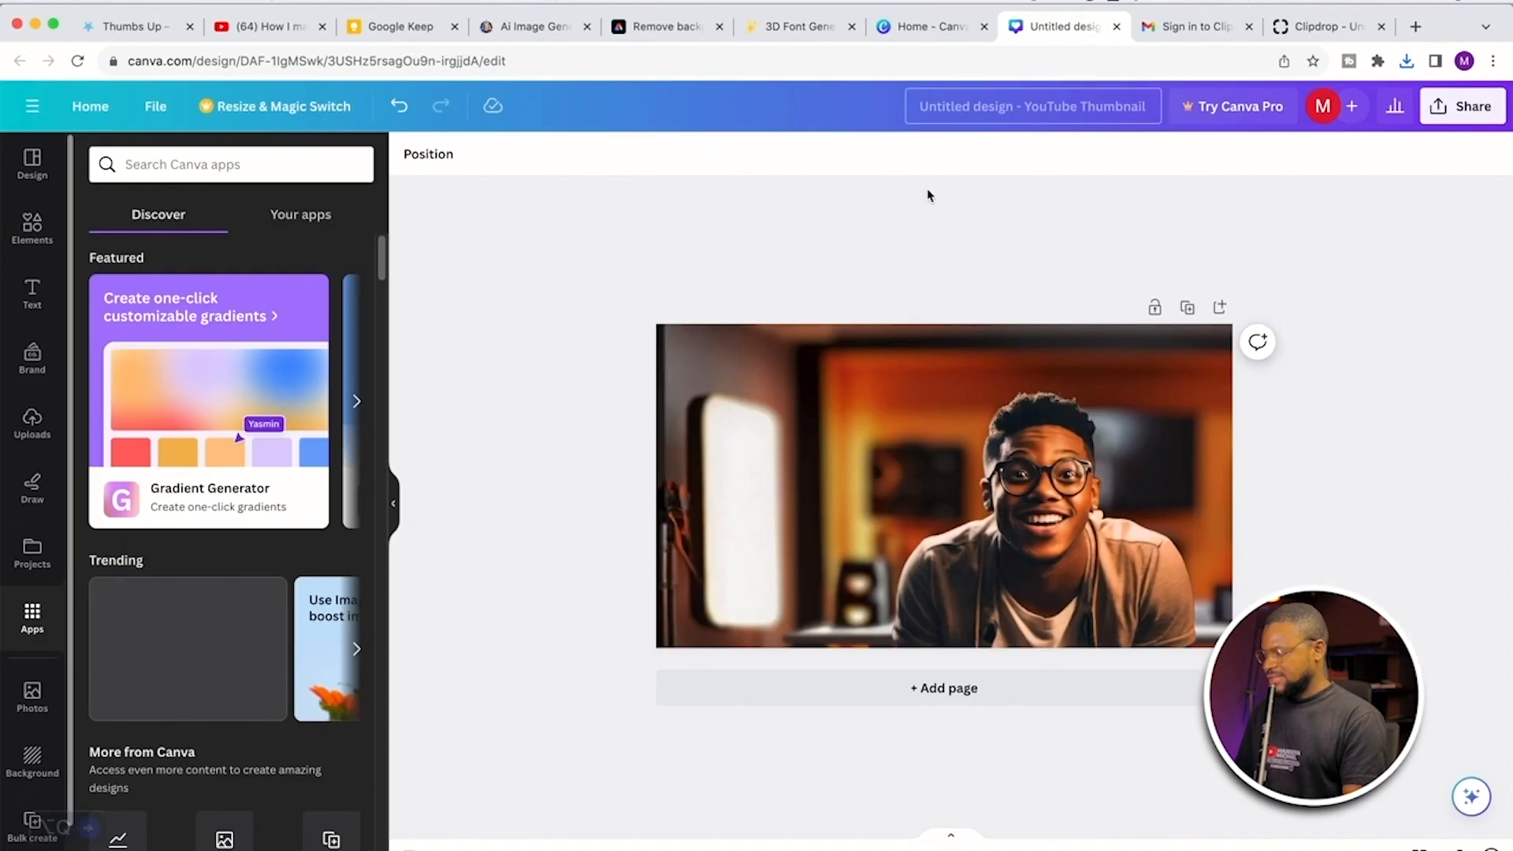
click(47, 834)
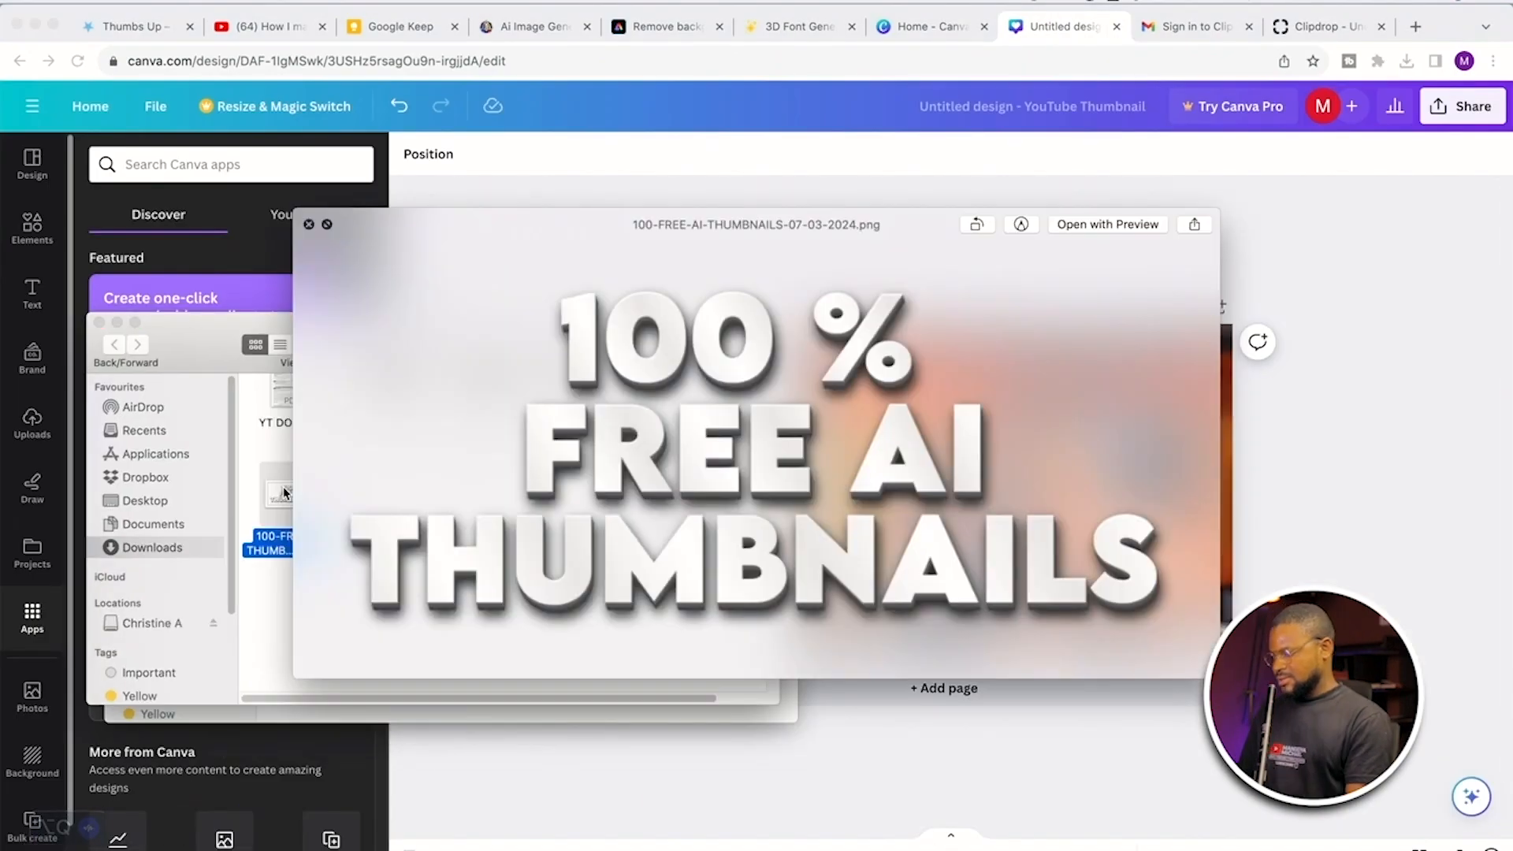
key(space)
click(297, 498)
drag(297, 498, 919, 433)
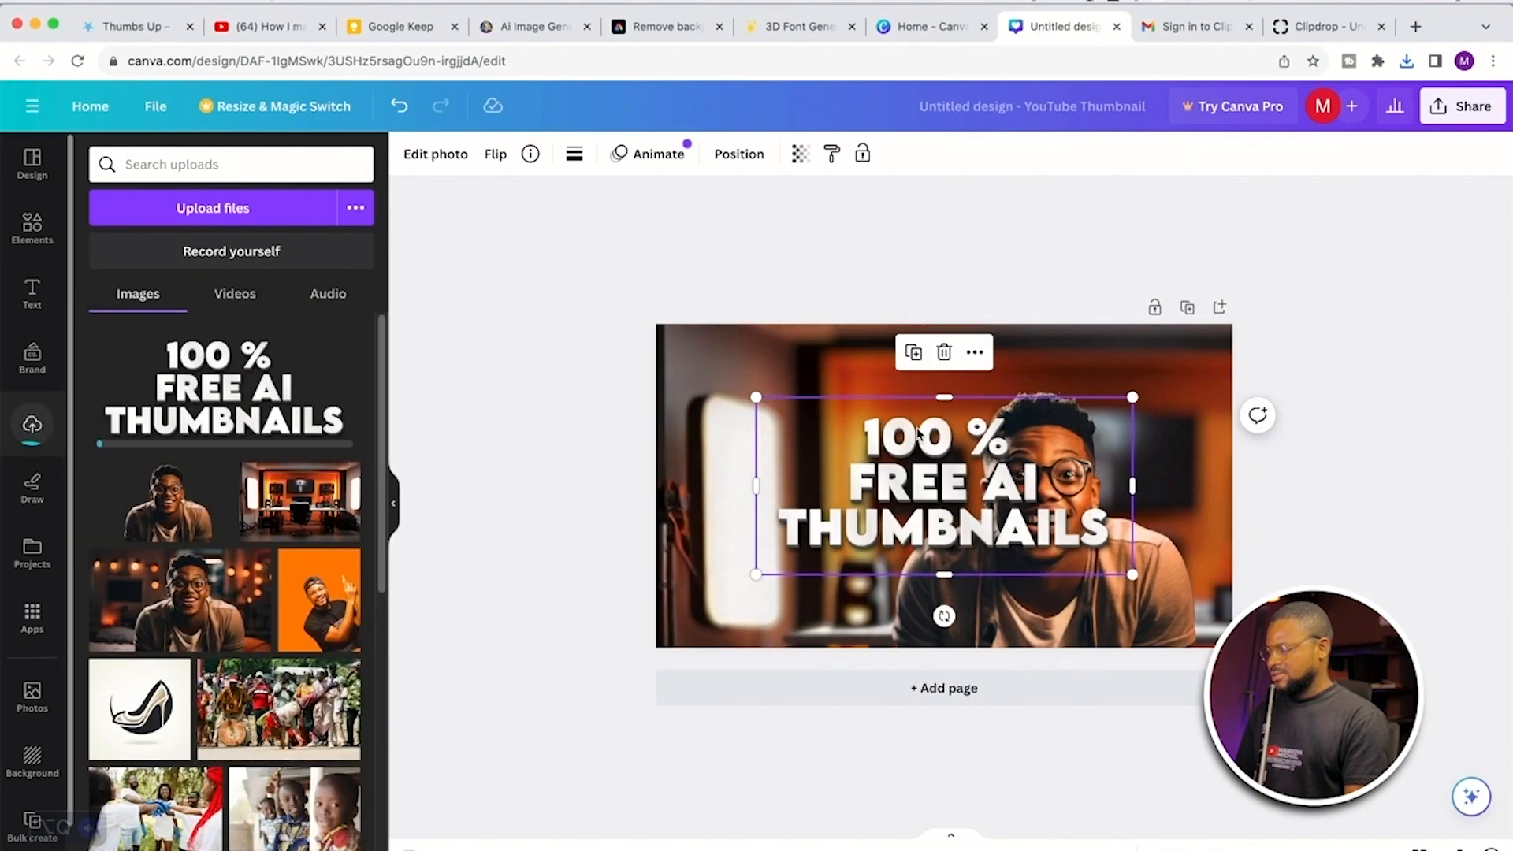
Step: Scale down the title image and position it in the upper-left area of the thumbnail, beside the portrait
drag(827, 416, 717, 342)
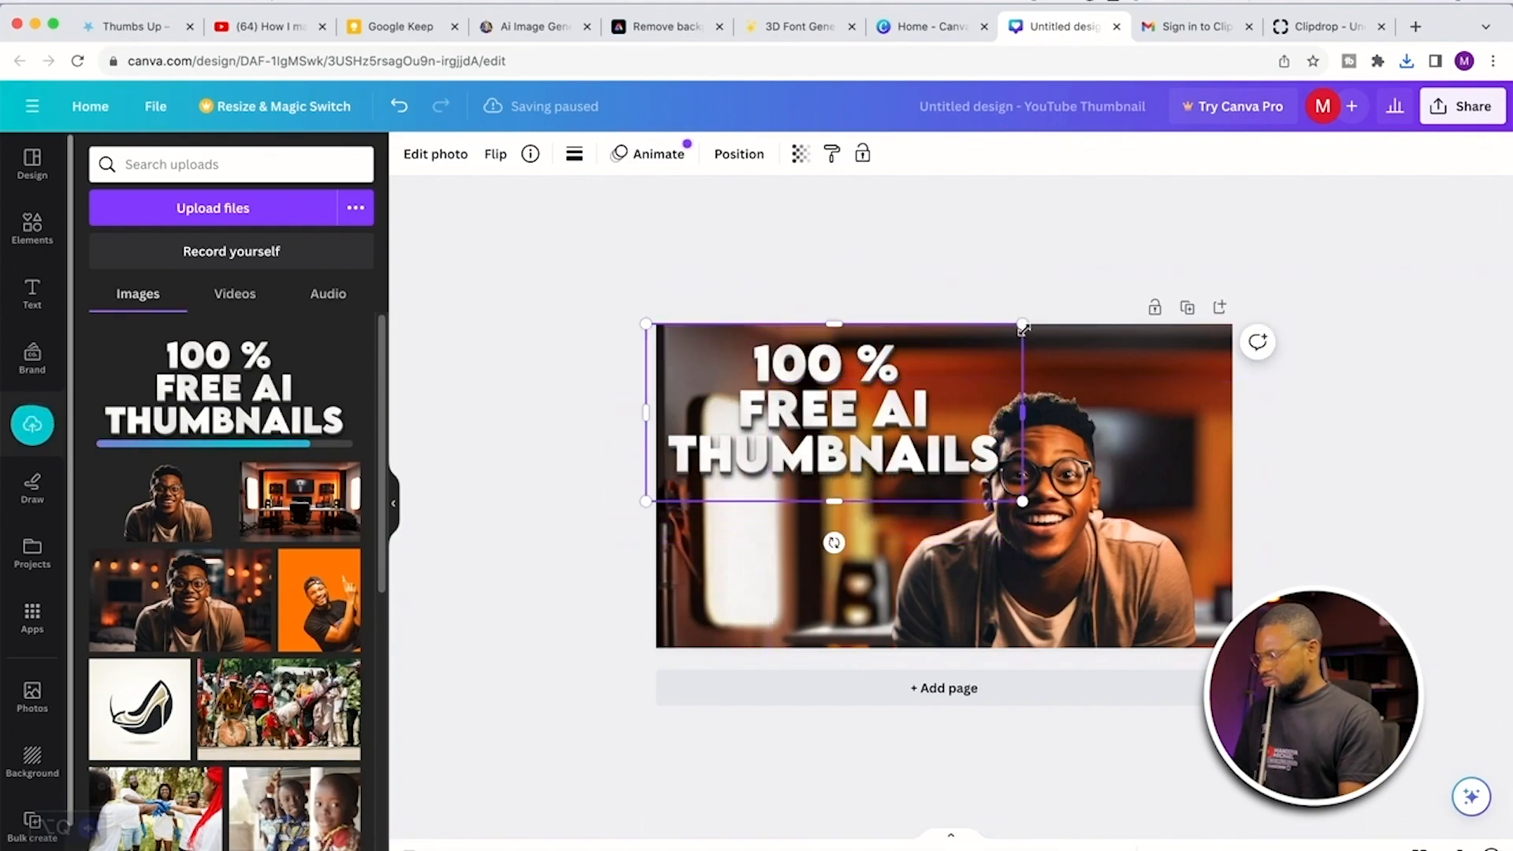
drag(1023, 324, 954, 376)
drag(872, 428, 883, 443)
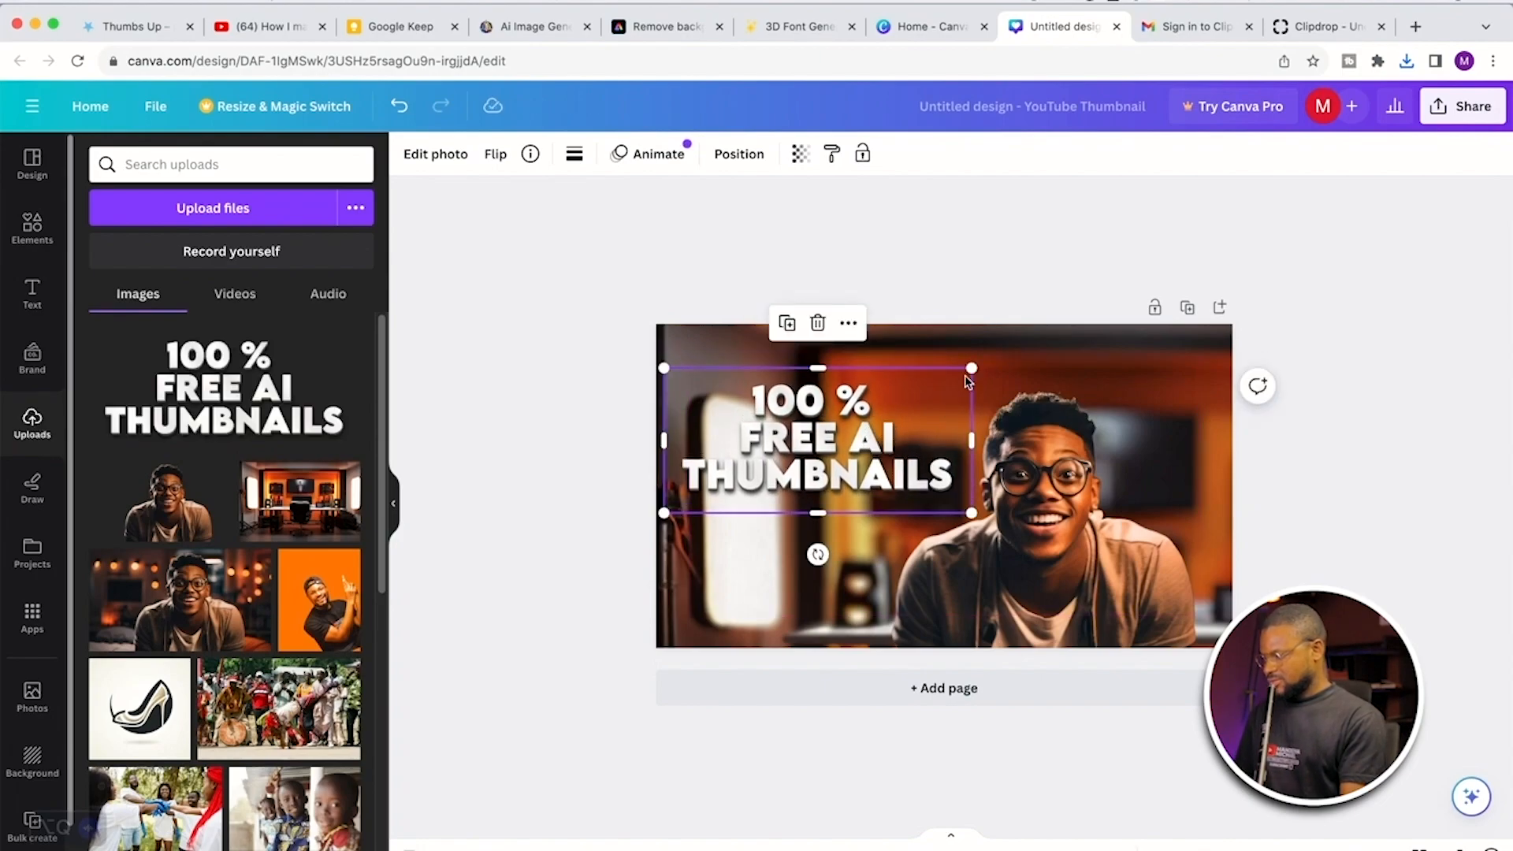
drag(972, 367, 966, 372)
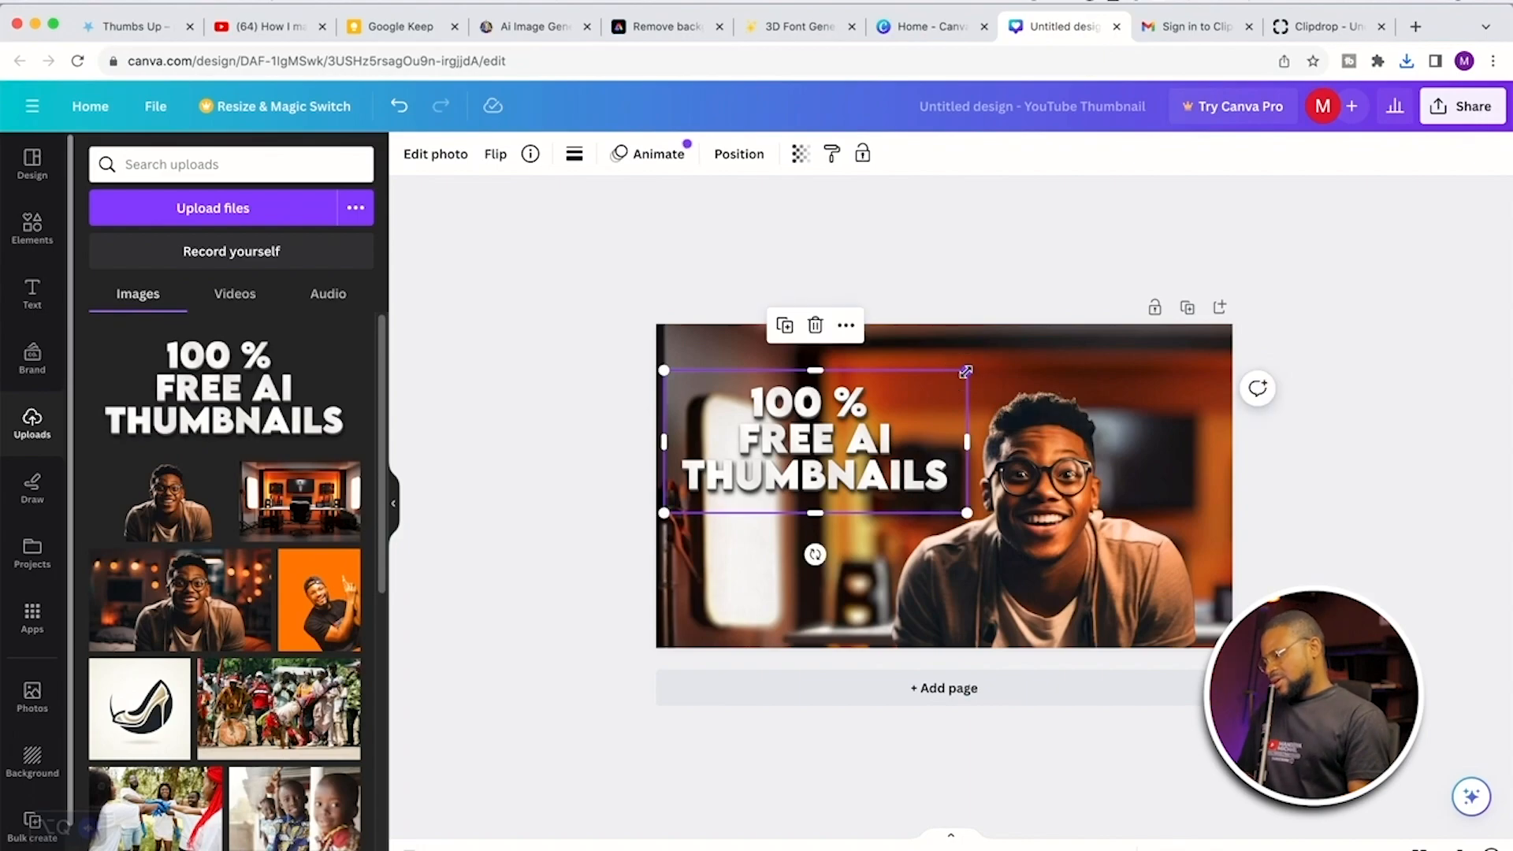
mouse_move(849, 422)
mouse_down()
mouse_move(883, 394)
mouse_move(853, 409)
mouse_up()
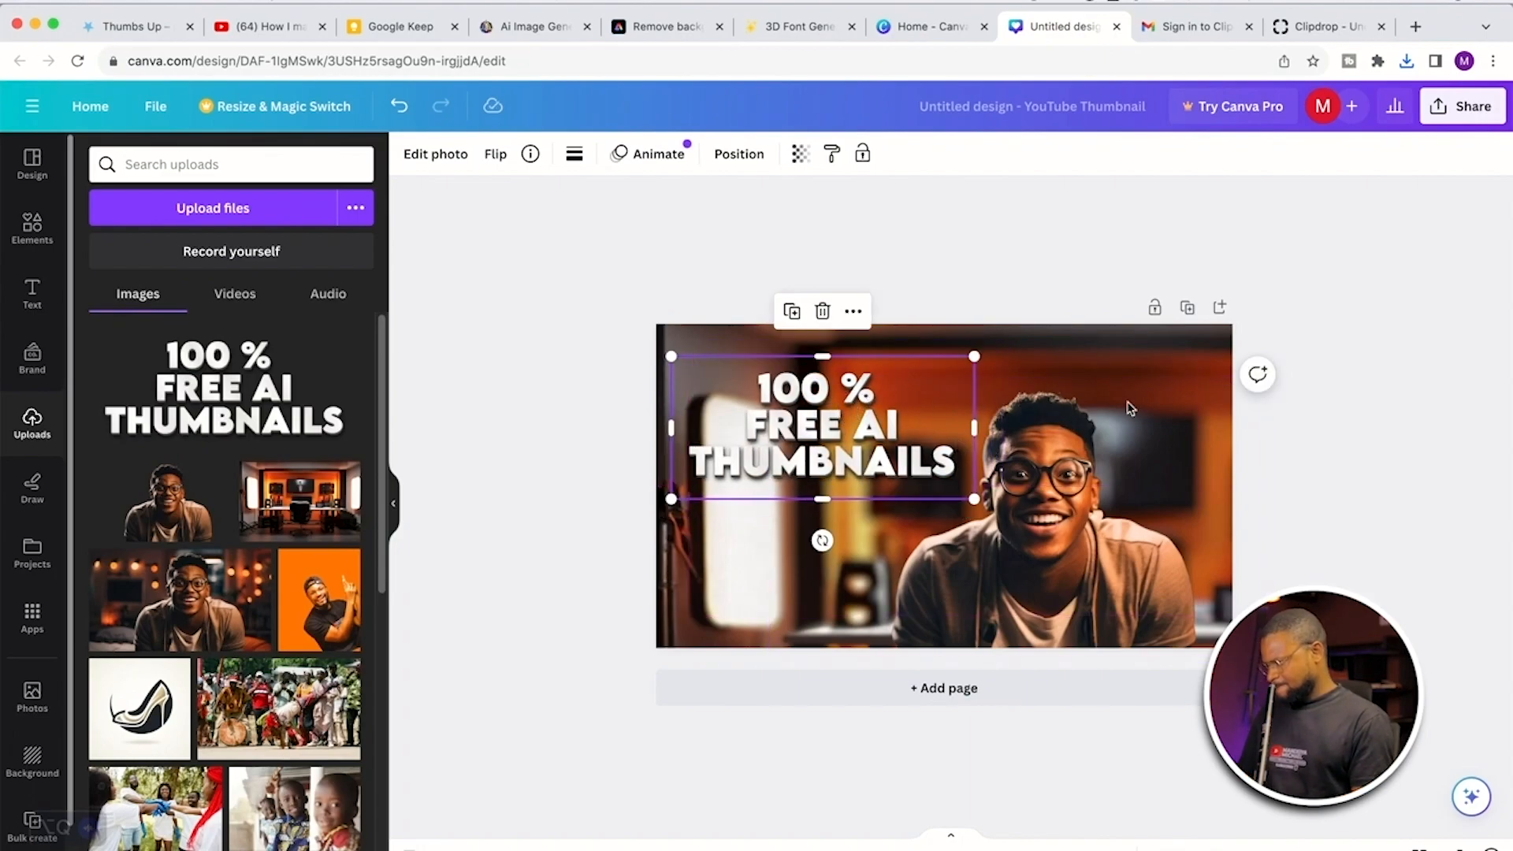
click(1391, 347)
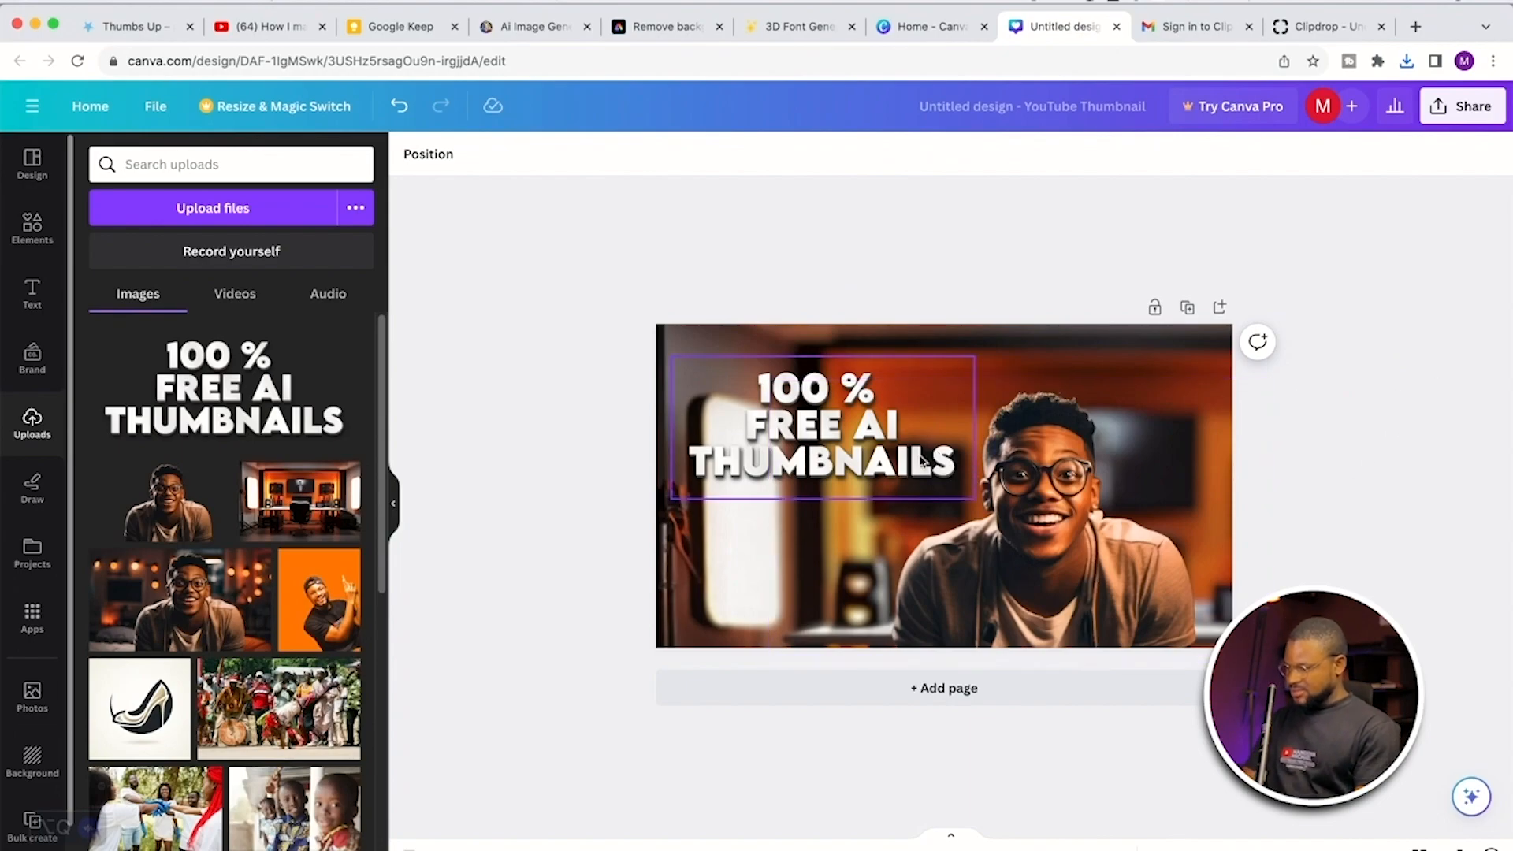
Step: Undo the last size change of the title image
click(826, 497)
key(ctrl+z)
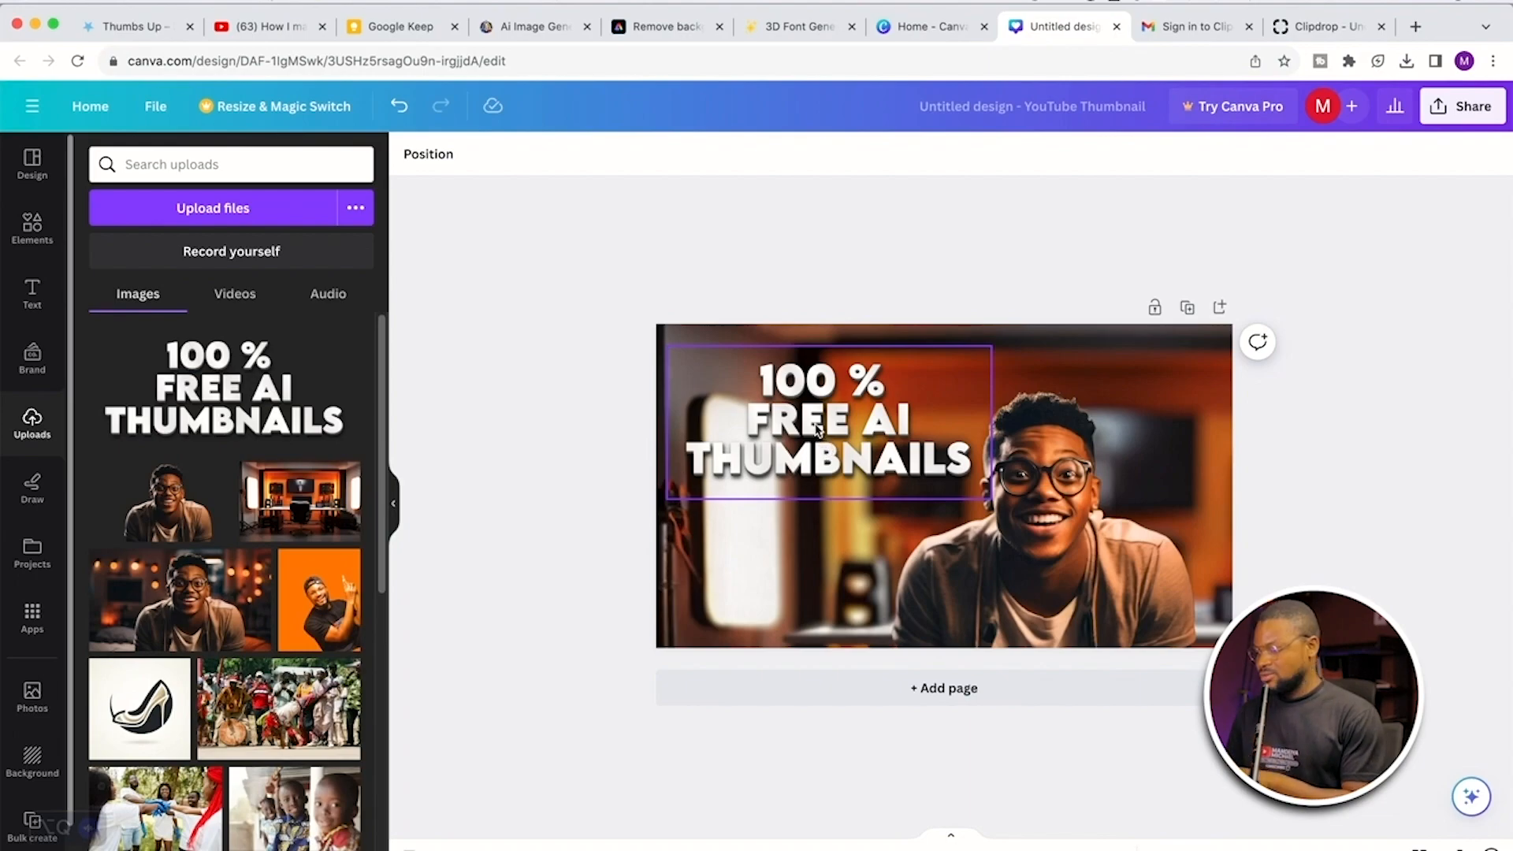
Step: Search the elements library for "blur" and show all matching graphics
click(39, 228)
click(159, 165)
text(blur)
key(Return)
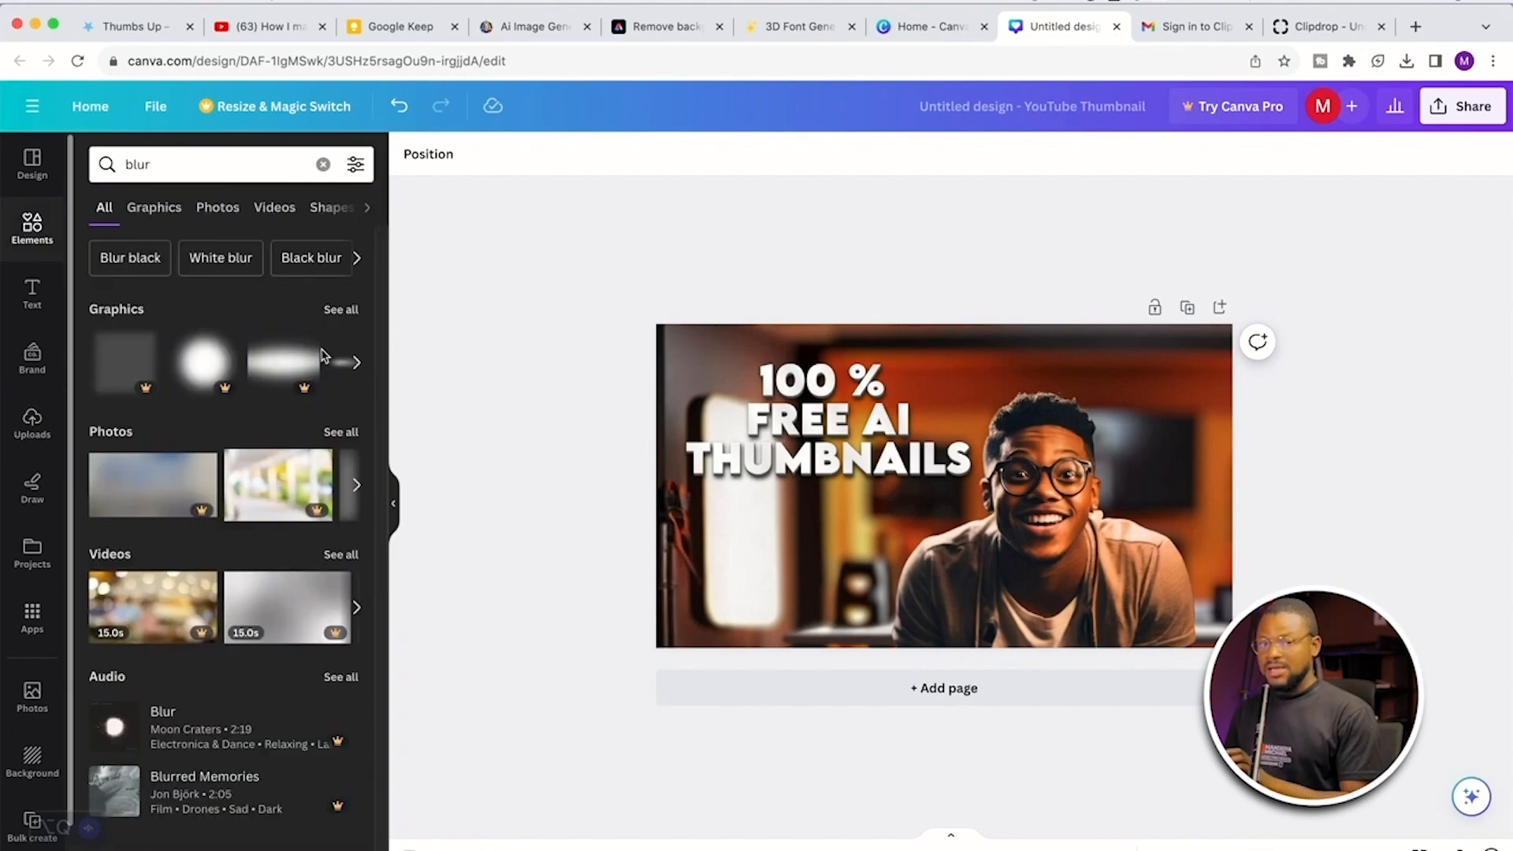
click(338, 311)
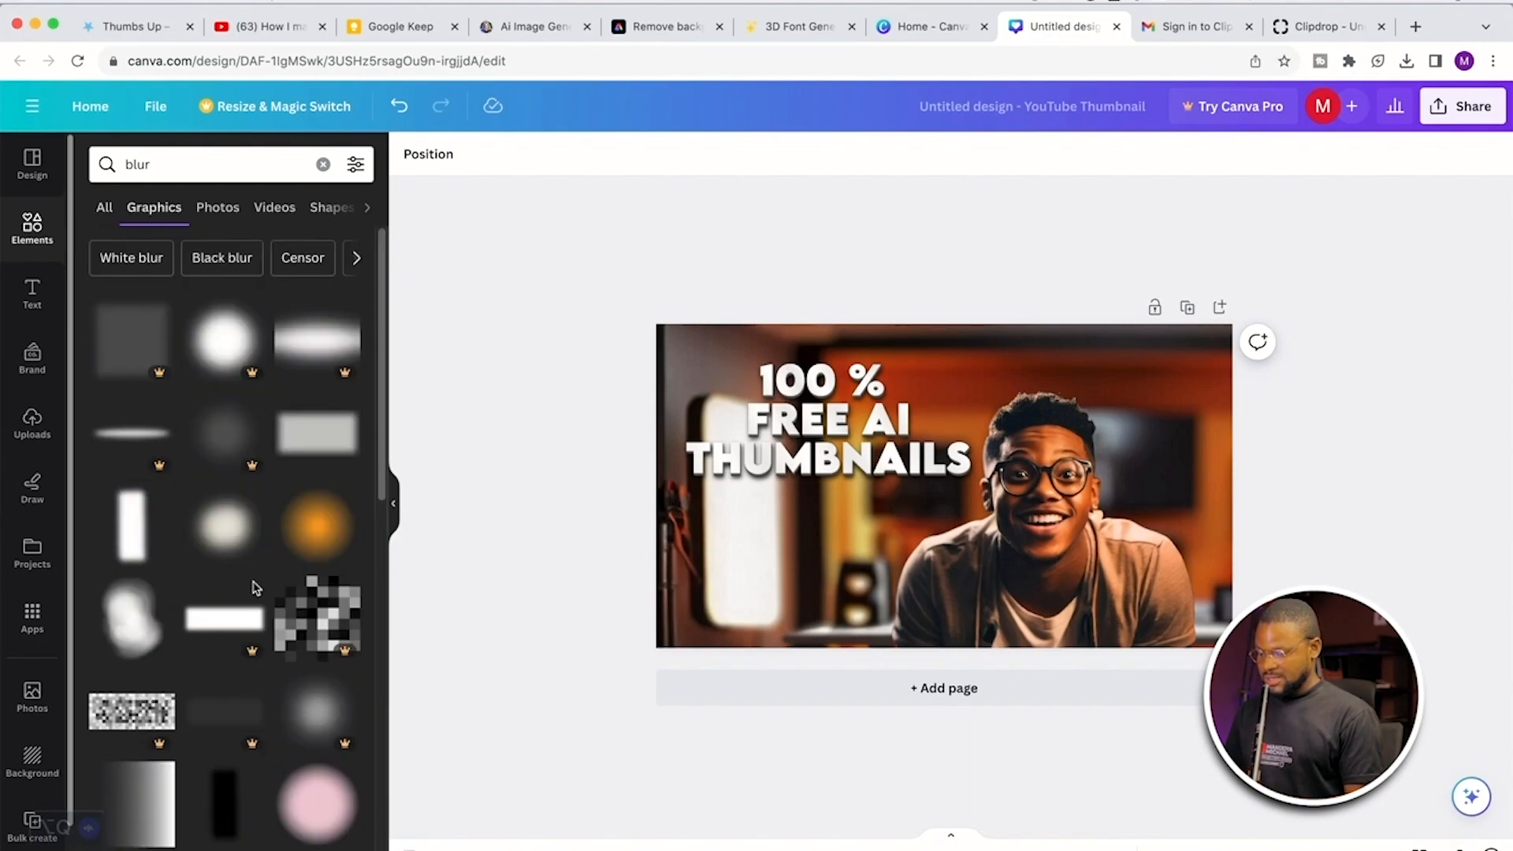
Step: Place the free soft black round blur graphic on the lower-left part of the thumbnail, beside the portrait
scroll(157, 379, down, 2)
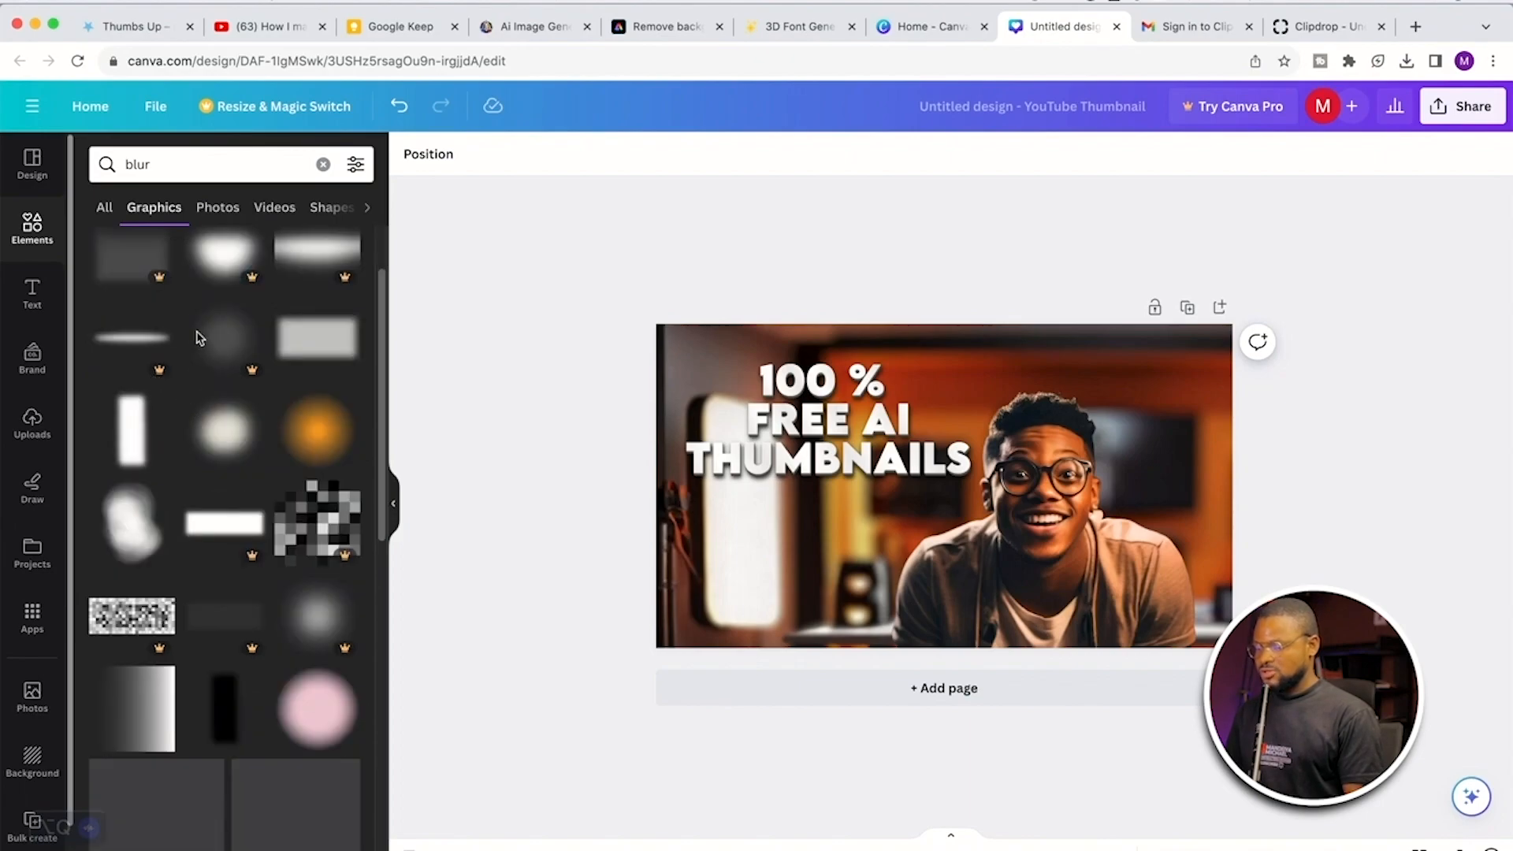
scroll(228, 347, up, 1)
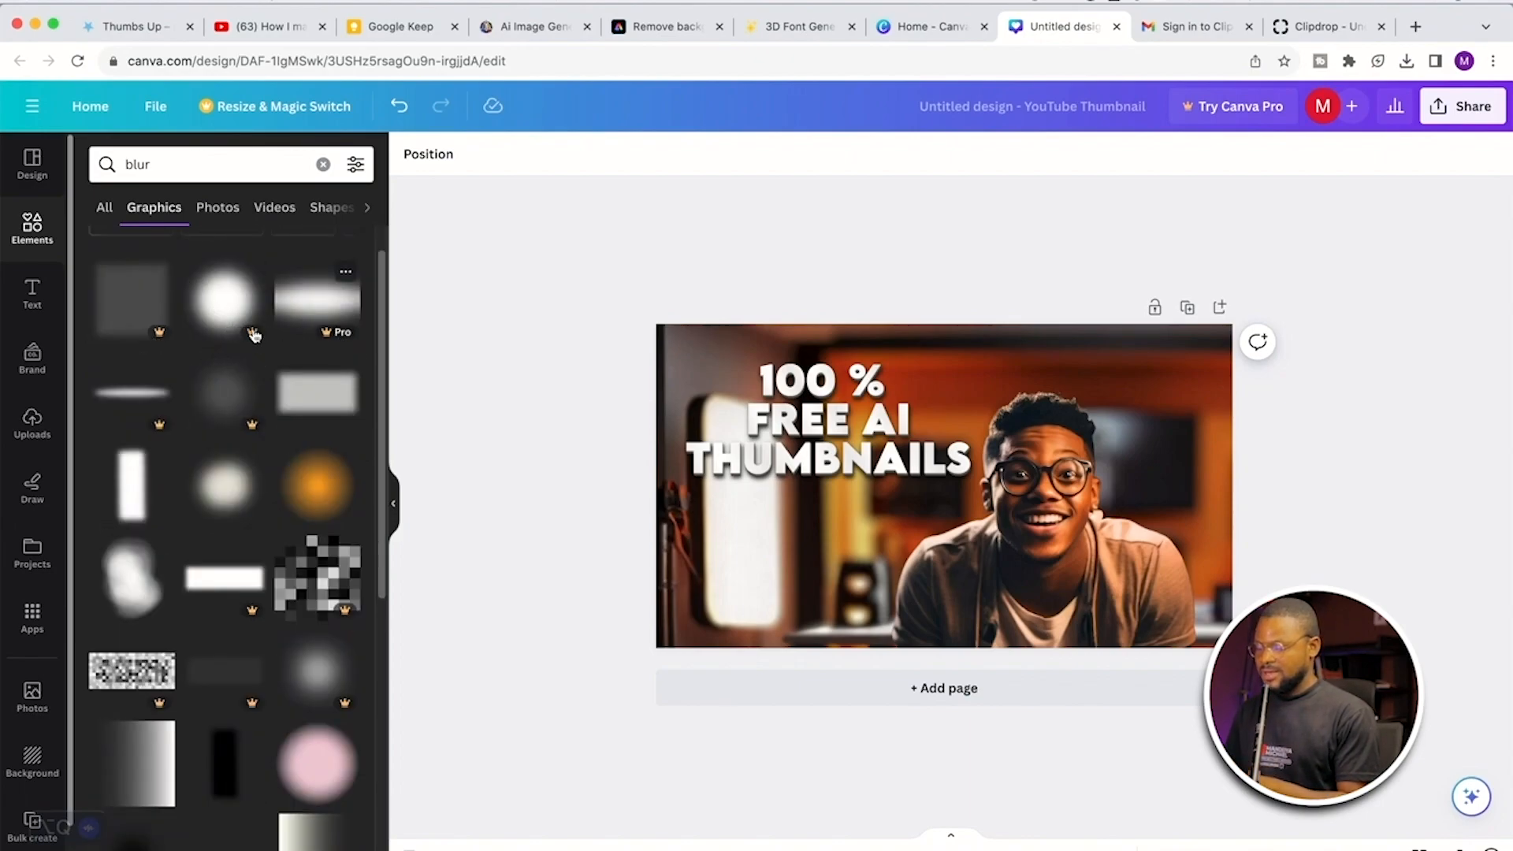
scroll(265, 436, down, 2)
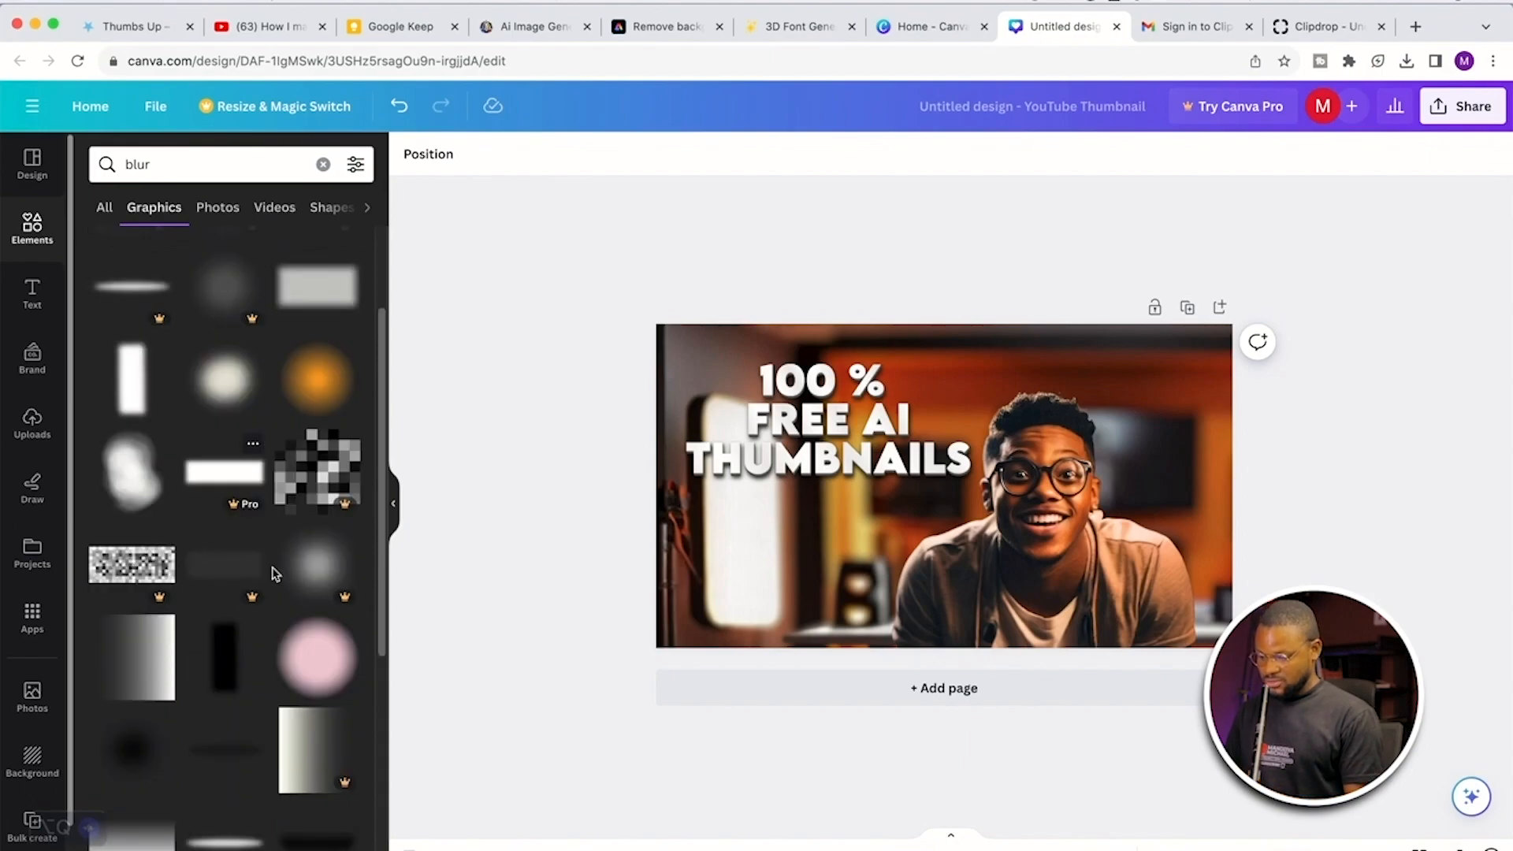
scroll(274, 573, down, 1)
scroll(211, 516, down, 1)
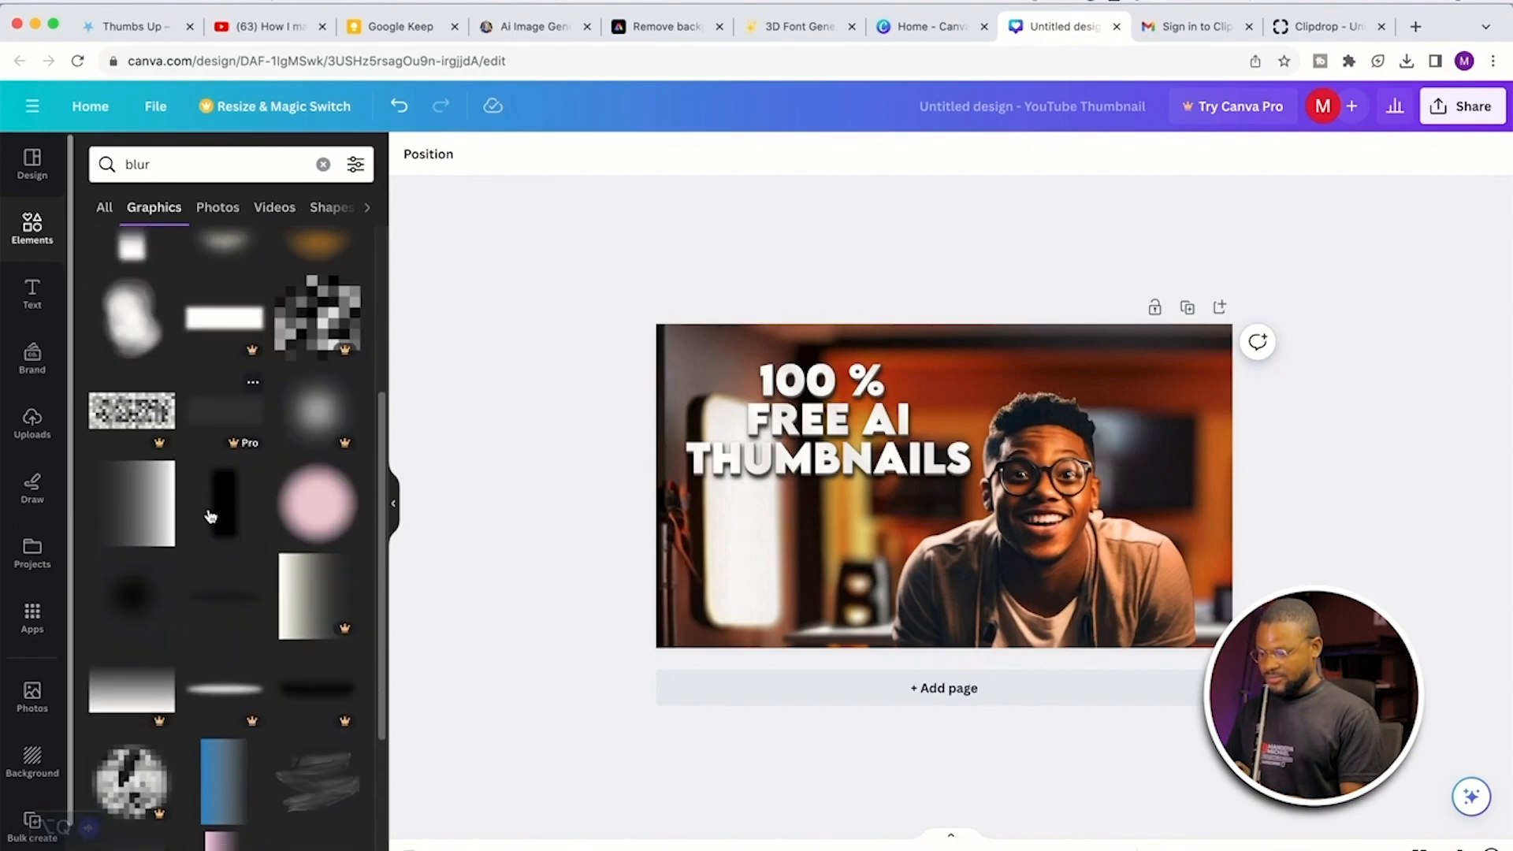
scroll(232, 459, down, 2)
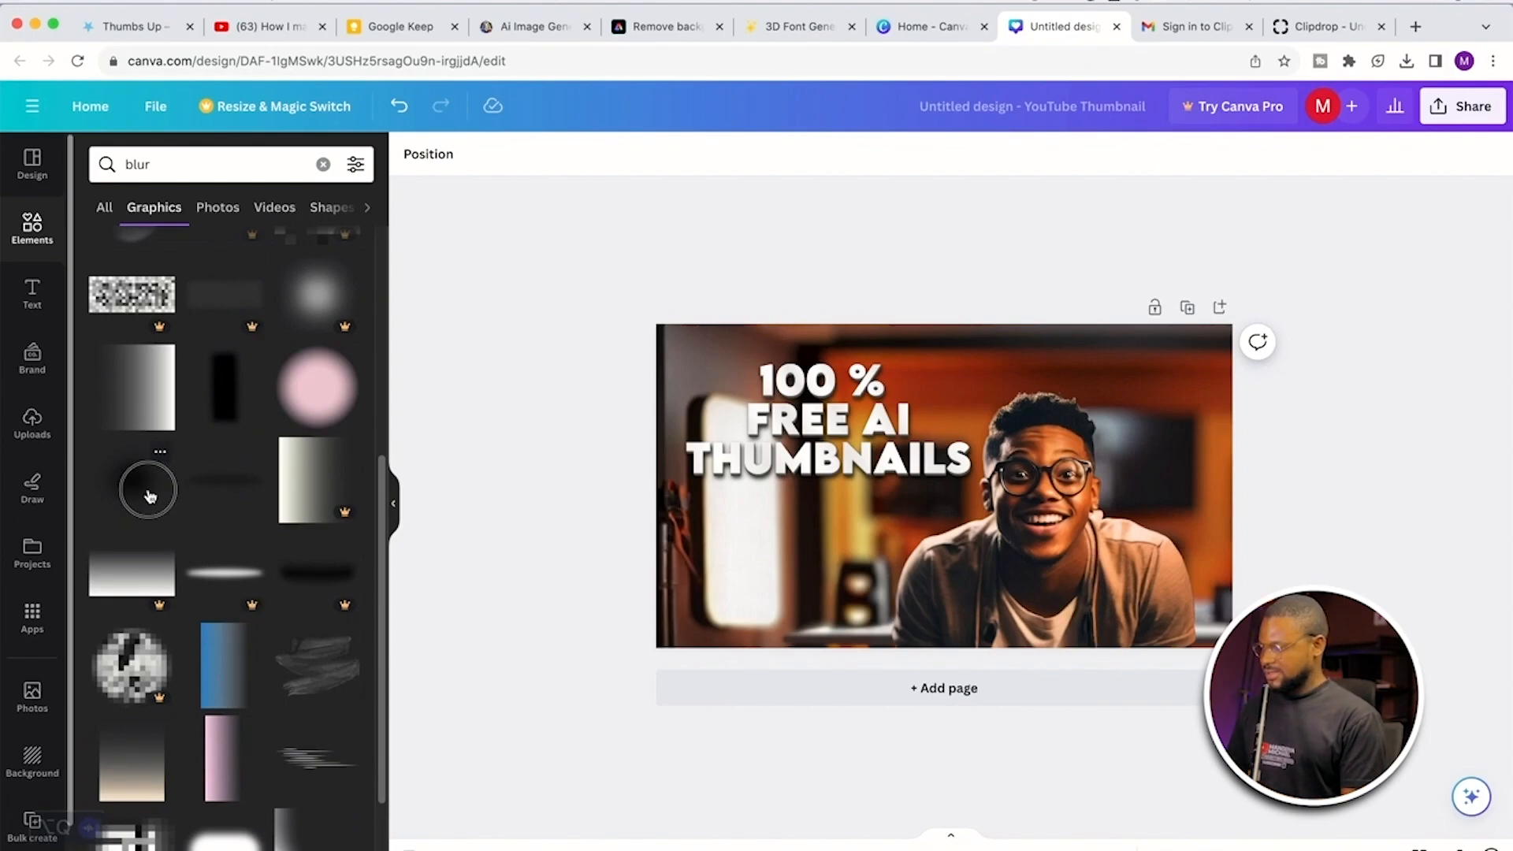
scroll(230, 481, down, 1)
drag(139, 396, 809, 514)
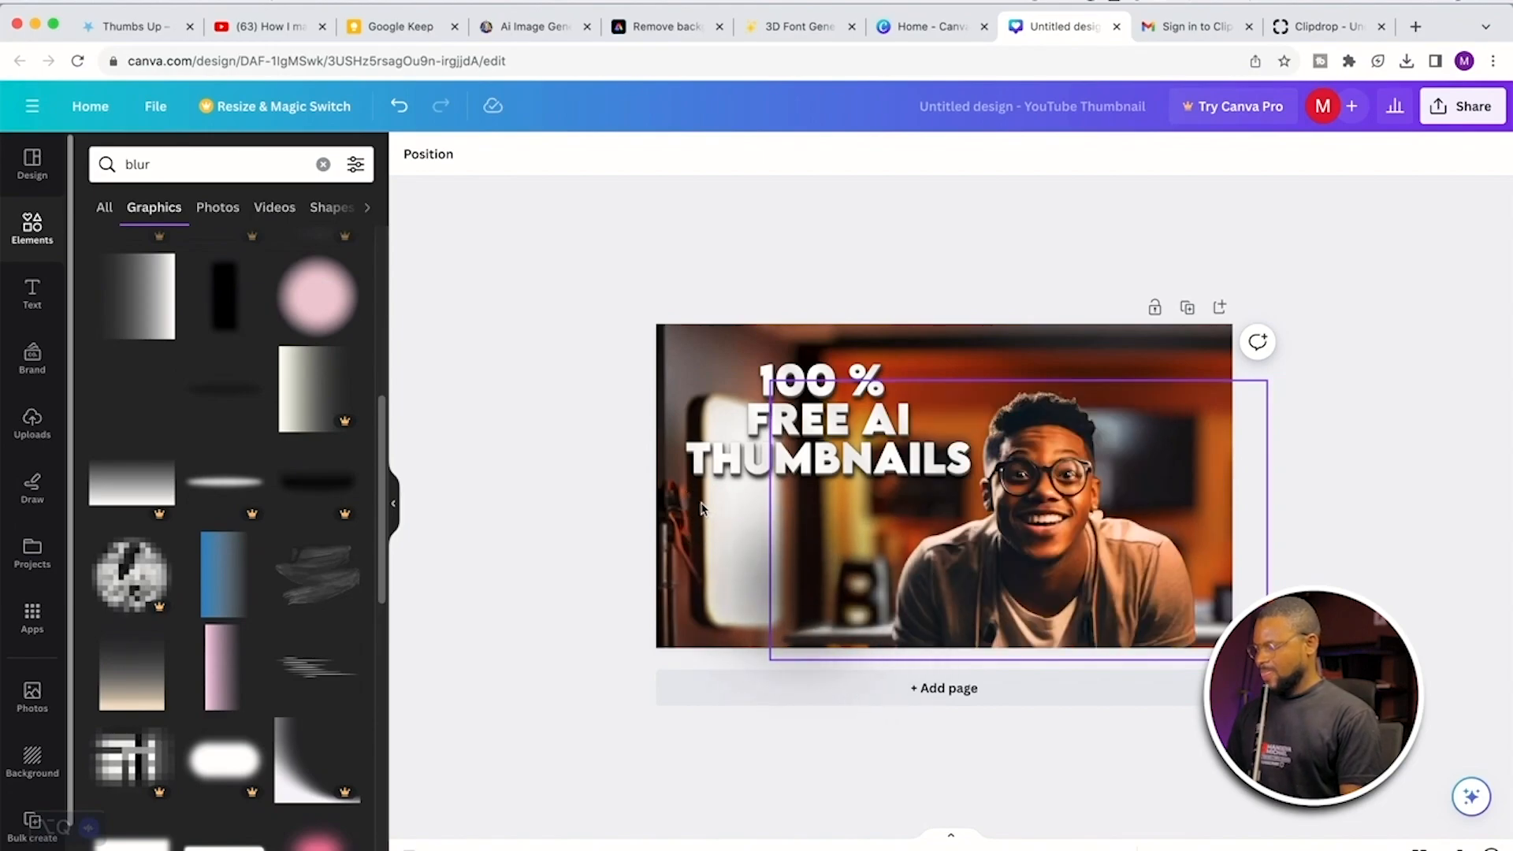
click(701, 509)
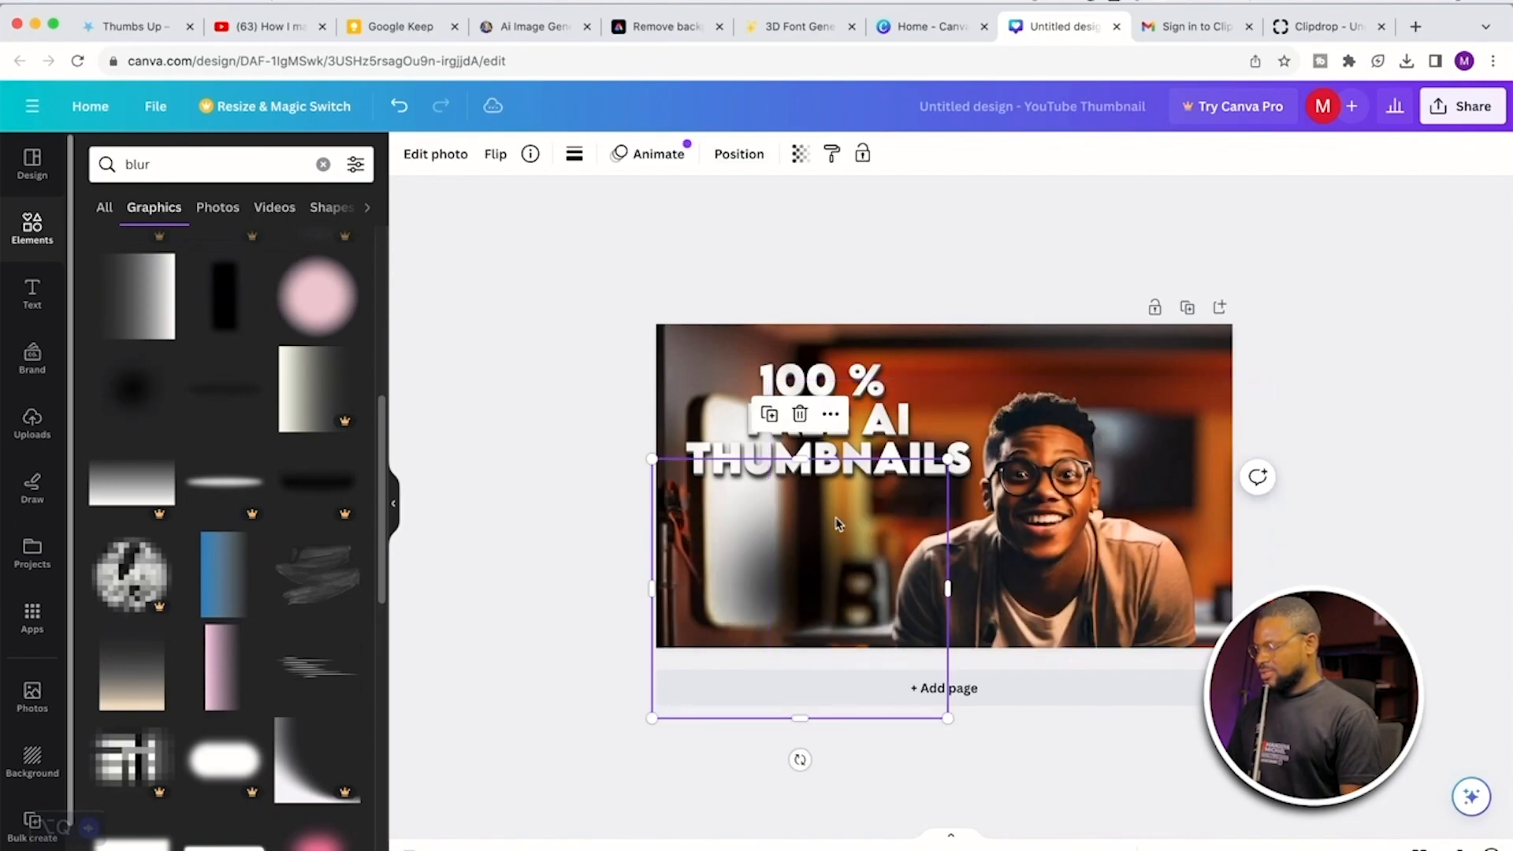
Step: Move the black blur up so it overlaps the title, and send it backward one layer behind the title
drag(817, 465, 814, 407)
drag(818, 472, 817, 471)
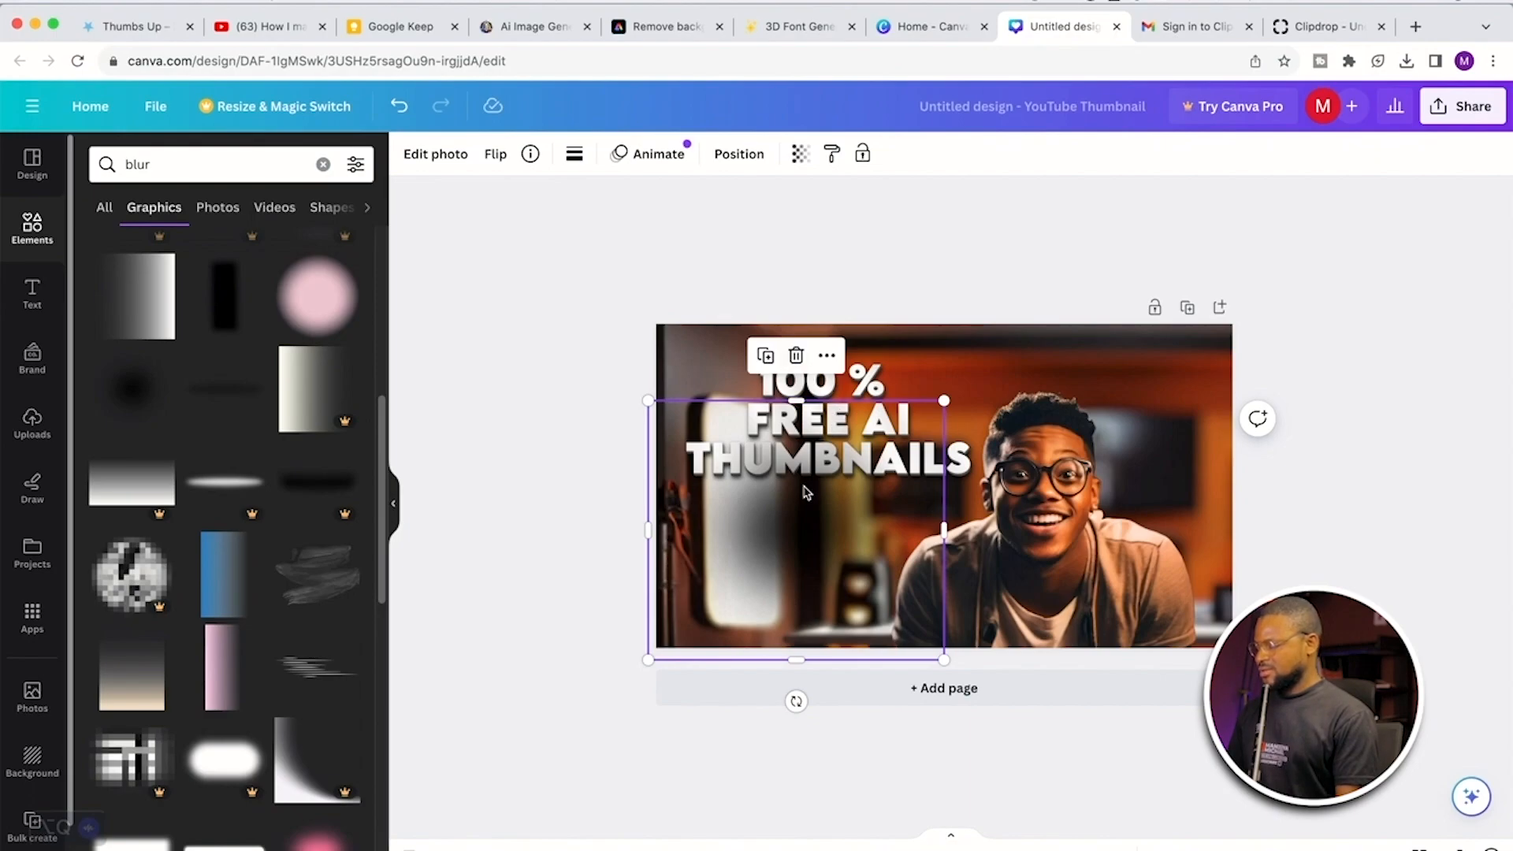
right_click(806, 493)
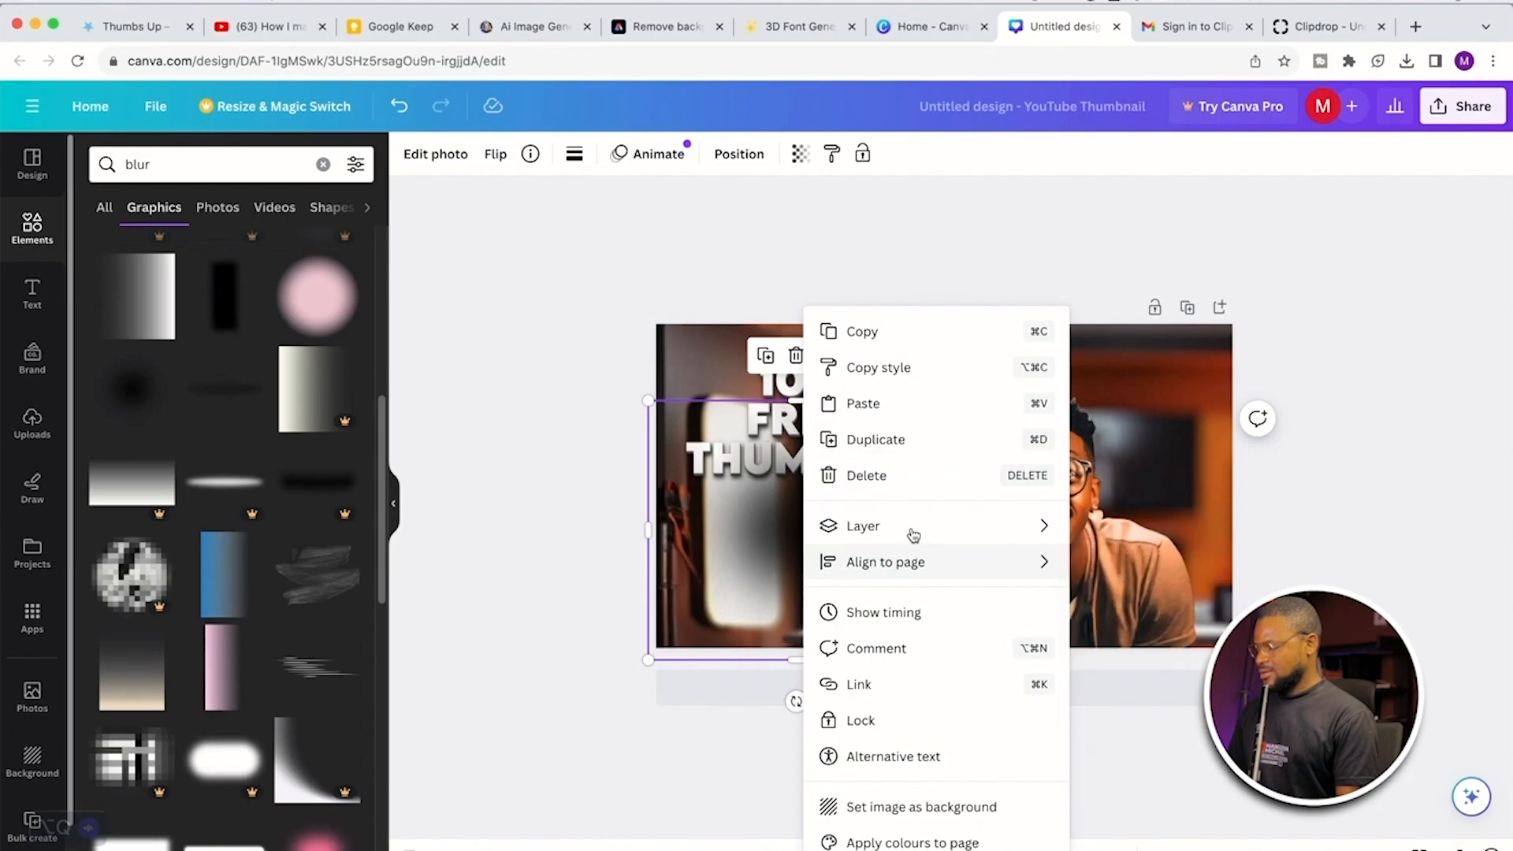
mouse_move(916, 533)
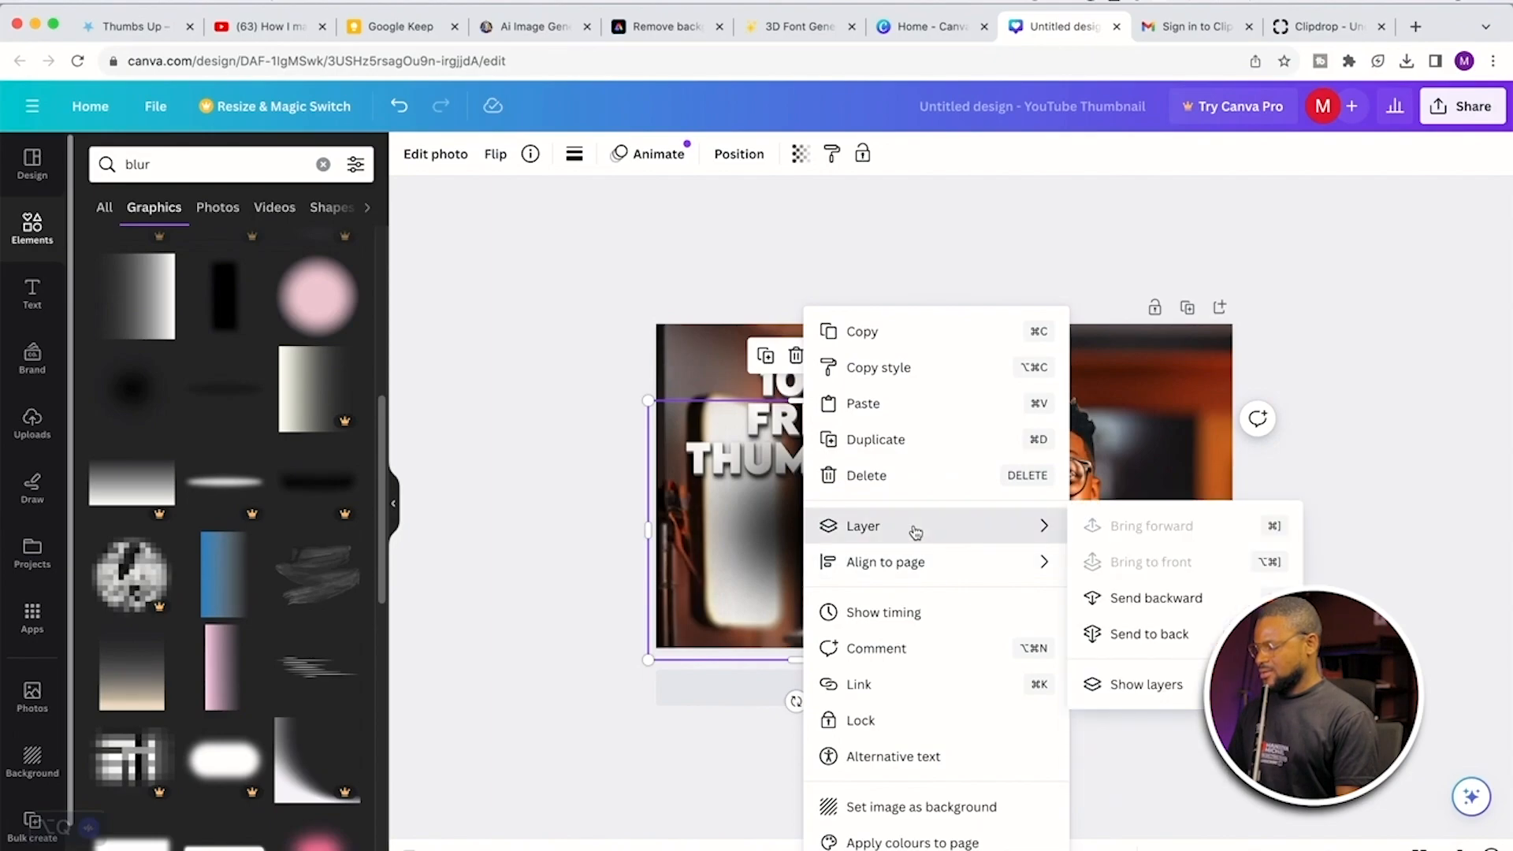
click(1154, 600)
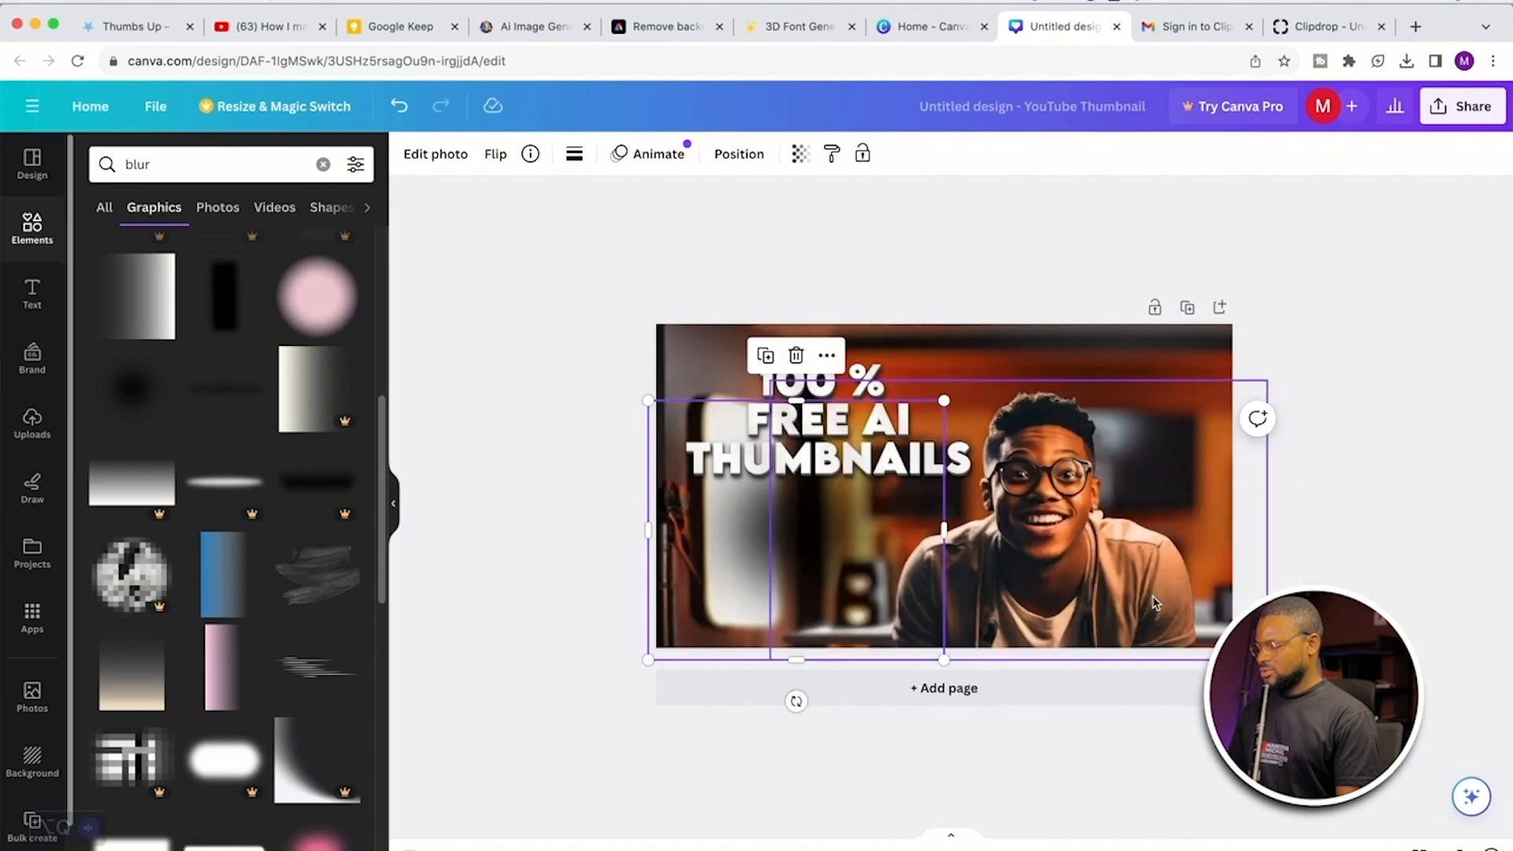
Step: Position the black blur behind the title and enlarge it to span the title's width
drag(797, 502, 809, 390)
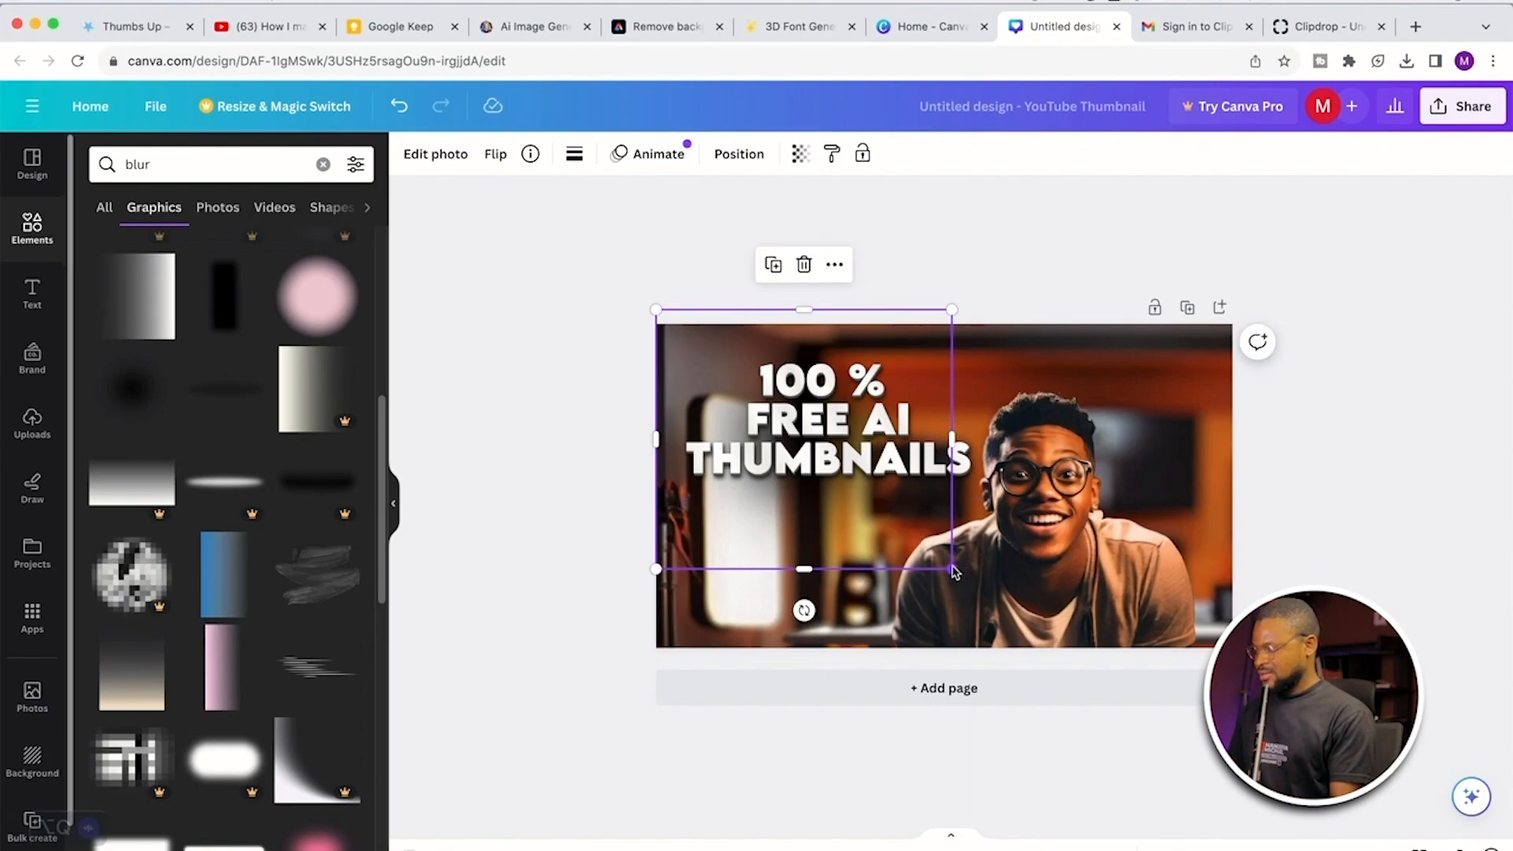
drag(983, 567, 980, 594)
drag(655, 593, 608, 593)
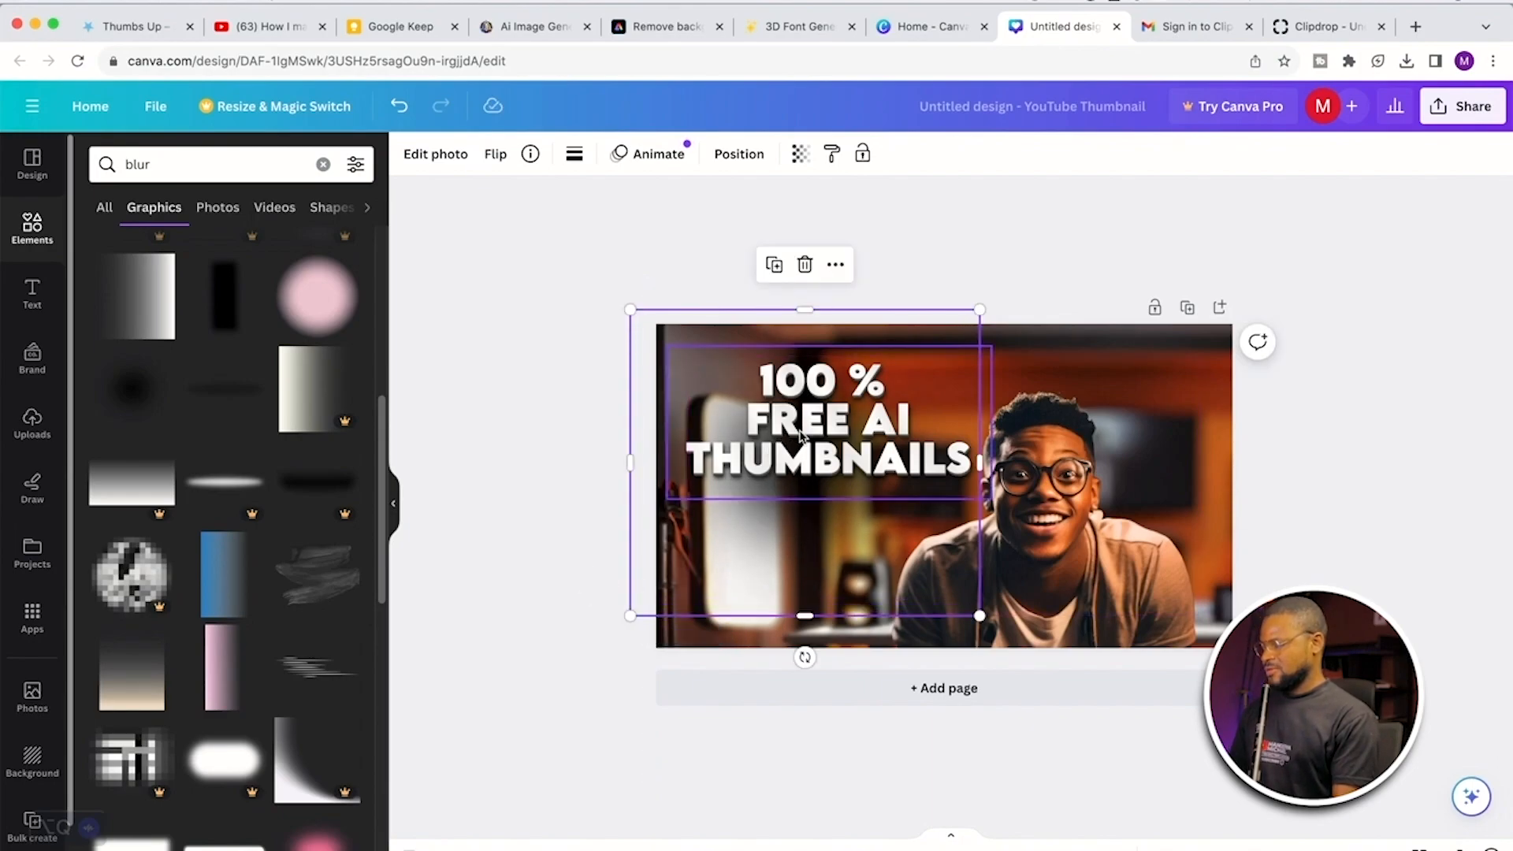
click(1434, 349)
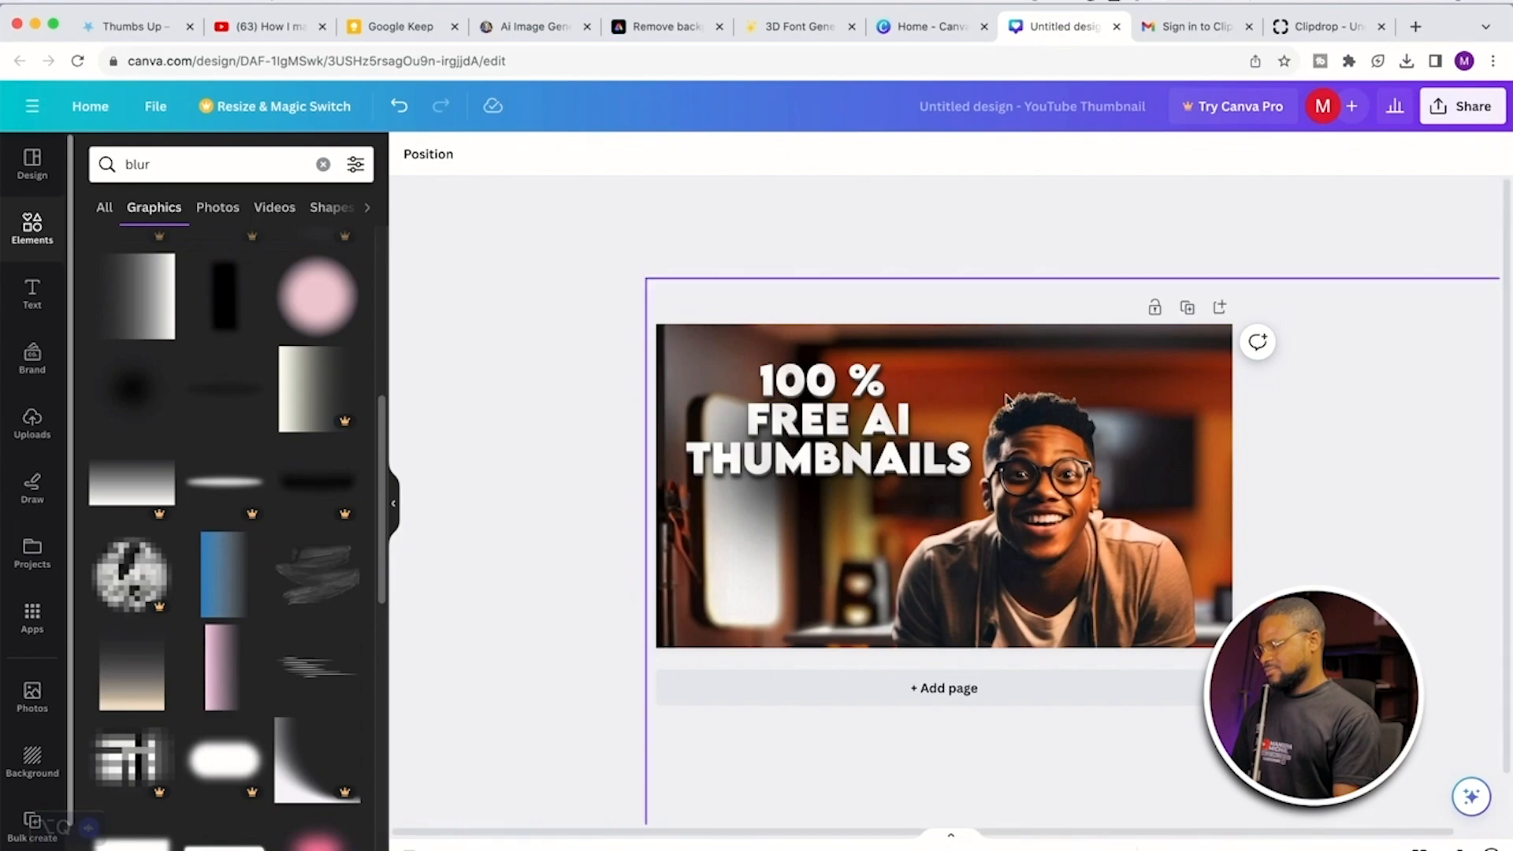
Step: Select the title and the black blur together and shift them slightly down and left, away from the face
click(837, 402)
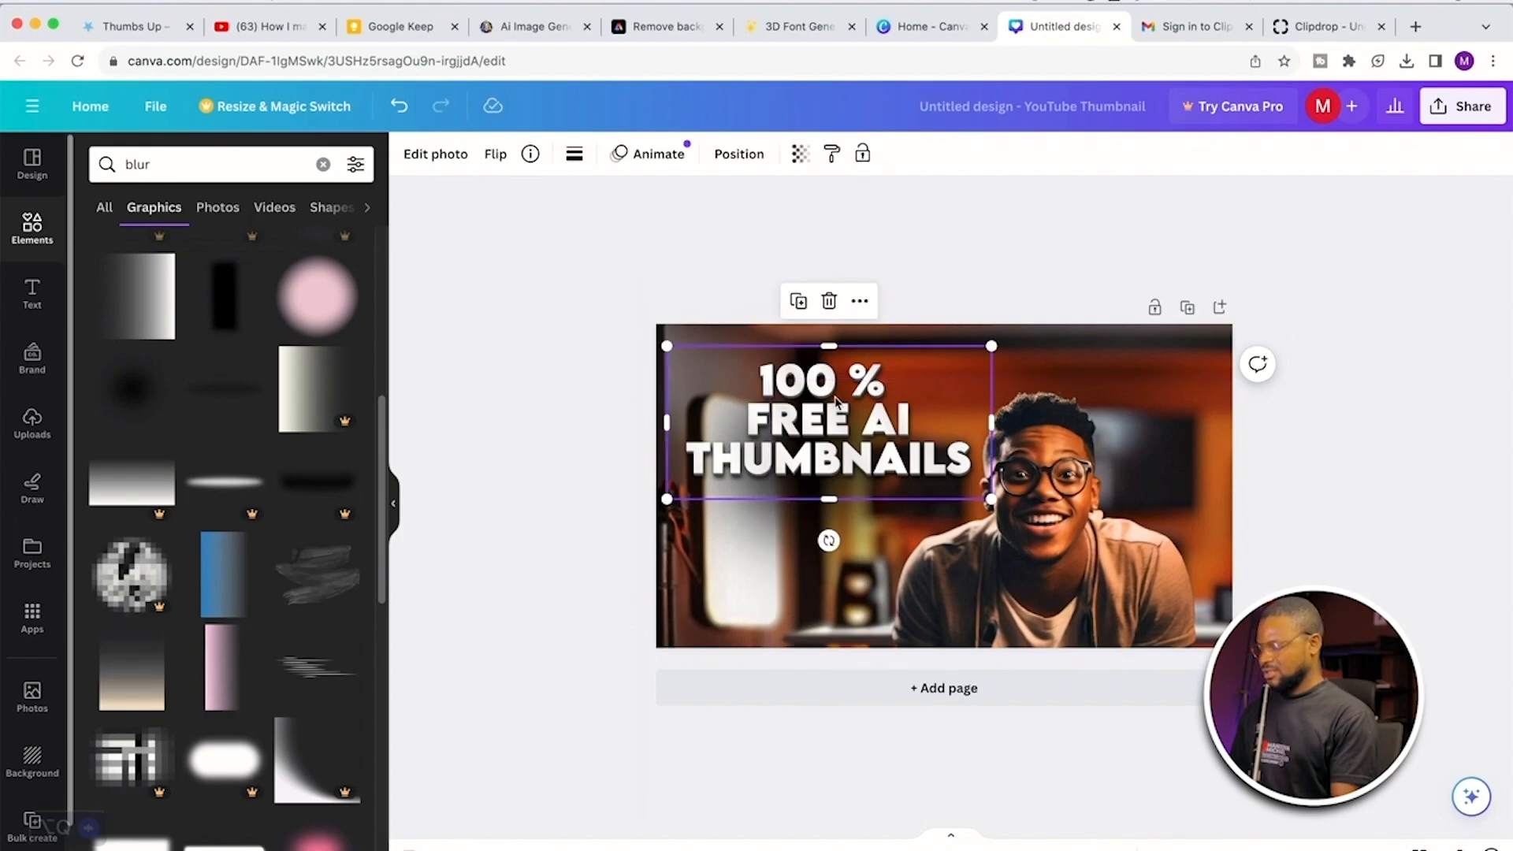
shift+click(792, 530)
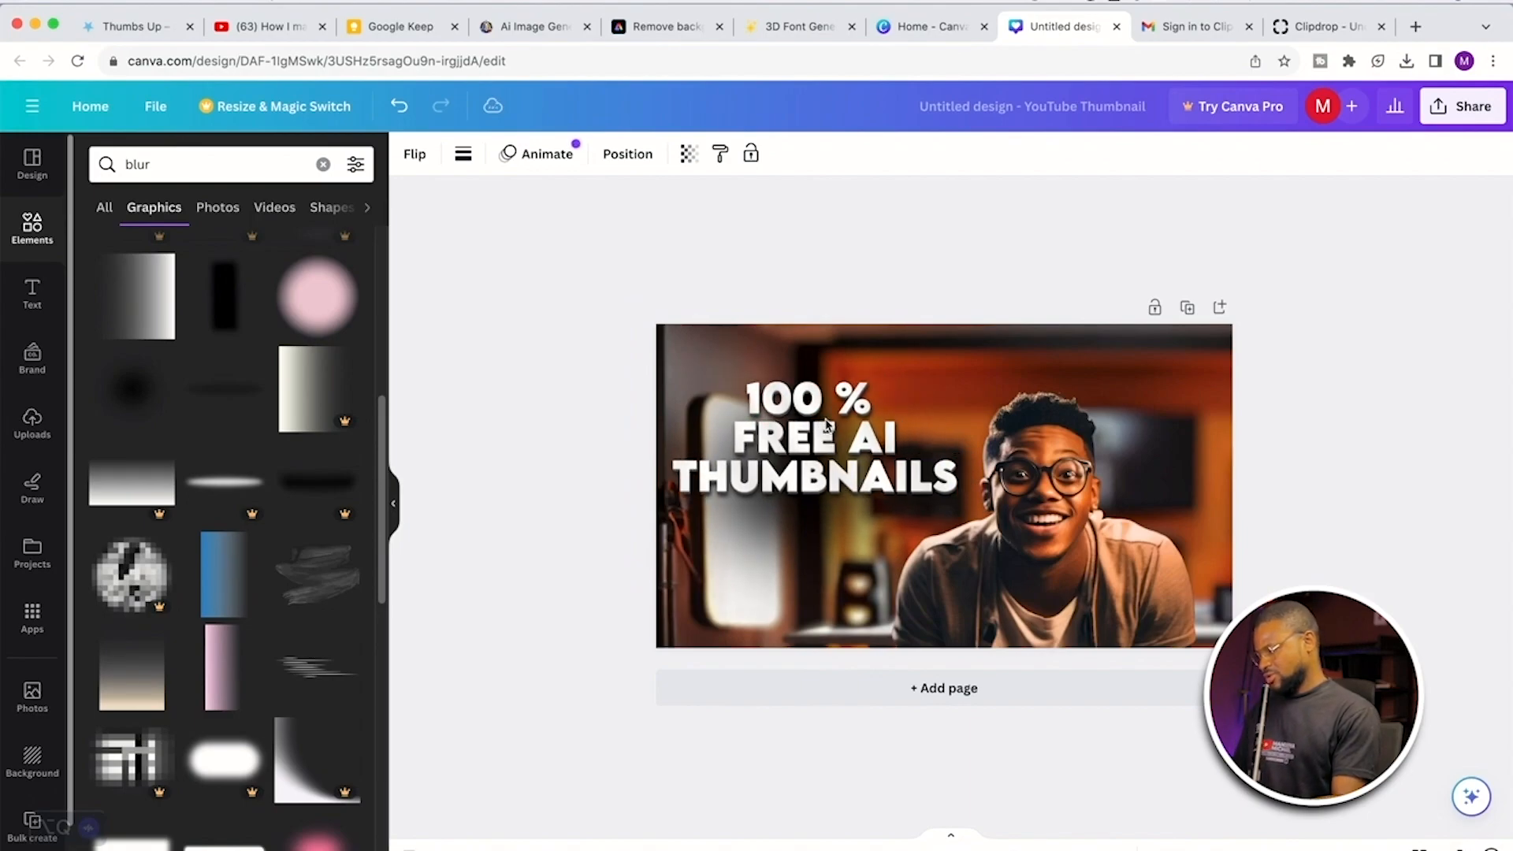
click(1491, 382)
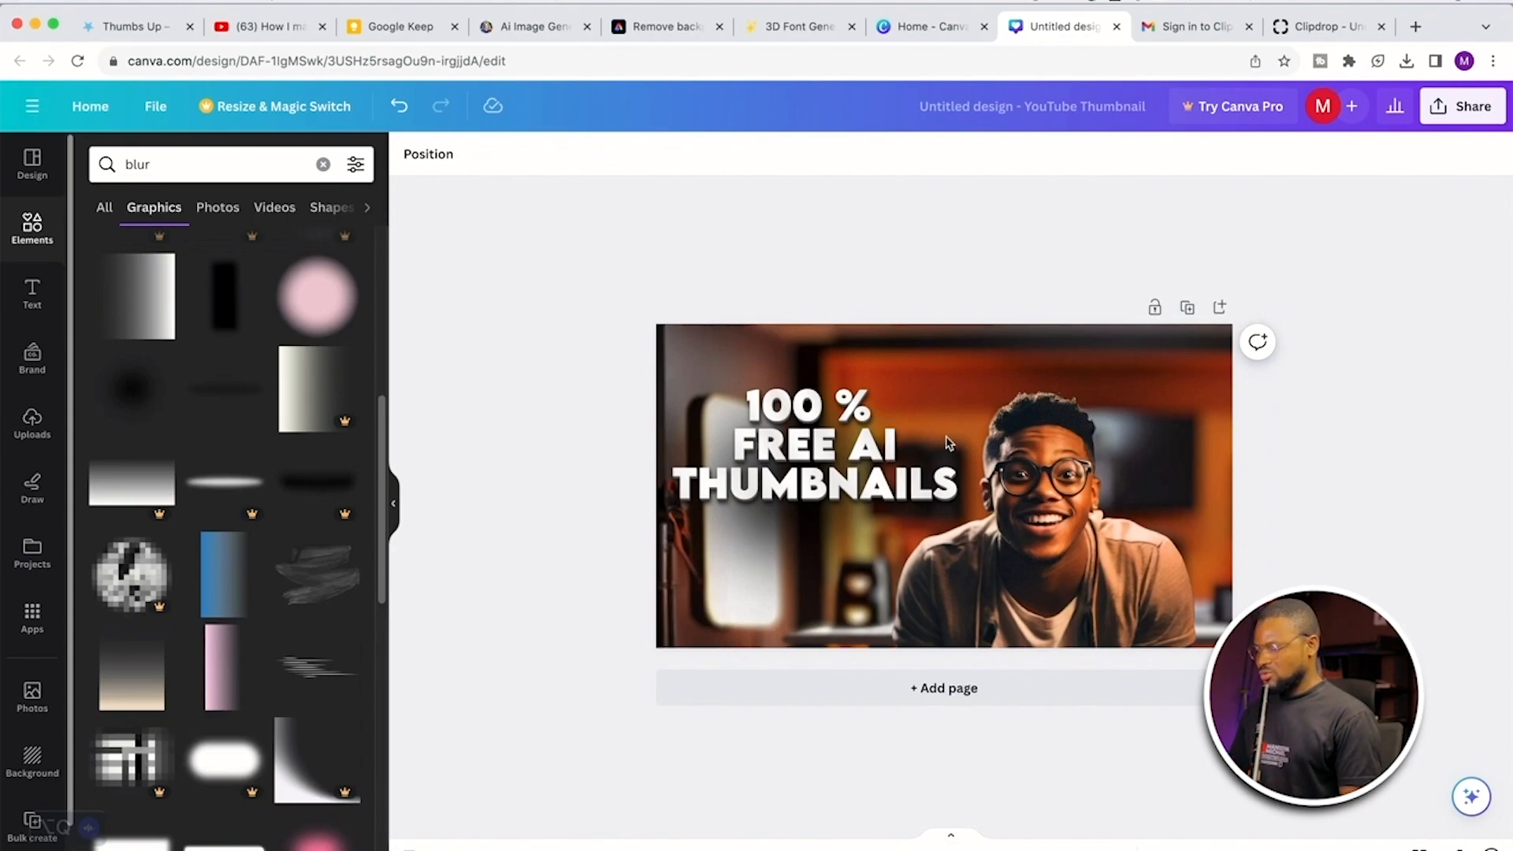
Step: Replace the element search term with "Youtube logo" and run the search
click(172, 162)
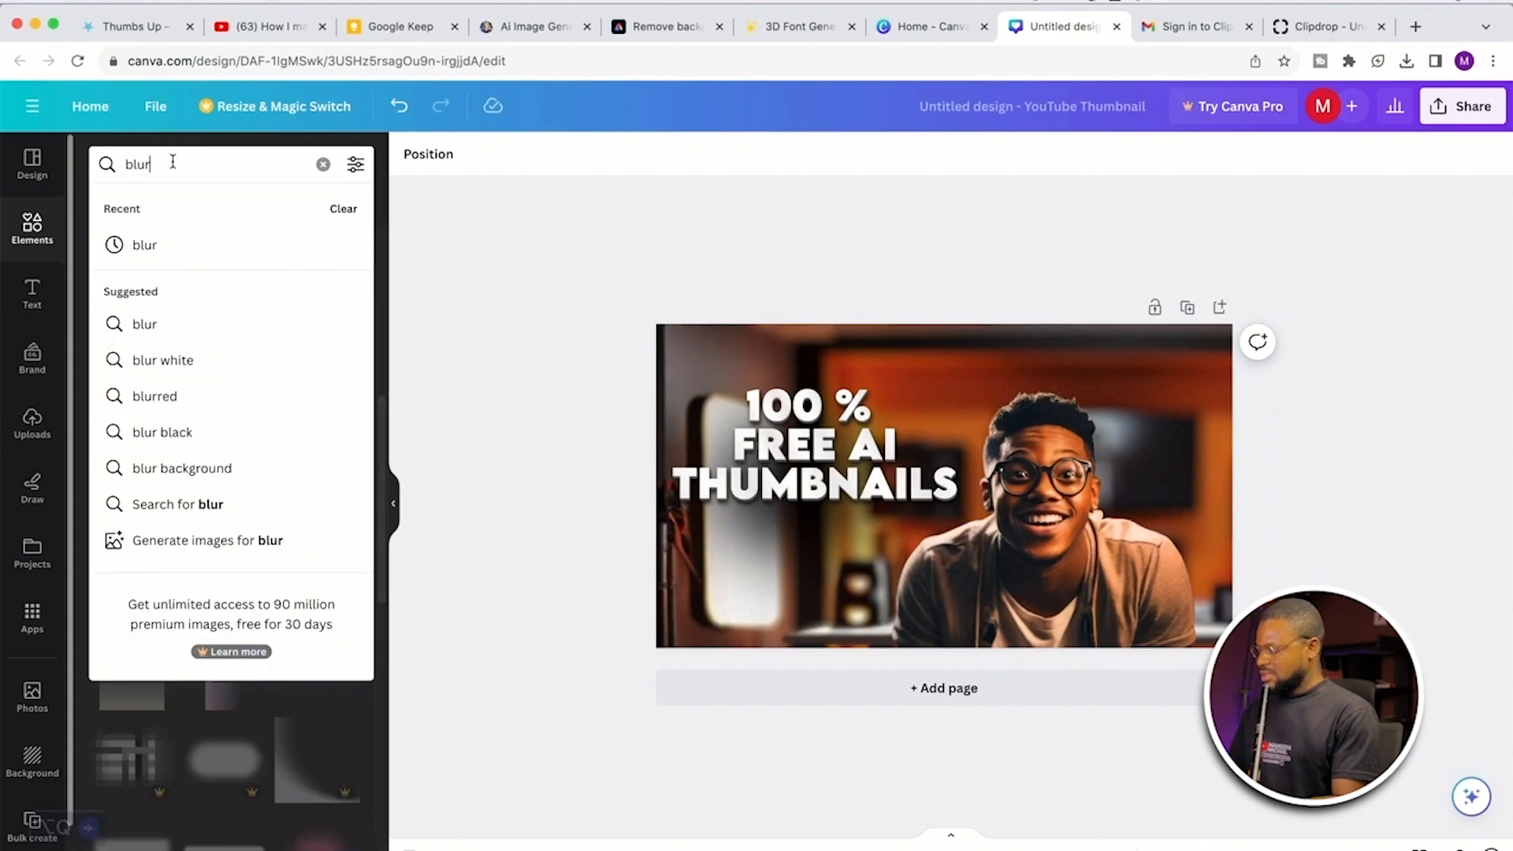
key(BackSpace)
key(BackSpace)
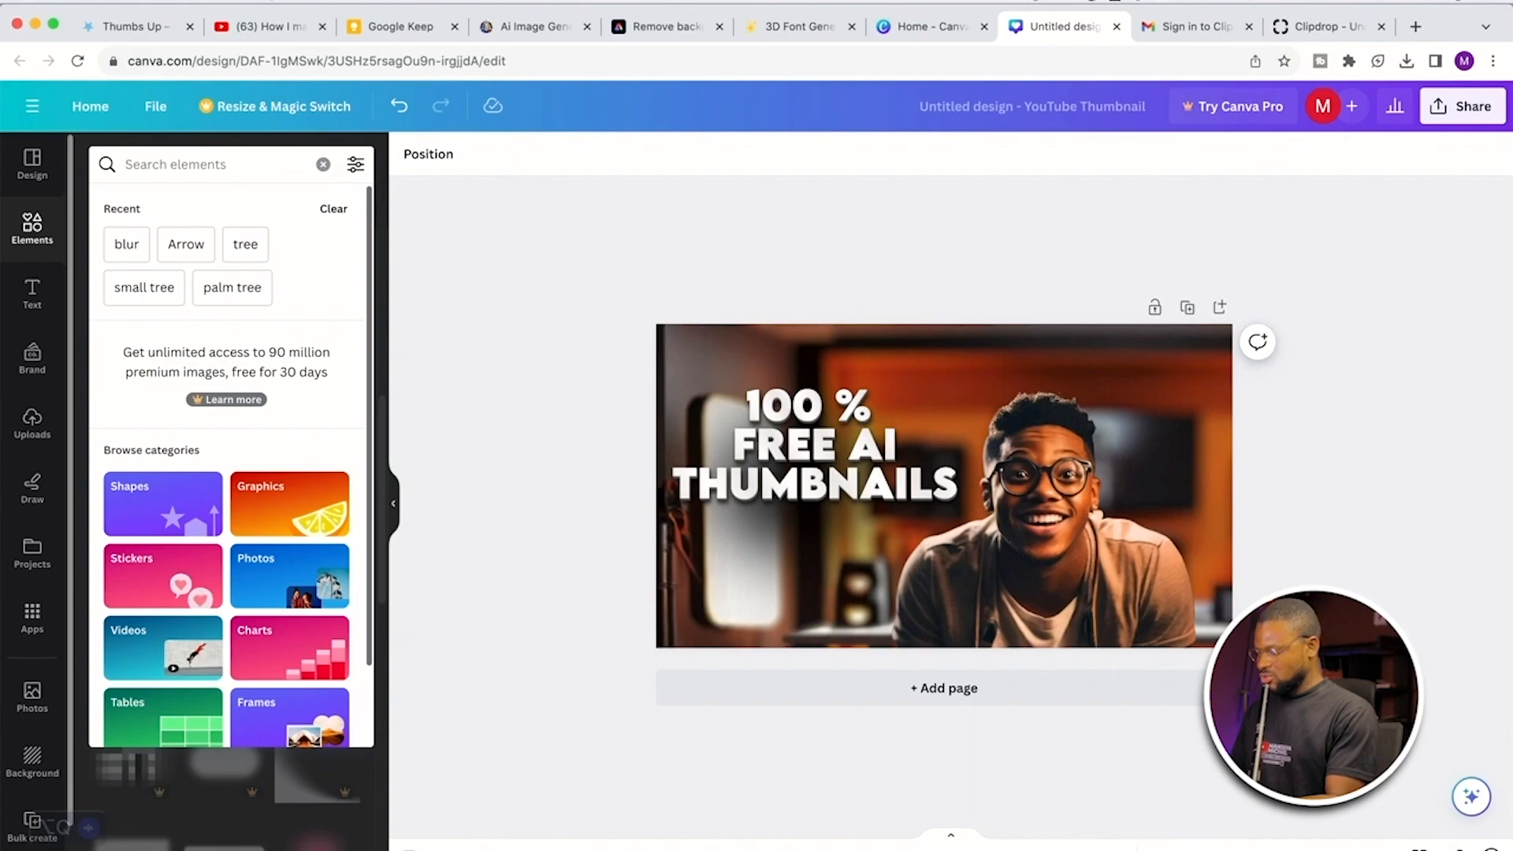
text(Y)
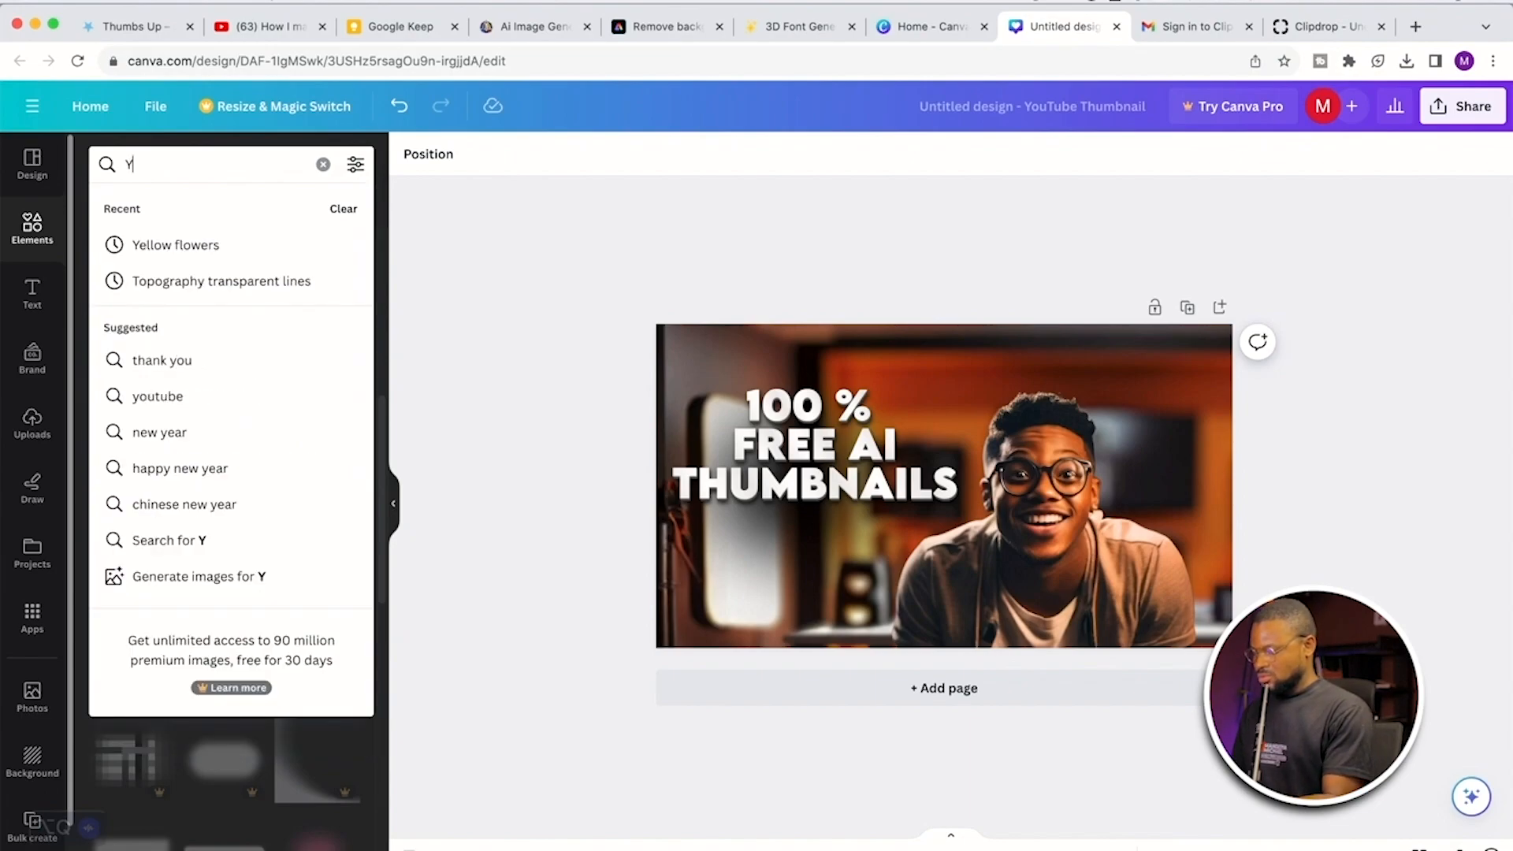
text(outube)
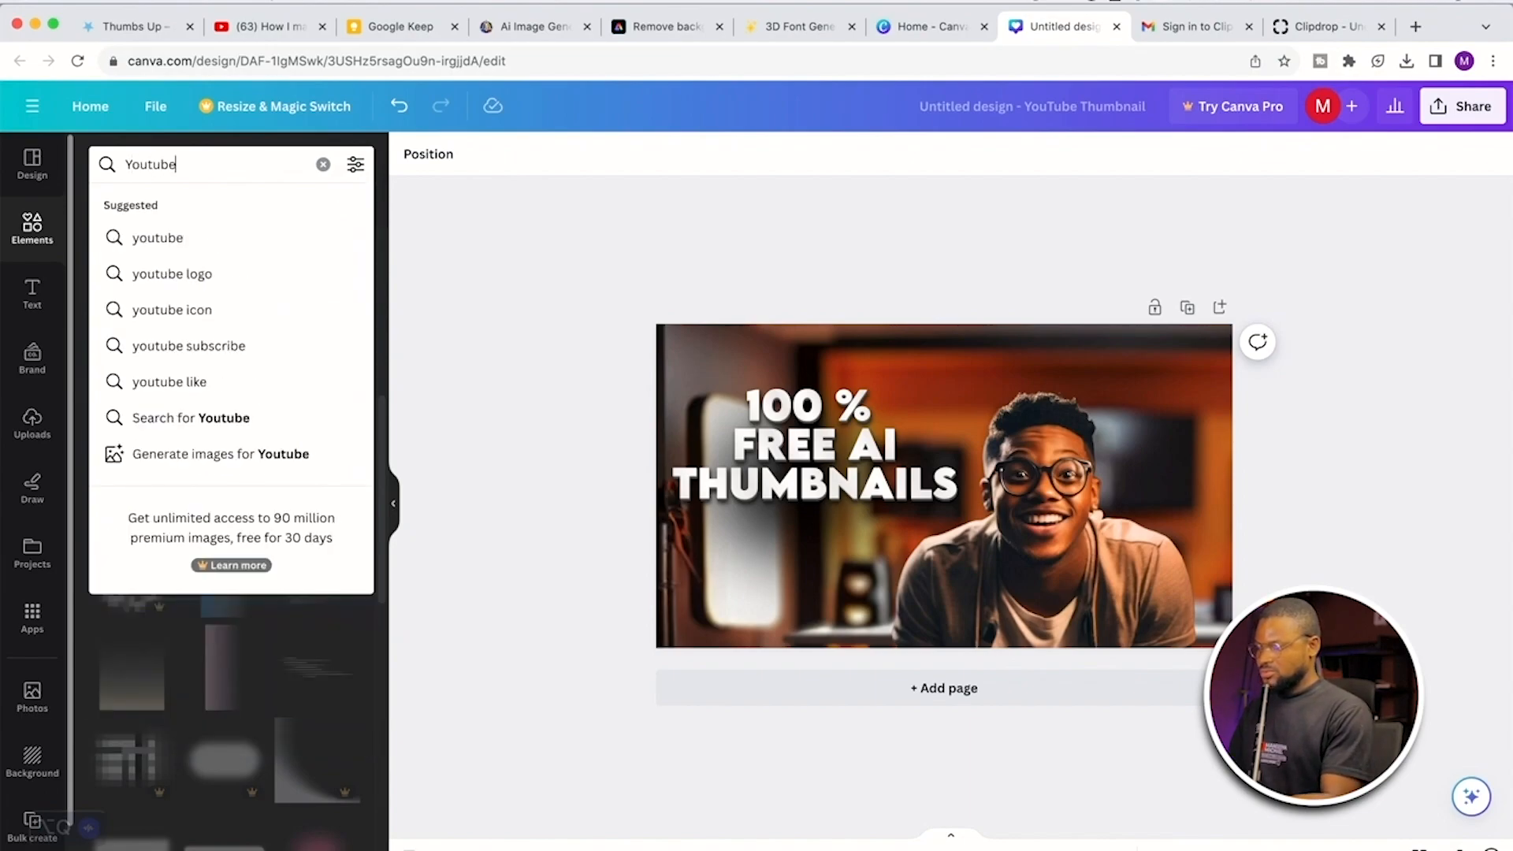
text( lo)
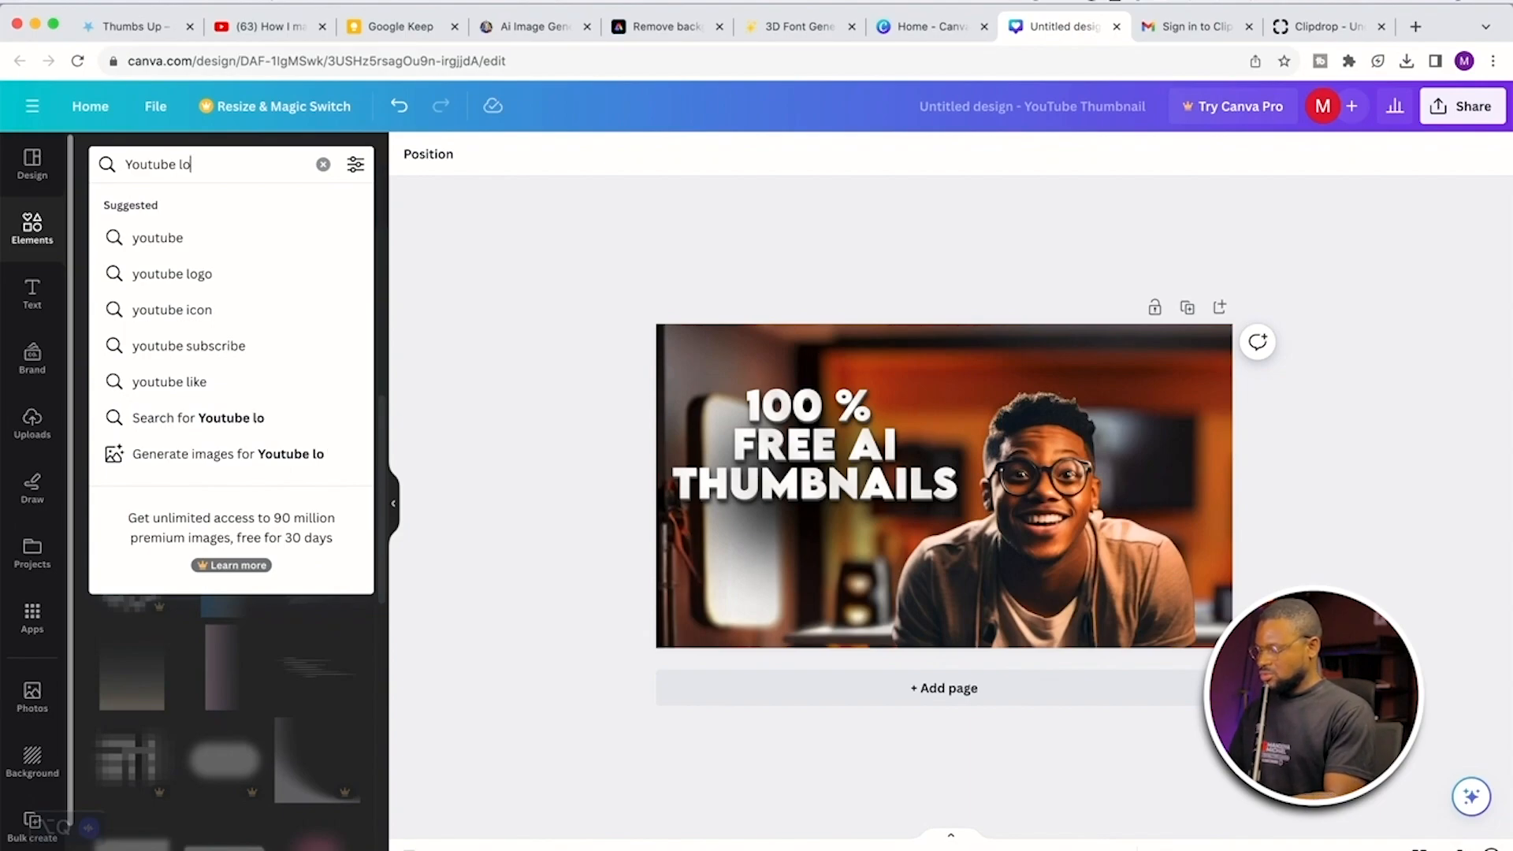
text(go)
key(Return)
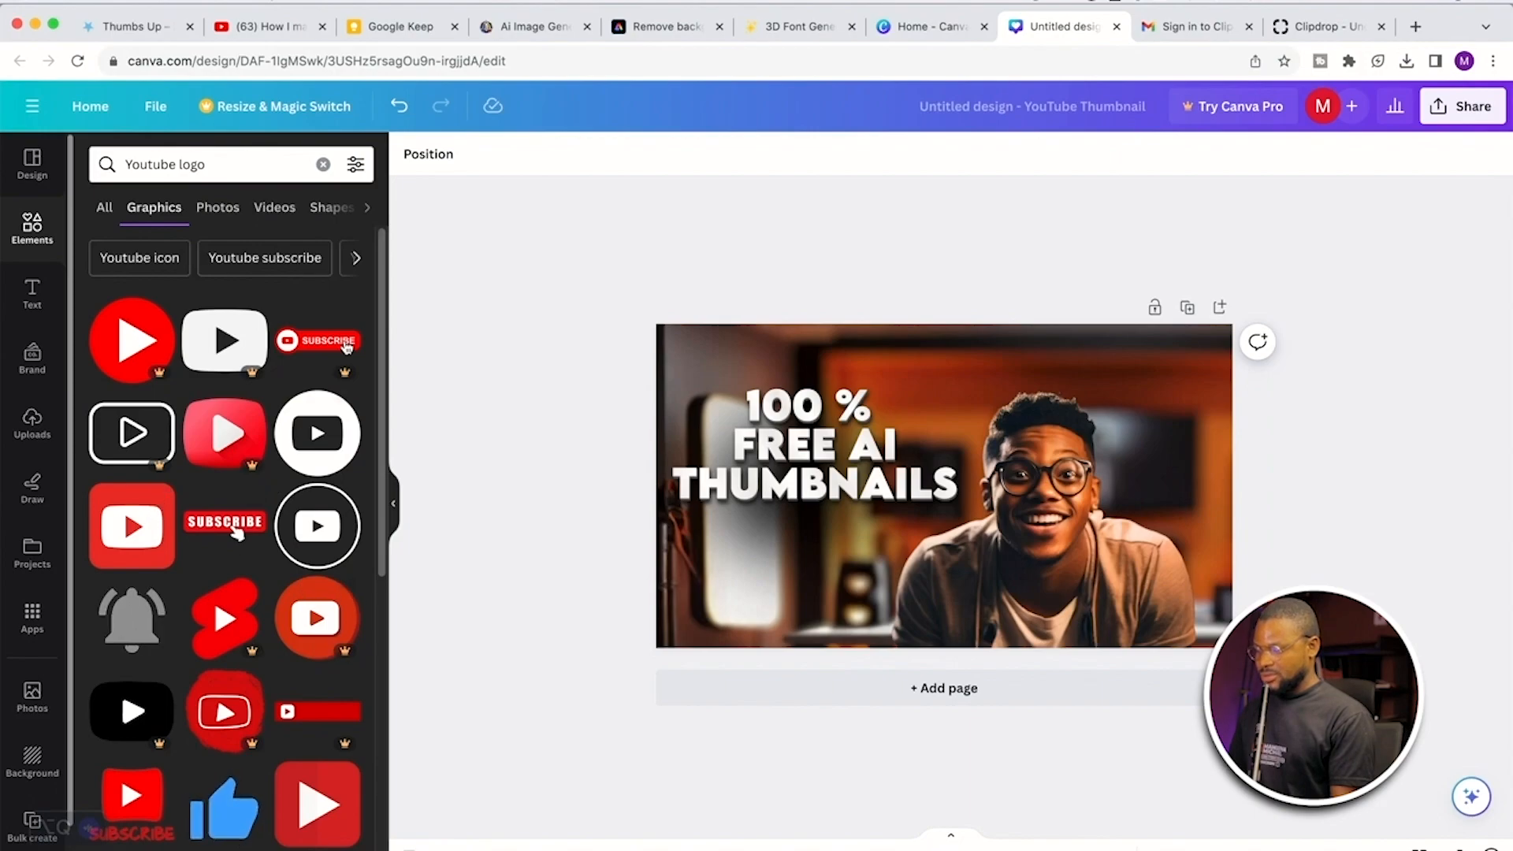
Step: Add the free red square play-button graphic below the title and shrink it to a small icon centred under "THUMBNAILS"
scroll(280, 629, down, 2)
scroll(280, 628, down, 3)
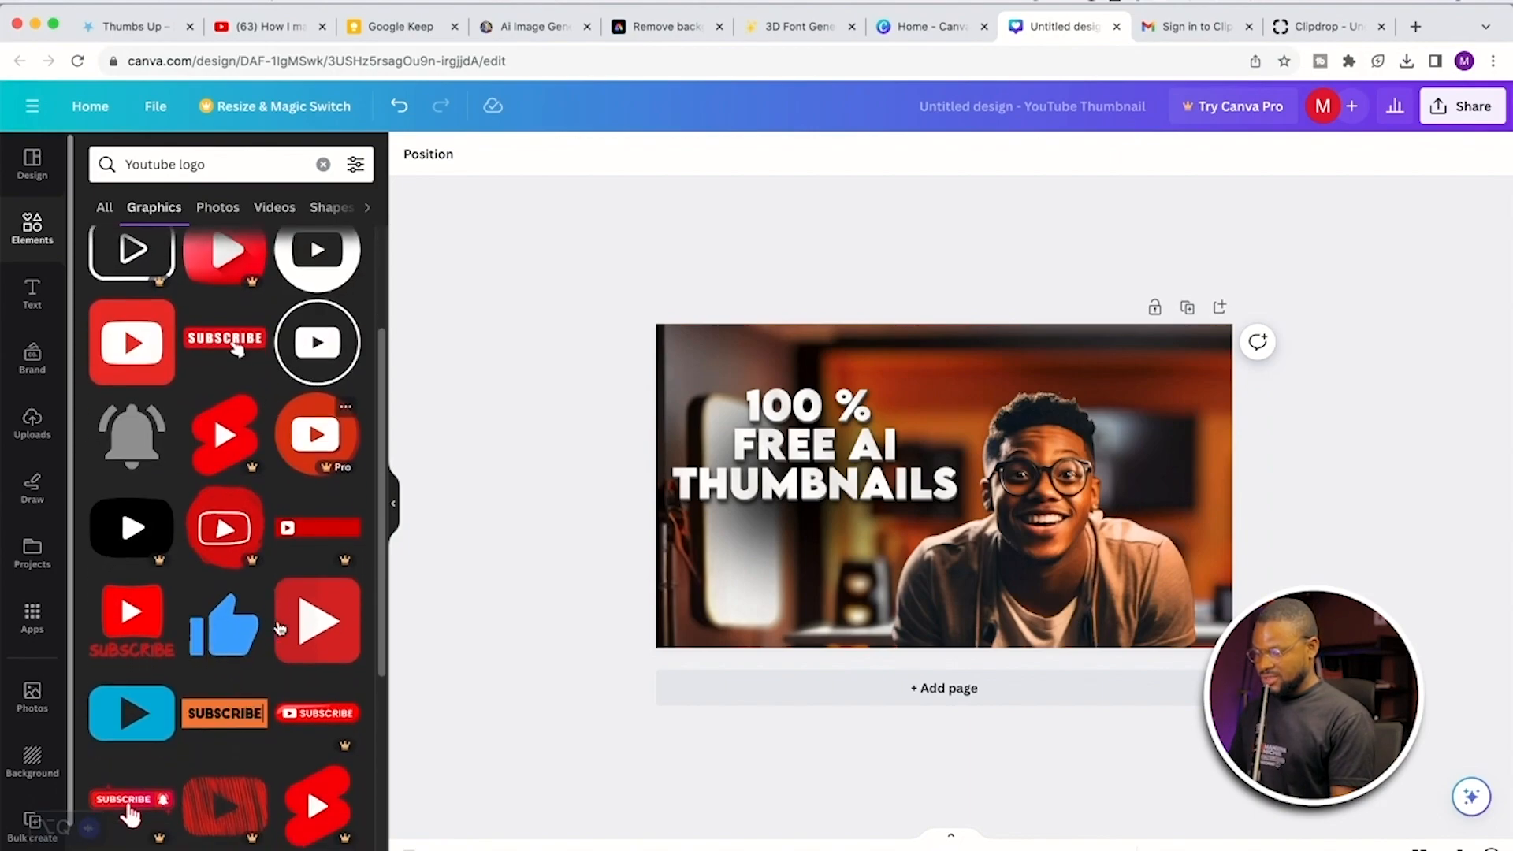
scroll(126, 670, up, 5)
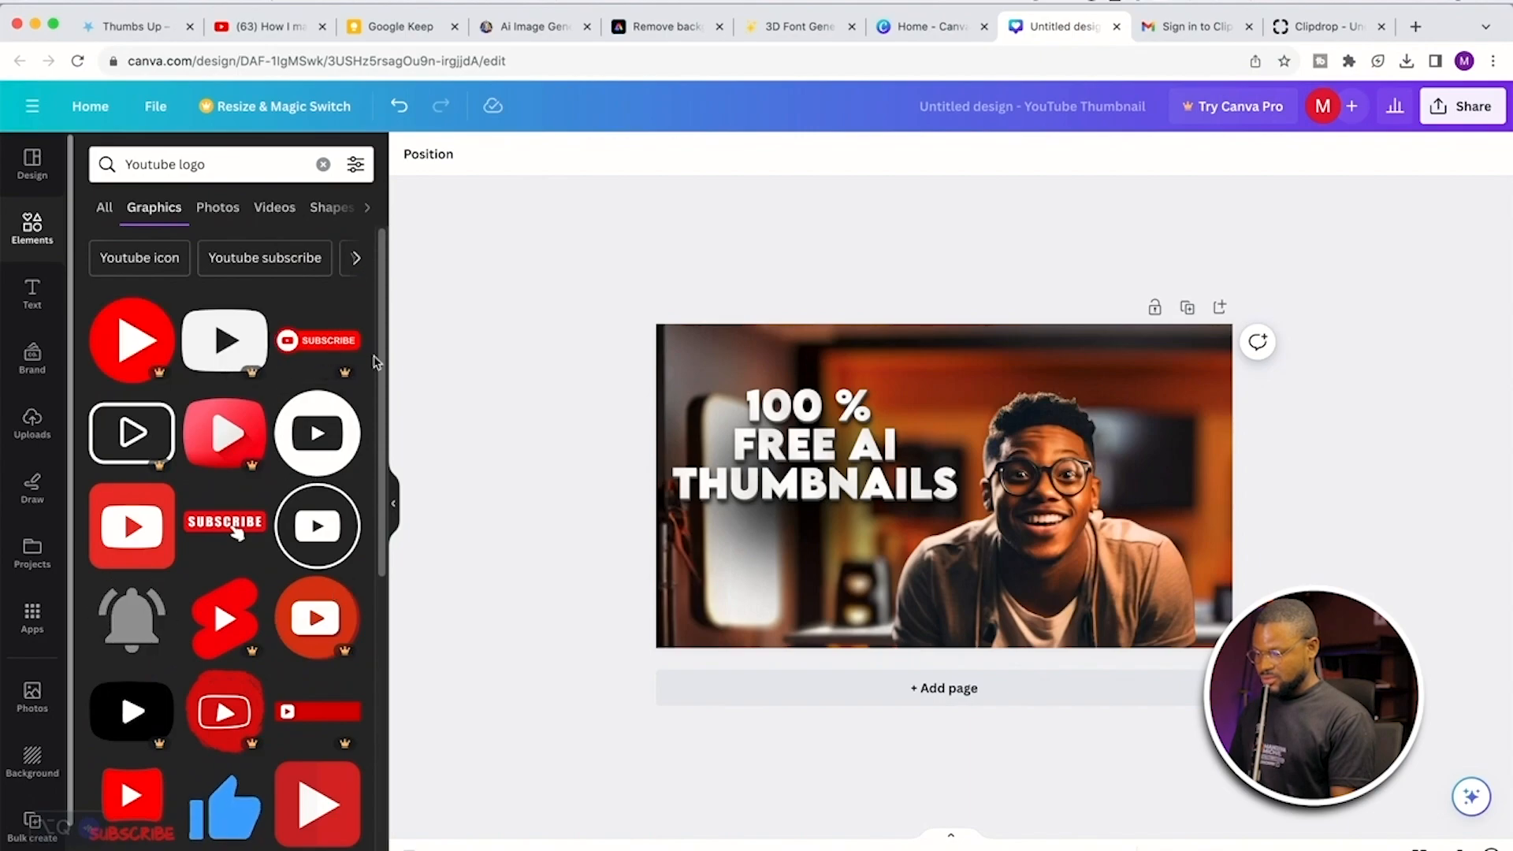
scroll(294, 524, down, 5)
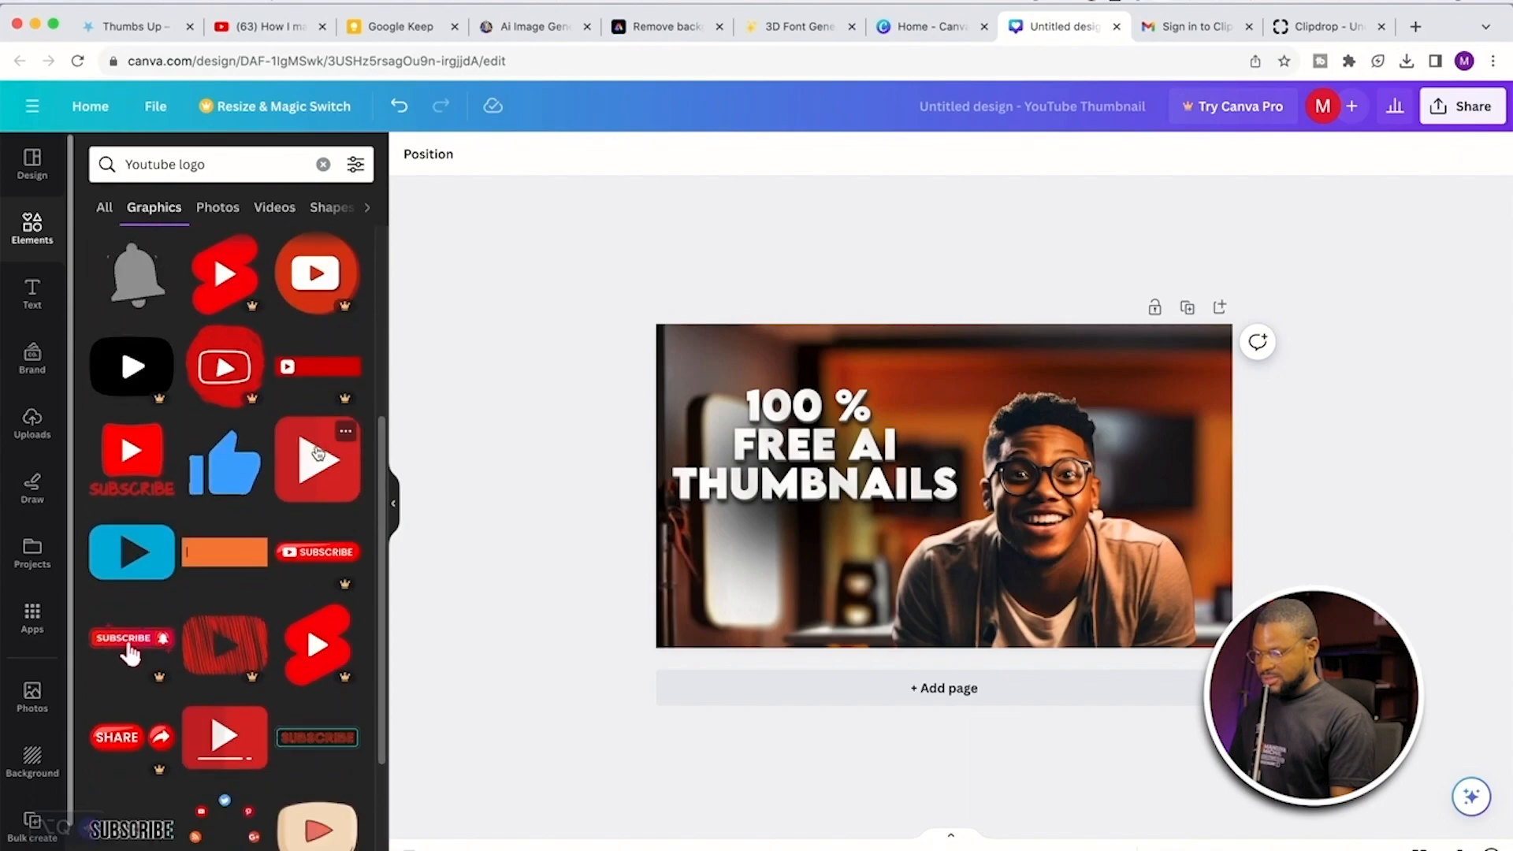
drag(319, 467, 807, 566)
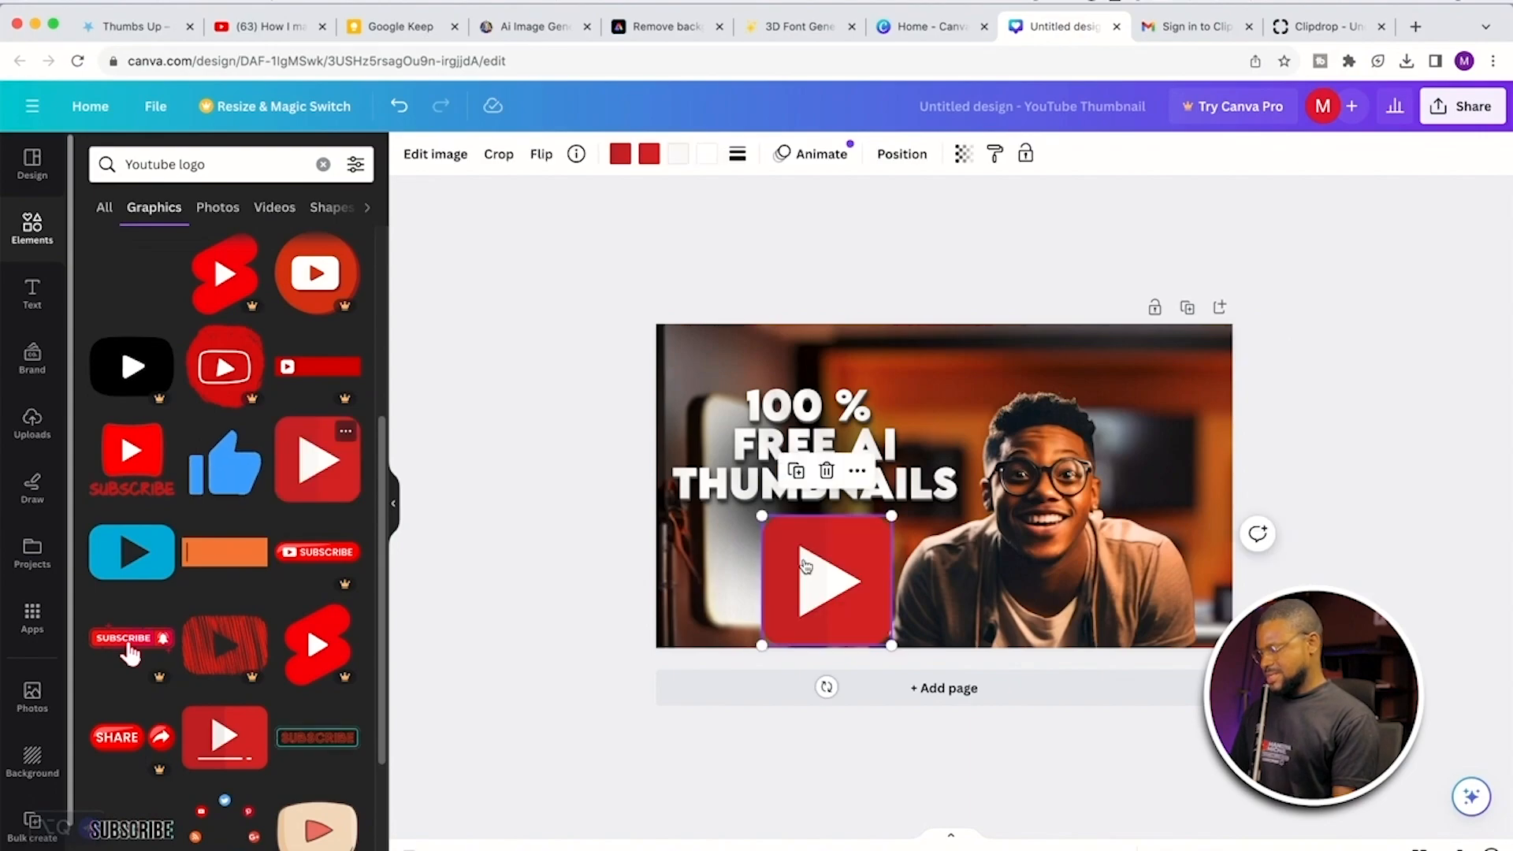
drag(891, 515, 803, 533)
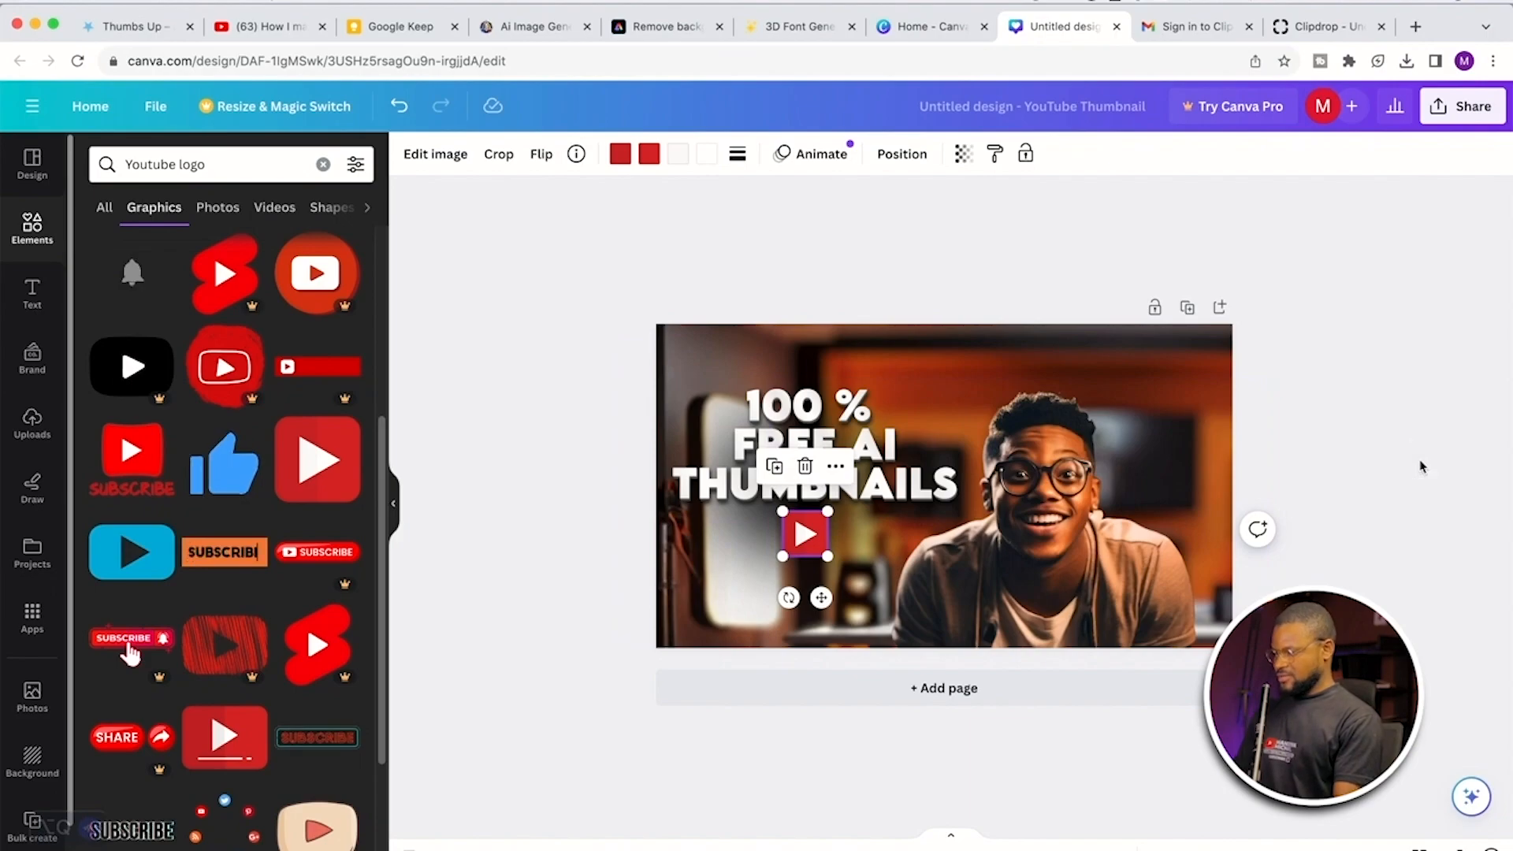
Step: Nudge the red play icon slightly up toward the title and deselect it
click(1114, 529)
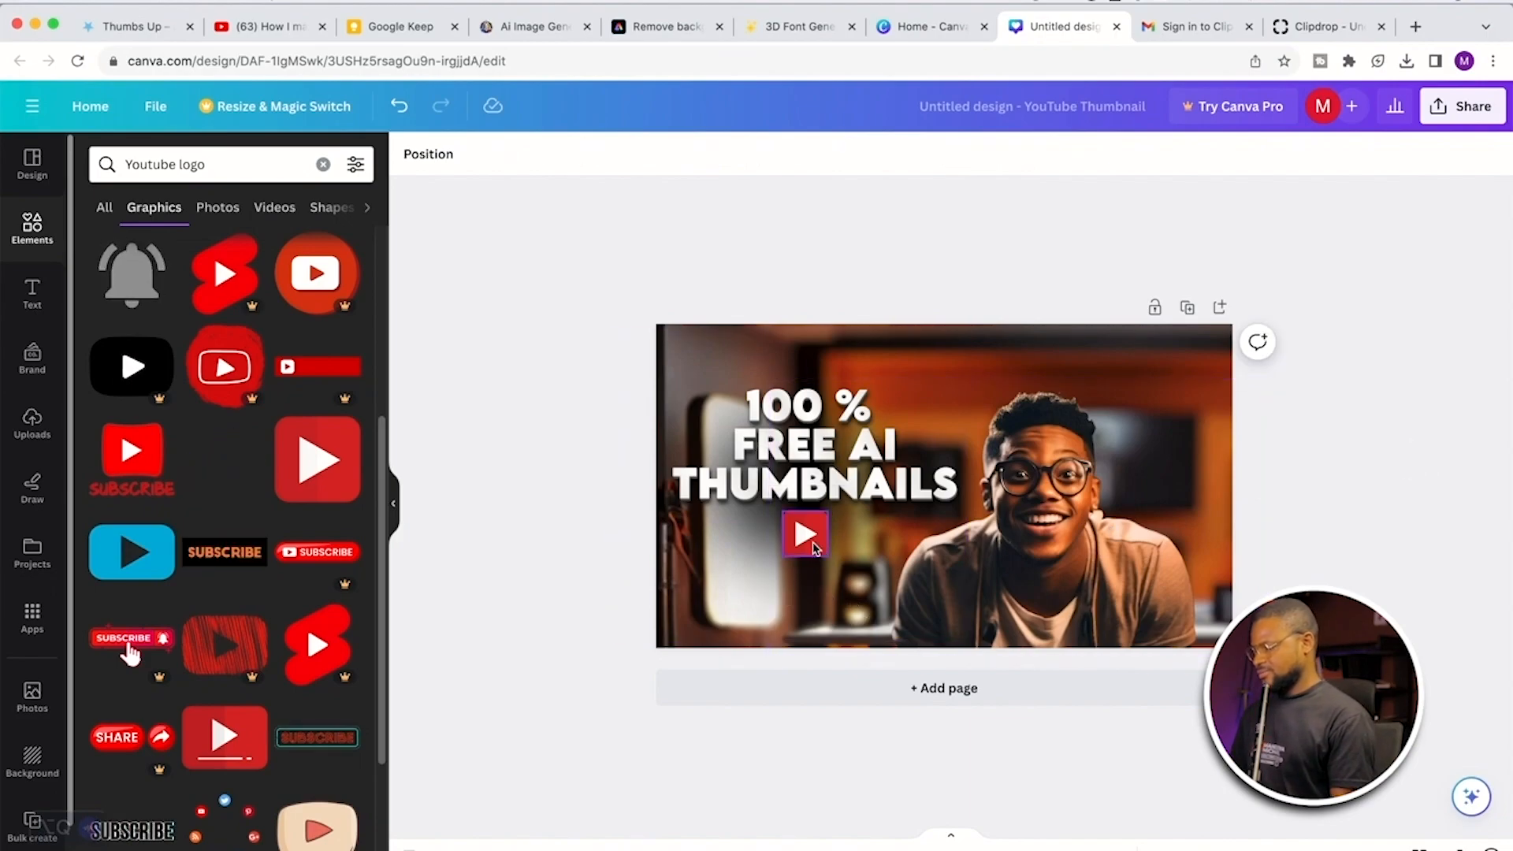
click(813, 545)
key(Up)
key(Up)
key(Up)
key(Up)
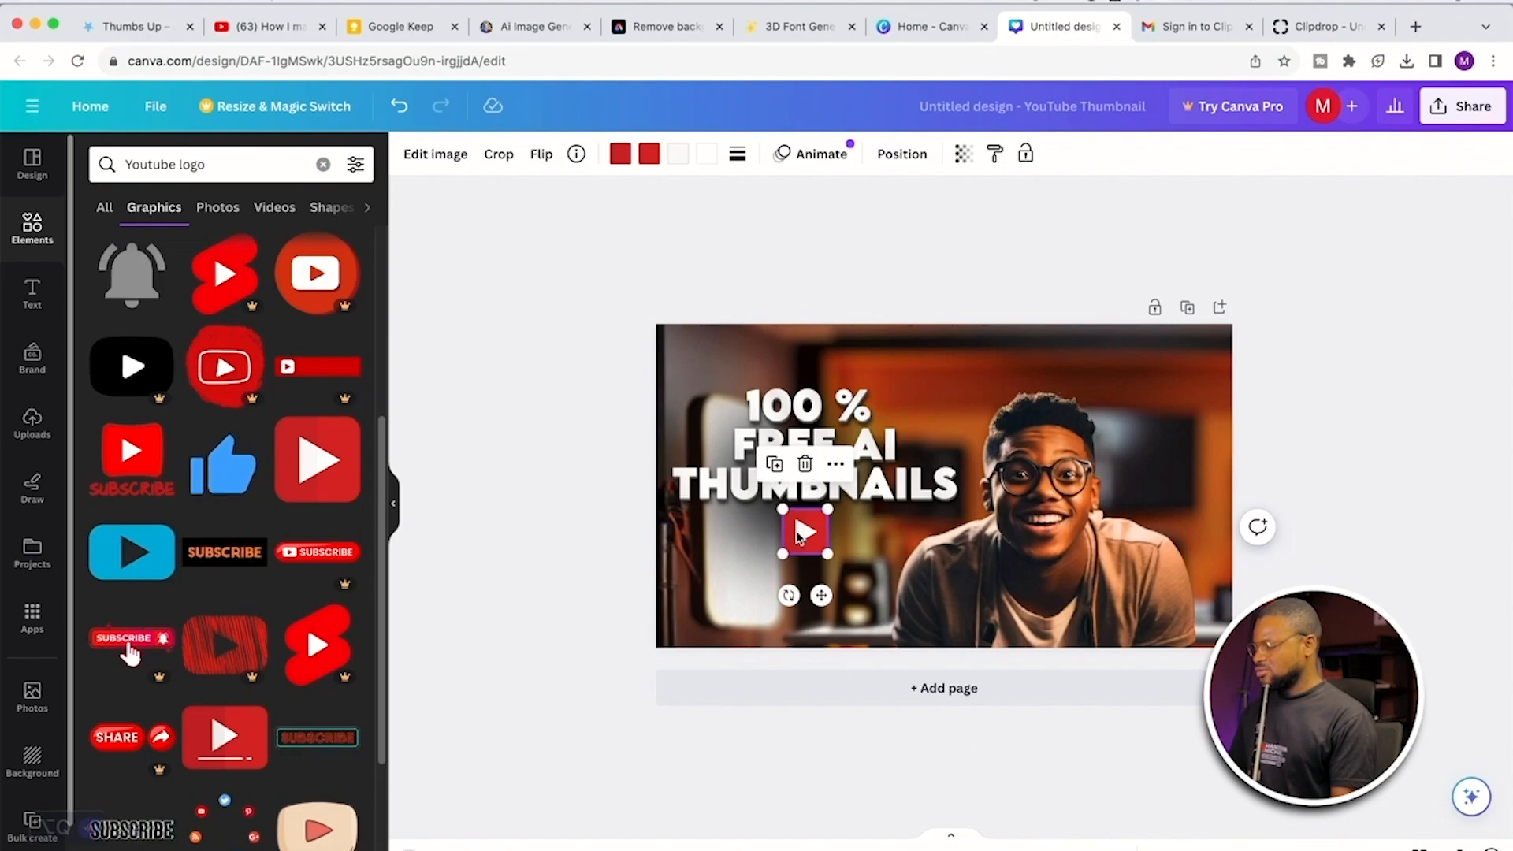
key(Up)
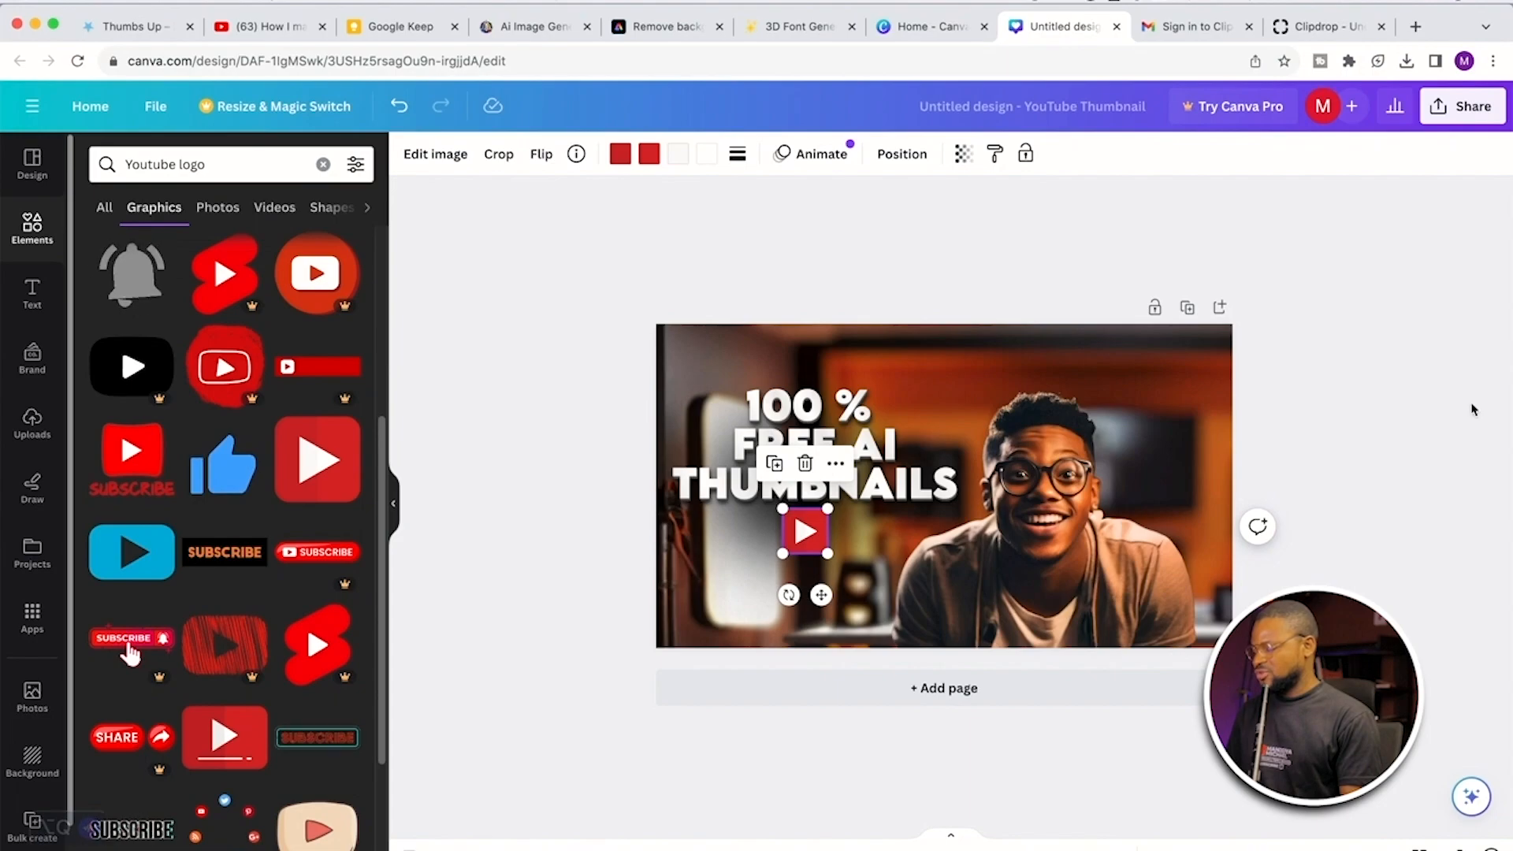
click(1453, 368)
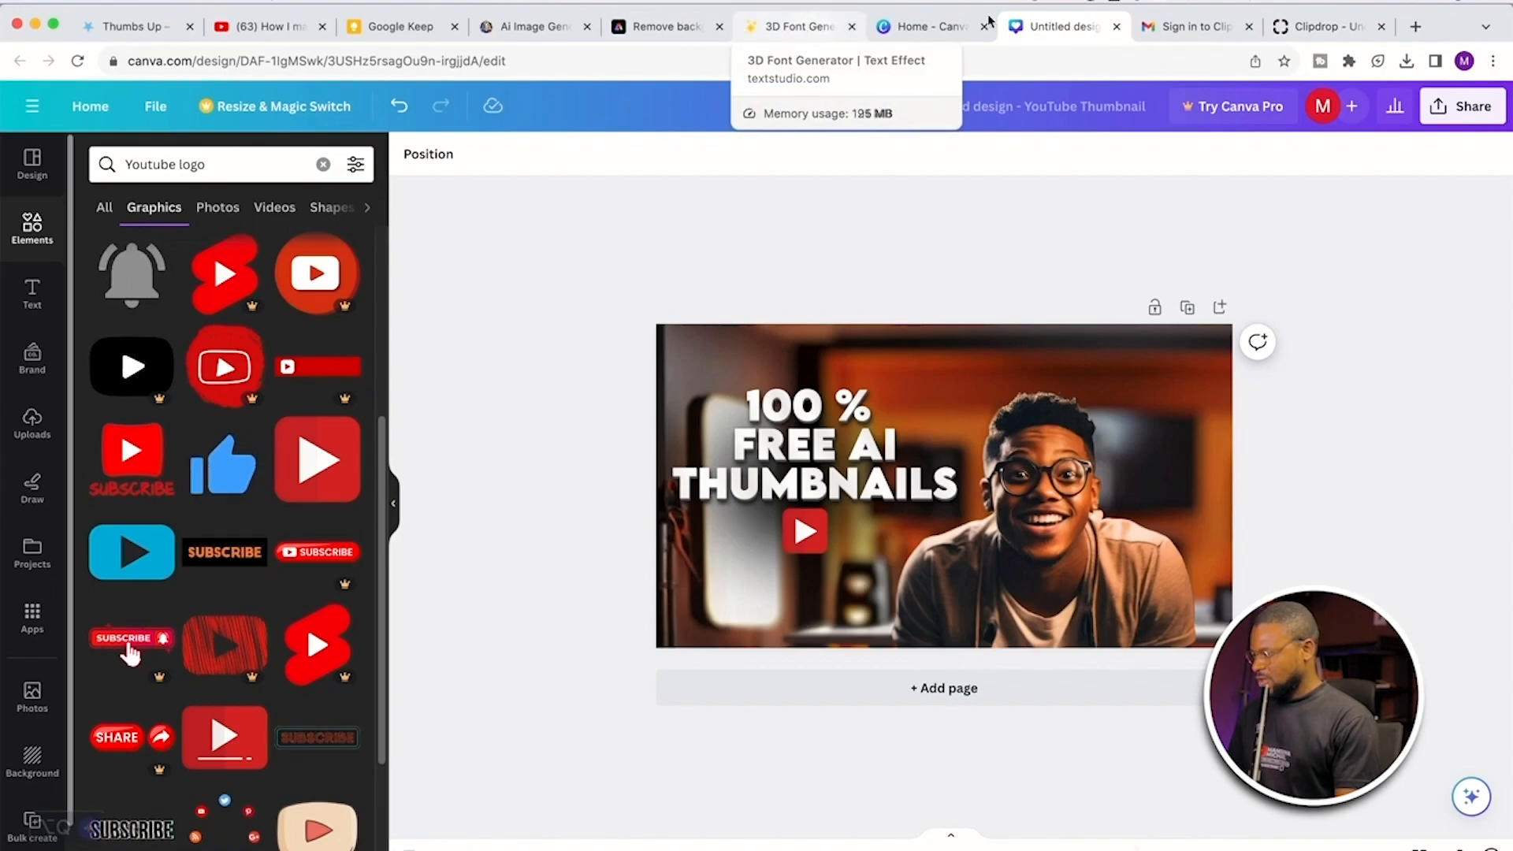
Step: Check the TextStudio title page, return to the Canva design and browse the ready-made font combinations in its text library
click(800, 32)
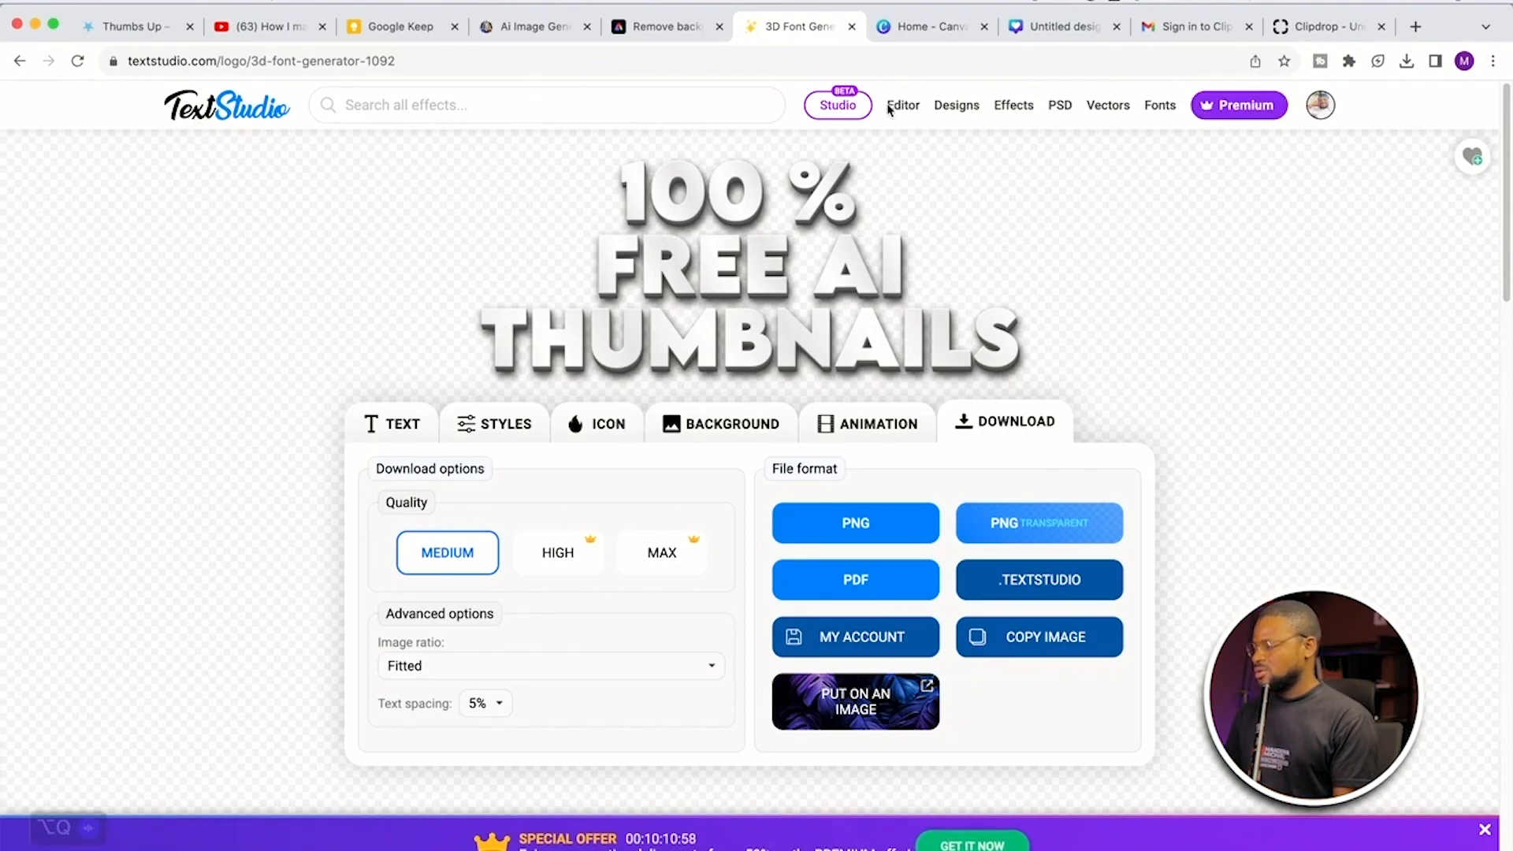
click(1056, 26)
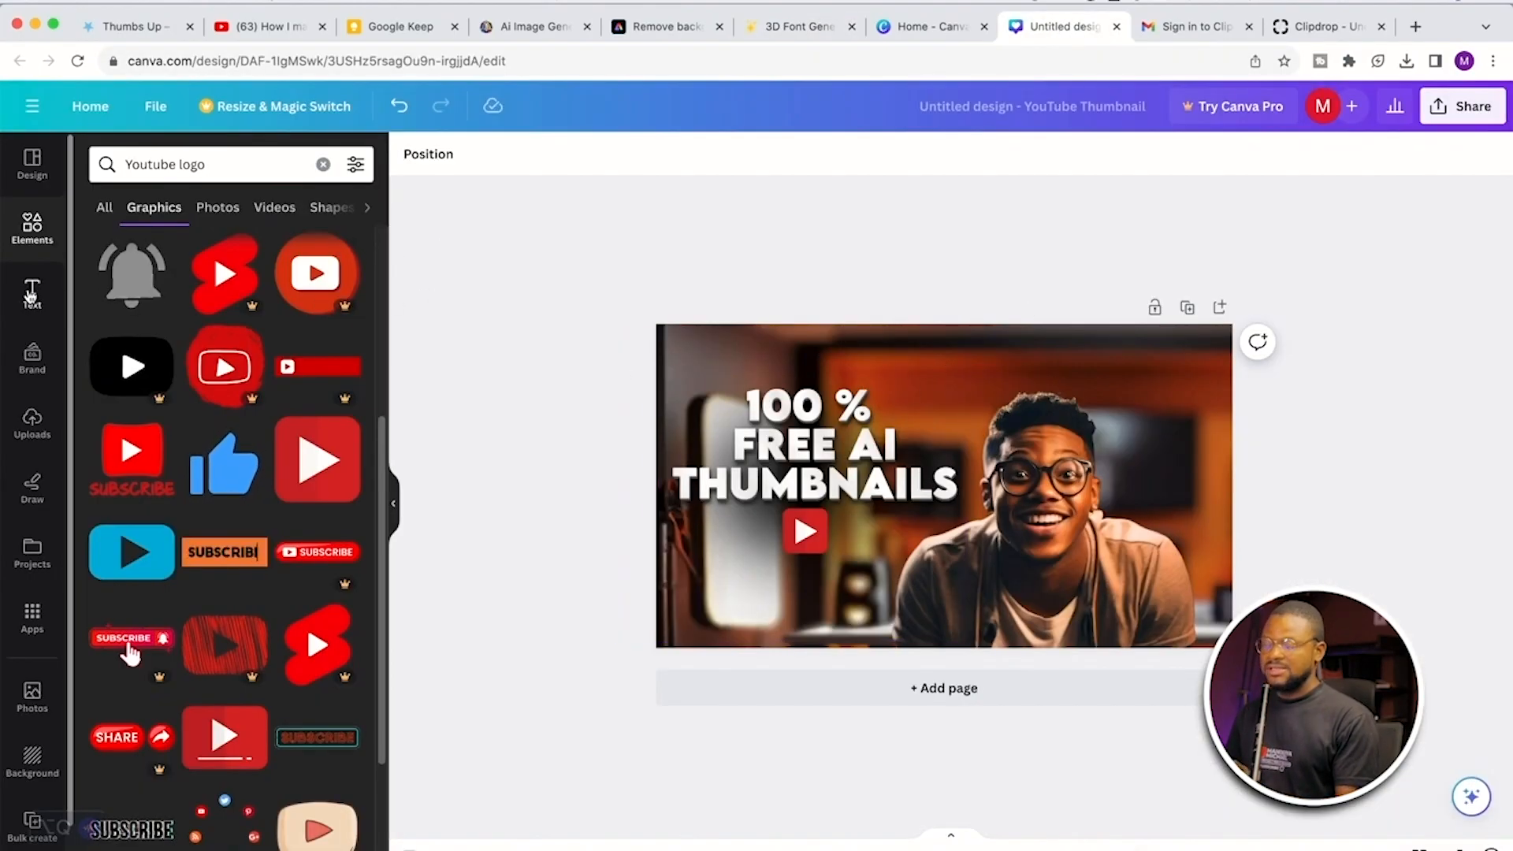
scroll(157, 295, down, 1)
click(31, 293)
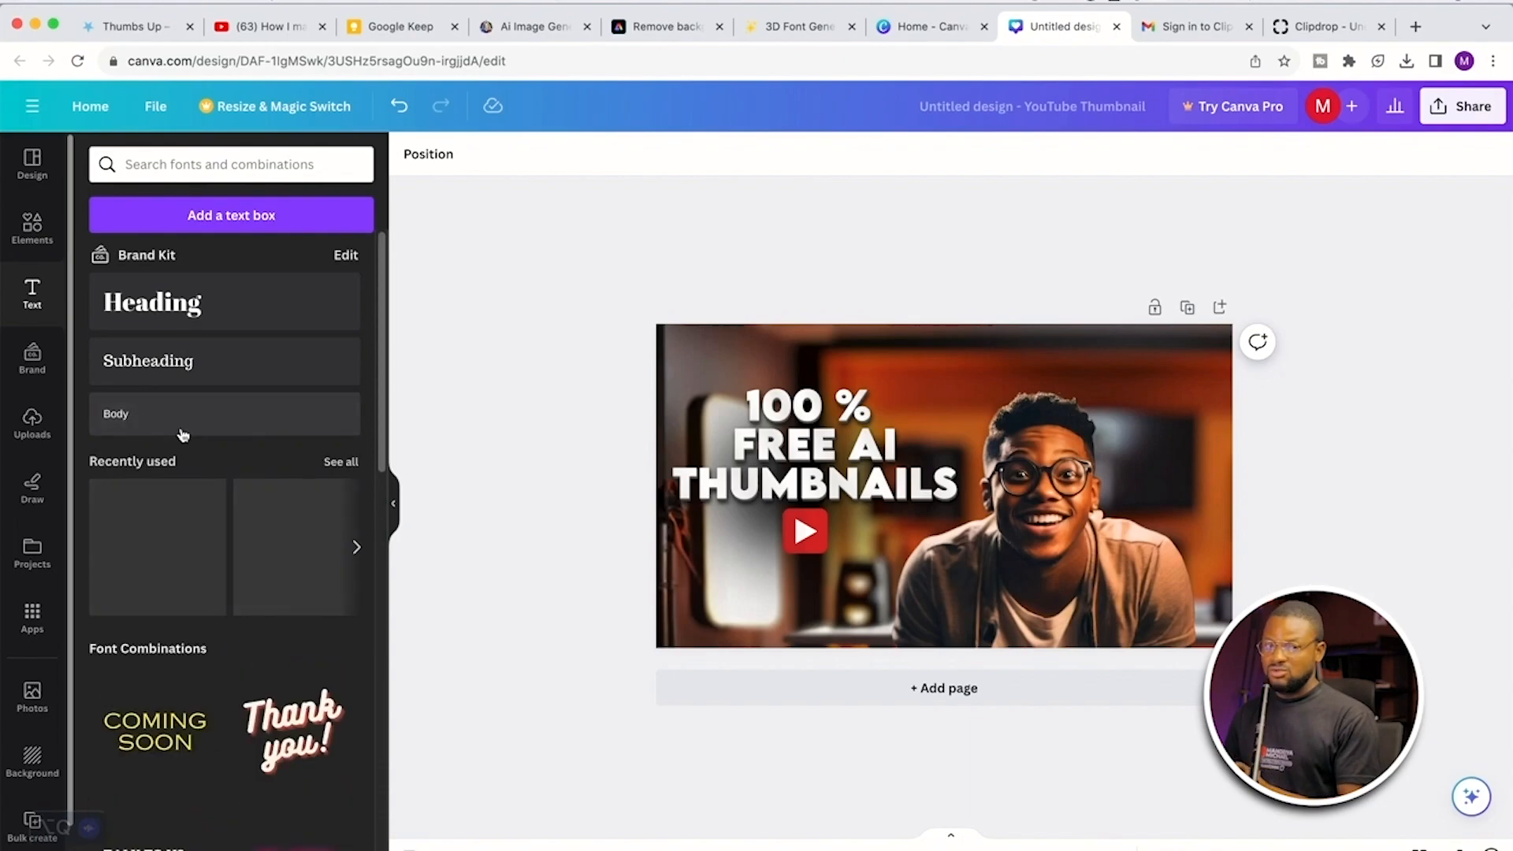
scroll(182, 434, down, 1)
scroll(182, 434, up, 2)
scroll(182, 434, down, 7)
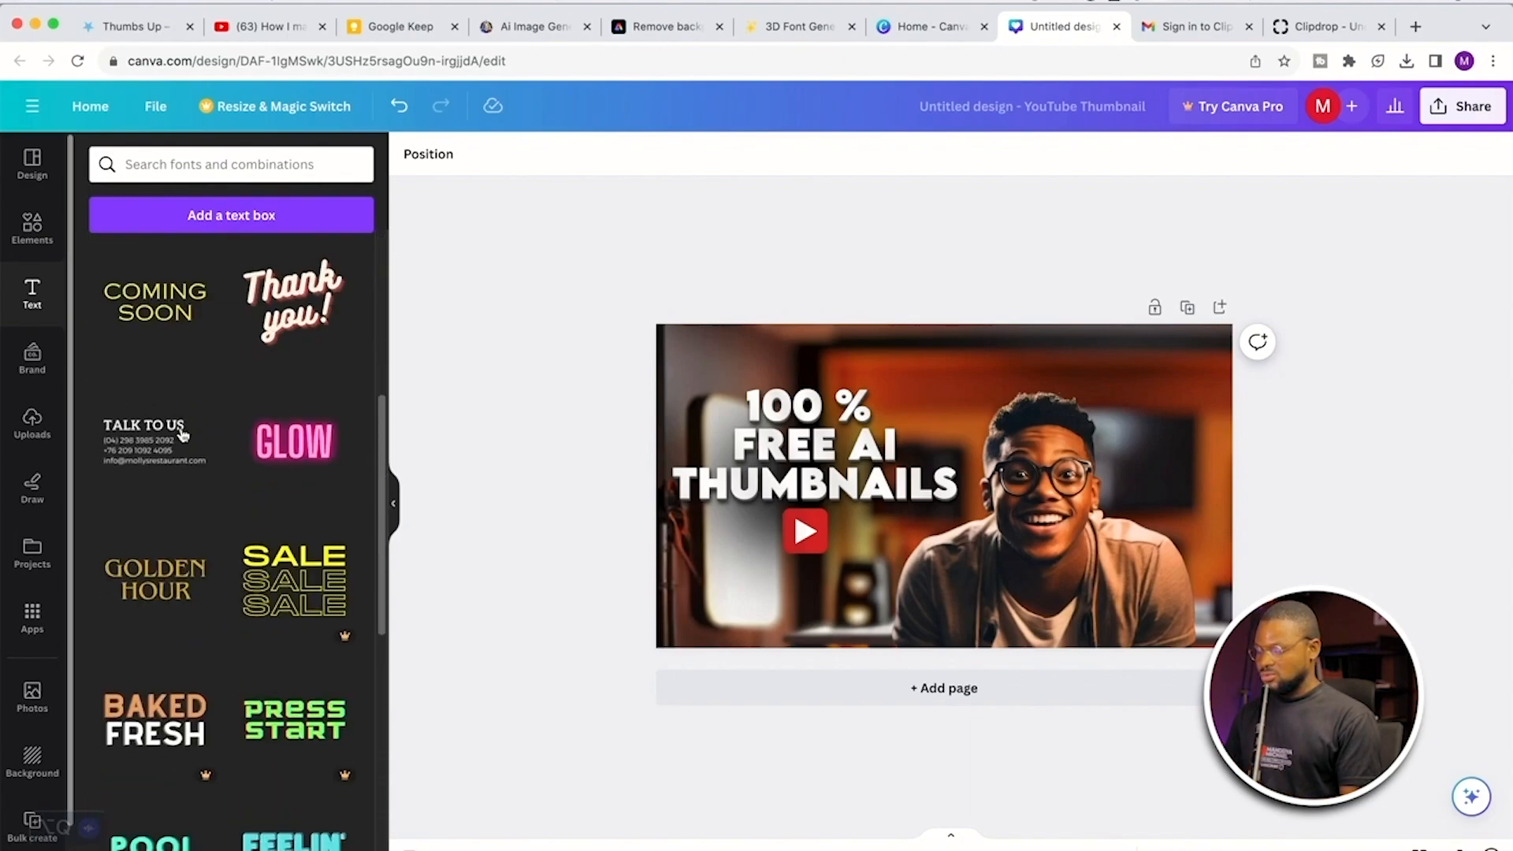
scroll(182, 434, down, 3)
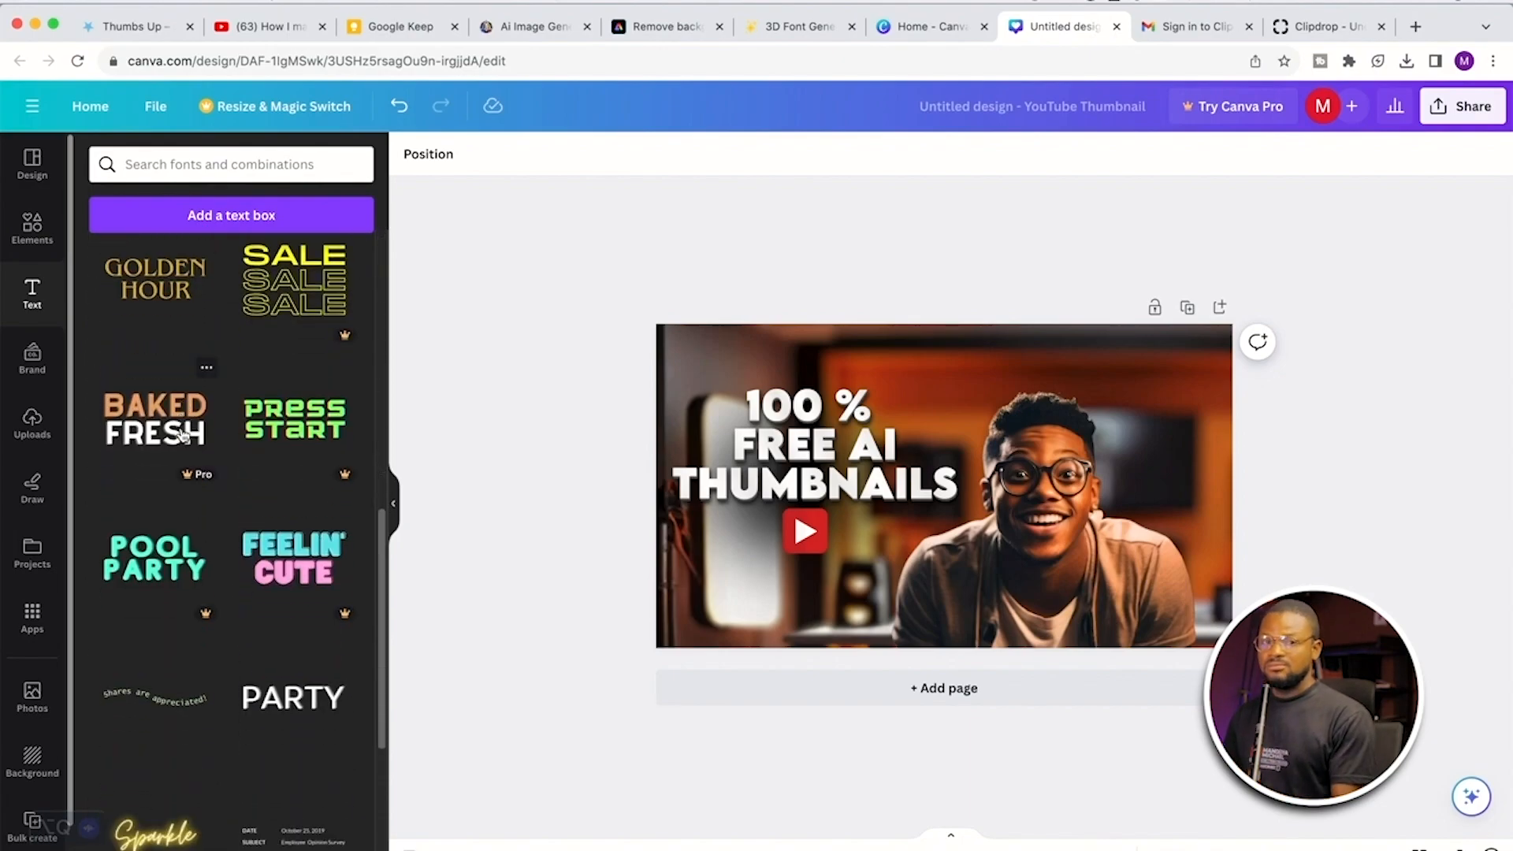
scroll(182, 434, down, 2)
scroll(181, 432, down, 1)
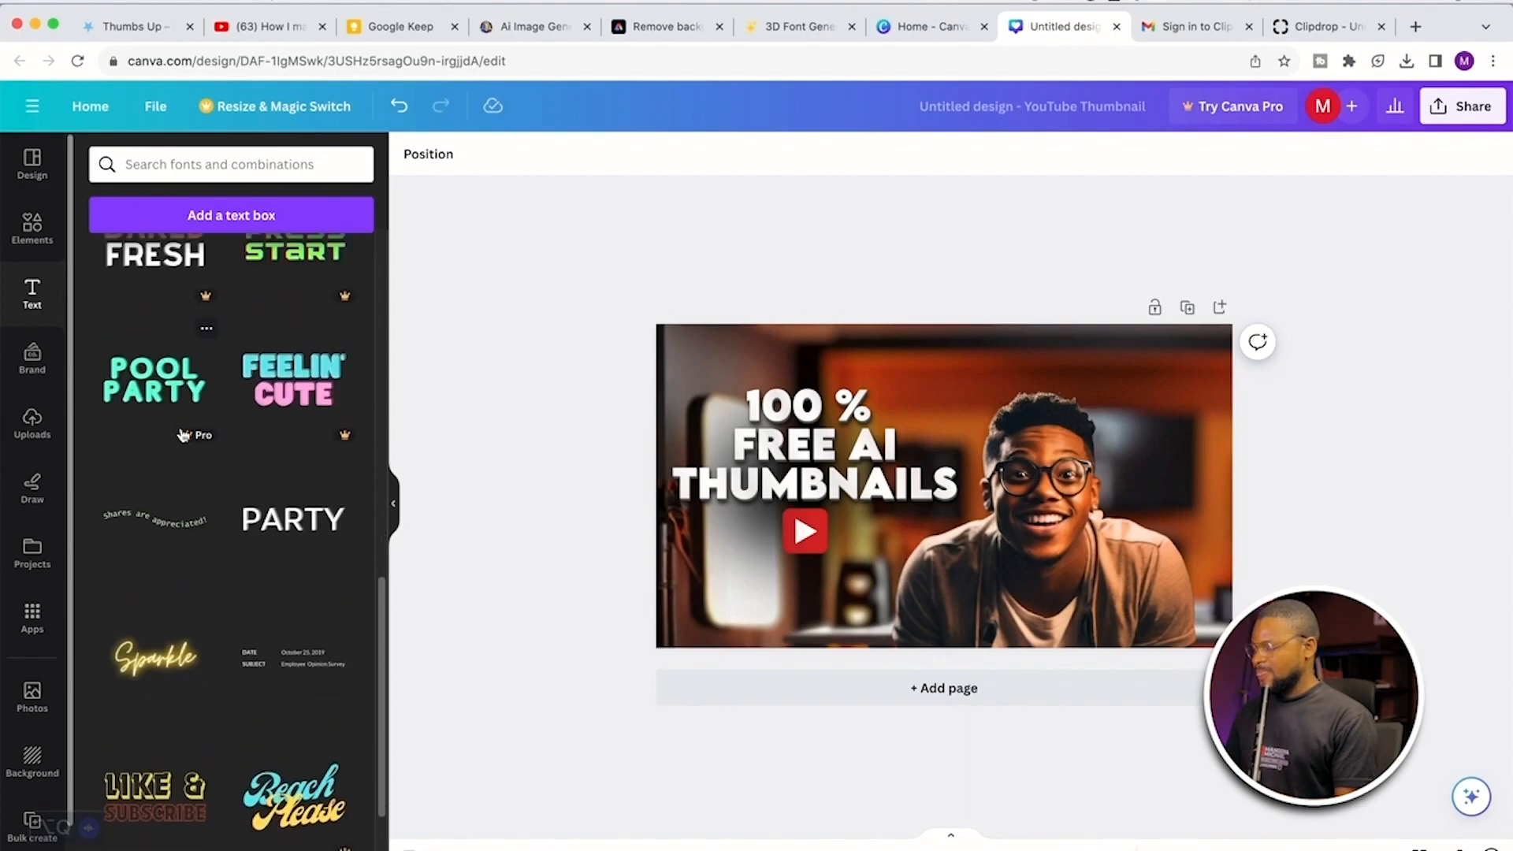
Step: Switch to TextStudio and compare its gallery of text effects with Canva's font combinations
key(super+6)
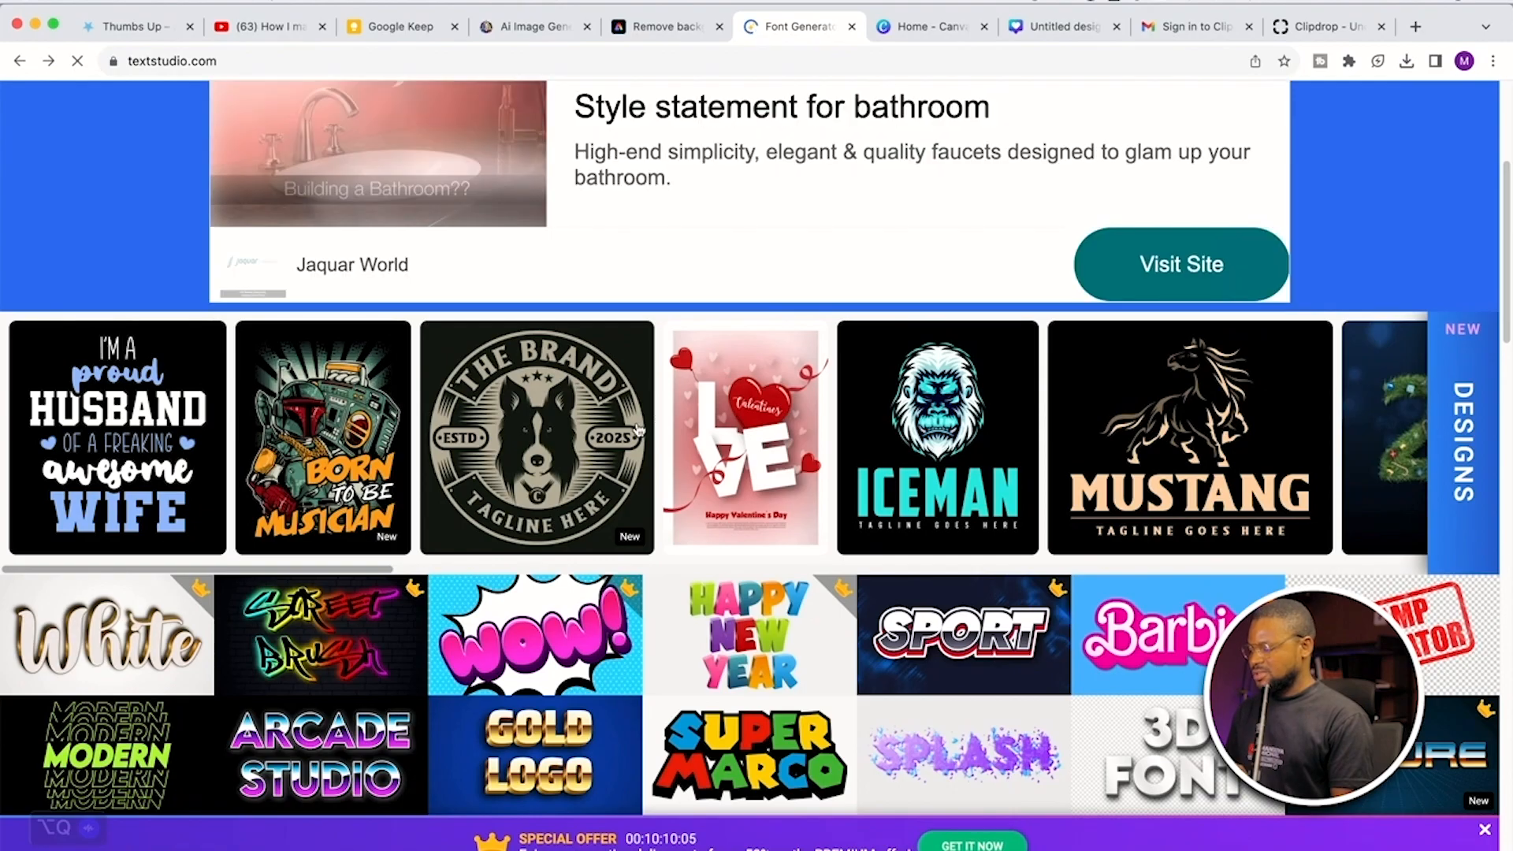
scroll(895, 514, down, 2)
scroll(895, 519, down, 8)
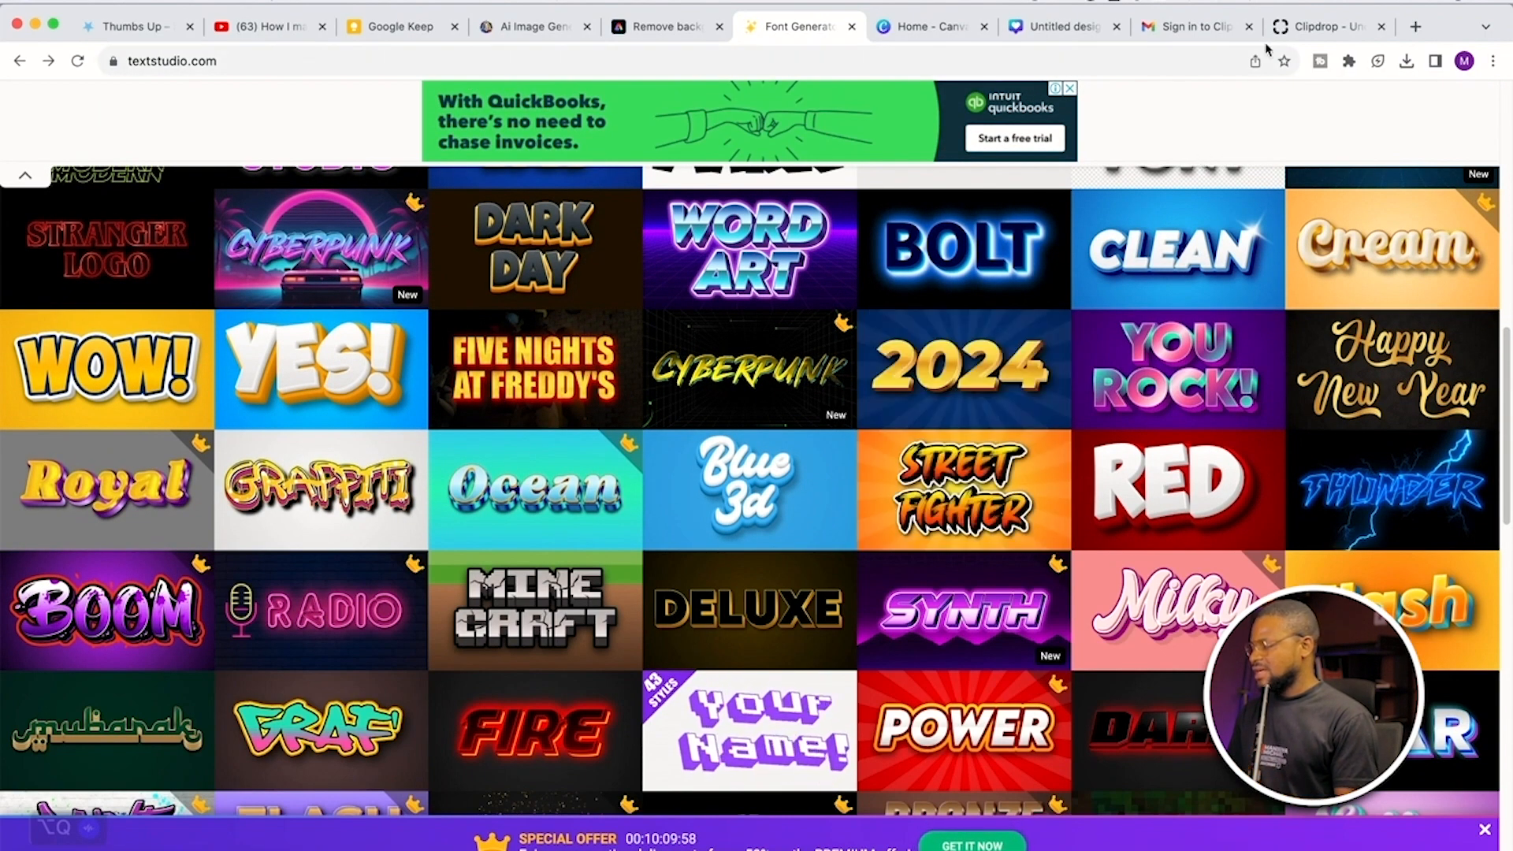
click(1056, 26)
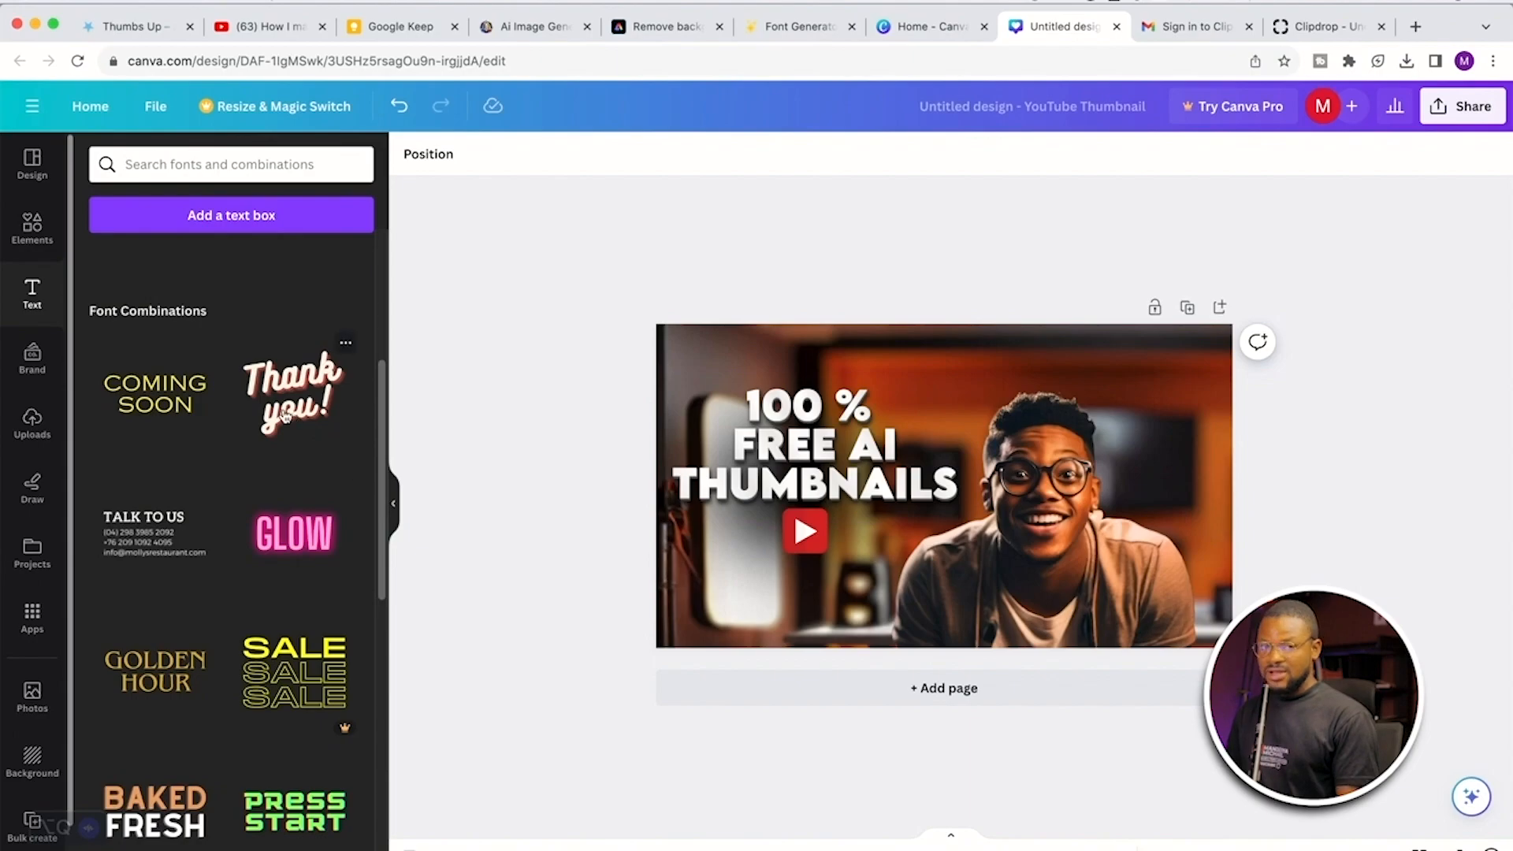
scroll(286, 416, down, 5)
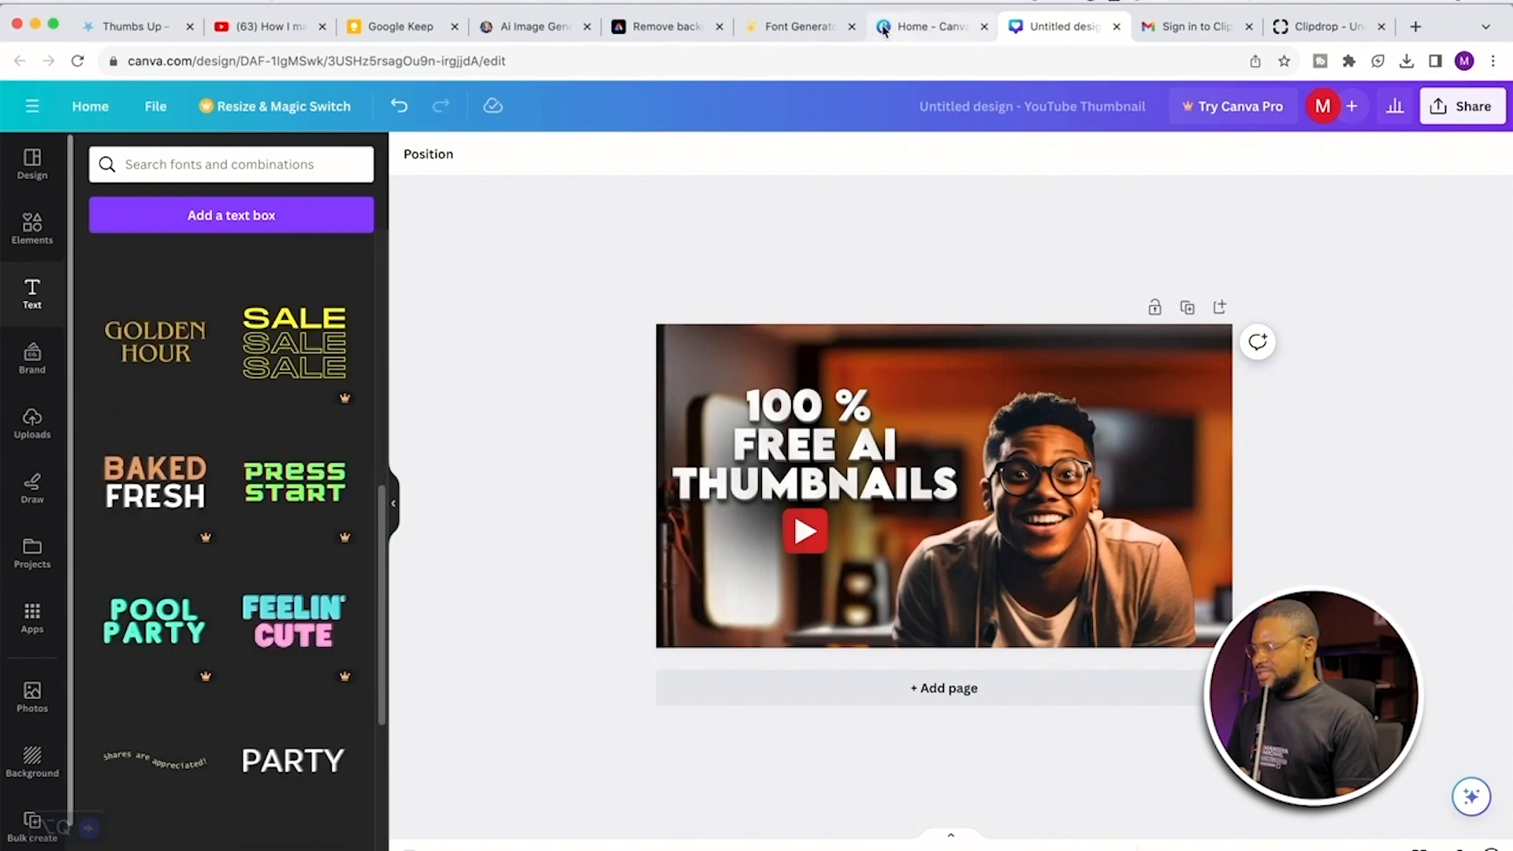
click(798, 26)
scroll(732, 443, up, 5)
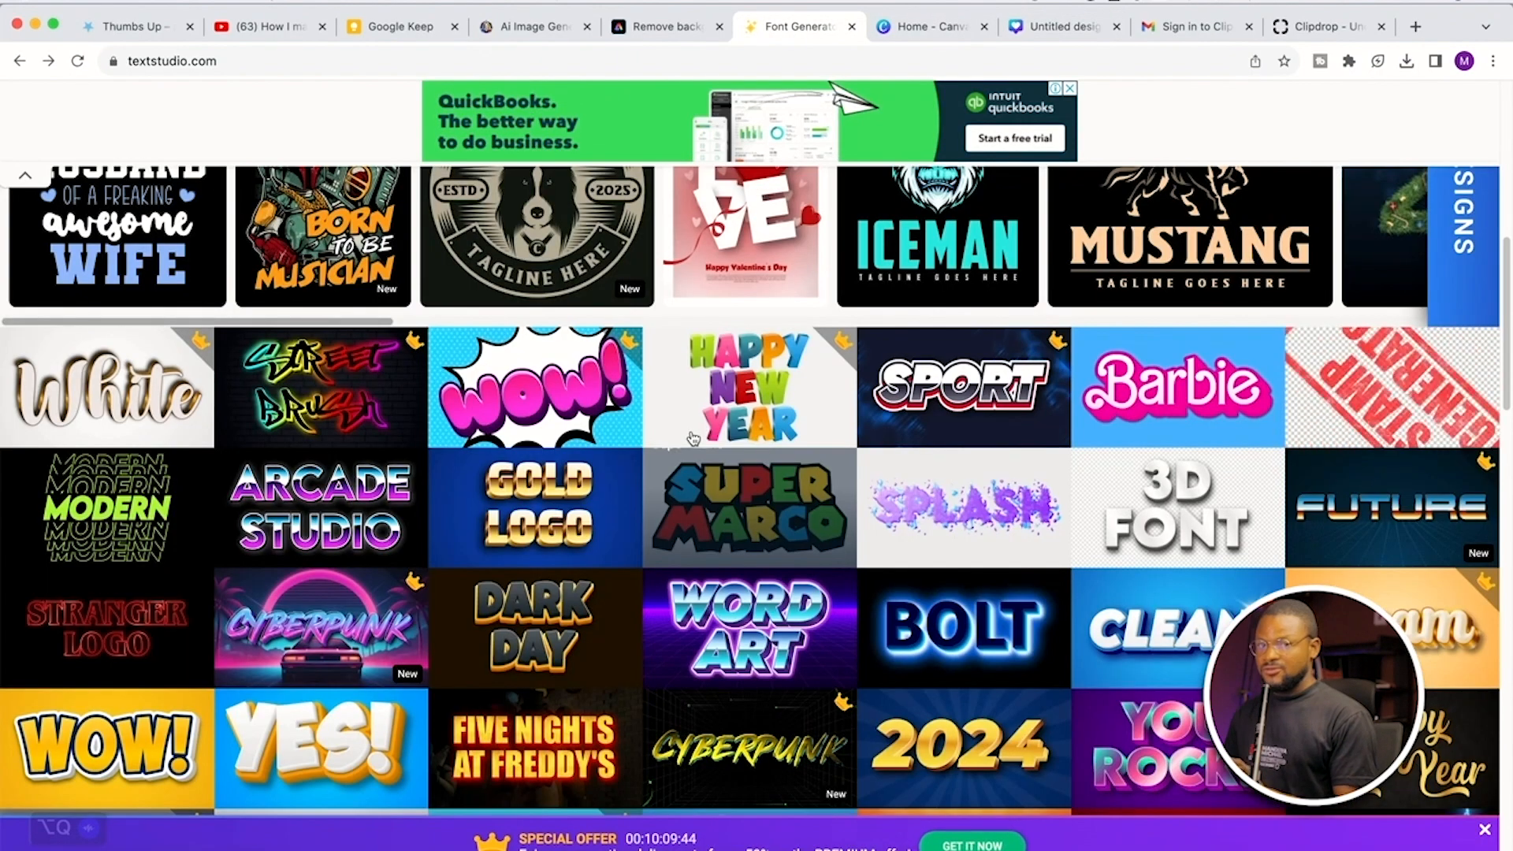
scroll(692, 438, down, 1)
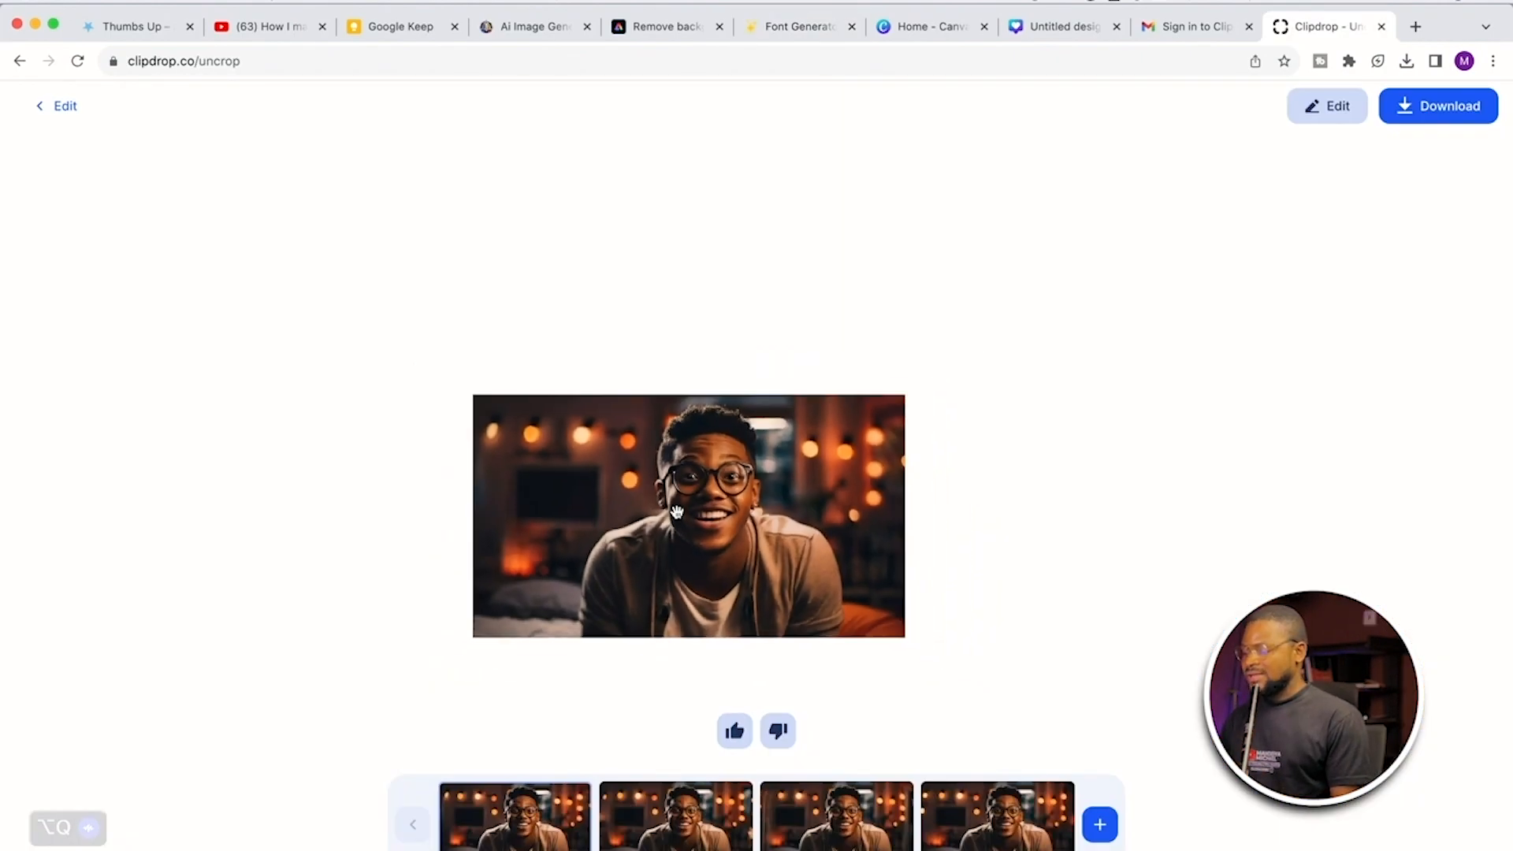
Step: Switch to Clipdrop and enlarge the uncropped portrait to examine it
scroll(677, 512, up, 3)
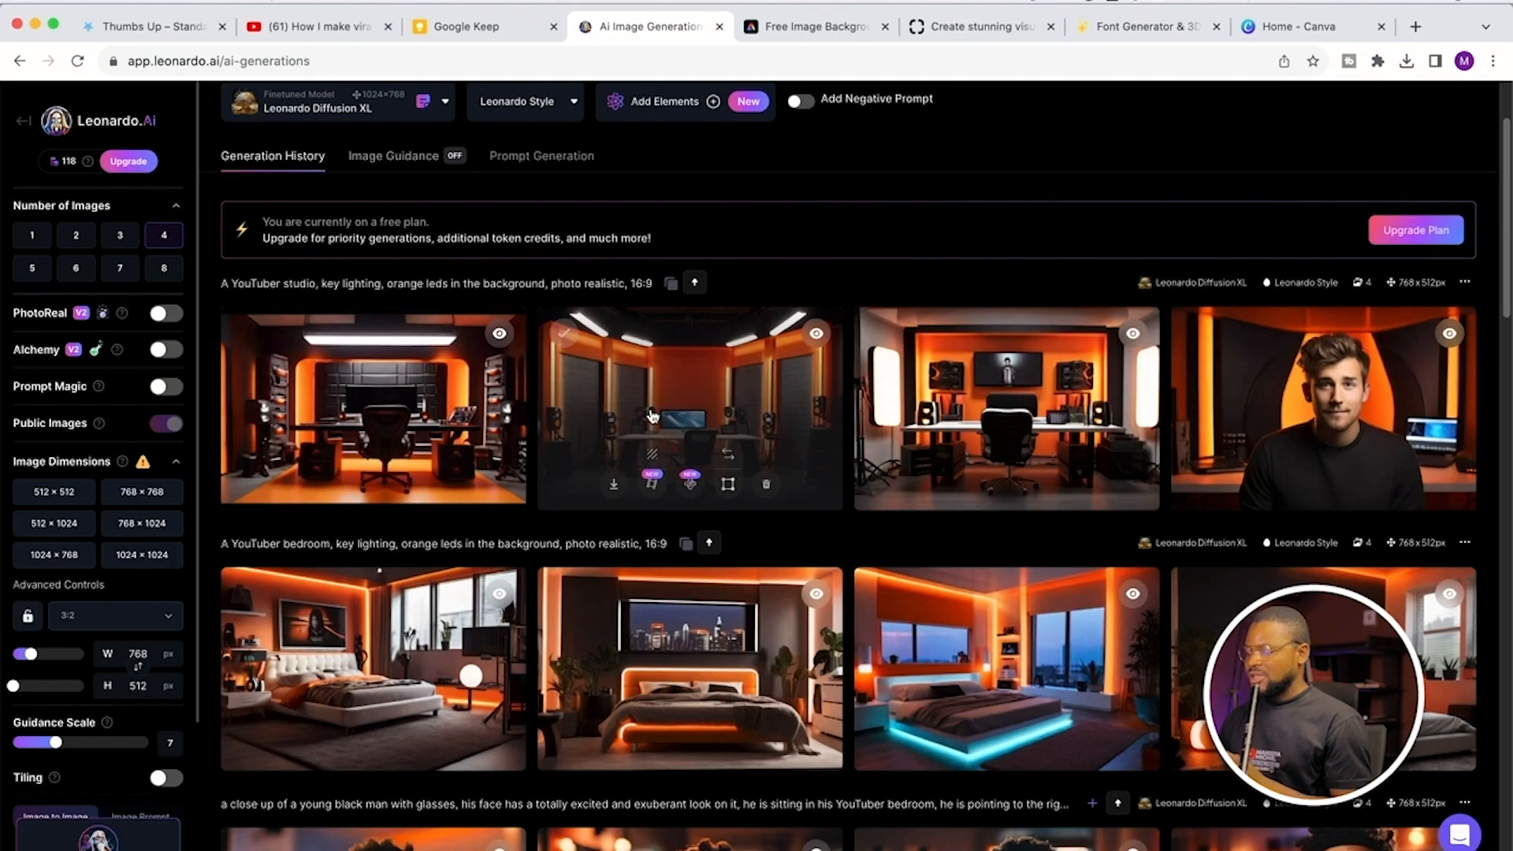
click(651, 409)
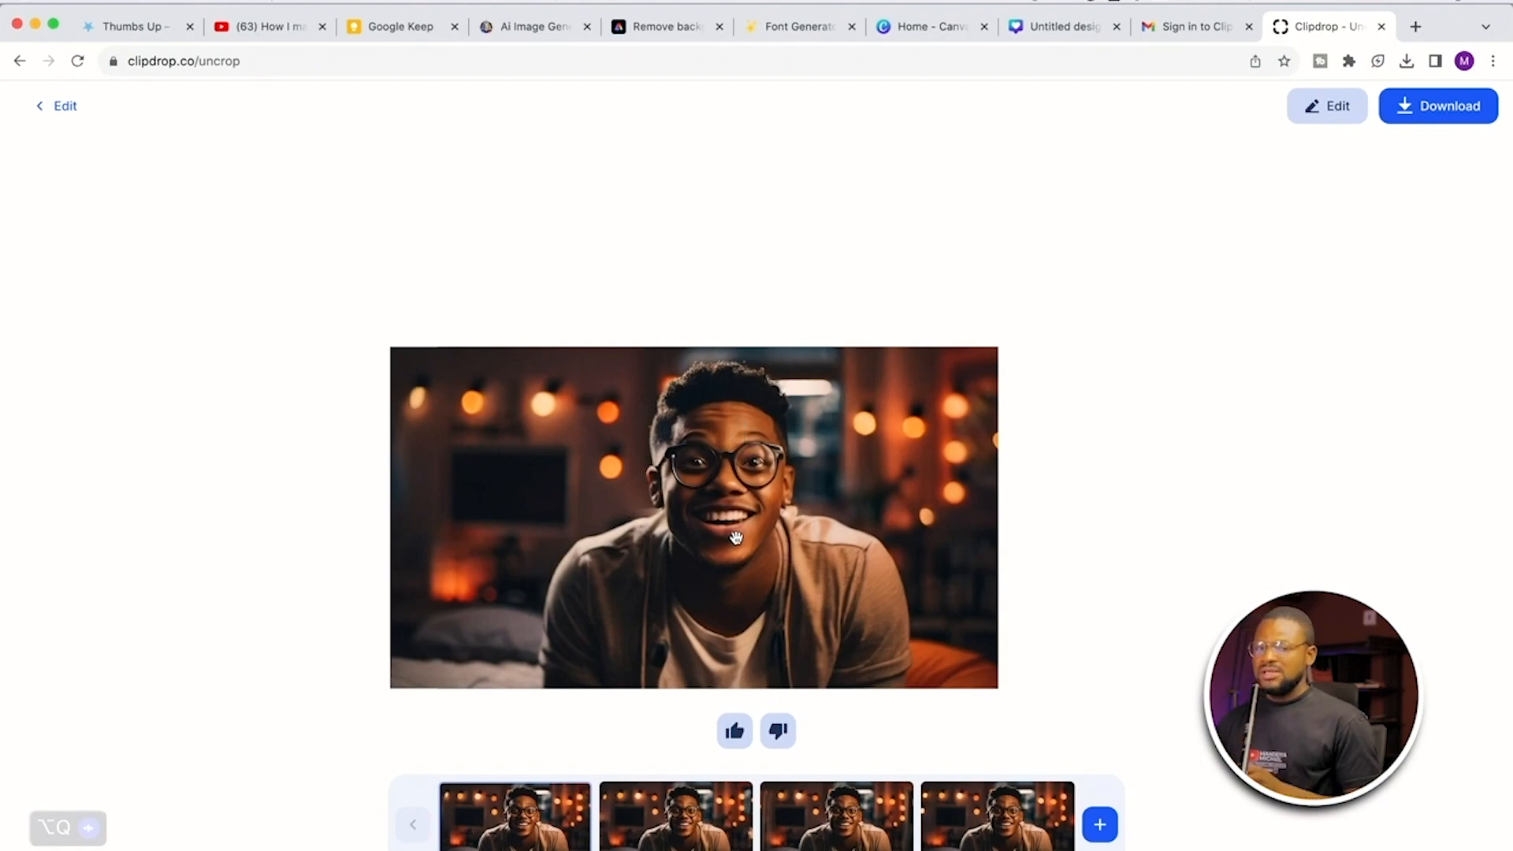
Step: Switch to the Canva design, add a second page and set the uploaded portrait with string lights as that page's background
click(1057, 25)
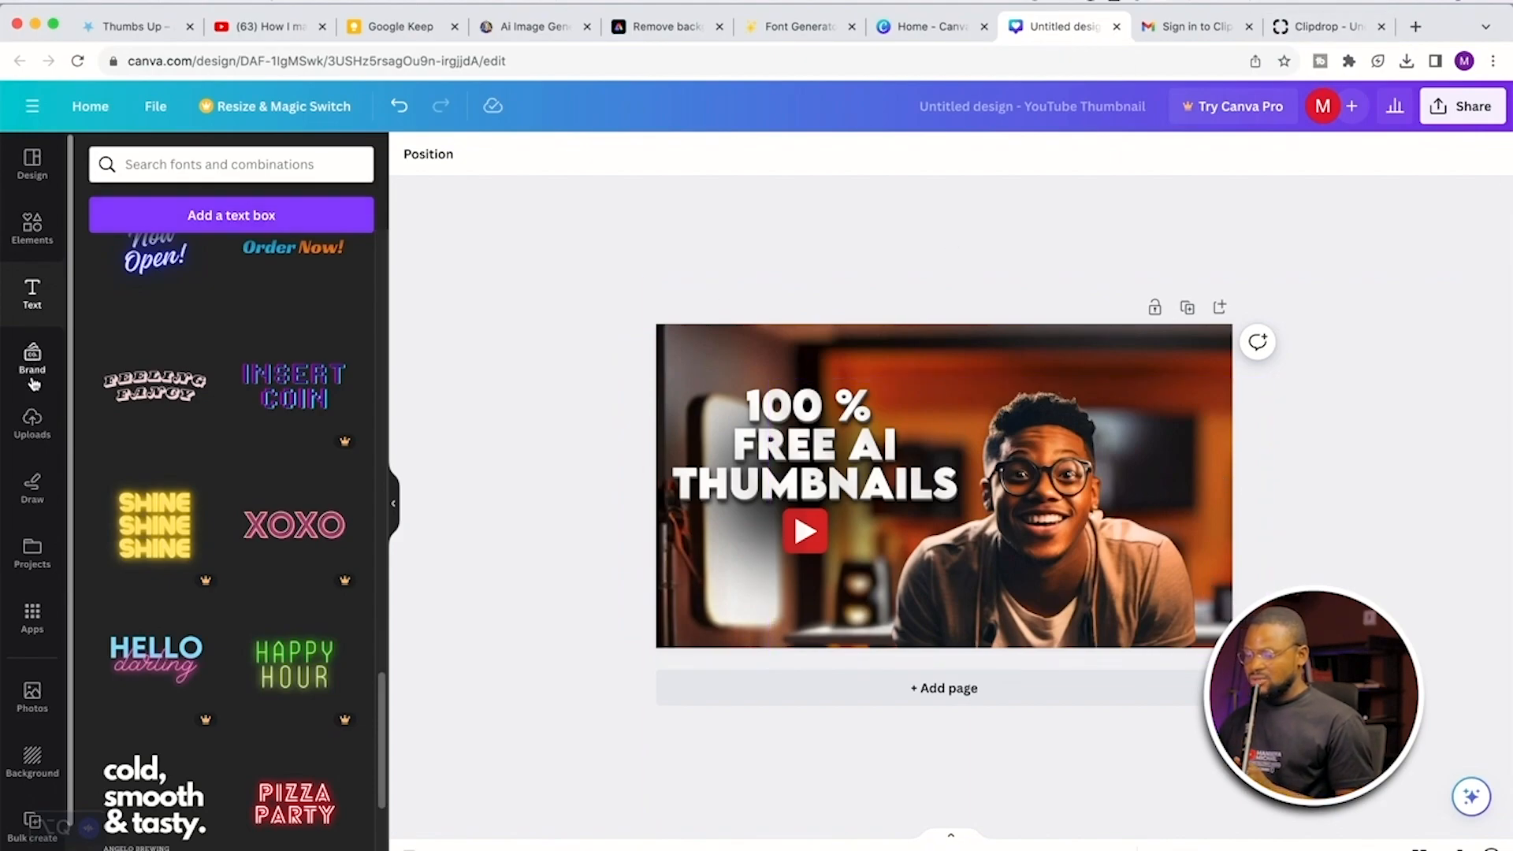
click(32, 425)
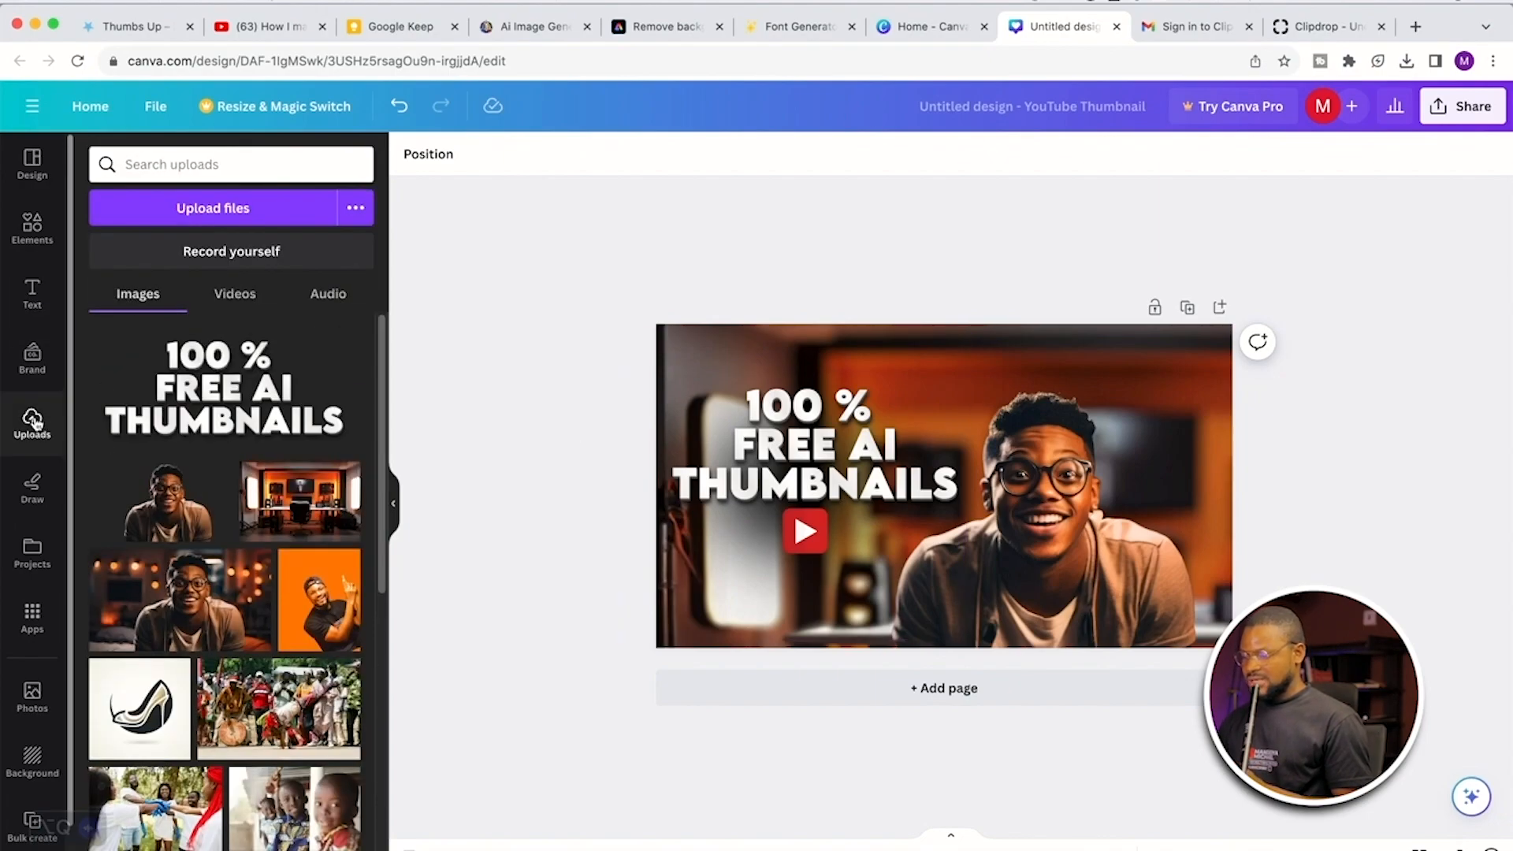
click(904, 689)
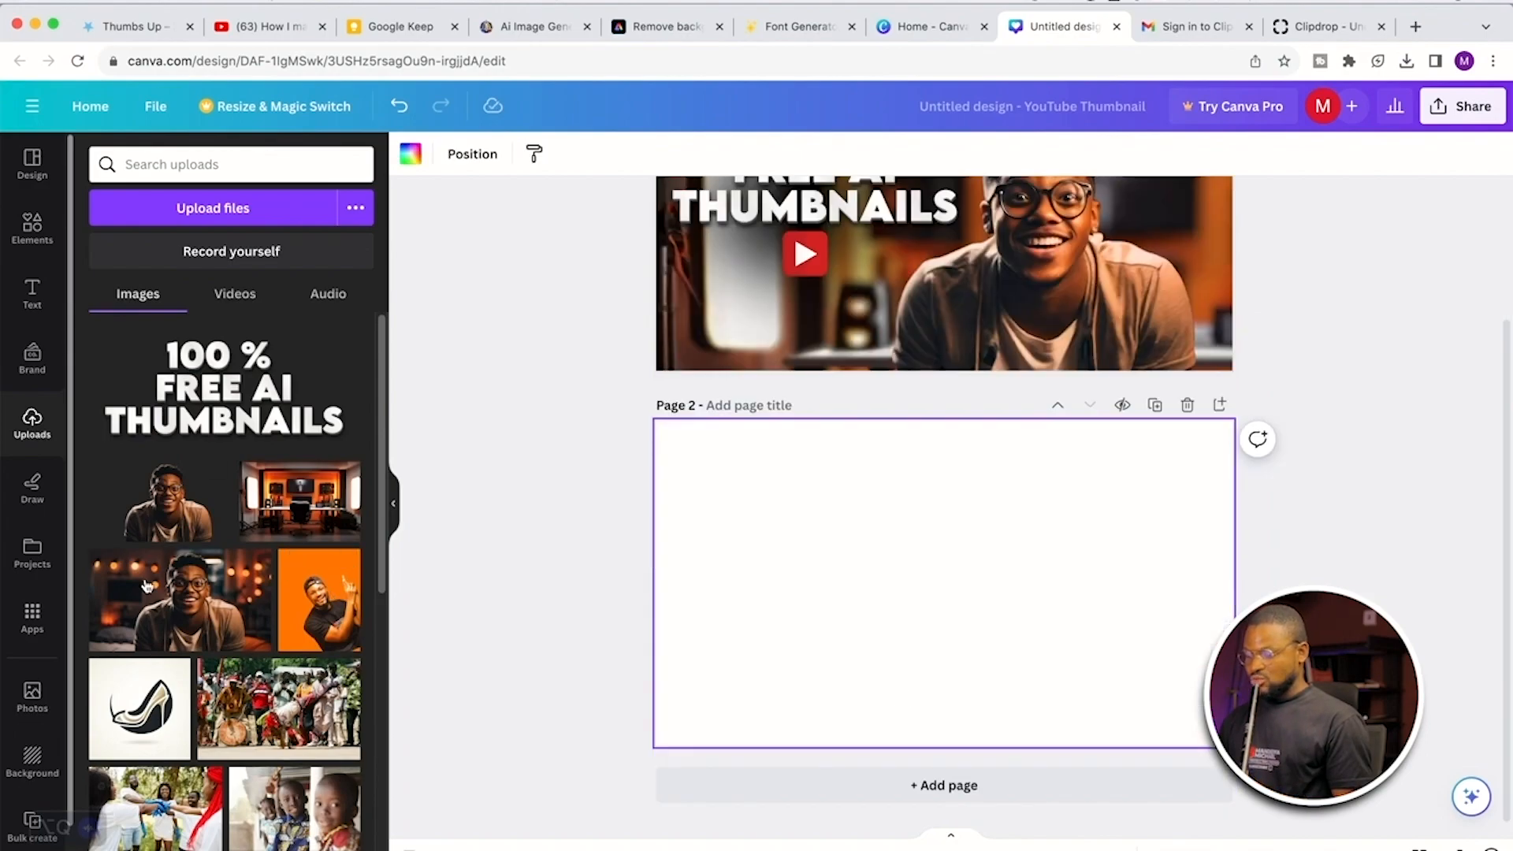
drag(173, 620, 832, 558)
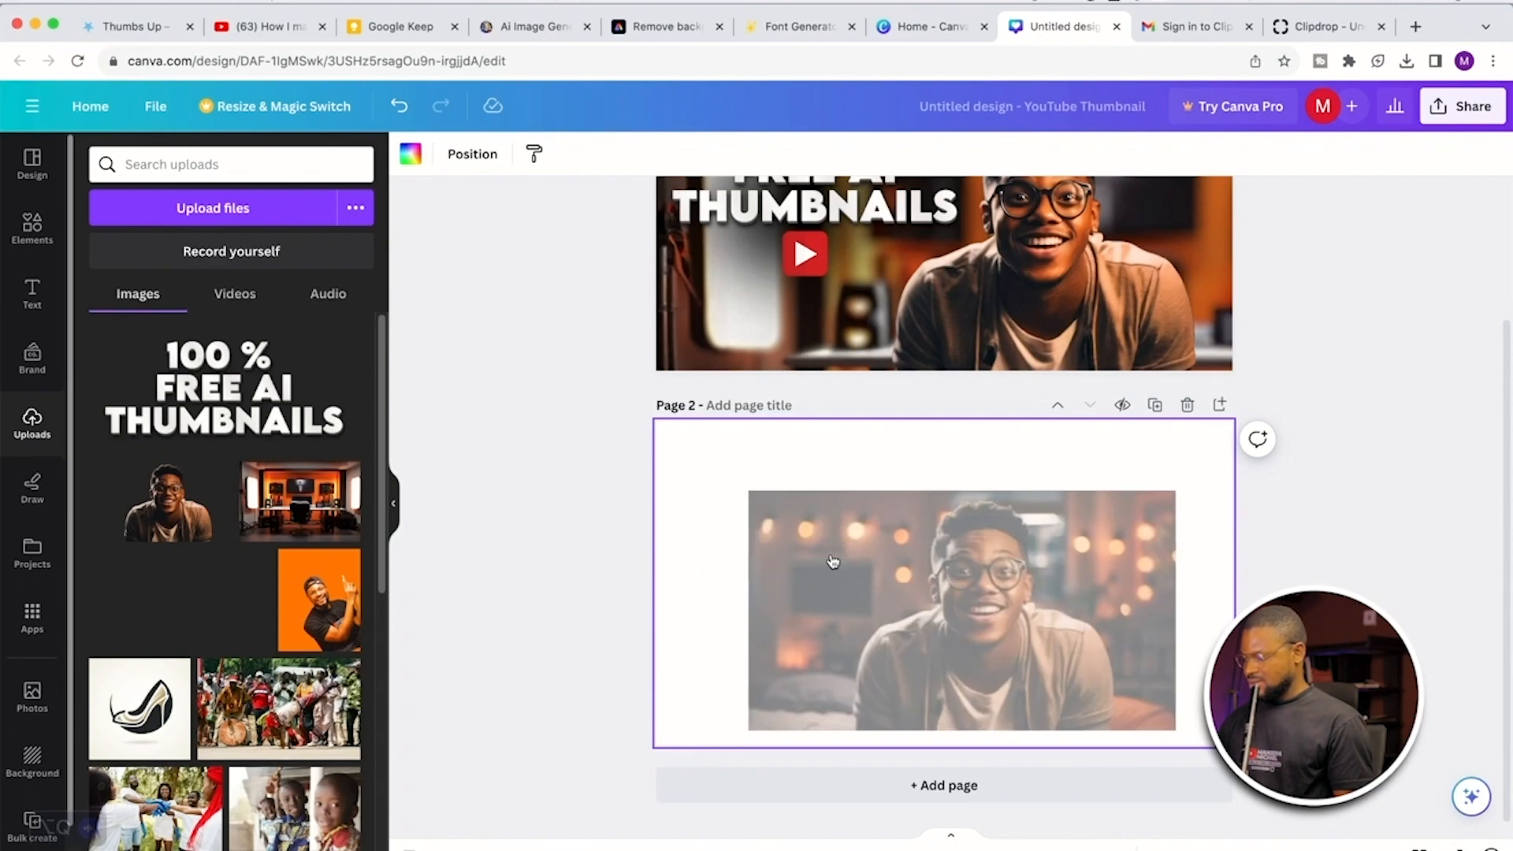
right_click(948, 622)
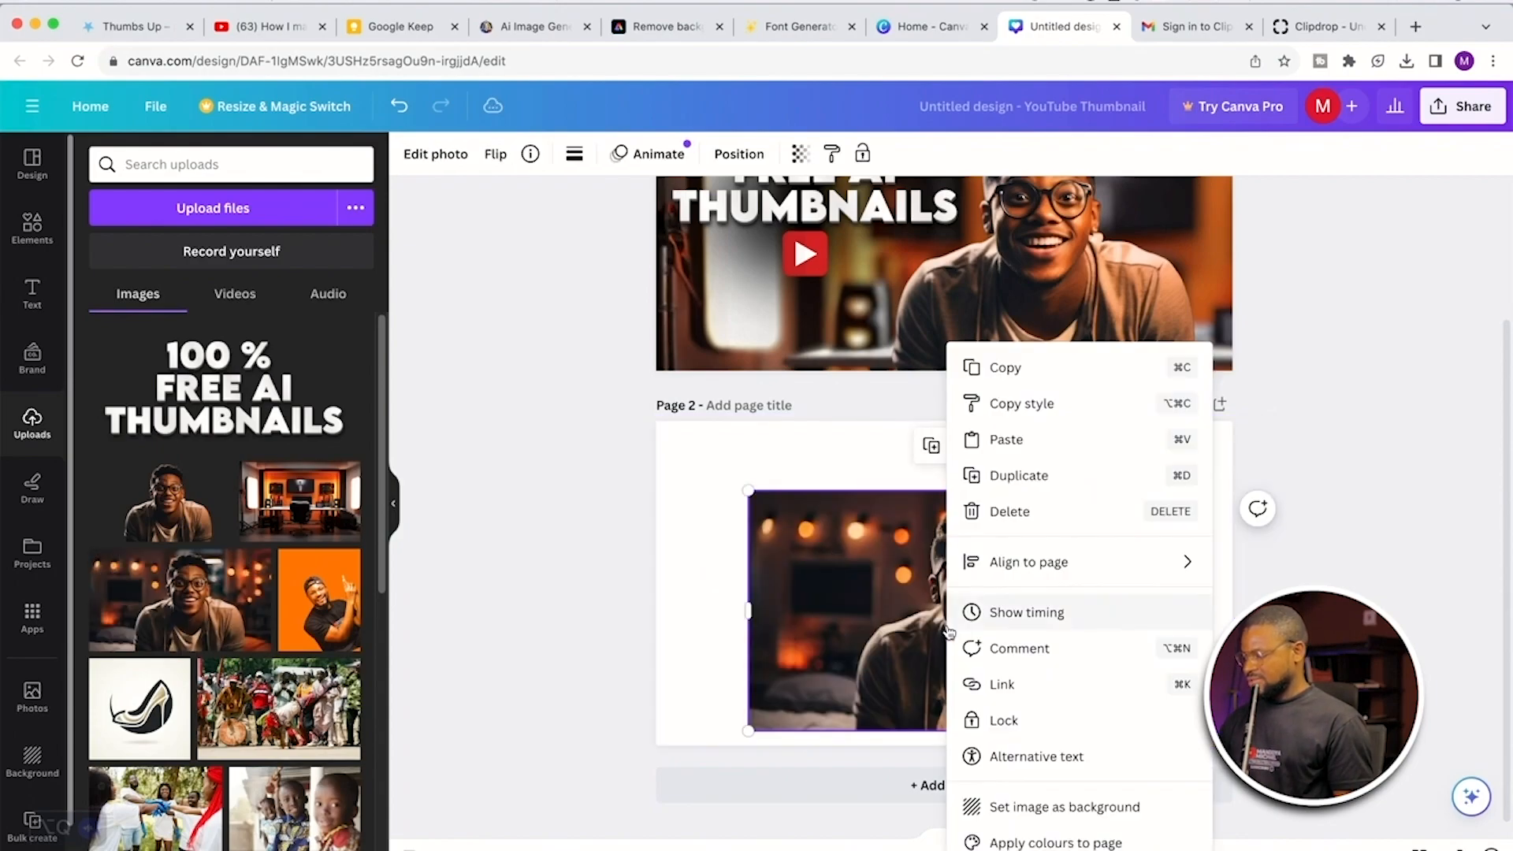
click(1009, 810)
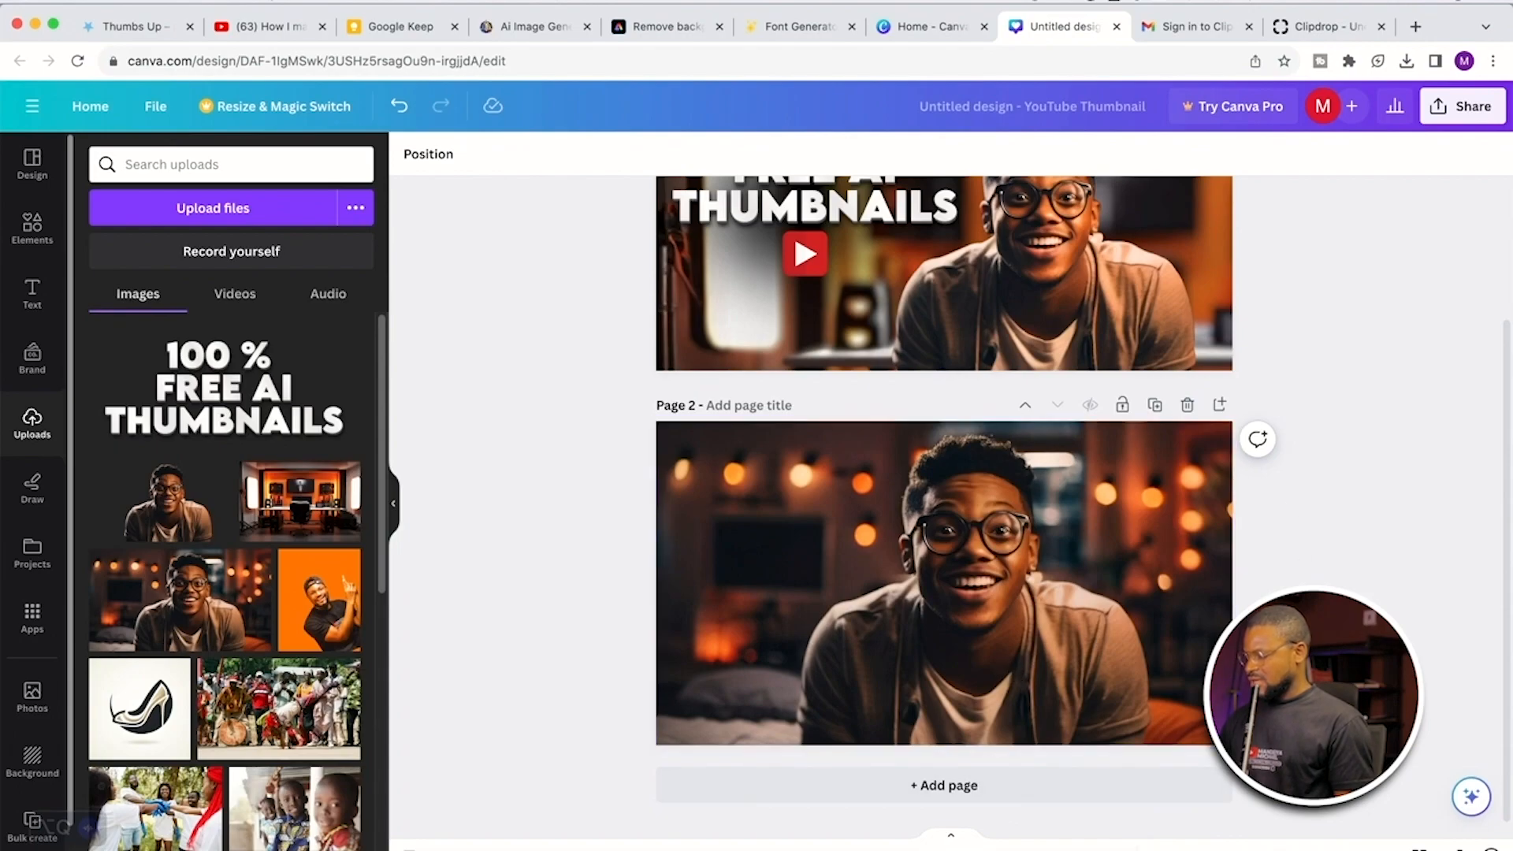
Step: Compare the finished thumbnail on page 1 with the original portrait on page 2, checking title, icon and background
scroll(1201, 585, up, 3)
scroll(1201, 585, down, 2)
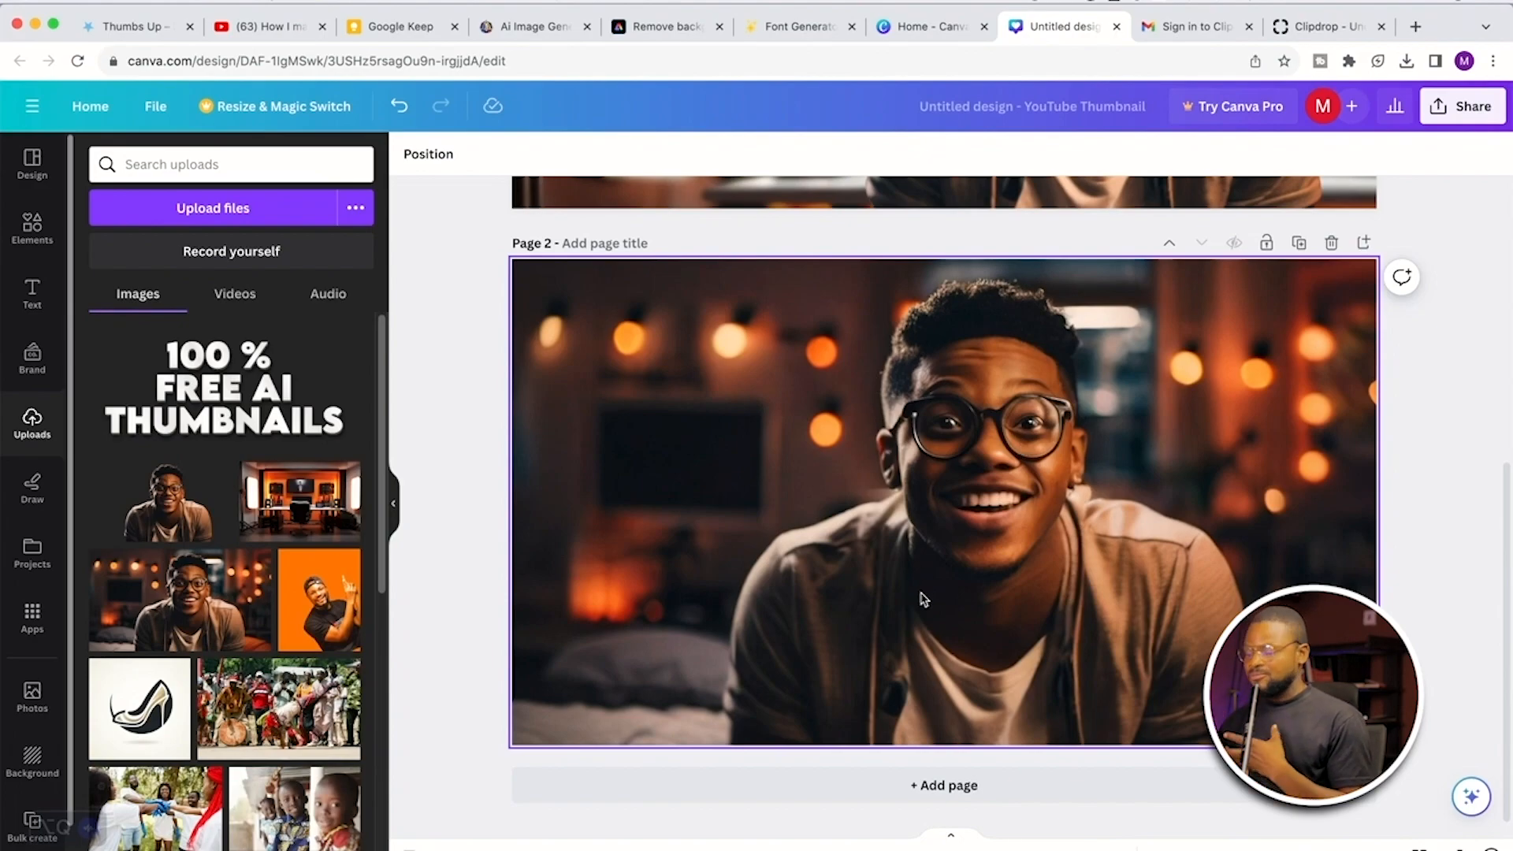
scroll(924, 599, up, 2)
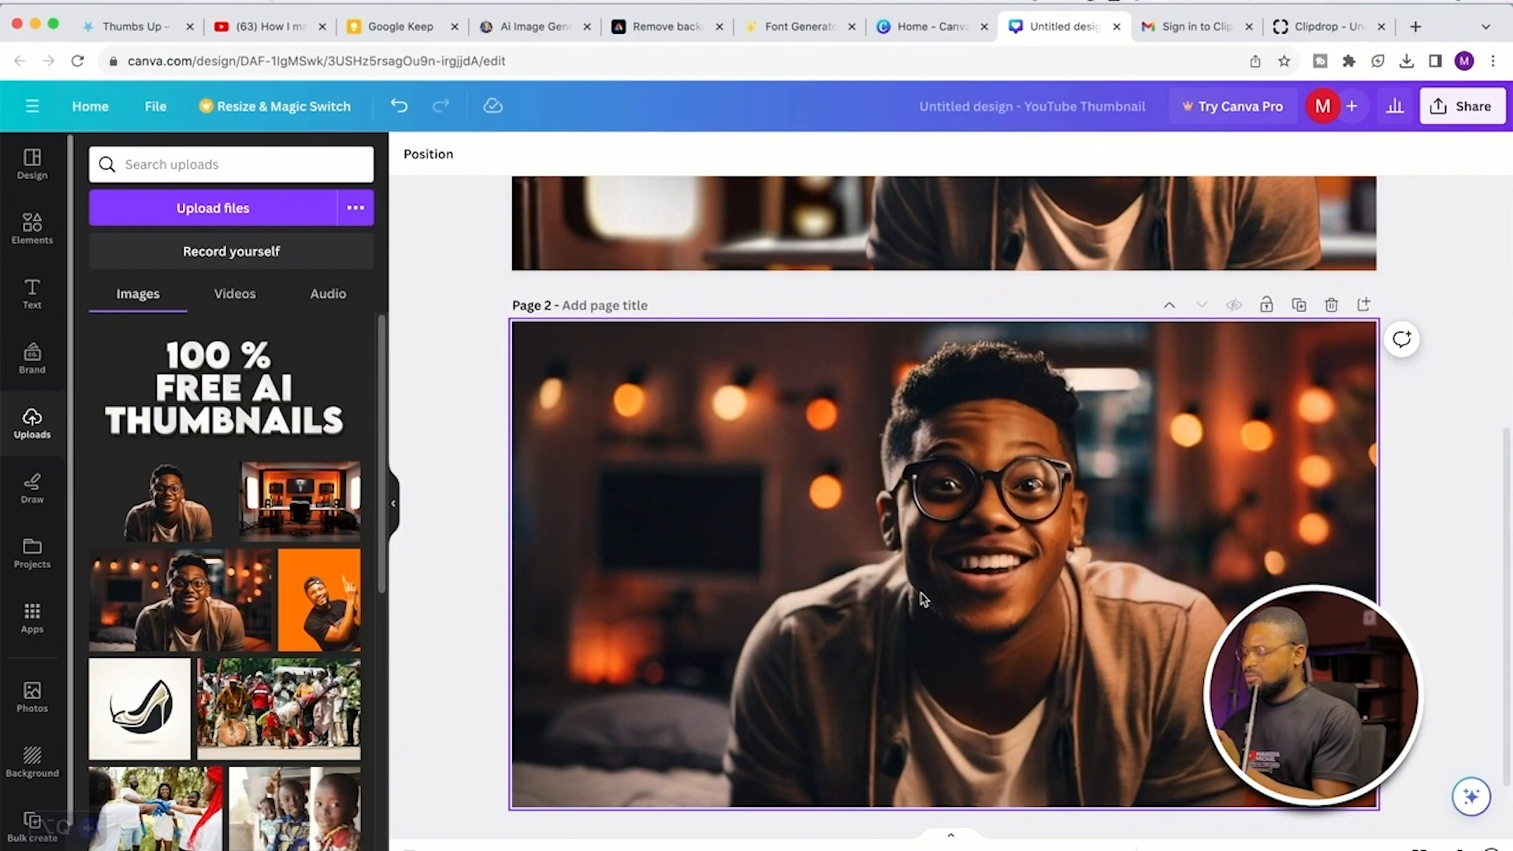
scroll(883, 494, up, 5)
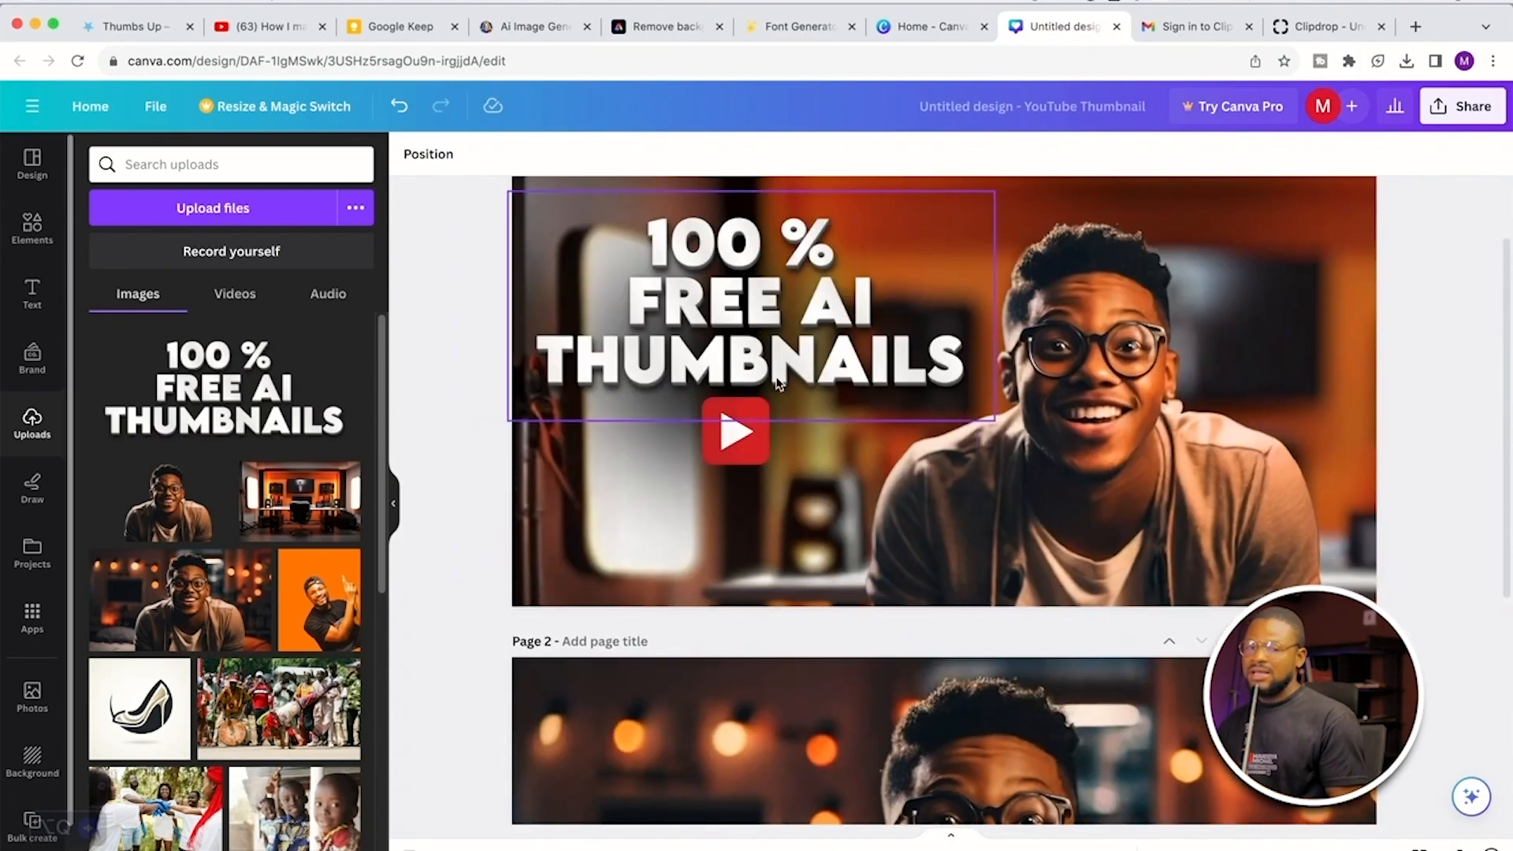
scroll(845, 497, up, 2)
scroll(845, 497, down, 1)
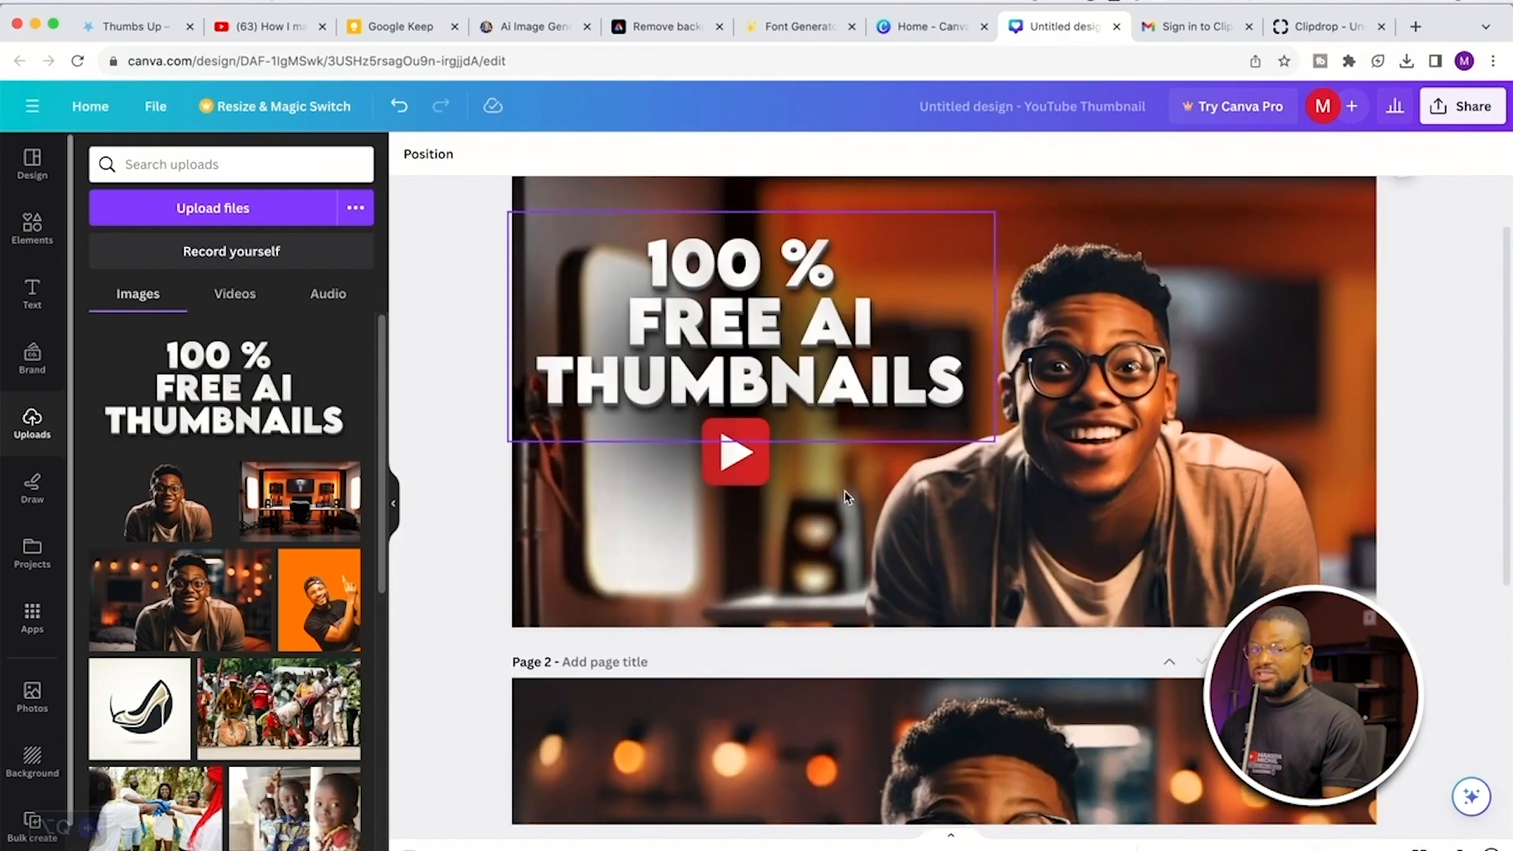
scroll(821, 631, up, 1)
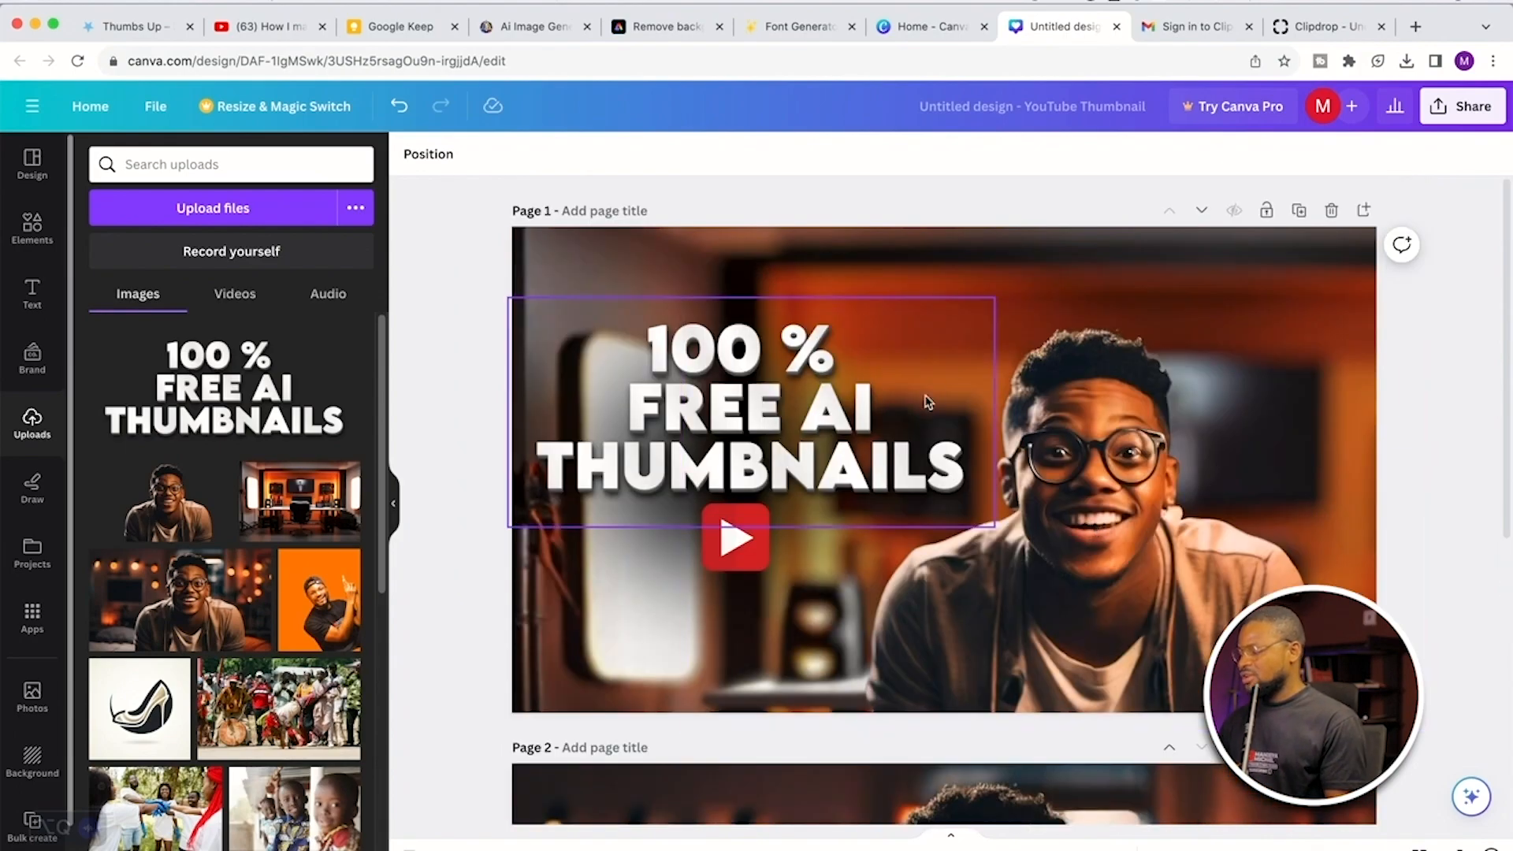
scroll(918, 525, down, 5)
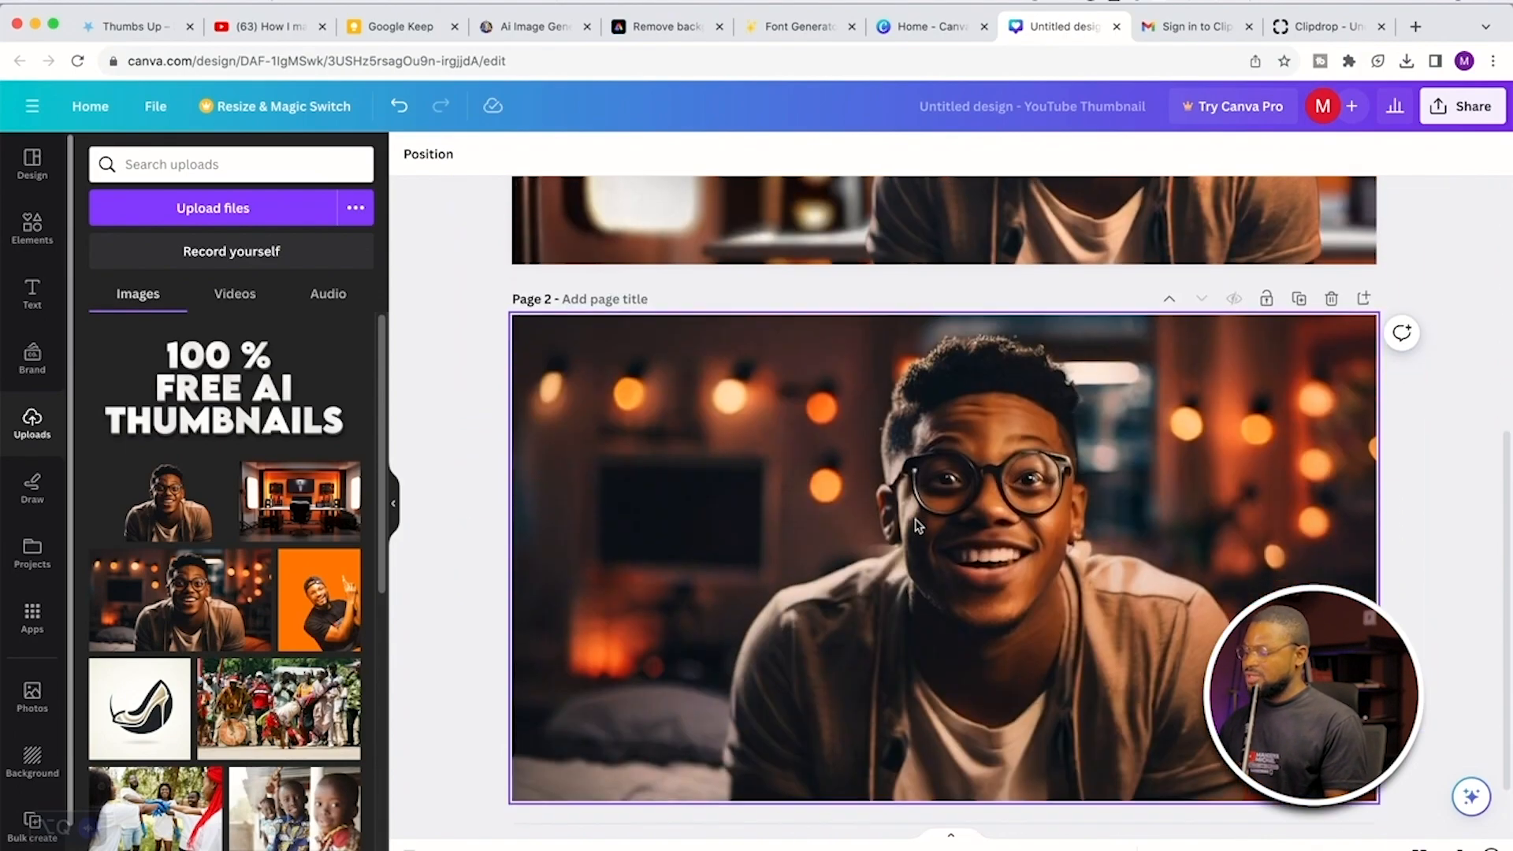
scroll(918, 525, up, 6)
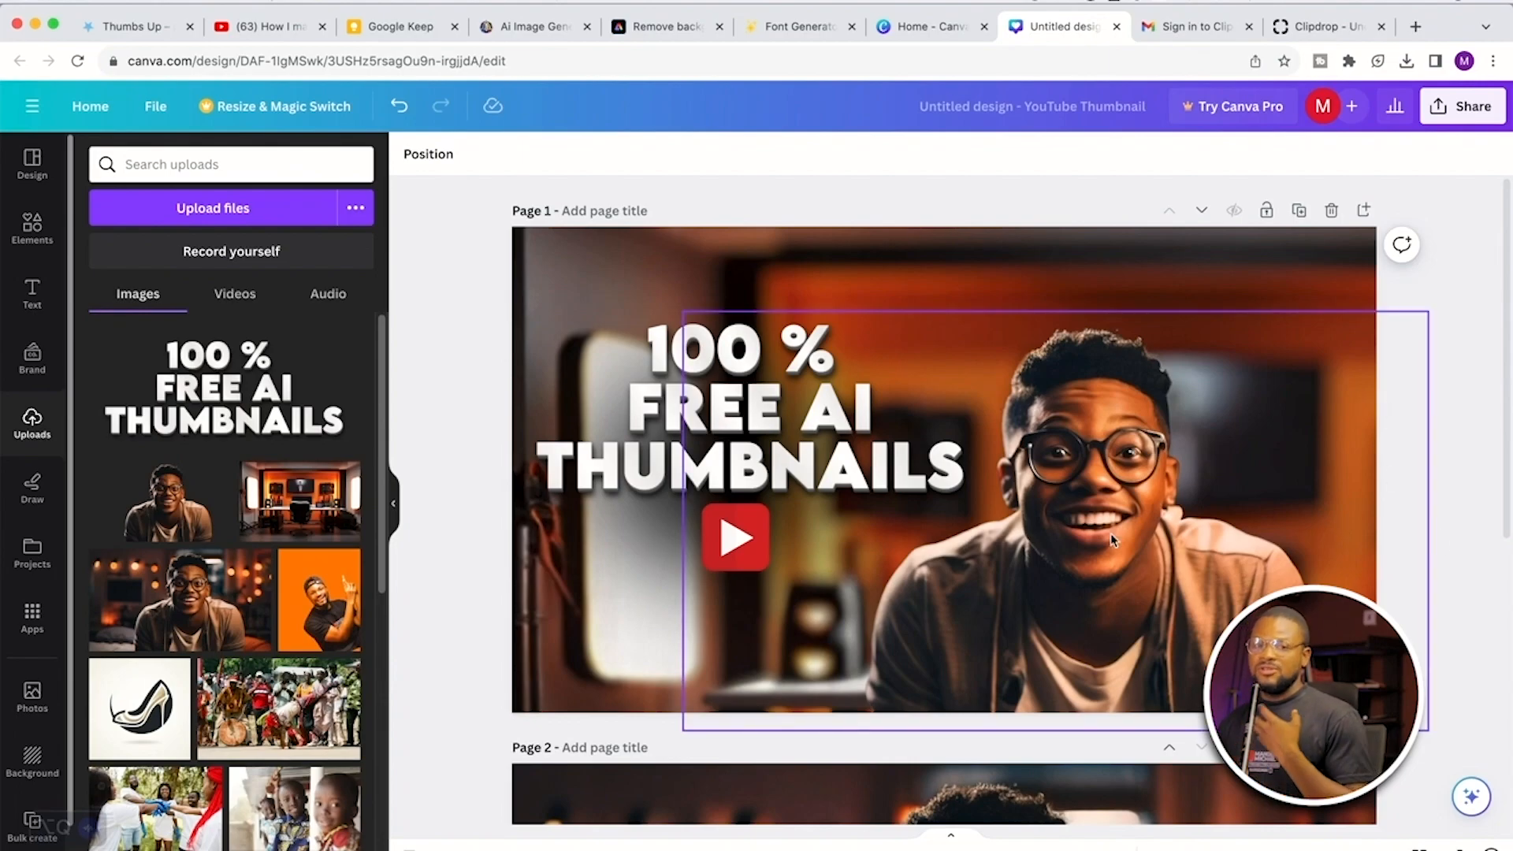
scroll(1110, 534, down, 1)
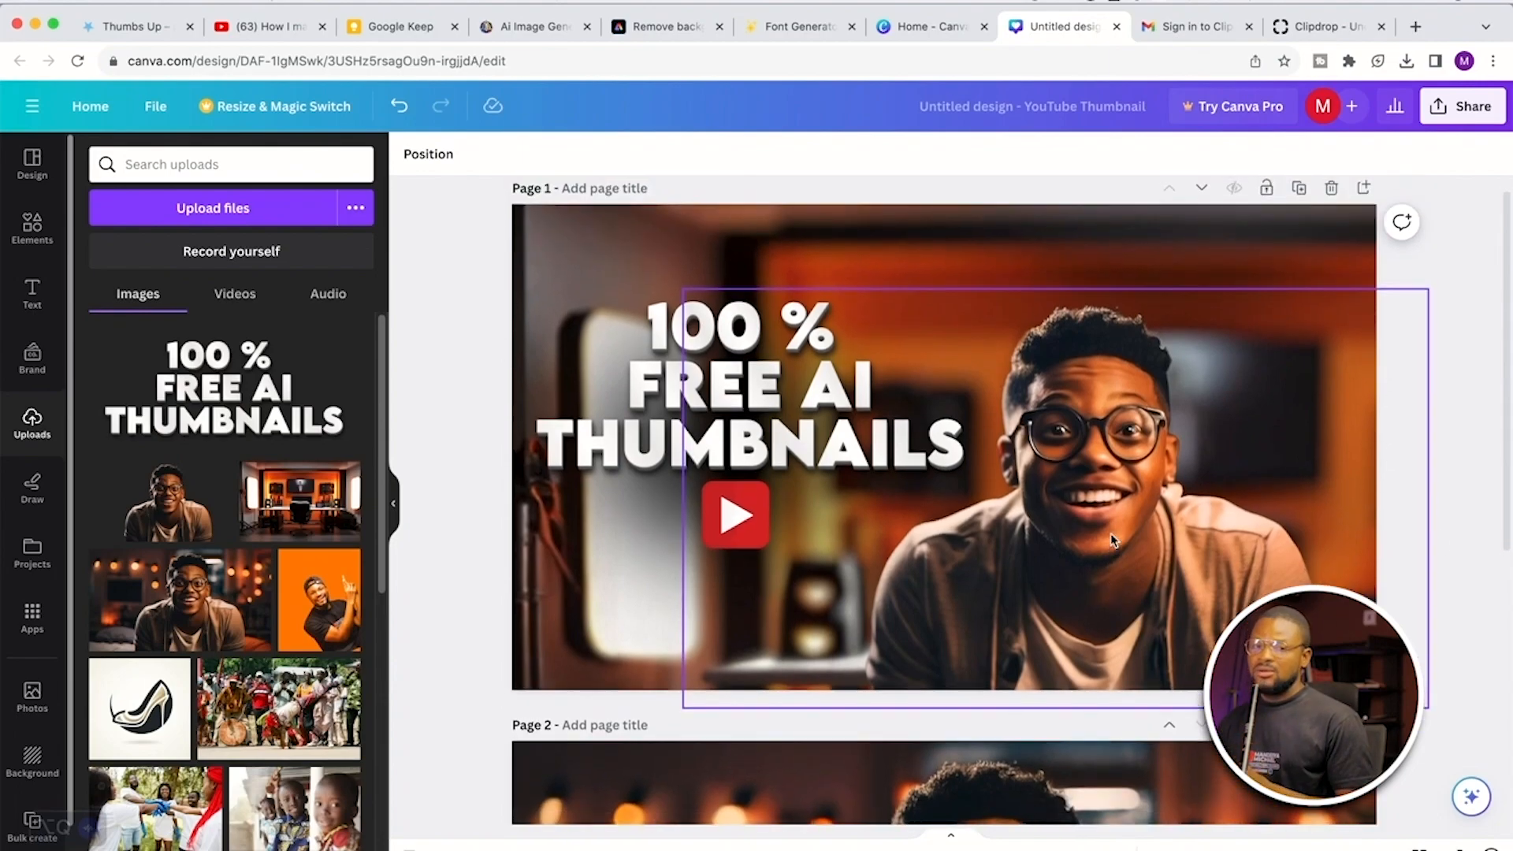
scroll(1347, 311, up, 1)
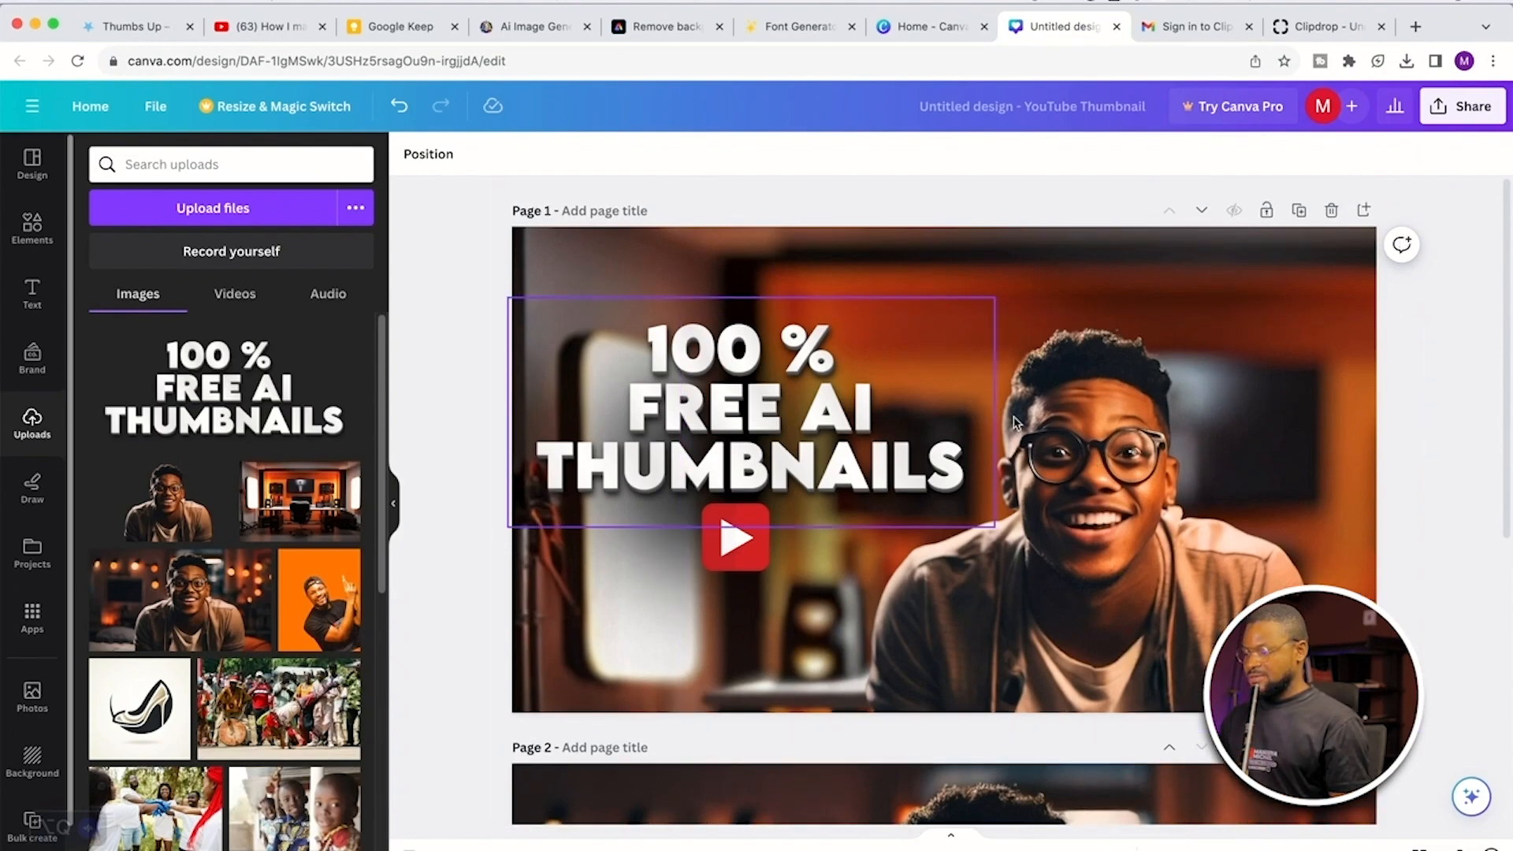
Step: Set up the design's download as a PNG at 1,280 × 720 px containing only page 1
click(1454, 109)
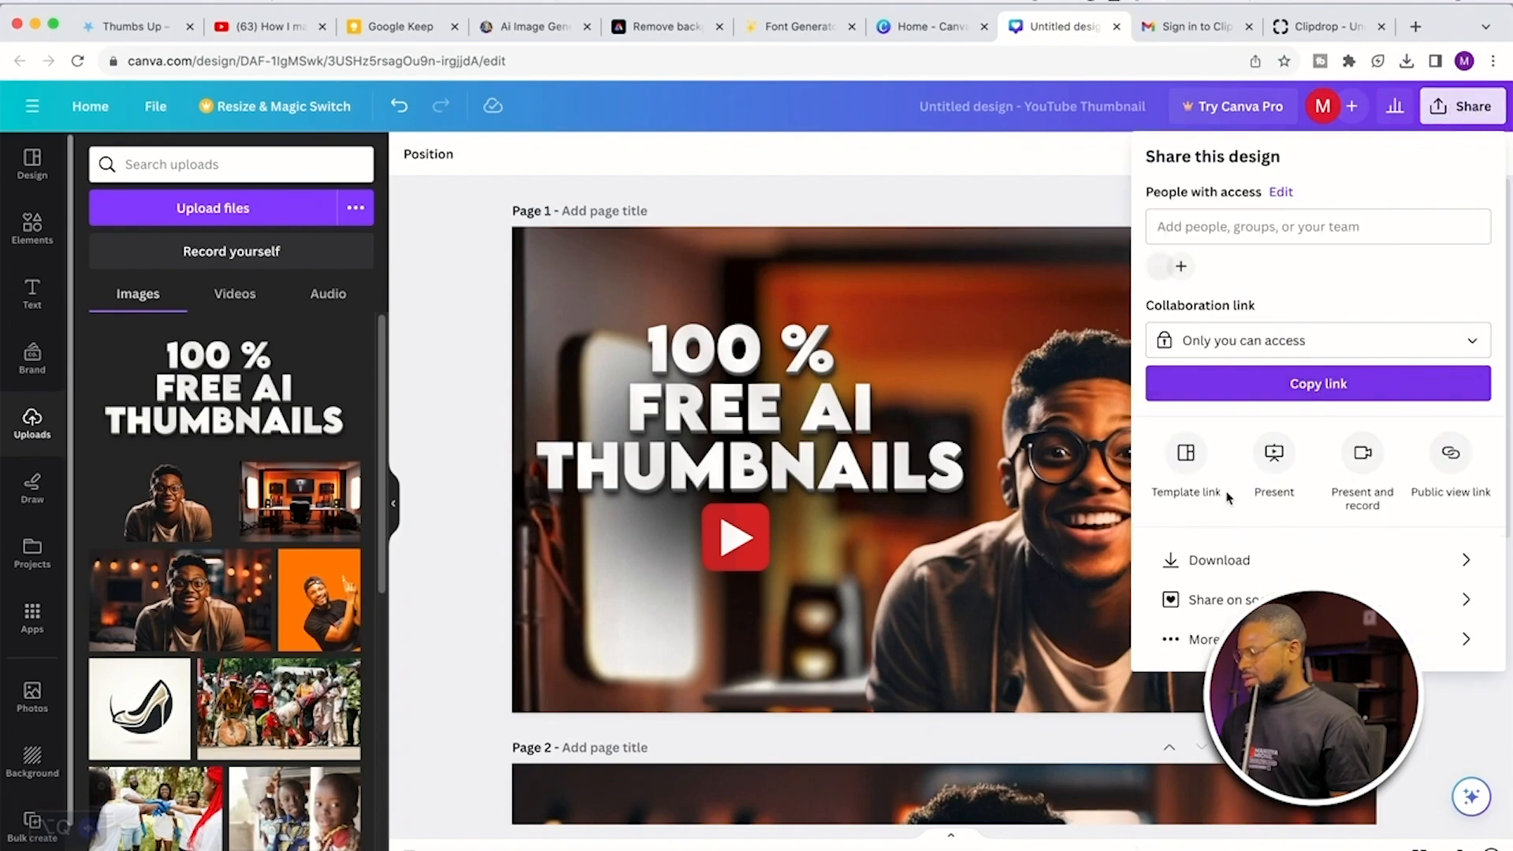
click(1190, 560)
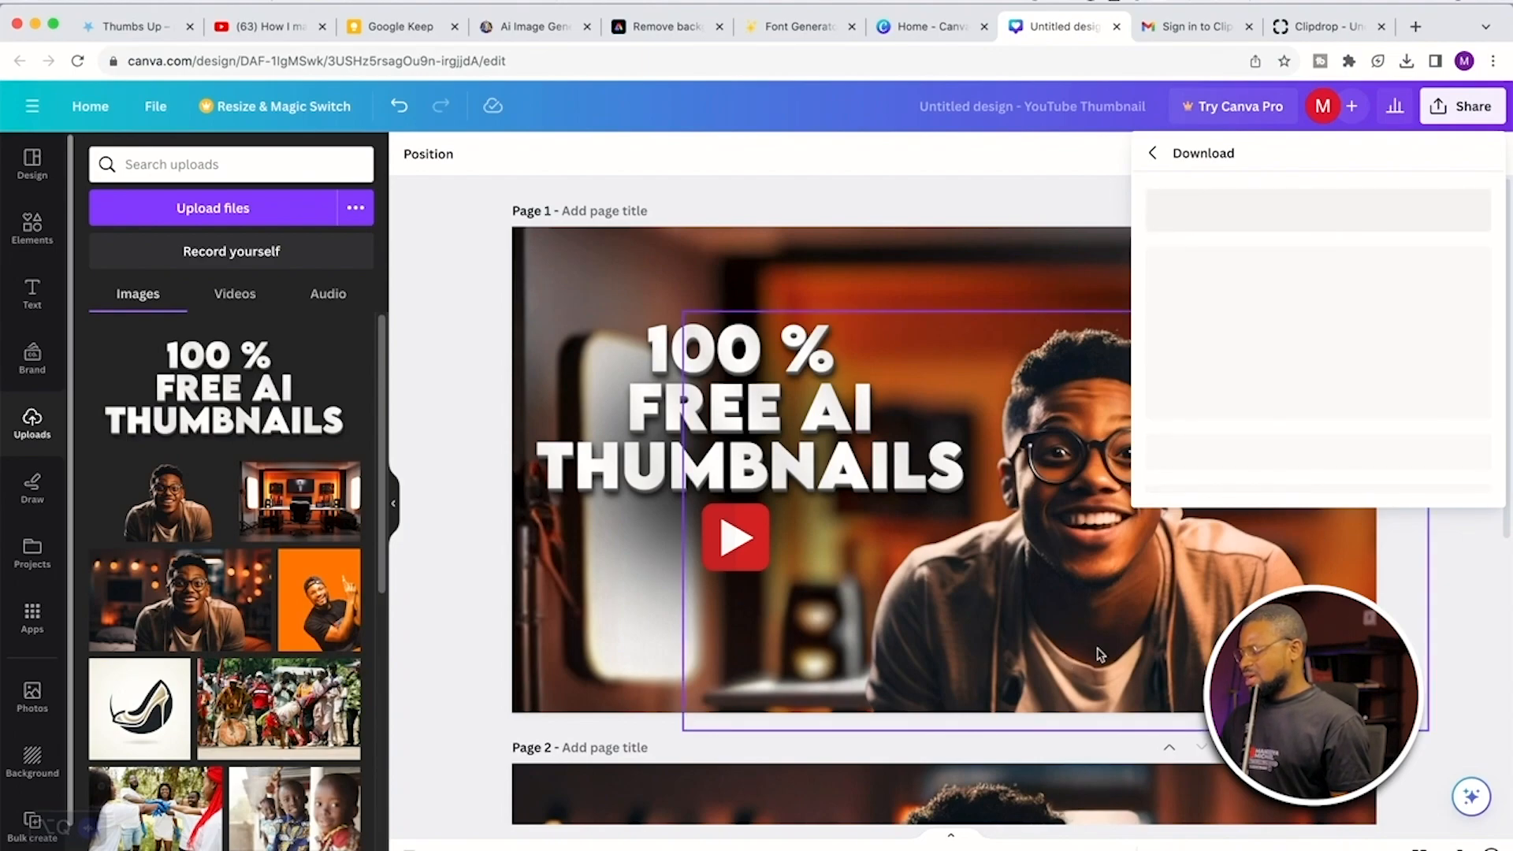
scroll(1099, 655, down, 5)
scroll(1089, 662, up, 2)
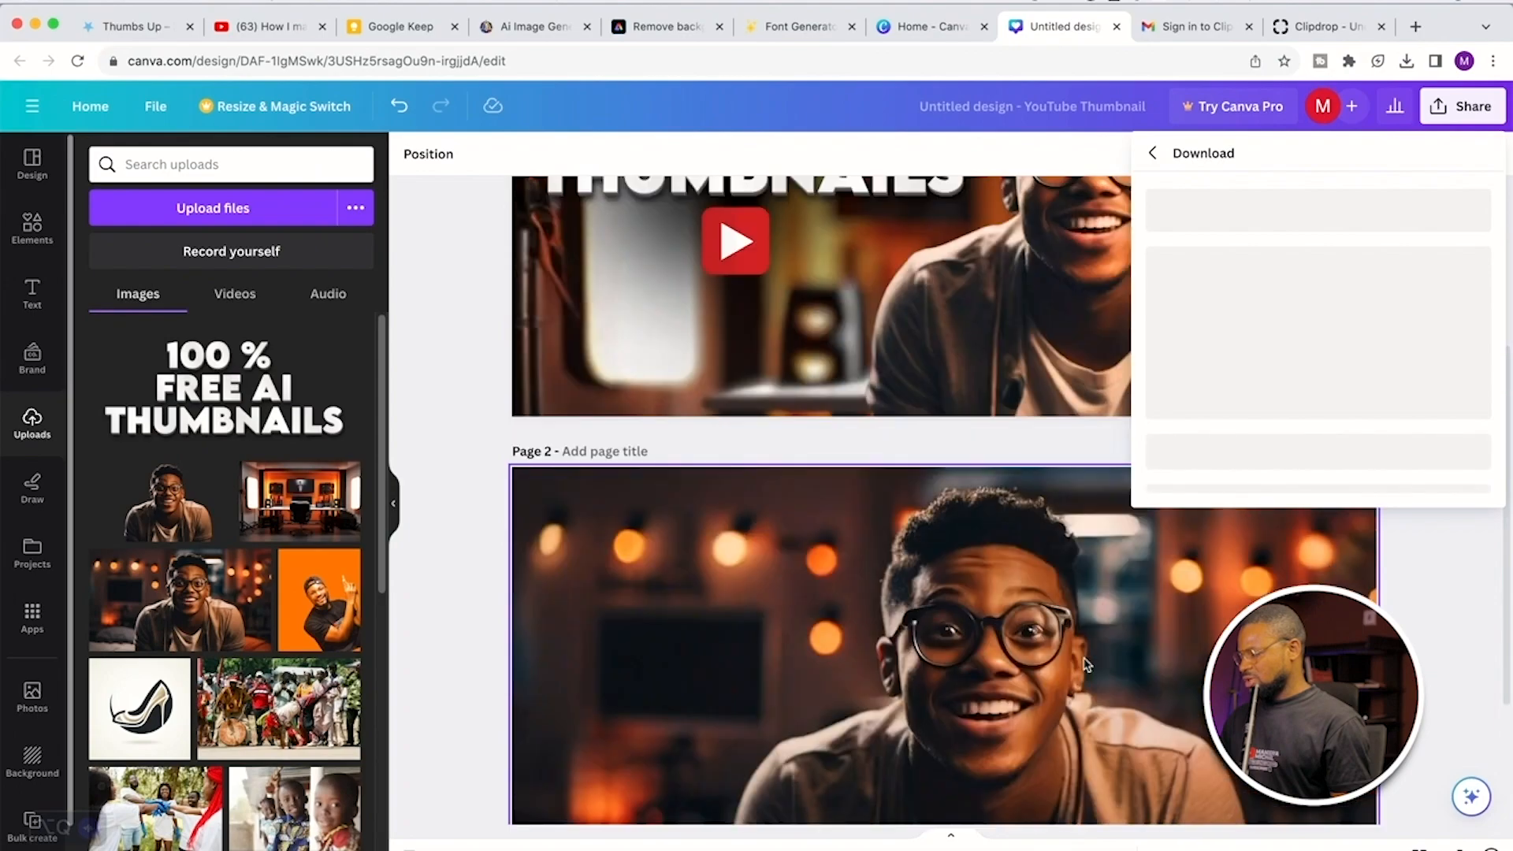
scroll(1088, 665, up, 4)
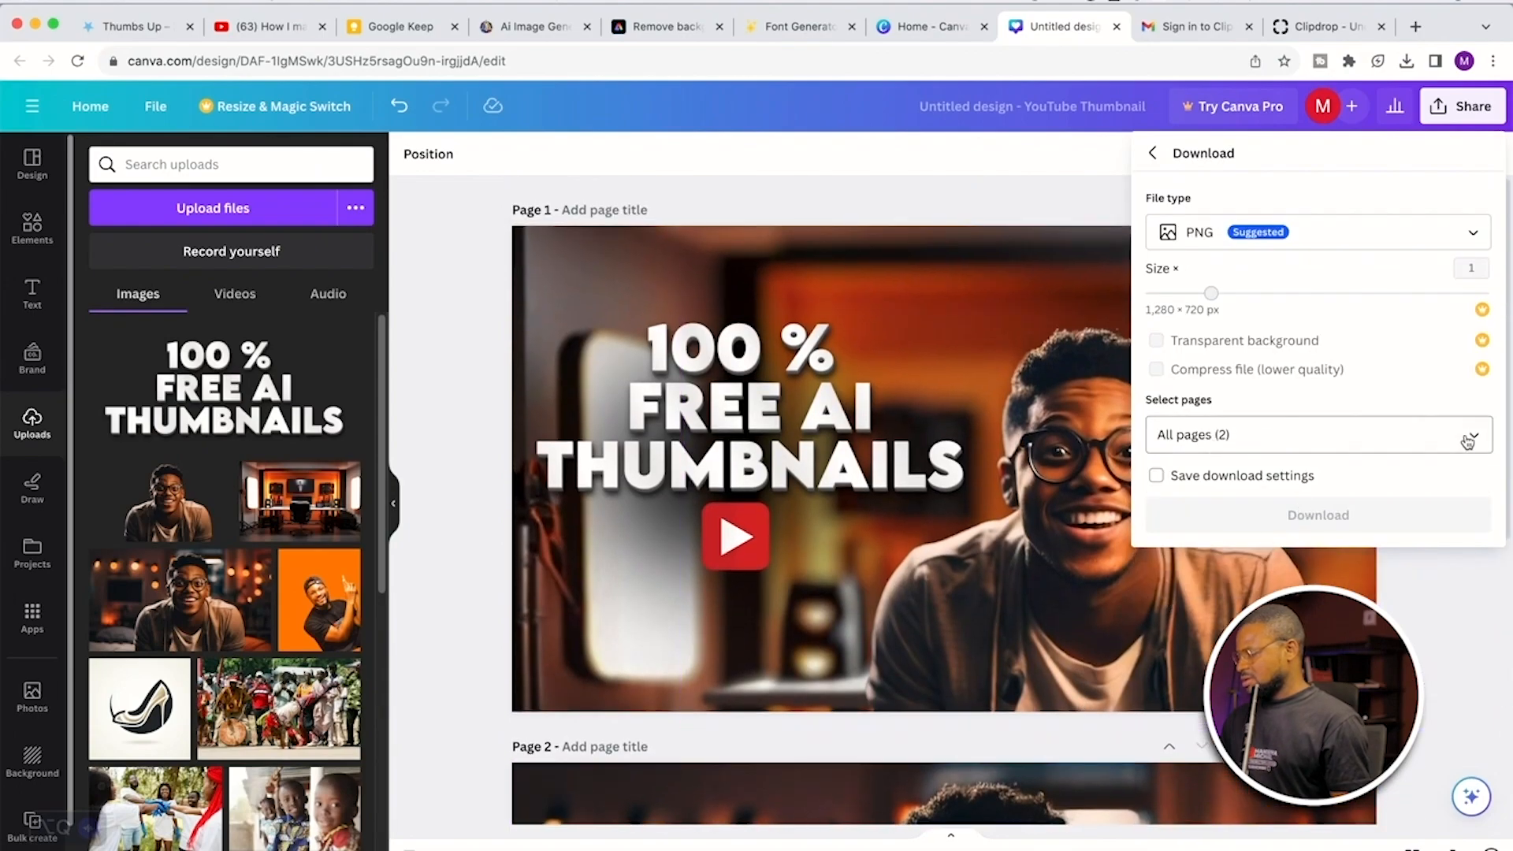
click(1467, 442)
click(1467, 439)
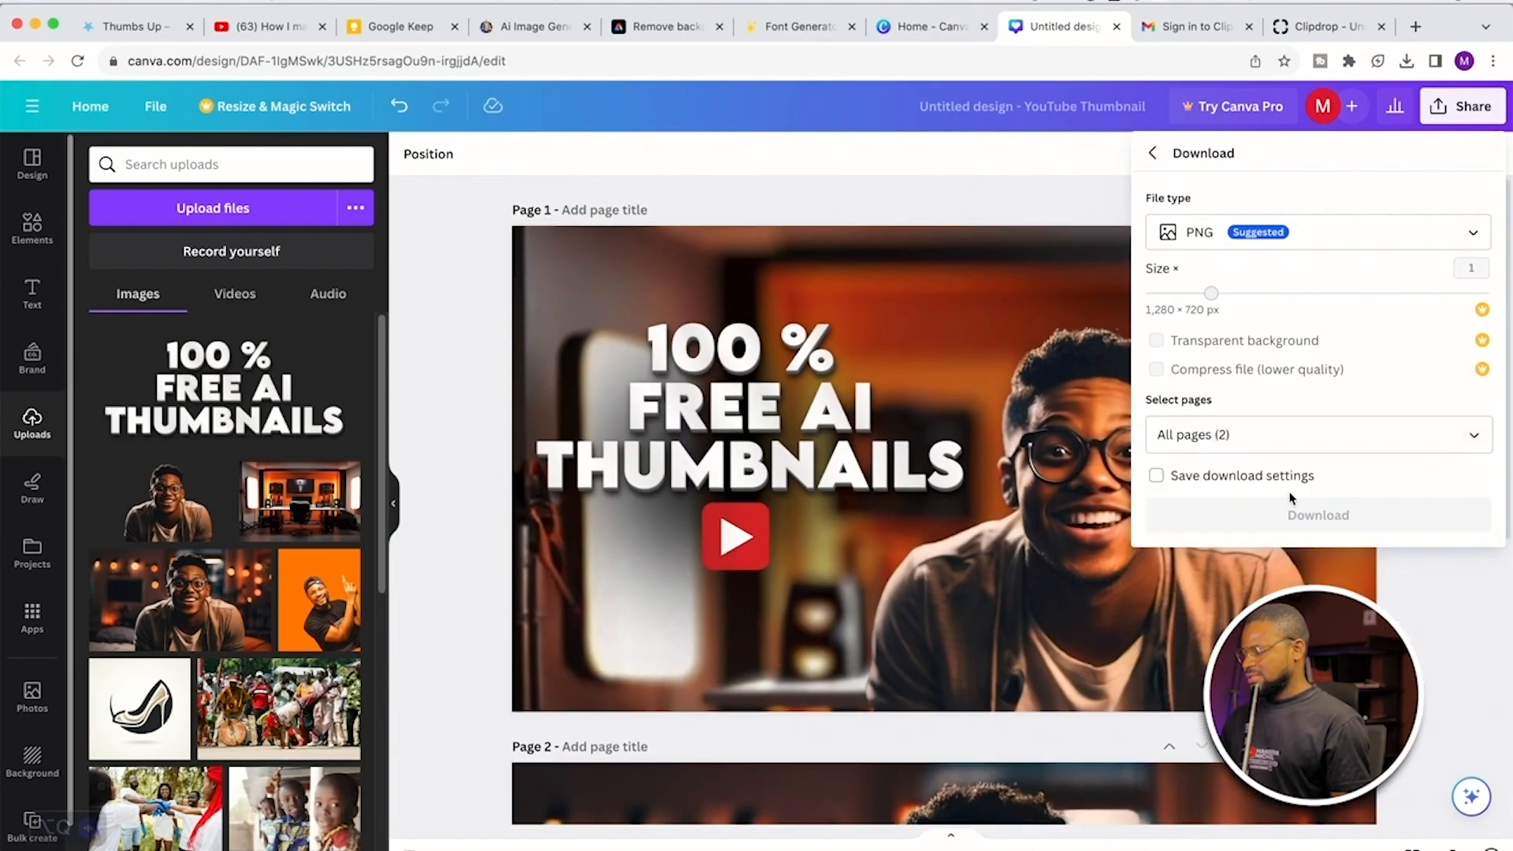
click(1473, 438)
click(1406, 649)
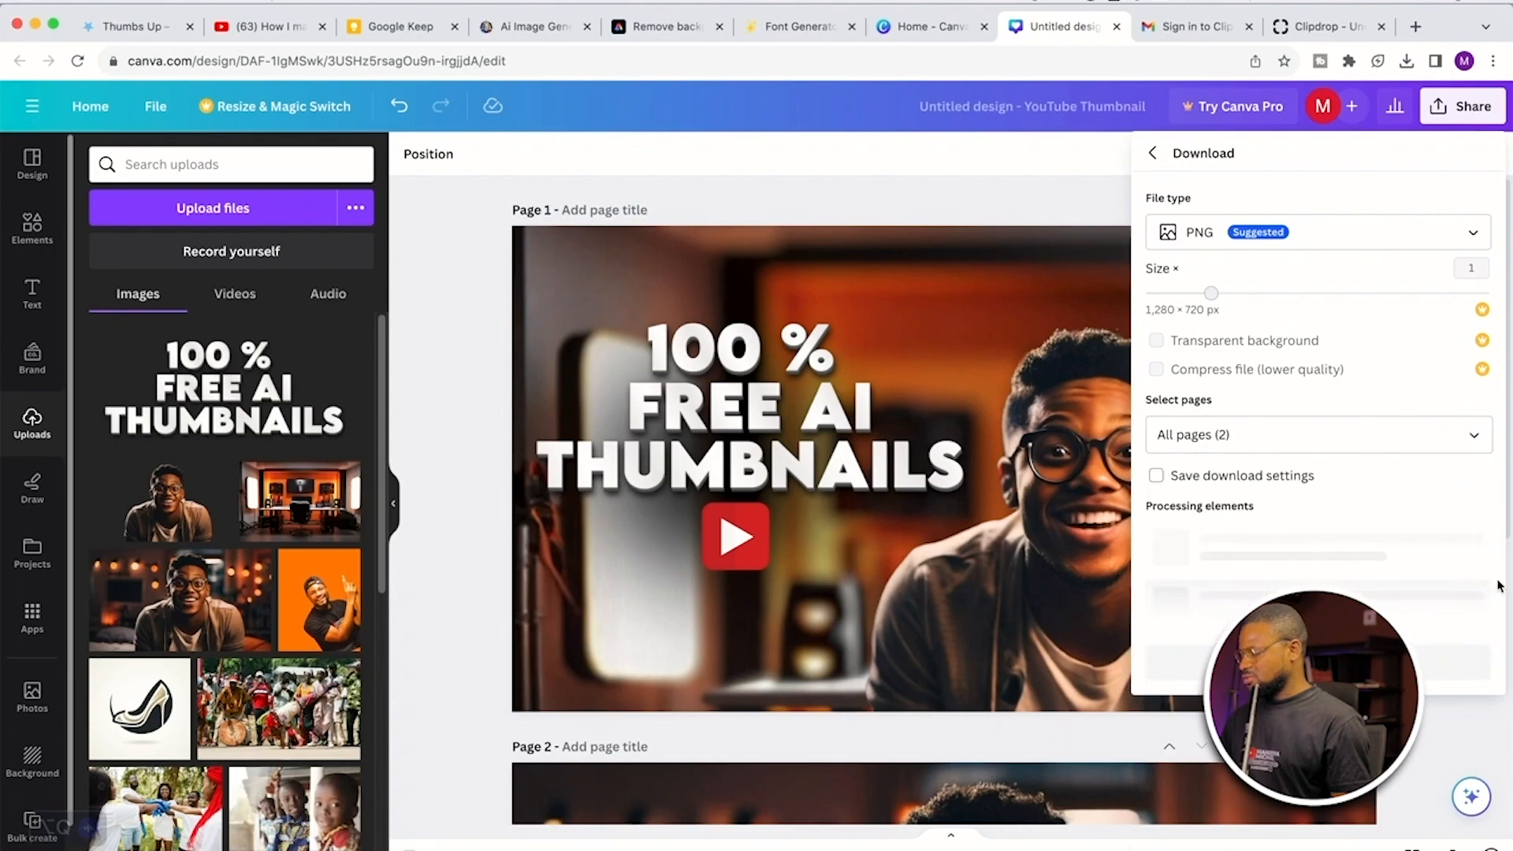
click(1474, 438)
click(1474, 588)
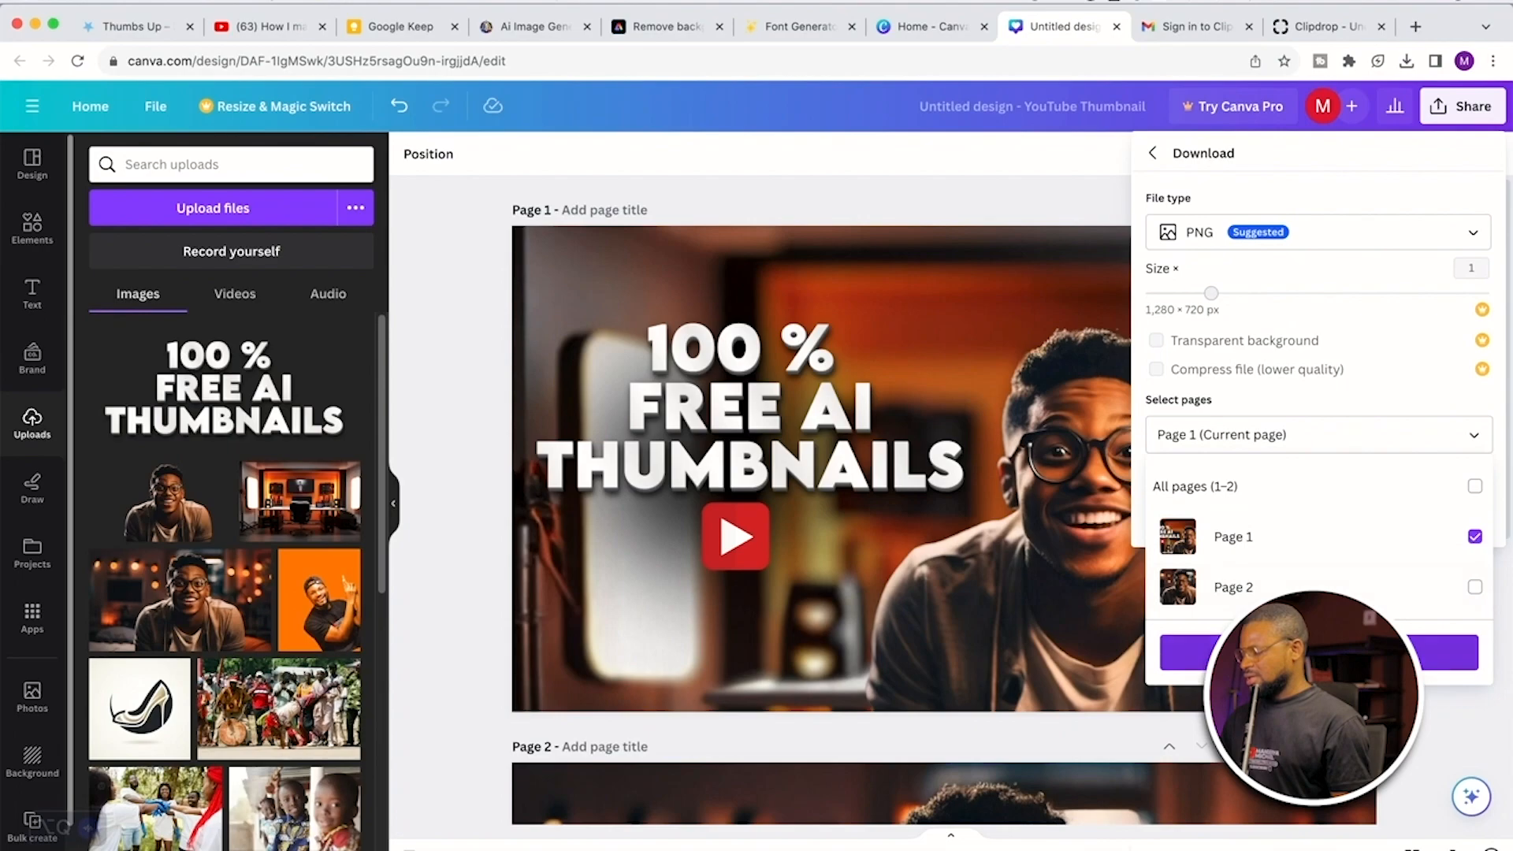
click(1427, 653)
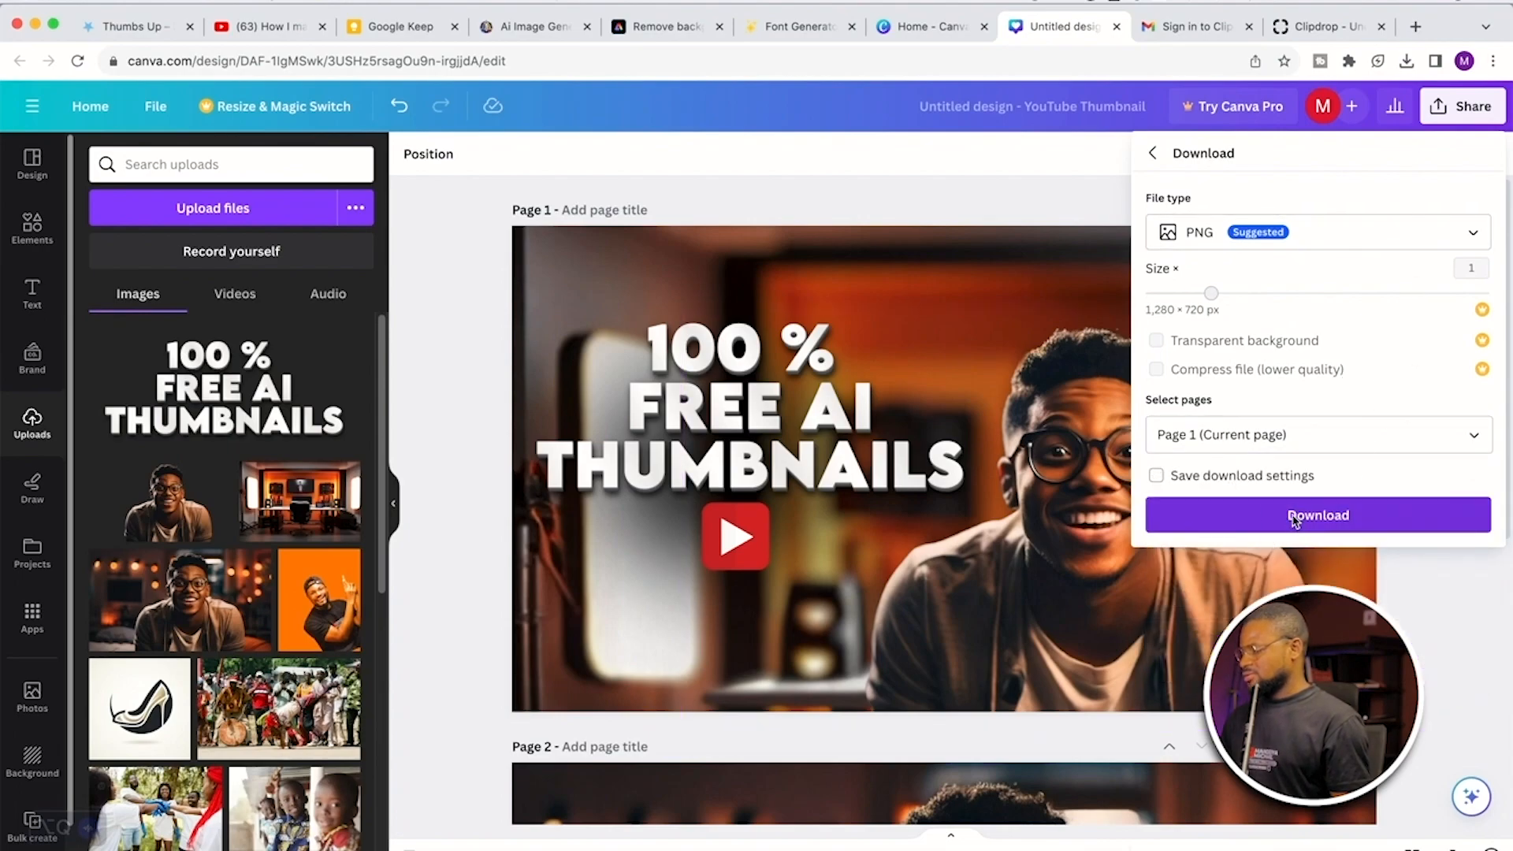
Step: Download the page 1 thumbnail and preview the resulting Untitled design.png full size in the Downloads folder
click(1300, 516)
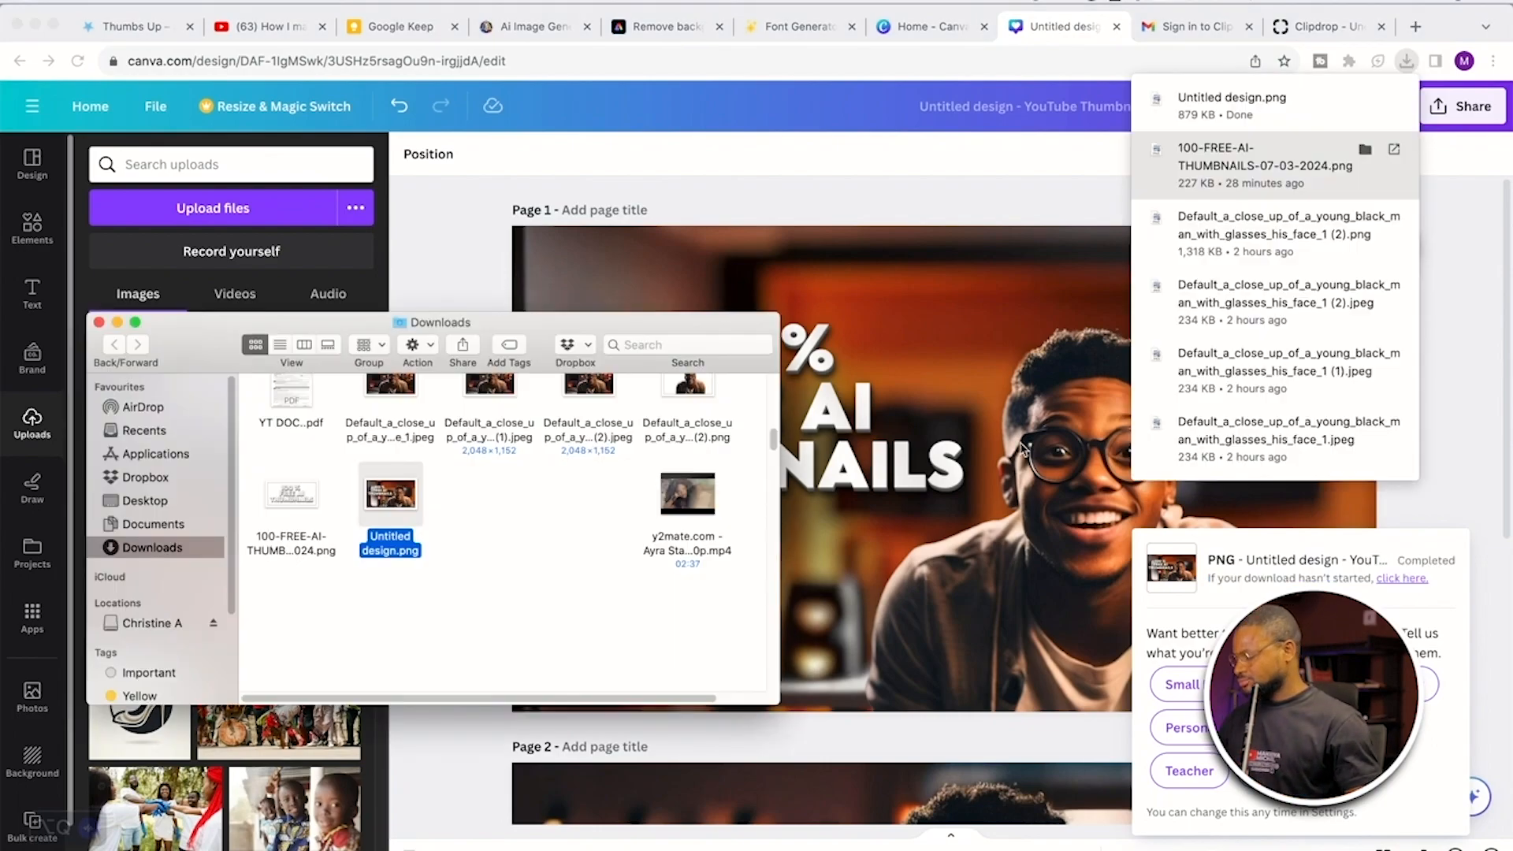
key(space)
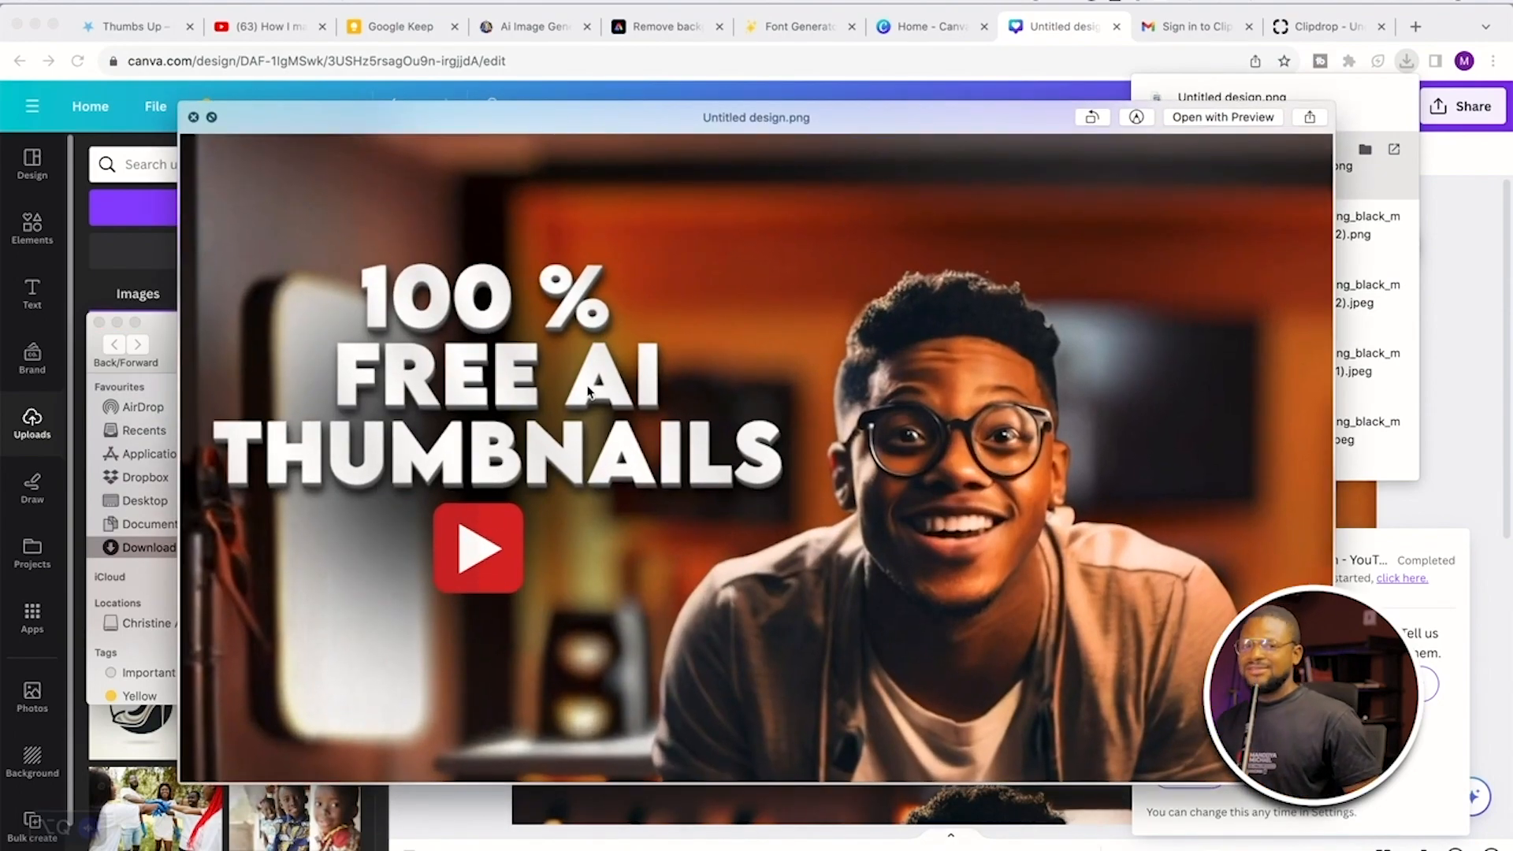
key(space)
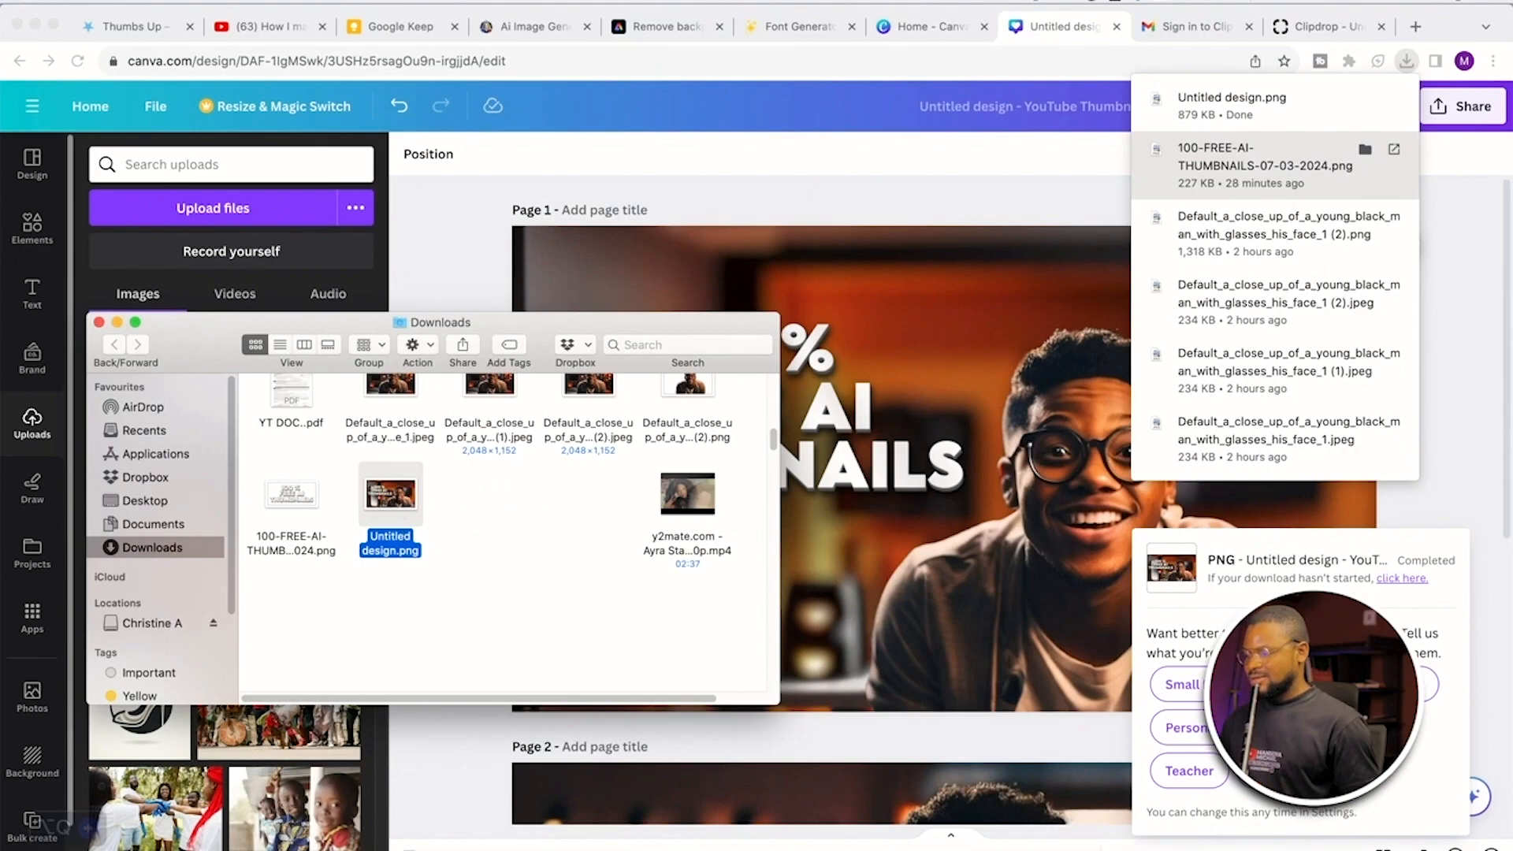
Step: Switch to Thumbs Up and load Untitled design.png from the Downloads folder as the thumbnail image
click(111, 27)
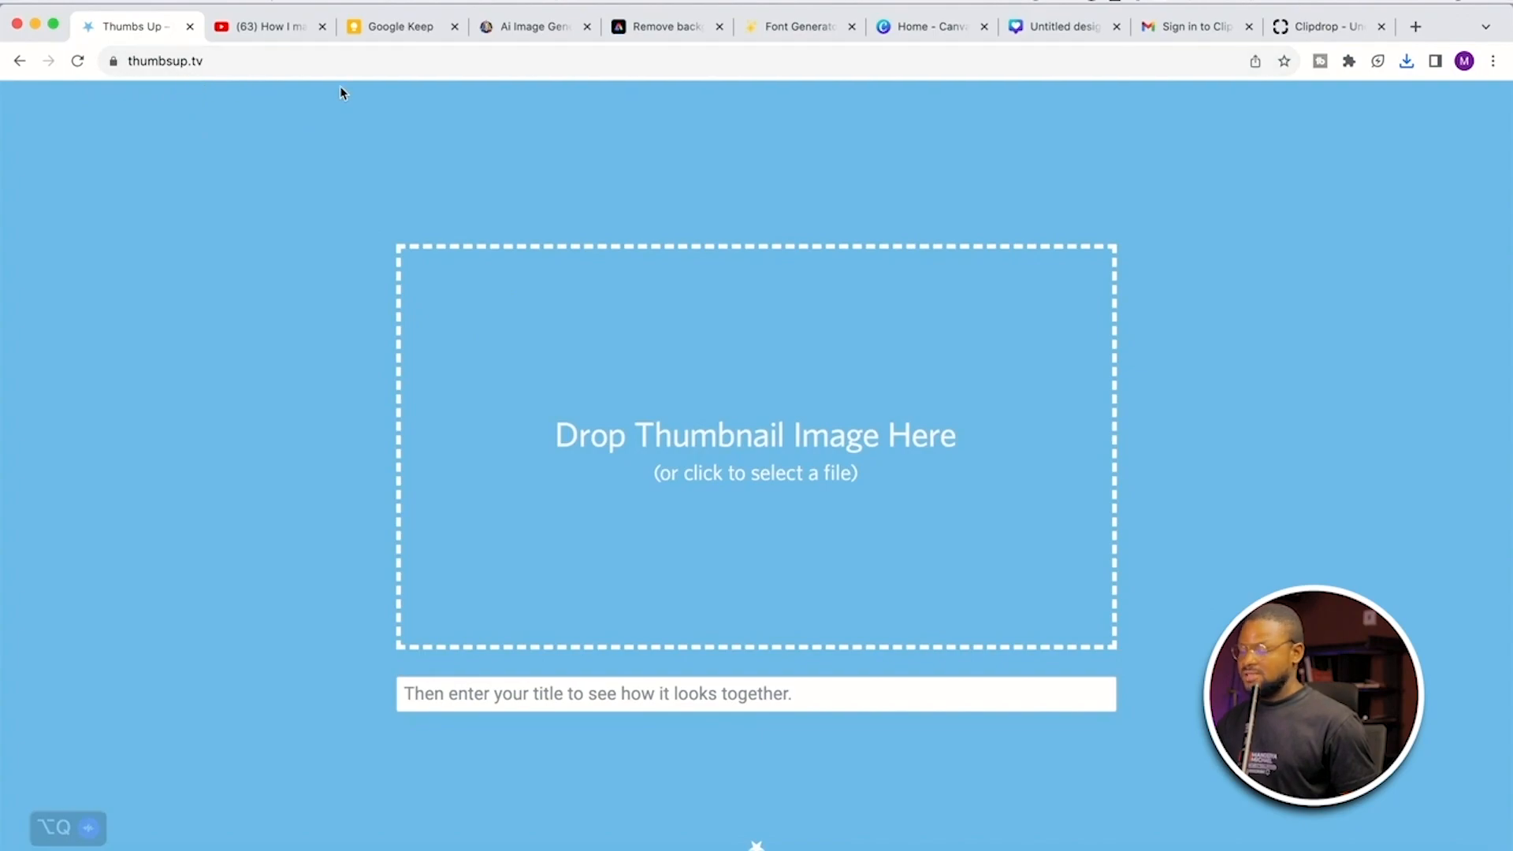
key(super+Tab)
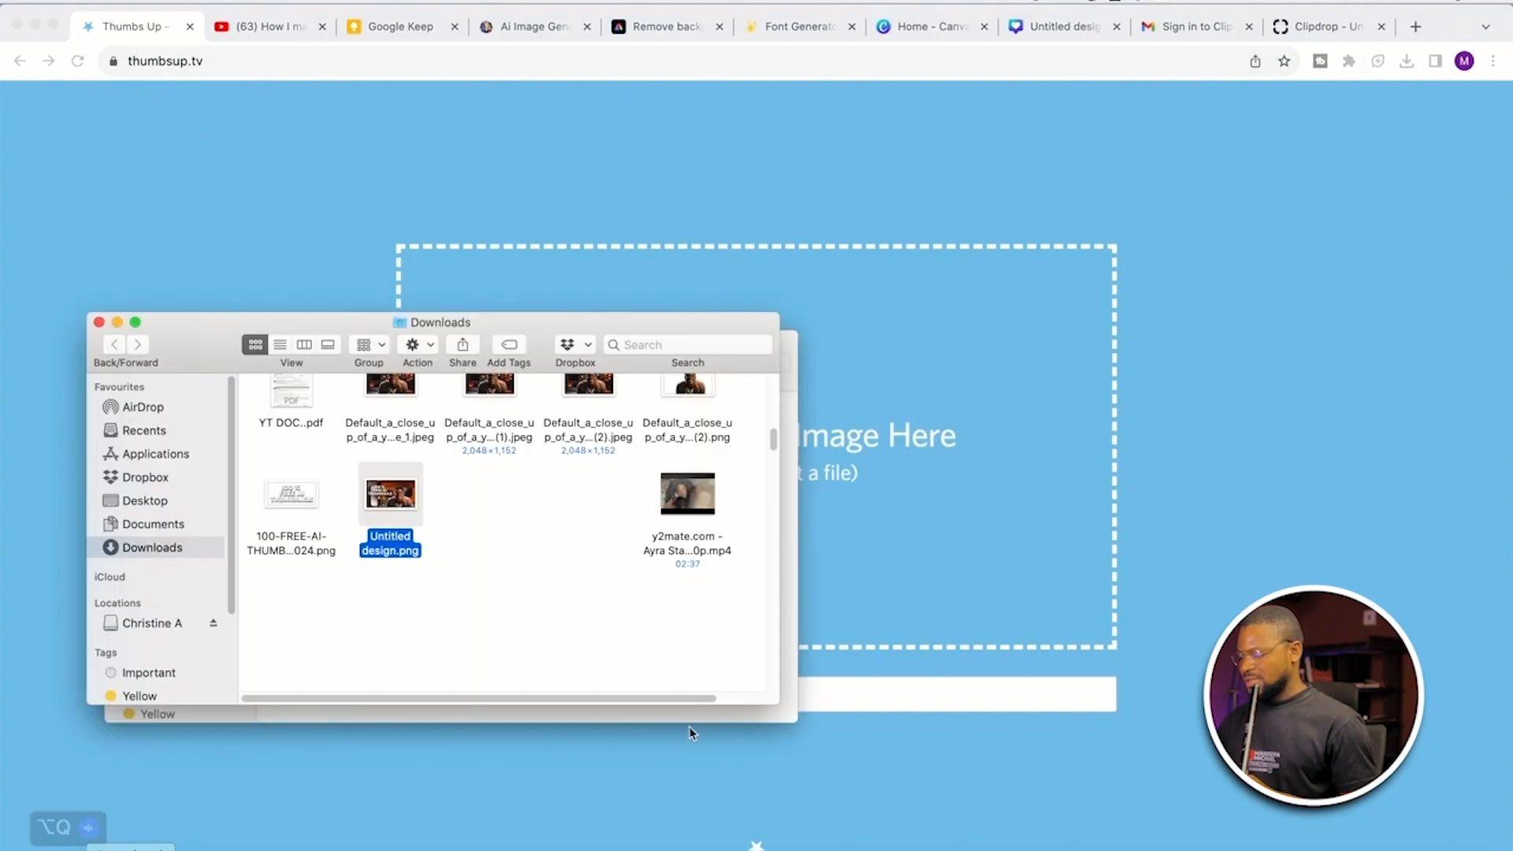
drag(400, 502, 871, 432)
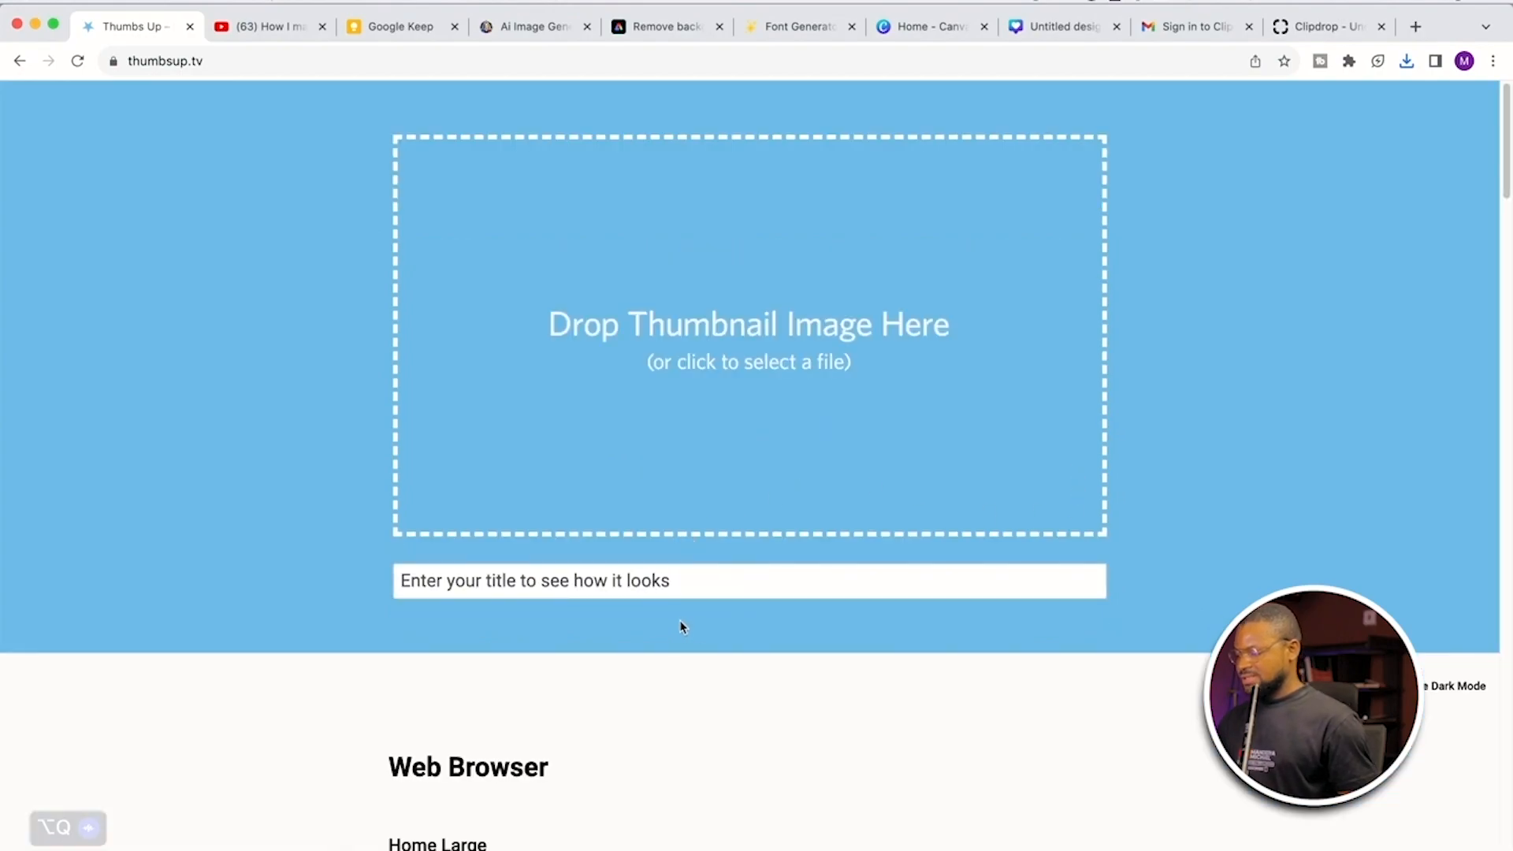
Step: Replace the placeholder video title with "HOW TO CREATE A THUMBNAIL USING AI"
triple_click(682, 591)
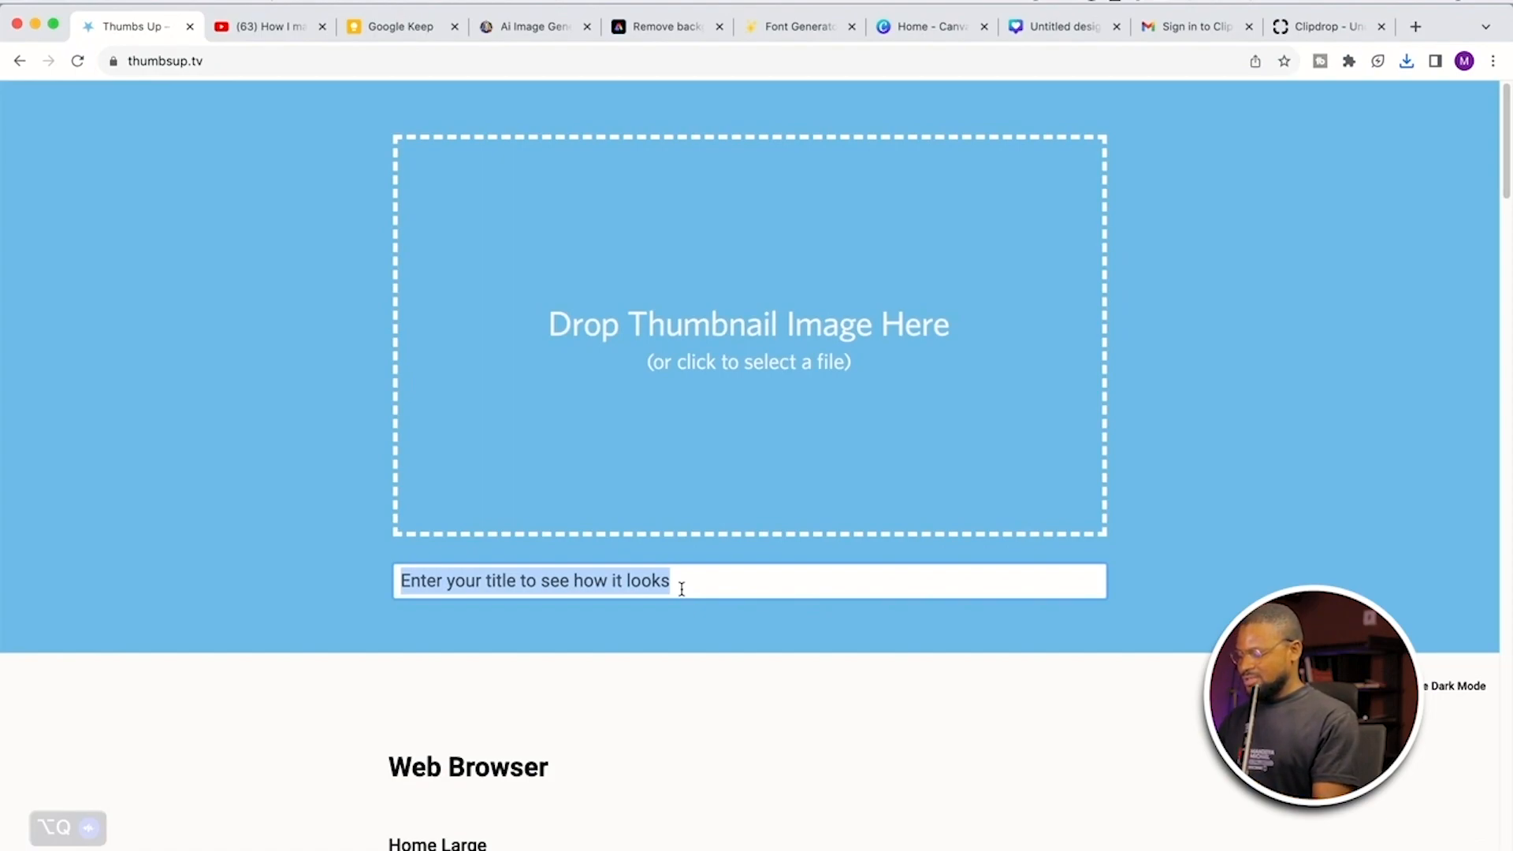
text(HOW TO CREATE A)
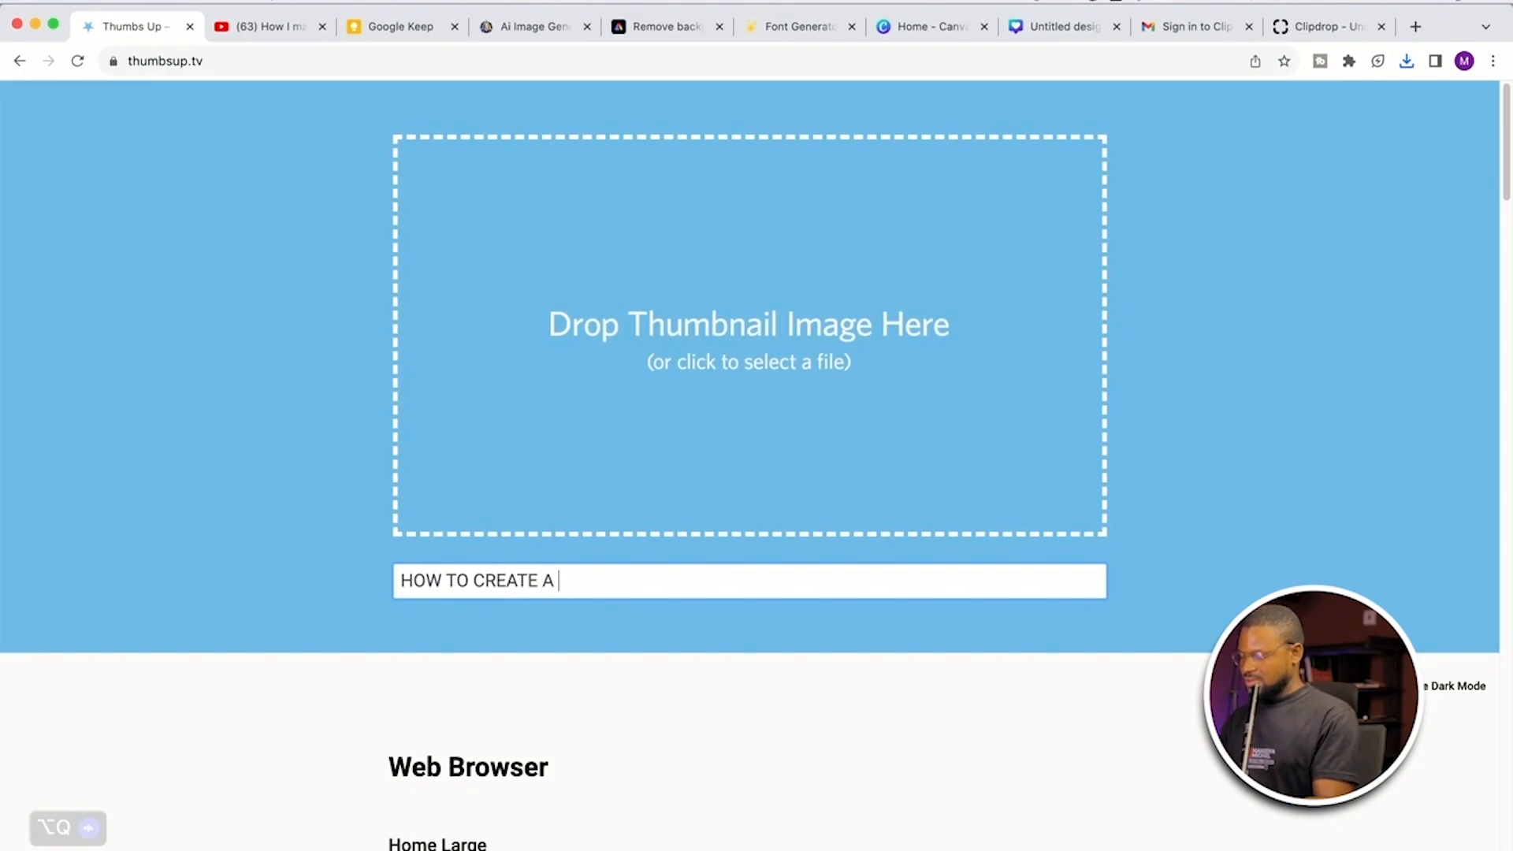
text(HUMBNAIL USING AI)
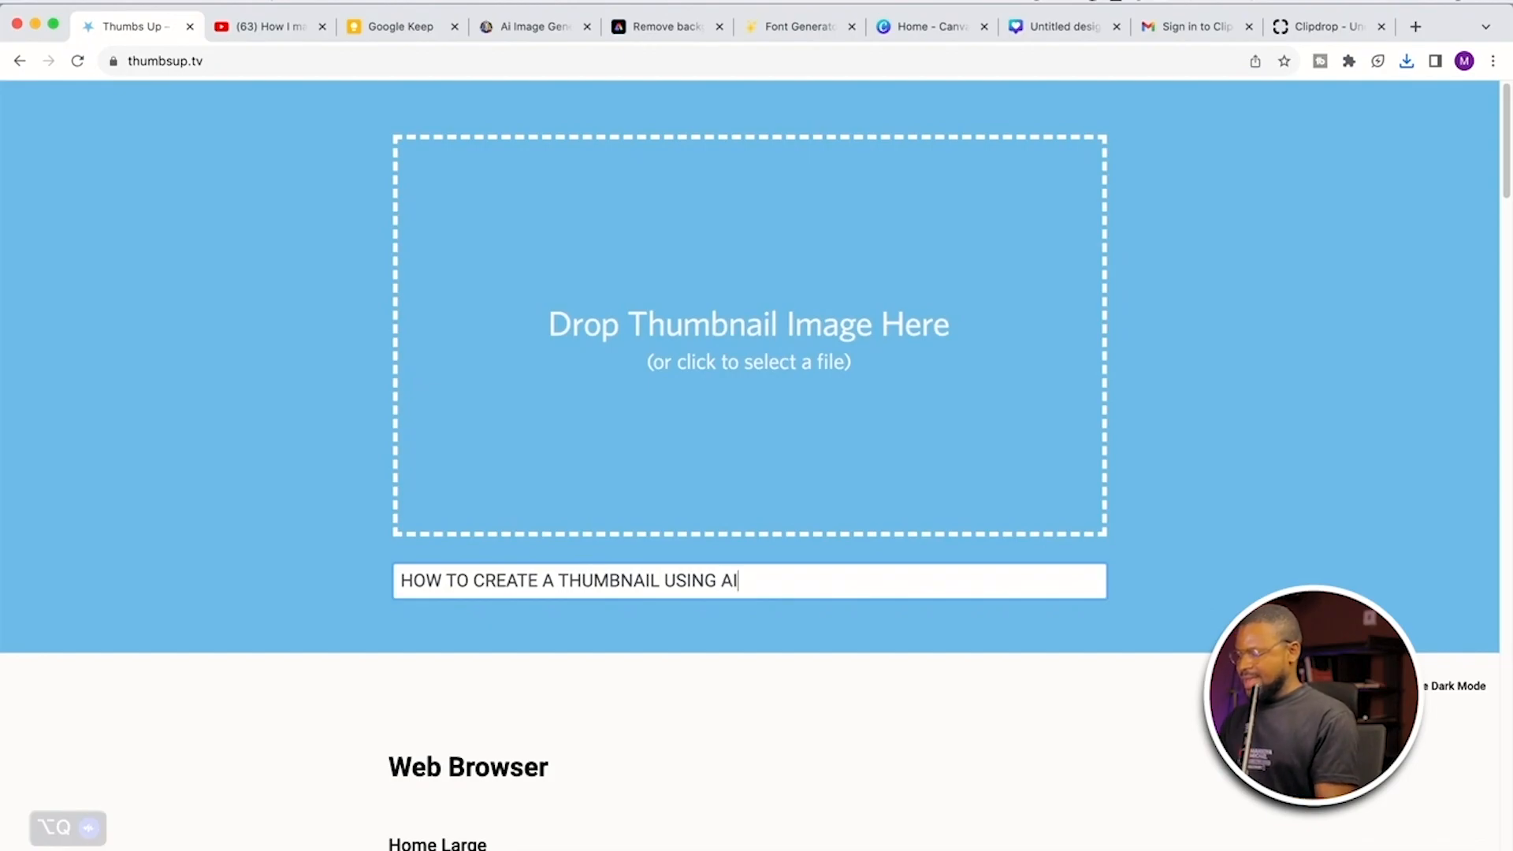
Step: Examine how the thumbnail and title look in the web browser previews, including Home Large, Home Small, Sidebar and Channel Page
scroll(1171, 423, down, 10)
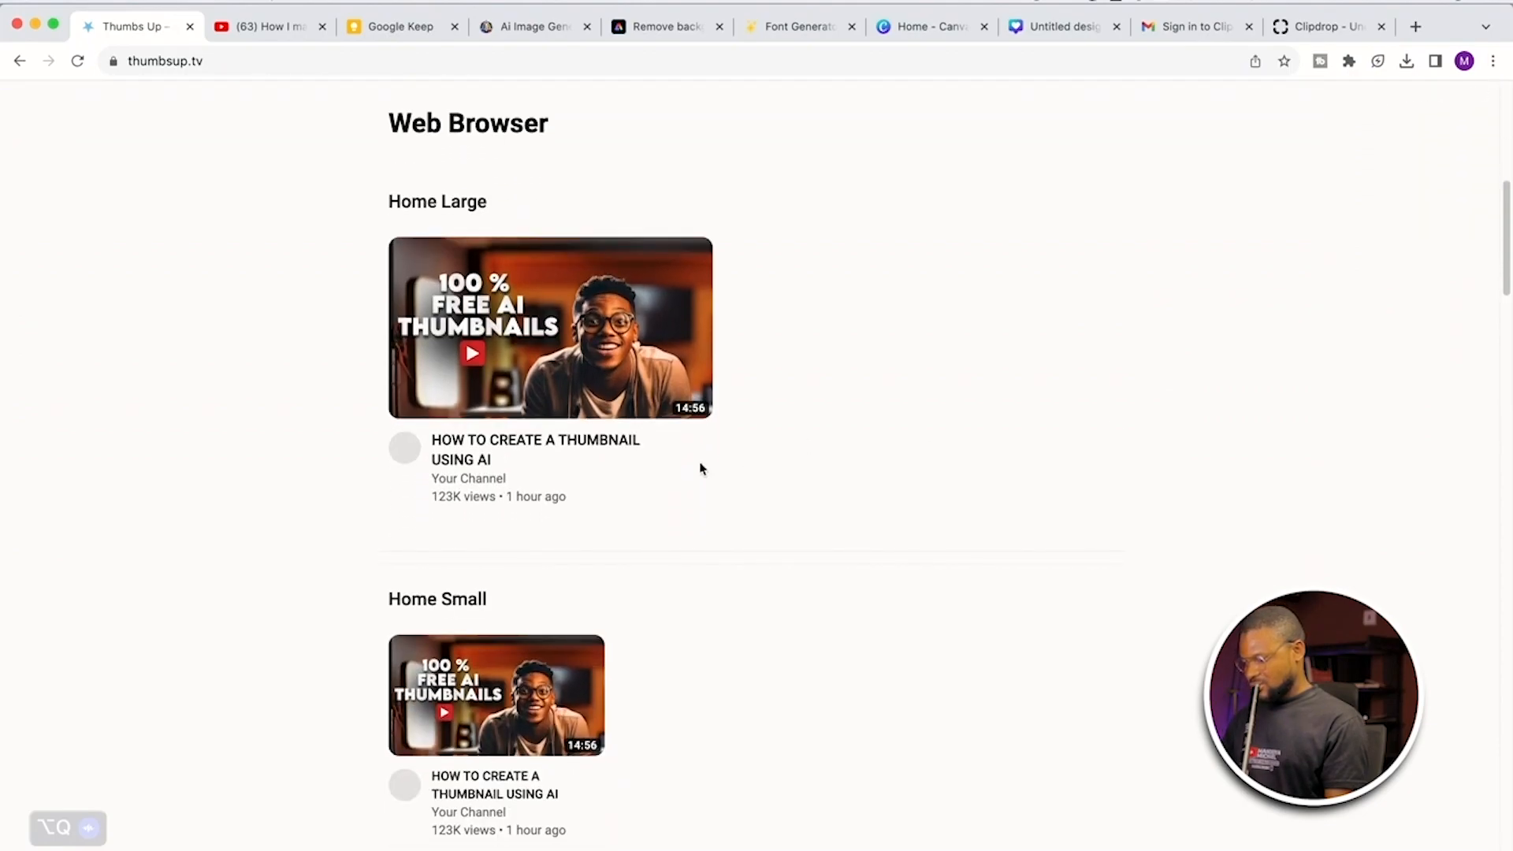
scroll(838, 439, down, 5)
scroll(838, 439, up, 5)
scroll(840, 441, down, 2)
scroll(839, 441, down, 4)
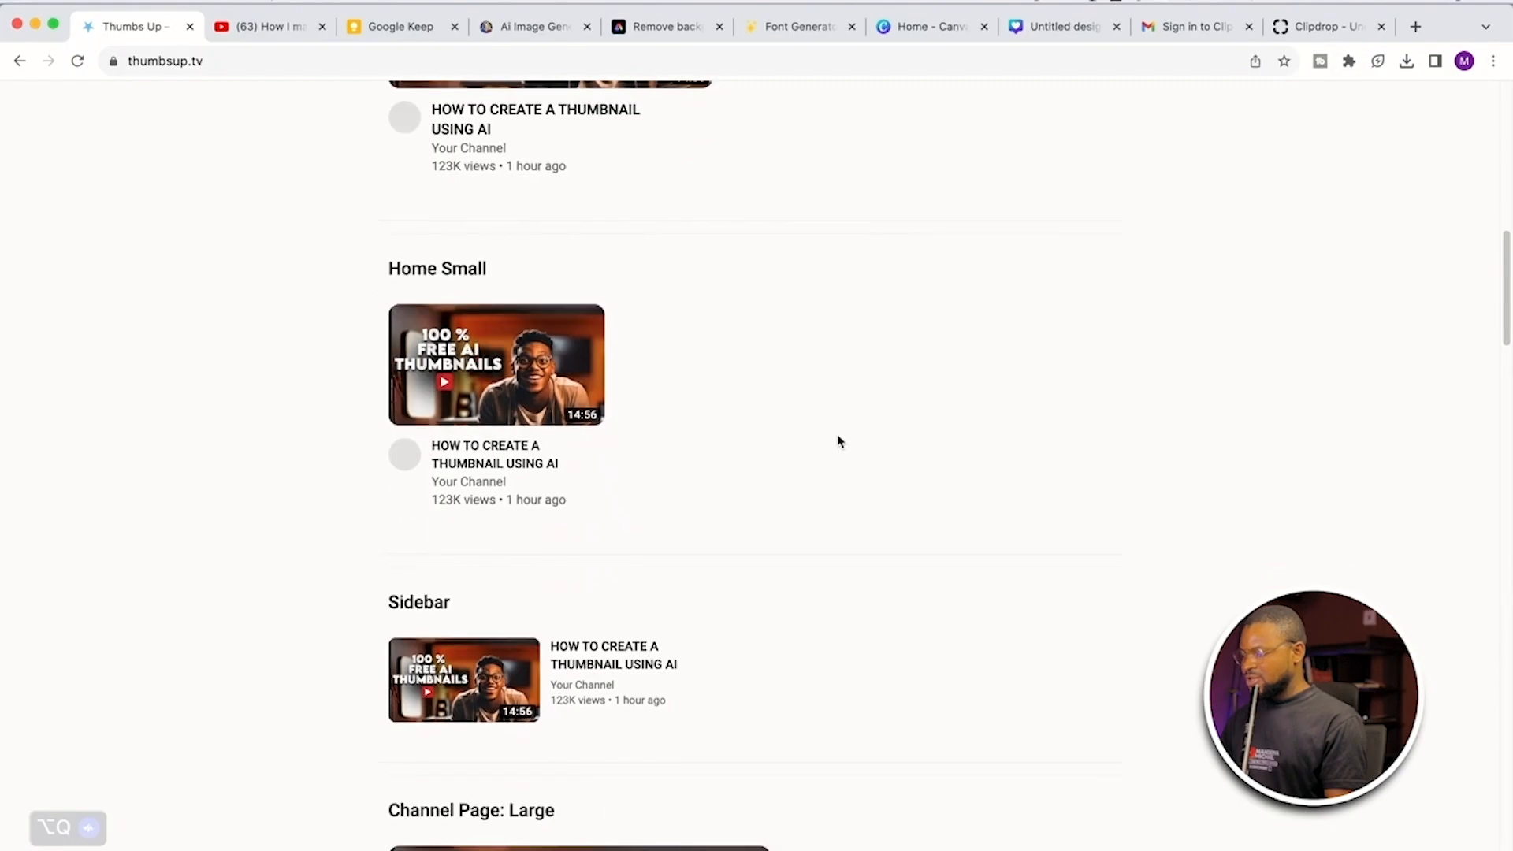
scroll(839, 442, down, 4)
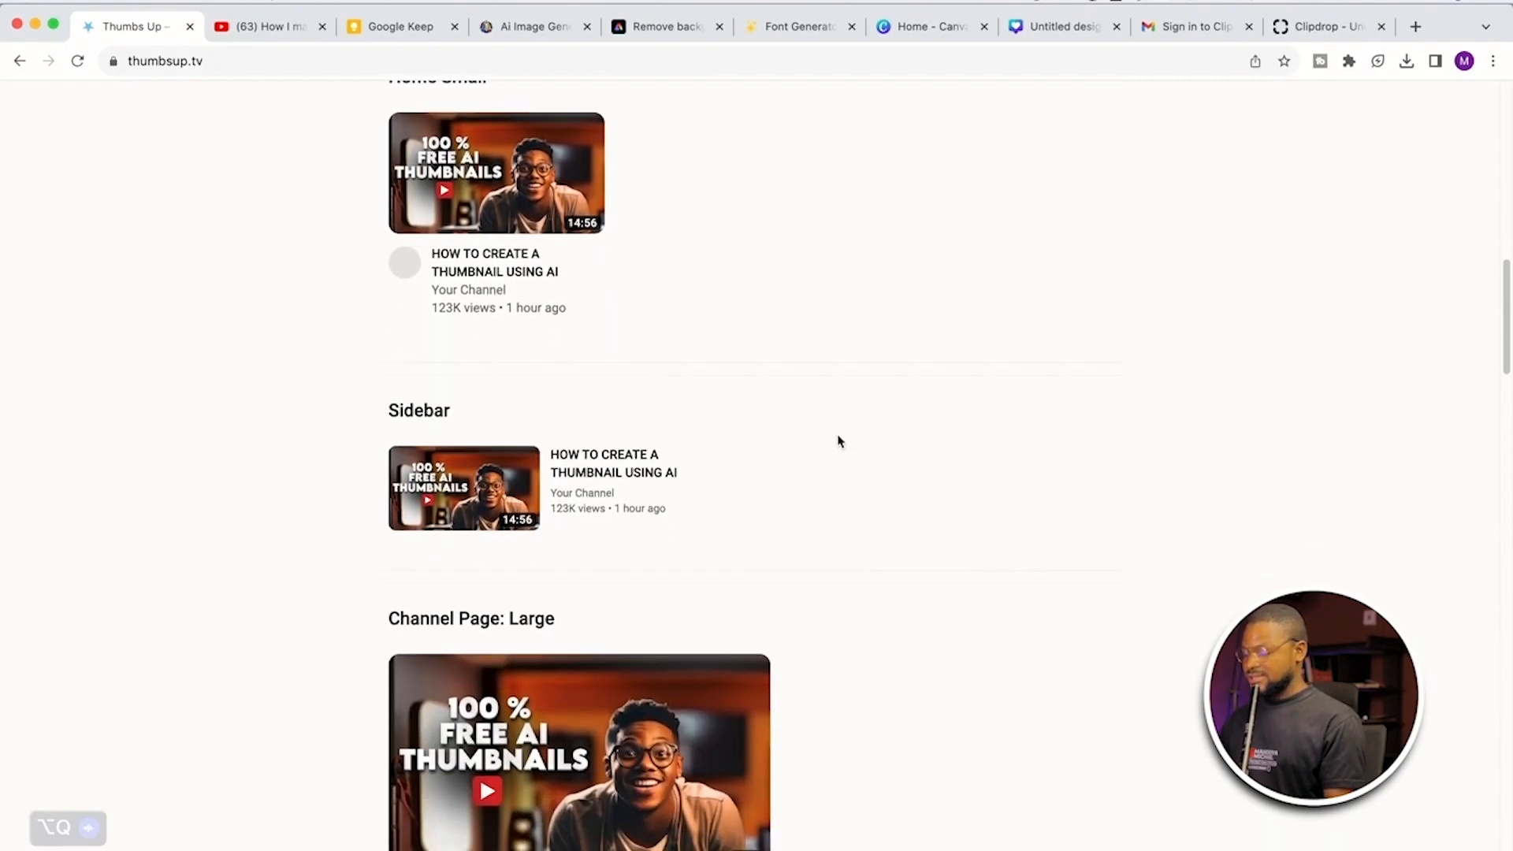
scroll(839, 441, down, 11)
scroll(840, 441, down, 12)
scroll(839, 442, down, 5)
scroll(839, 441, up, 3)
scroll(839, 441, up, 14)
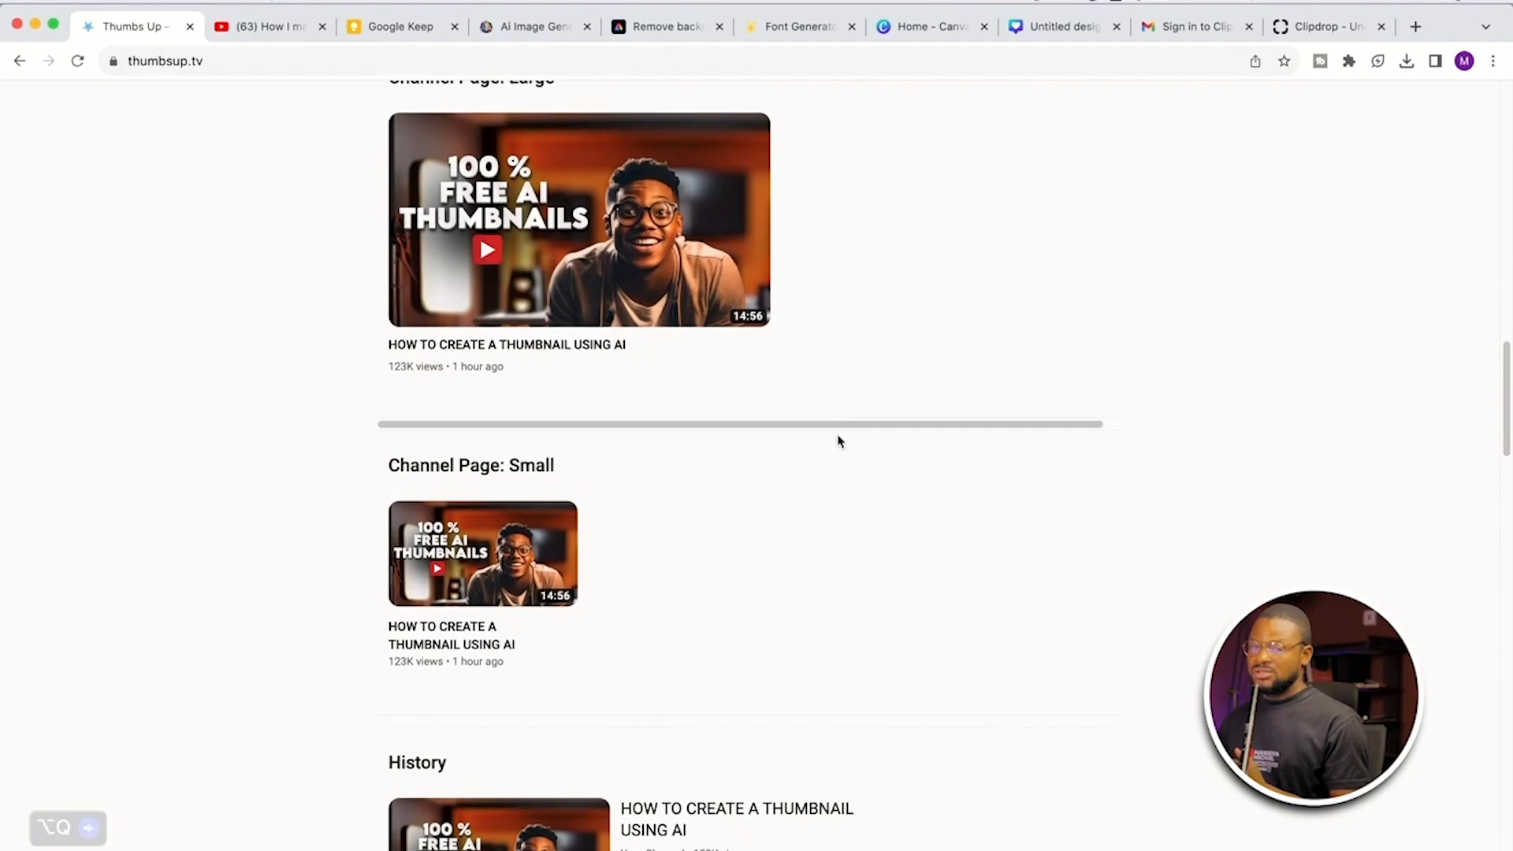
scroll(840, 441, up, 1)
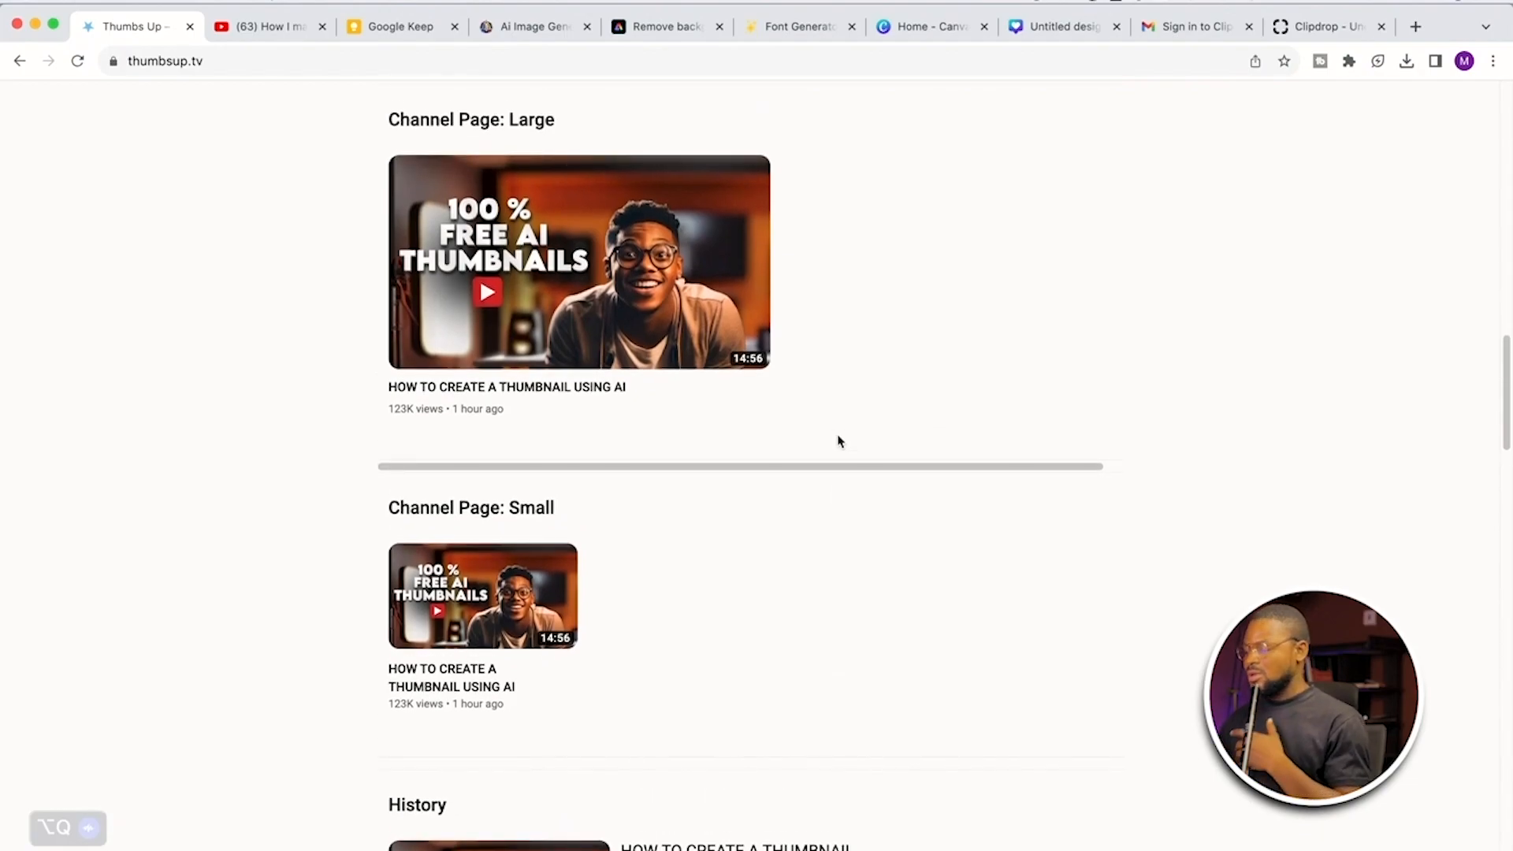
scroll(839, 441, up, 9)
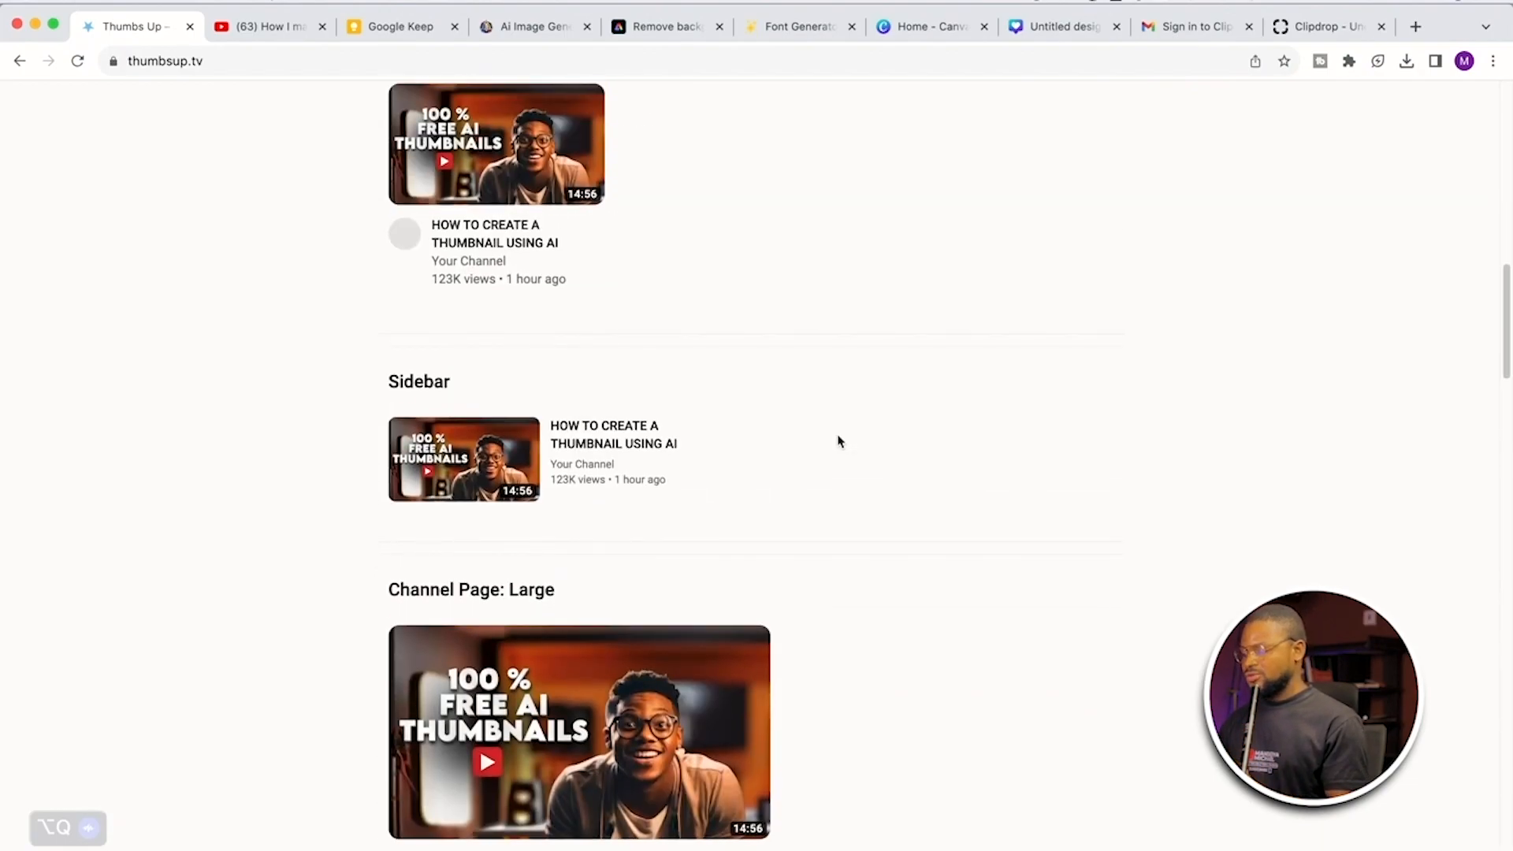
scroll(840, 441, up, 9)
Step: Check the thumbnail's legibility in the History, Watch Later and Mobile previews
scroll(647, 528, down, 20)
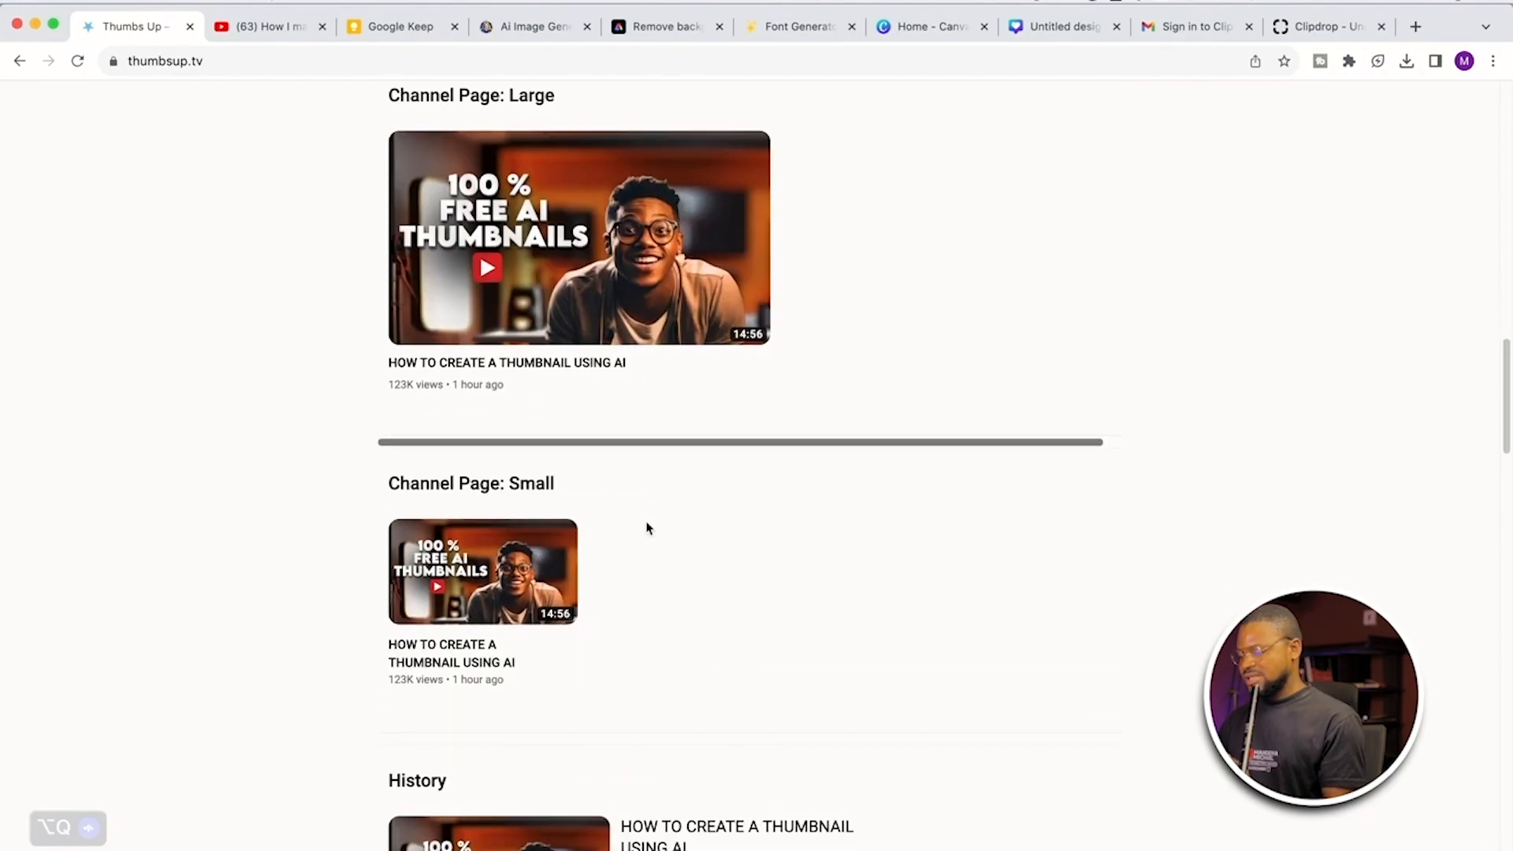
scroll(647, 528, down, 14)
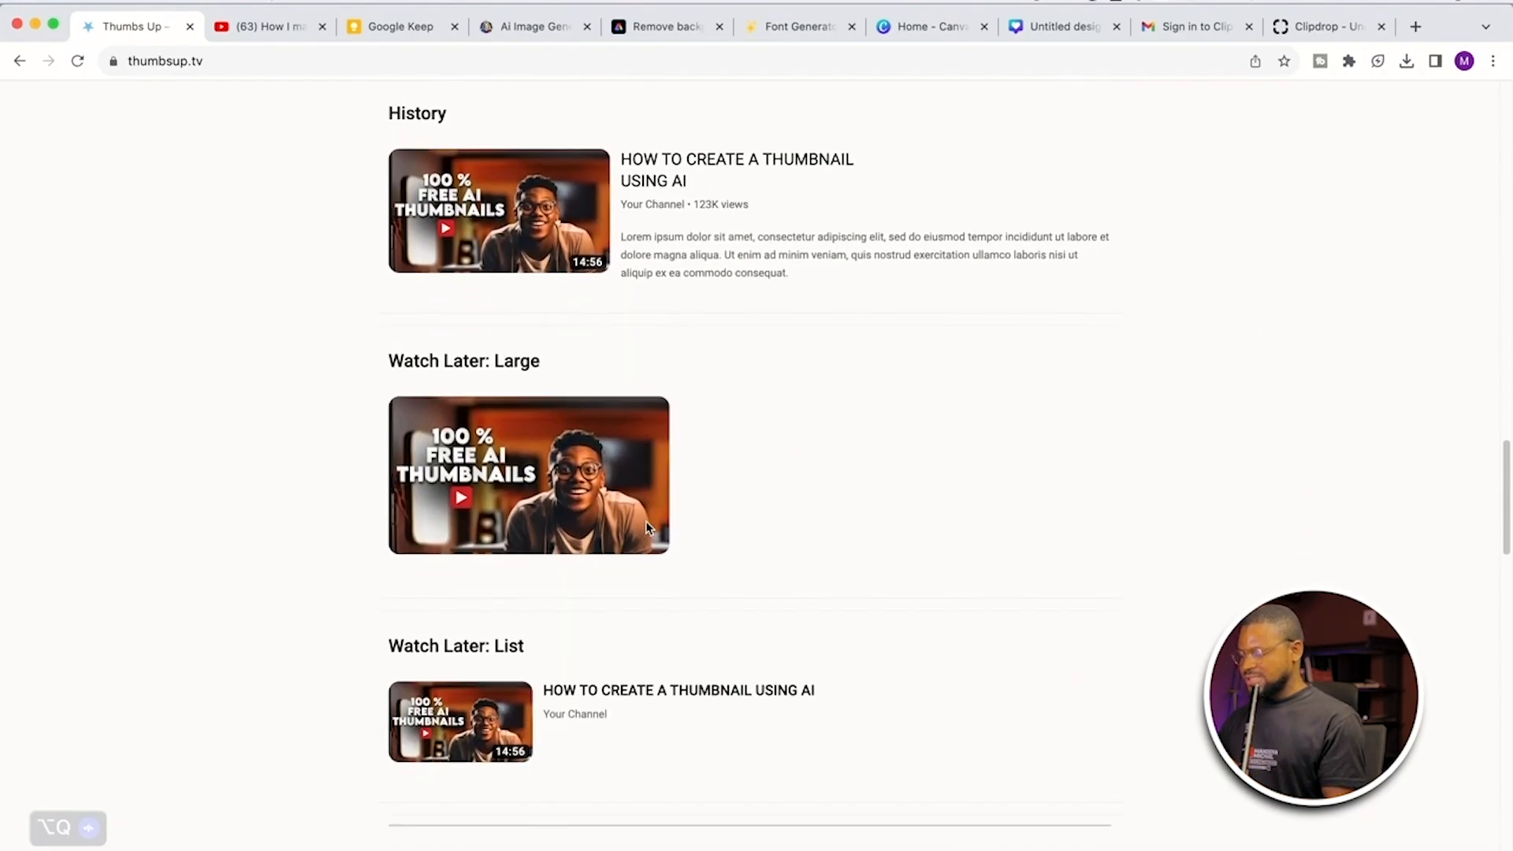
scroll(647, 527, down, 3)
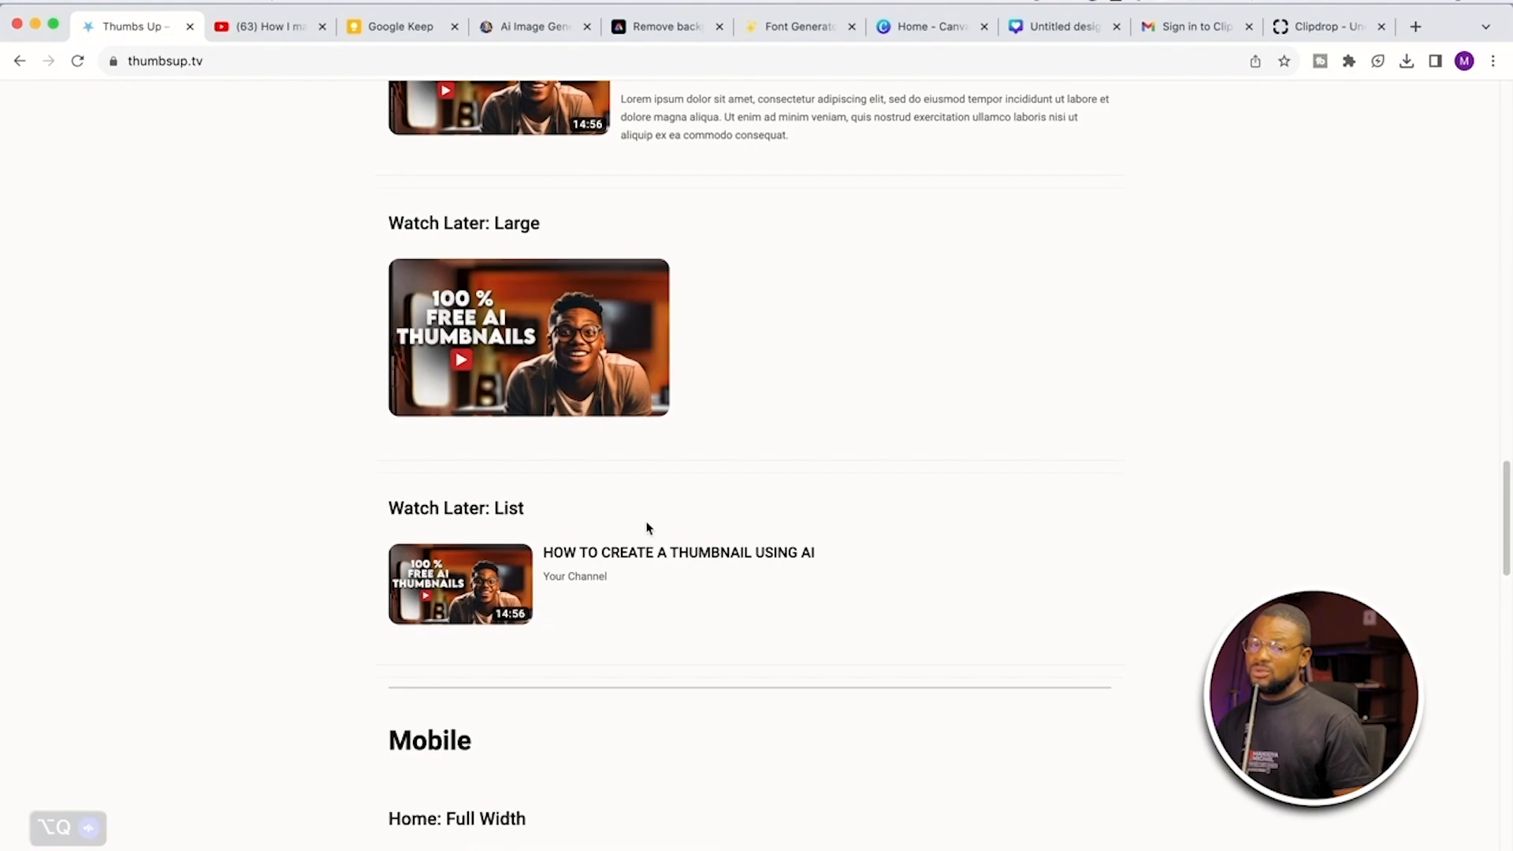
scroll(647, 528, down, 10)
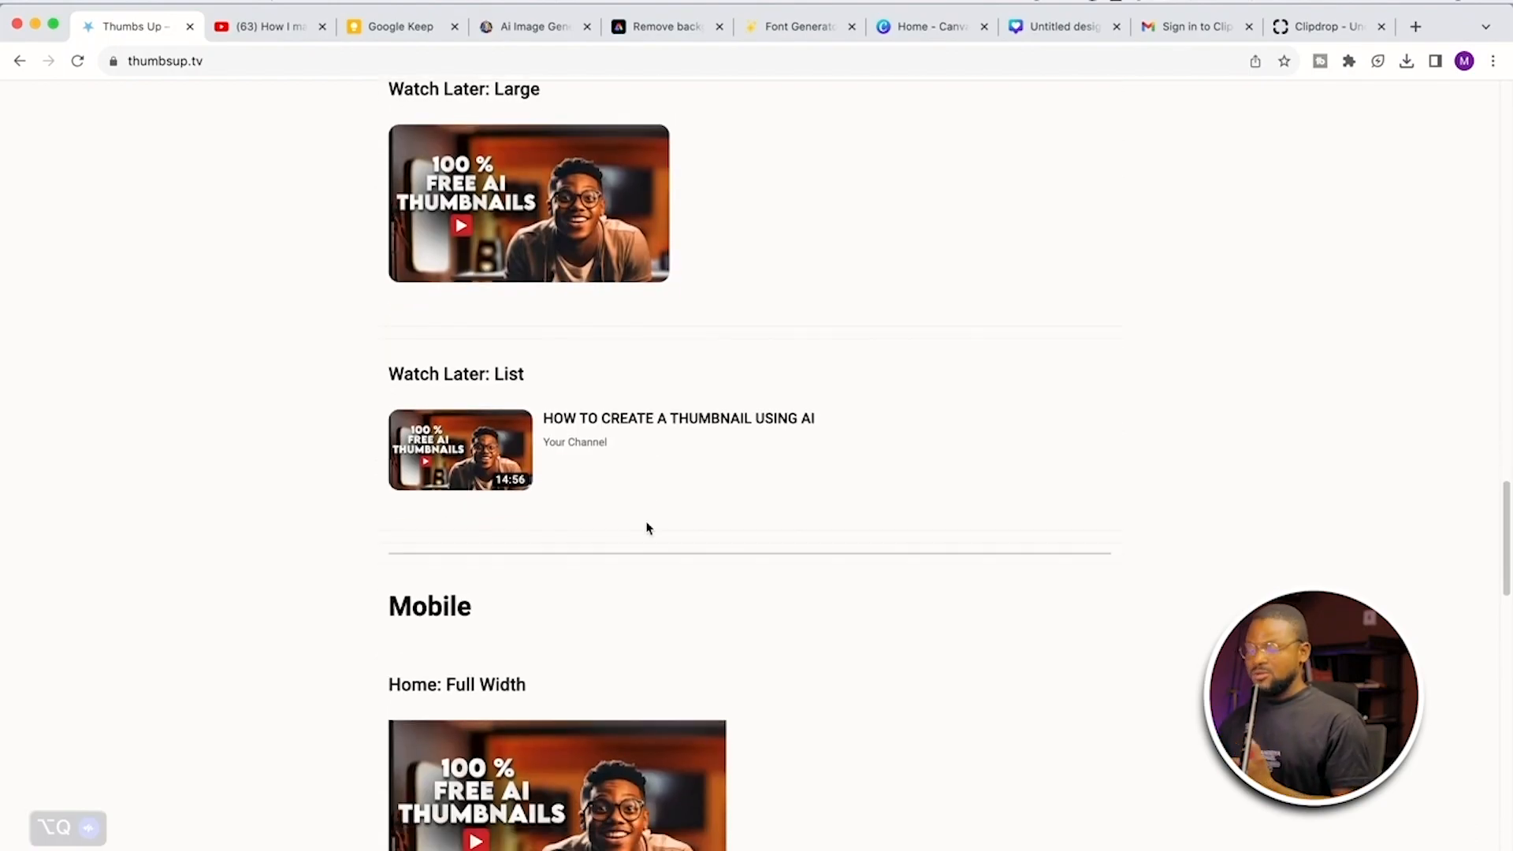
scroll(647, 528, down, 4)
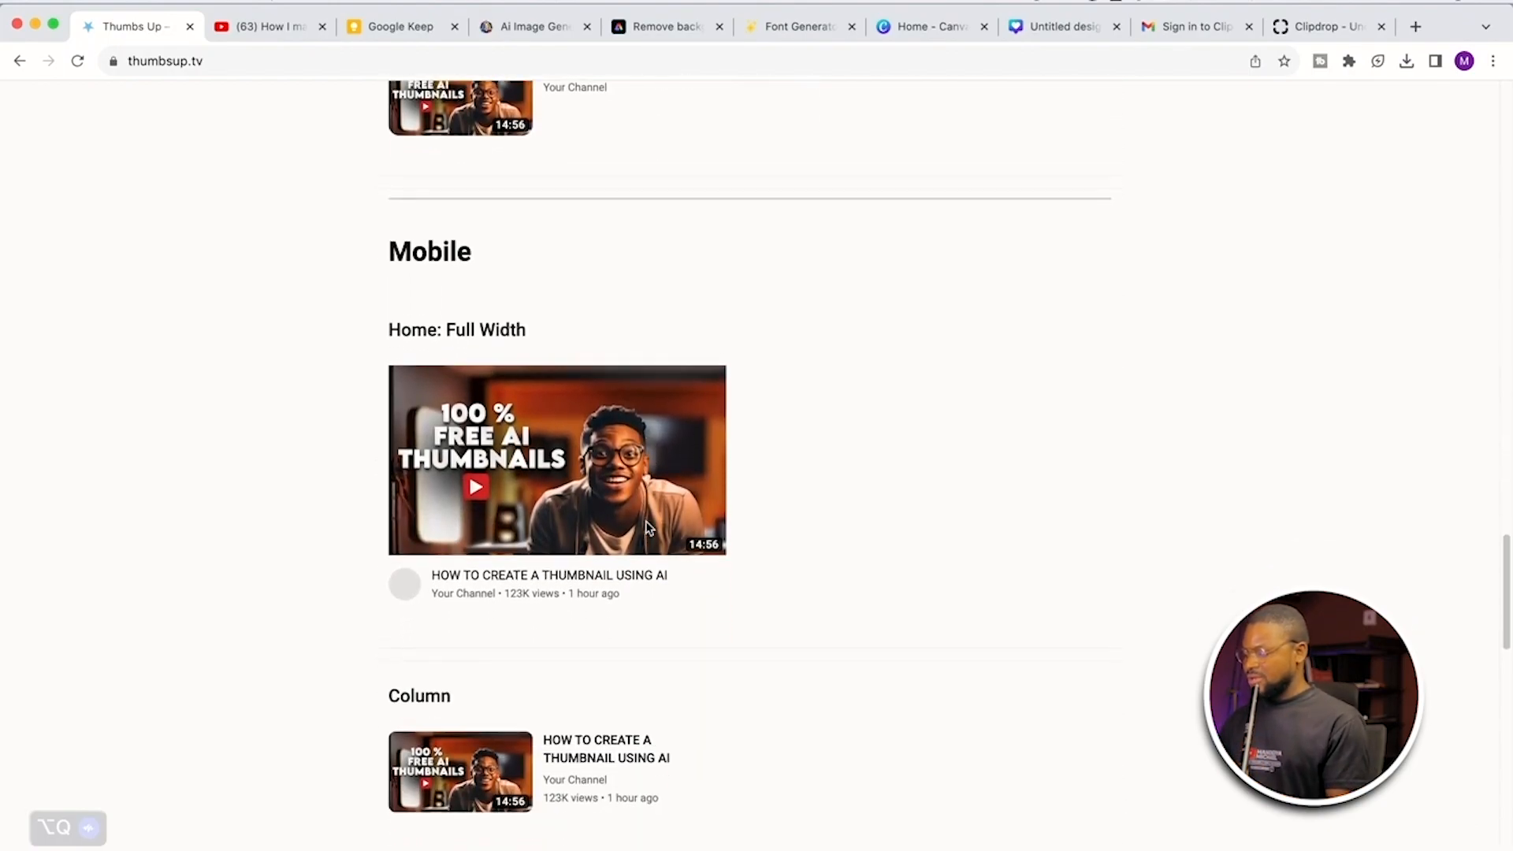
scroll(647, 528, up, 15)
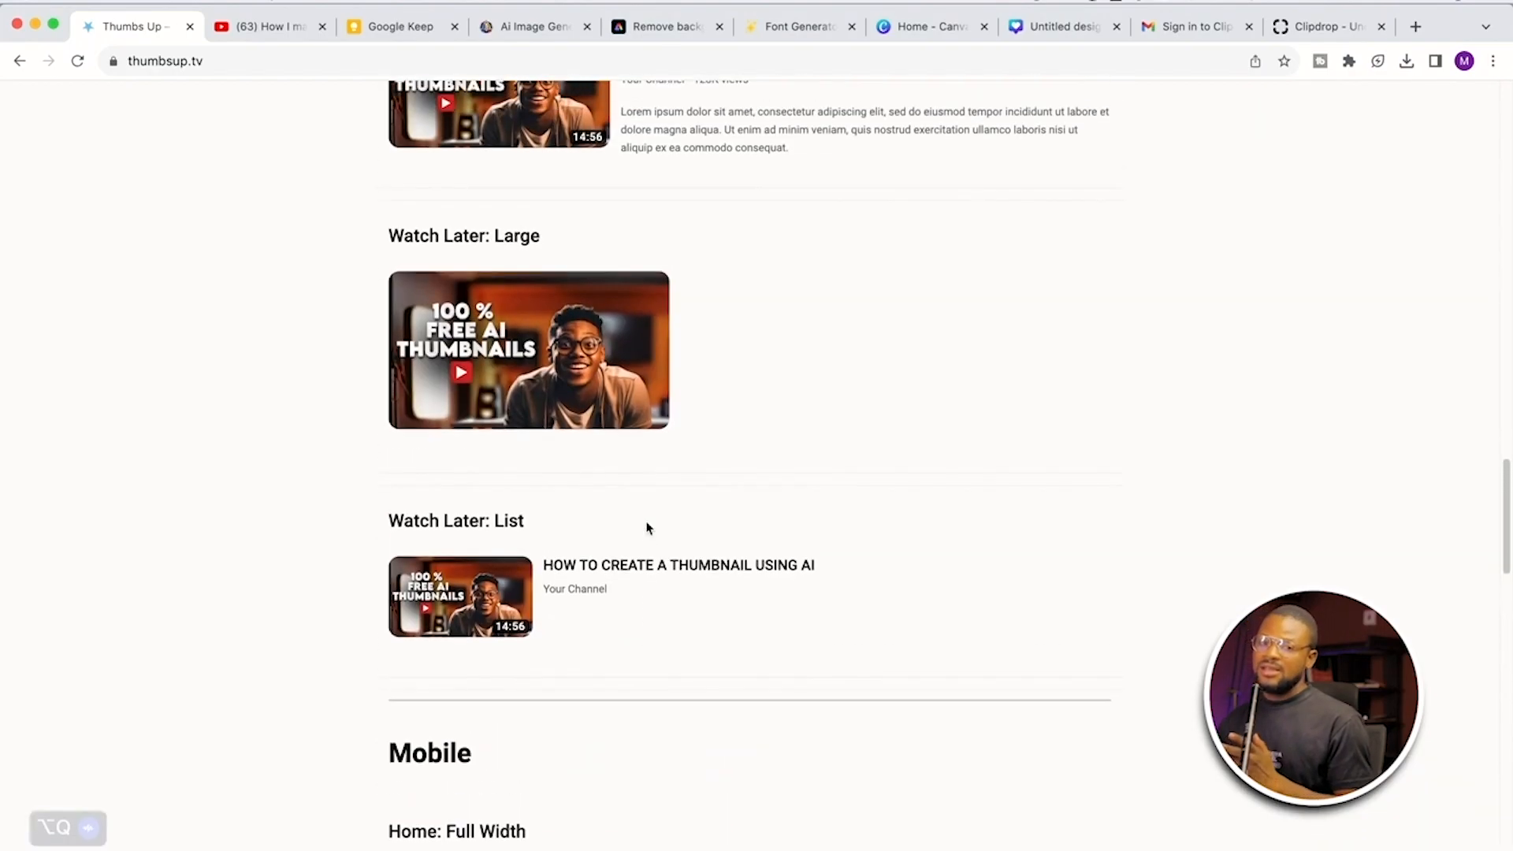